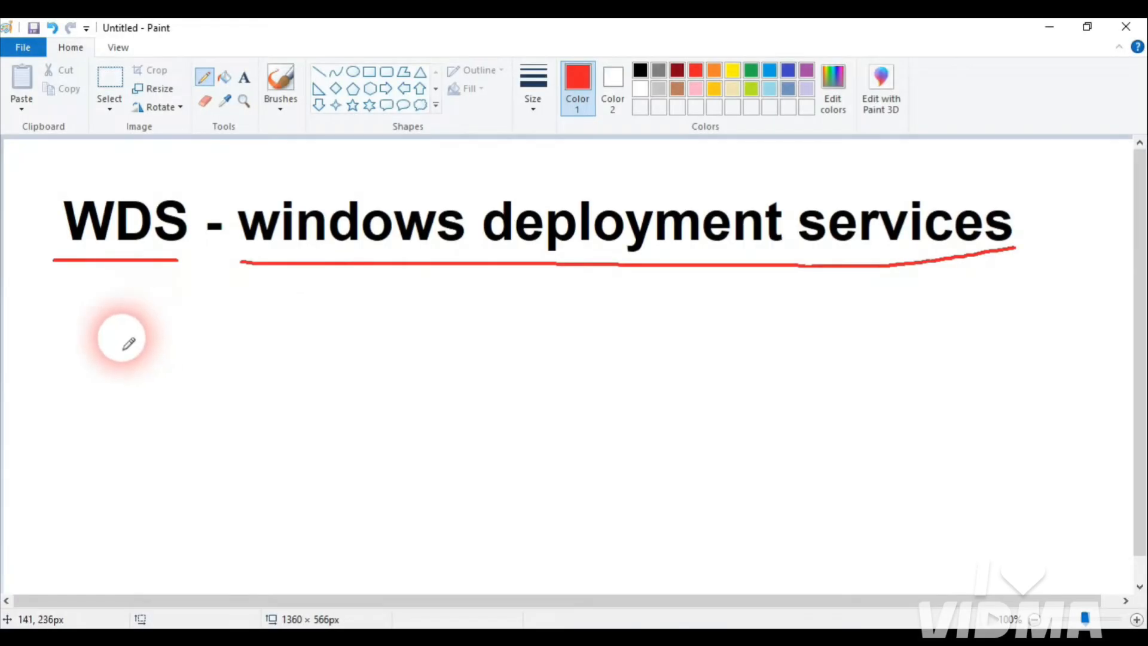
# Step: Sketch the red server monitor S and client monitor C, joined by a curved arrow
pyautogui.moveTo(89, 338); pyautogui.dragTo(95, 388)
pyautogui.moveTo(86, 342)
pyautogui.mouseDown()
pyautogui.moveTo(154, 351)
pyautogui.moveTo(98, 379)
pyautogui.moveTo(136, 383)
pyautogui.moveTo(132, 403)
pyautogui.mouseUp()
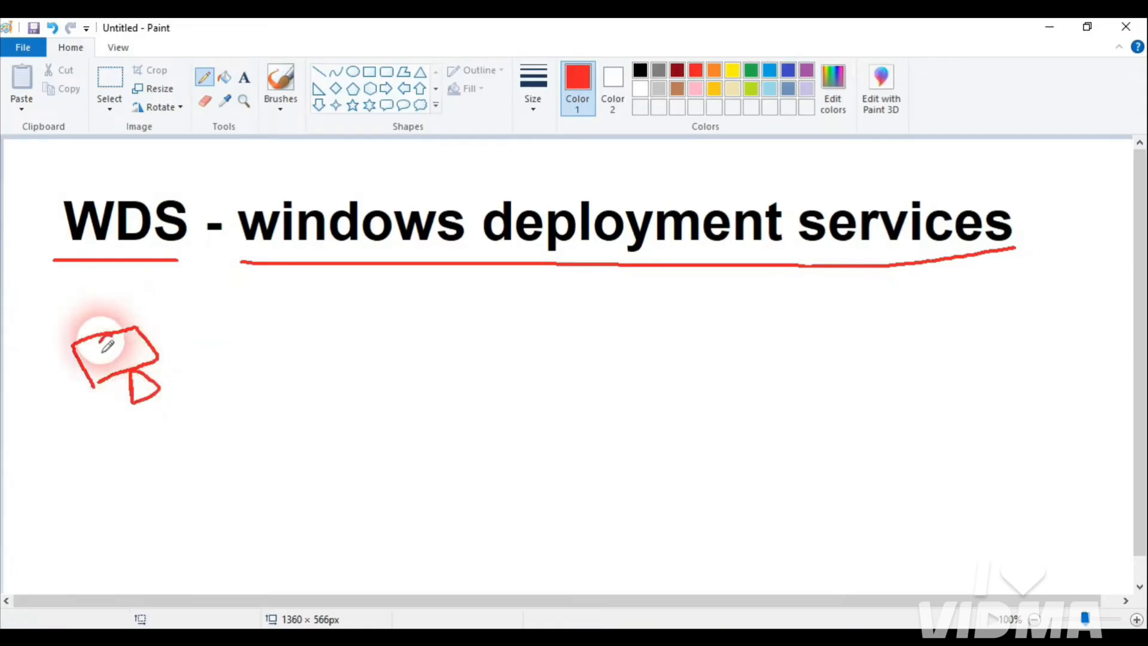
pyautogui.moveTo(121, 336)
pyautogui.mouseDown()
pyautogui.moveTo(105, 361)
pyautogui.moveTo(371, 342)
pyautogui.mouseUp()
pyautogui.moveTo(356, 315); pyautogui.dragTo(386, 369)
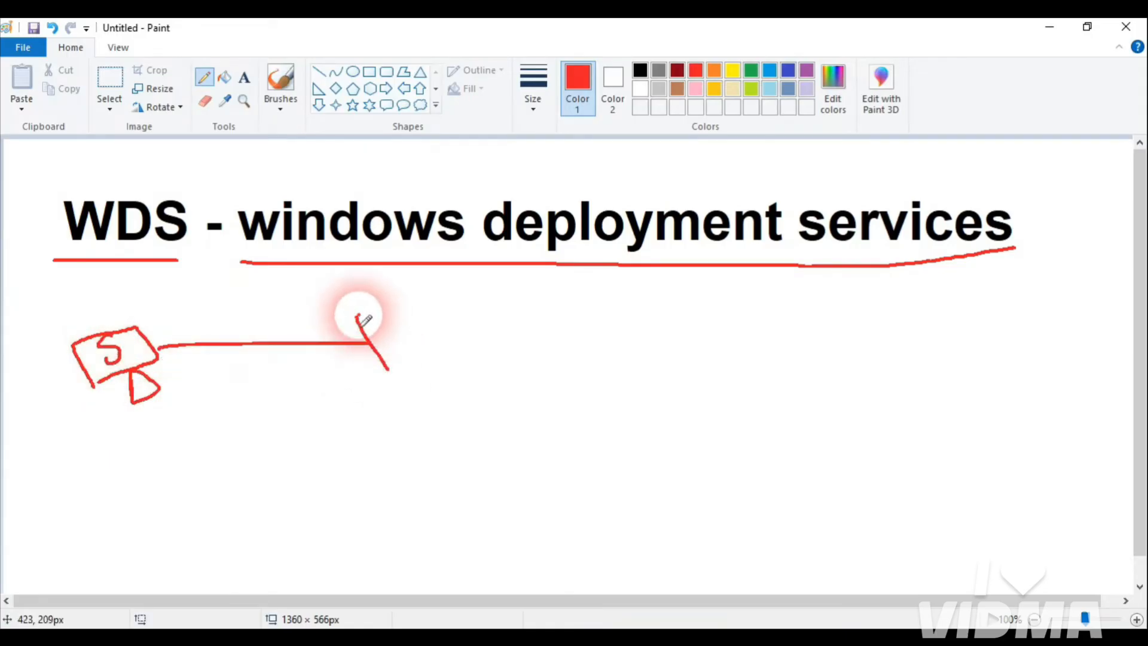
pyautogui.moveTo(359, 316)
pyautogui.mouseDown()
pyautogui.moveTo(384, 367)
pyautogui.moveTo(425, 385)
pyautogui.moveTo(420, 365)
pyautogui.mouseUp()
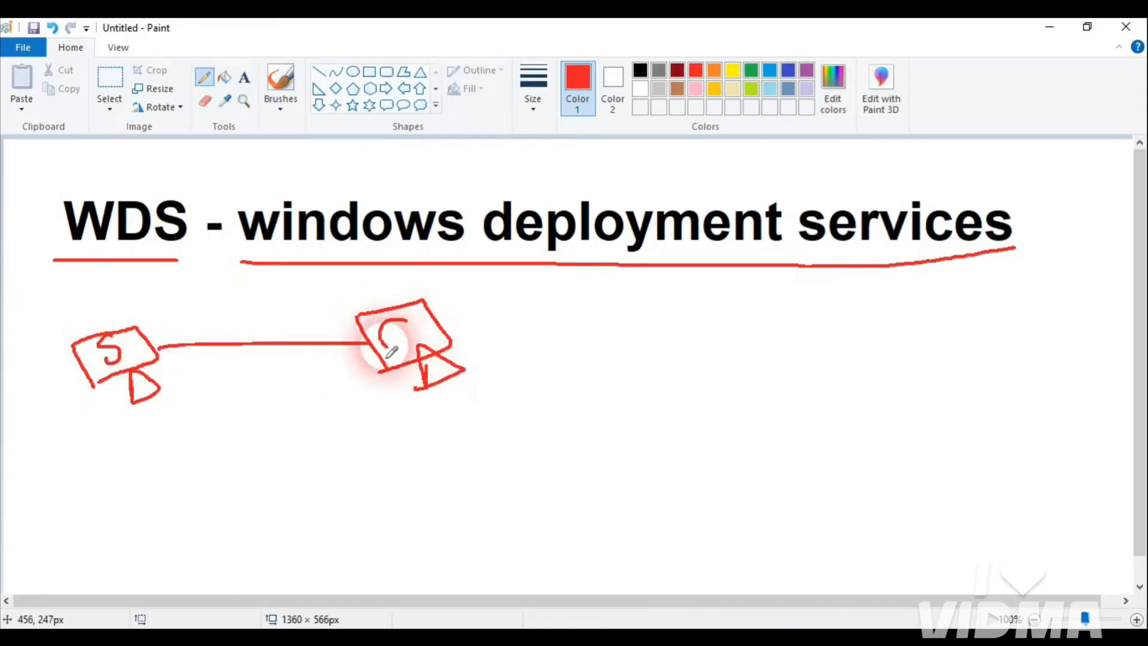
pyautogui.moveTo(406, 322); pyautogui.dragTo(405, 350)
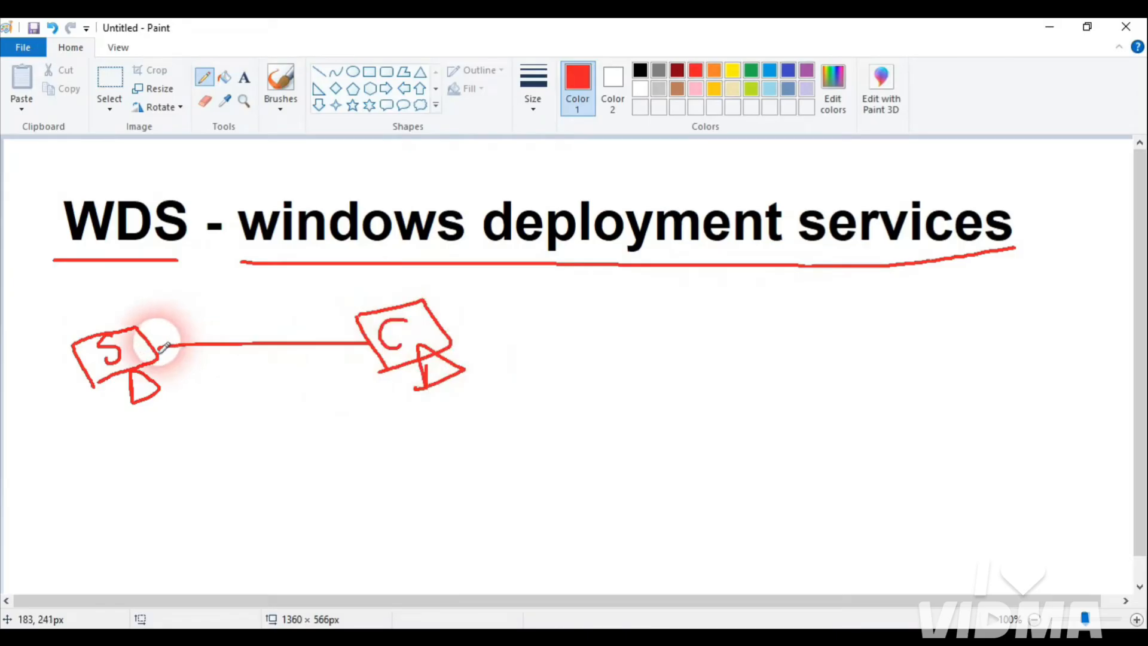
pyautogui.moveTo(157, 350)
pyautogui.mouseDown()
pyautogui.moveTo(269, 303)
pyautogui.moveTo(336, 313)
pyautogui.mouseUp()
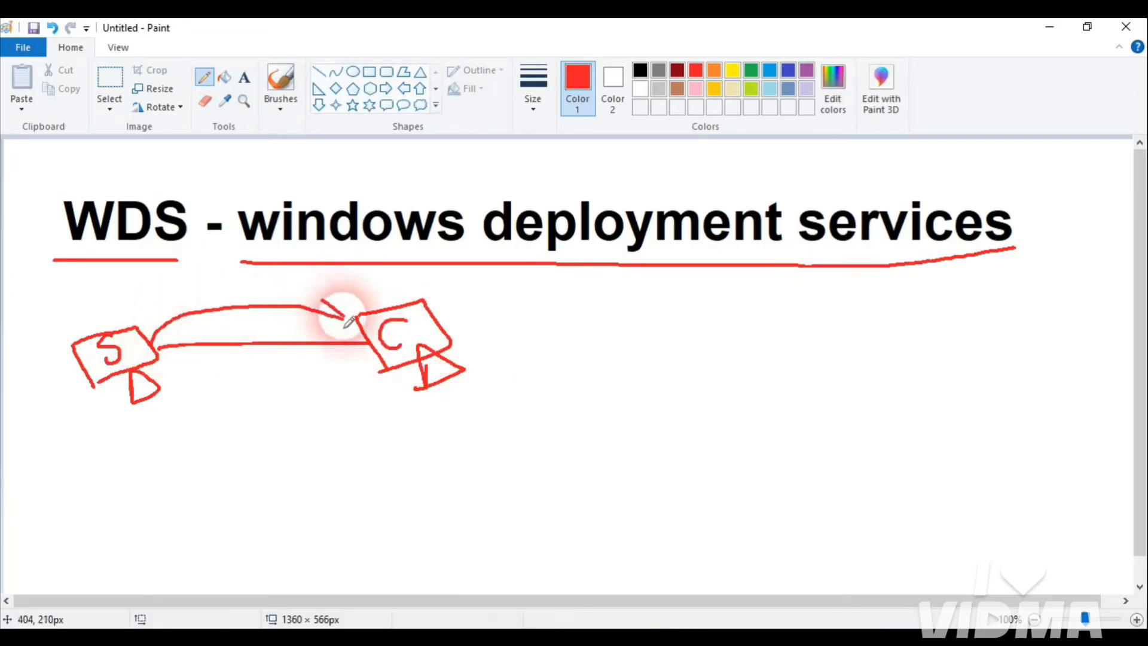
# Step: Label the client O.S, loop an arc around it with a b.Pen note, then pick green
pyautogui.moveTo(487, 312)
pyautogui.mouseDown()
pyautogui.moveTo(501, 317)
pyautogui.moveTo(528, 297)
pyautogui.moveTo(543, 320)
pyautogui.mouseUp()
pyautogui.click(519, 325)
pyautogui.moveTo(483, 362); pyautogui.dragTo(559, 328)
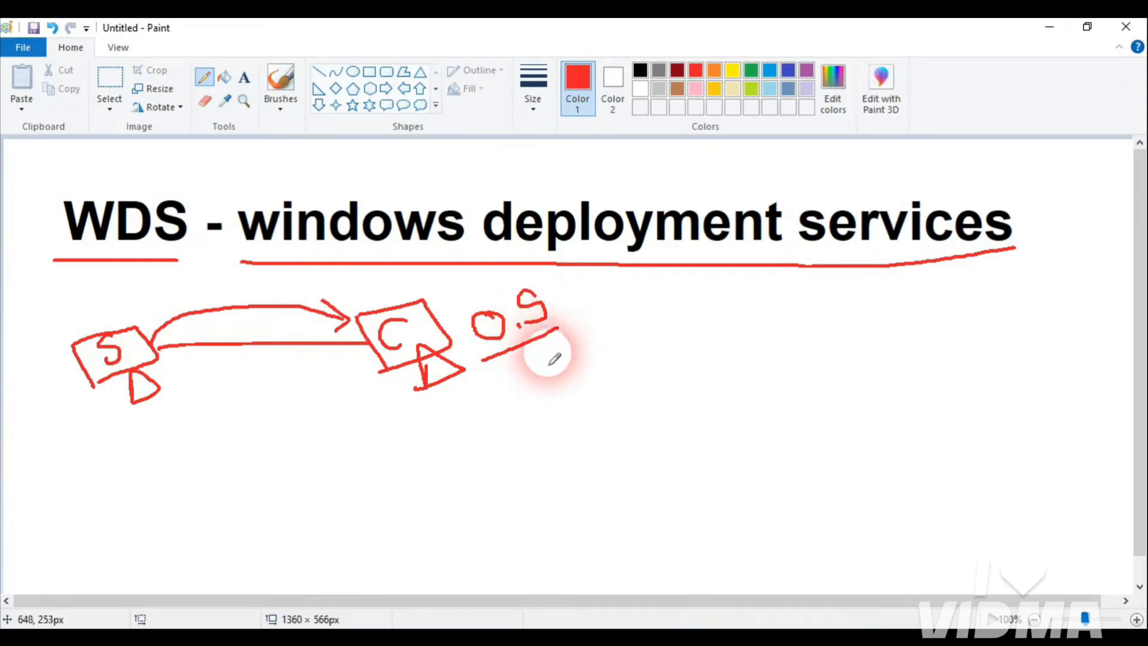
pyautogui.moveTo(452, 307)
pyautogui.mouseDown()
pyautogui.moveTo(367, 287)
pyautogui.moveTo(369, 411)
pyautogui.moveTo(469, 374)
pyautogui.moveTo(448, 303)
pyautogui.moveTo(480, 436)
pyautogui.moveTo(569, 410)
pyautogui.moveTo(606, 375)
pyautogui.moveTo(678, 371)
pyautogui.moveTo(618, 418)
pyautogui.moveTo(512, 379)
pyautogui.moveTo(546, 423)
pyautogui.moveTo(440, 432)
pyautogui.moveTo(453, 421)
pyautogui.moveTo(405, 461)
pyautogui.moveTo(547, 510)
pyautogui.moveTo(558, 477)
pyautogui.moveTo(585, 488)
pyautogui.moveTo(568, 513)
pyautogui.mouseUp()
pyautogui.click(586, 405)
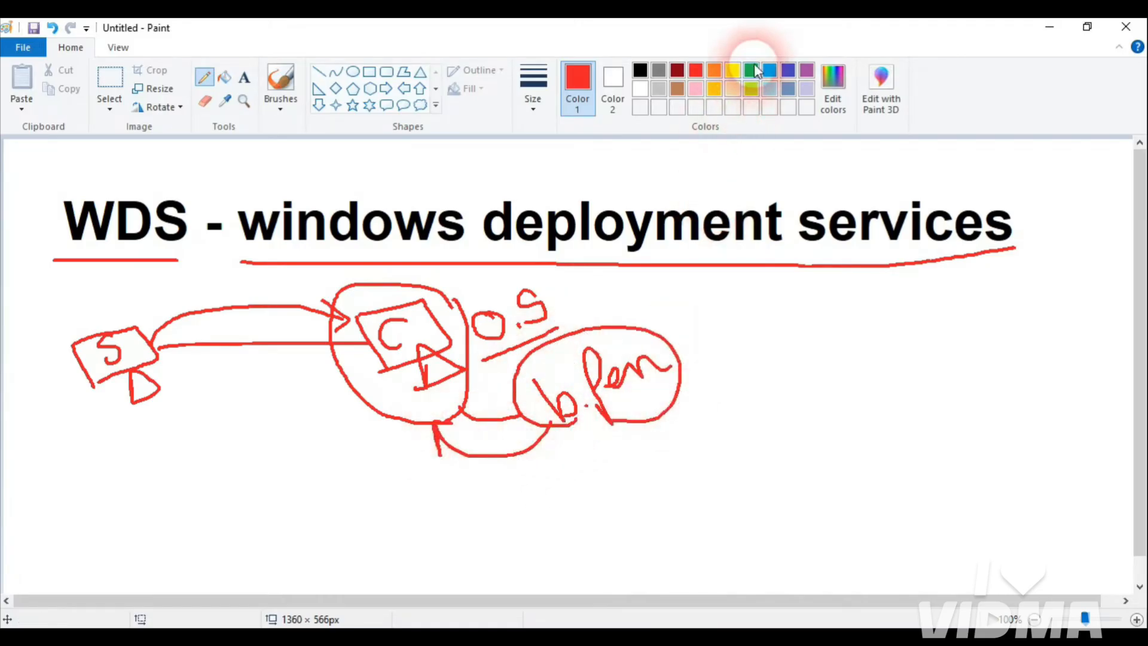
pyautogui.click(751, 70)
# Step: Write the green DVD/CD label at the end of the arrow
pyautogui.moveTo(612, 468)
pyautogui.mouseDown()
pyautogui.moveTo(648, 462)
pyautogui.moveTo(640, 485)
pyautogui.mouseUp()
pyautogui.moveTo(675, 415); pyautogui.dragTo(687, 483)
pyautogui.moveTo(716, 420); pyautogui.dragTo(719, 443)
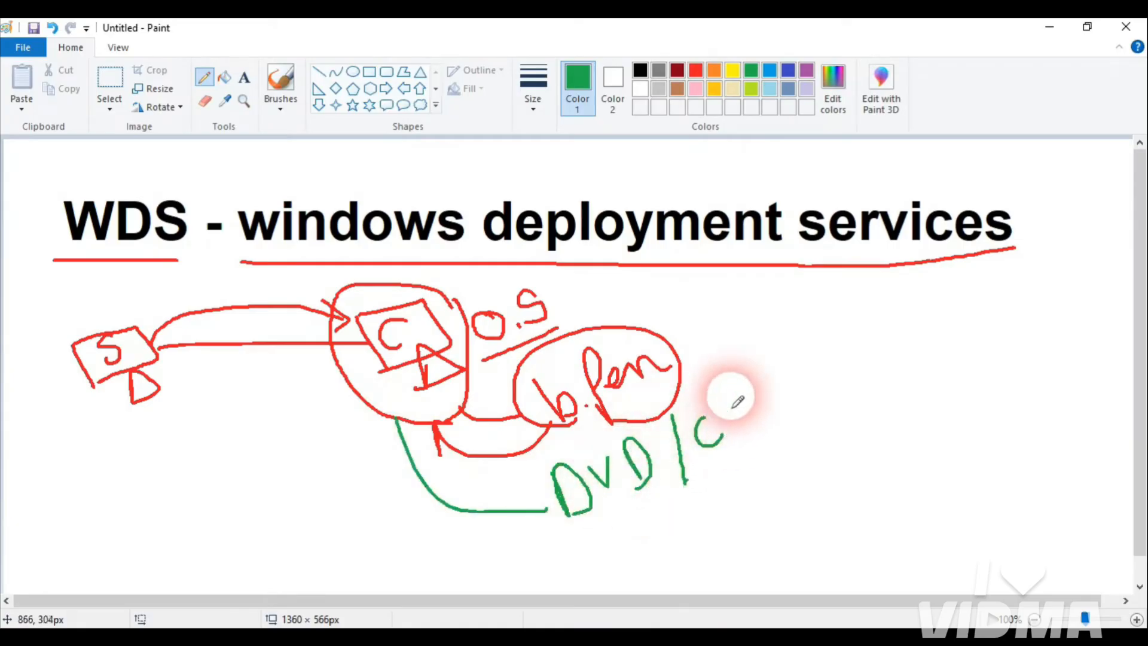
pyautogui.moveTo(732, 396); pyautogui.dragTo(742, 428)
pyautogui.moveTo(725, 390)
pyautogui.mouseDown()
pyautogui.moveTo(756, 385)
pyautogui.moveTo(744, 430)
pyautogui.mouseUp()
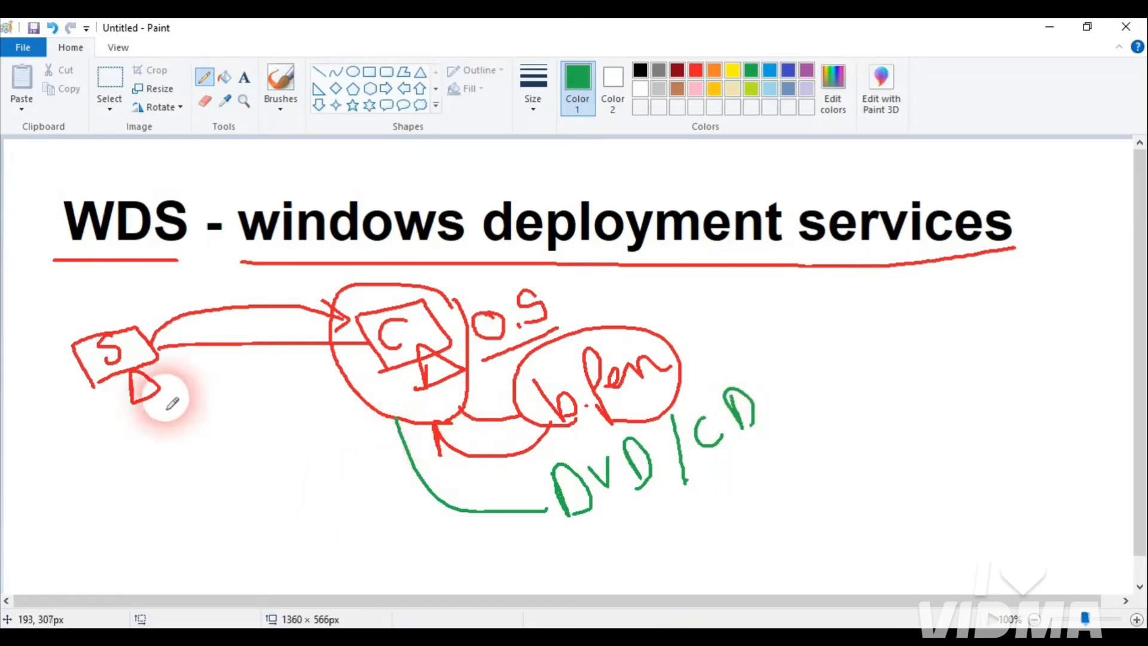
# Step: Circle the server box in green and start the list with a circled 1
pyautogui.moveTo(180, 365)
pyautogui.mouseDown()
pyautogui.moveTo(102, 297)
pyautogui.moveTo(64, 384)
pyautogui.moveTo(180, 397)
pyautogui.moveTo(184, 380)
pyautogui.moveTo(216, 394)
pyautogui.moveTo(352, 382)
pyautogui.moveTo(358, 409)
pyautogui.mouseUp()
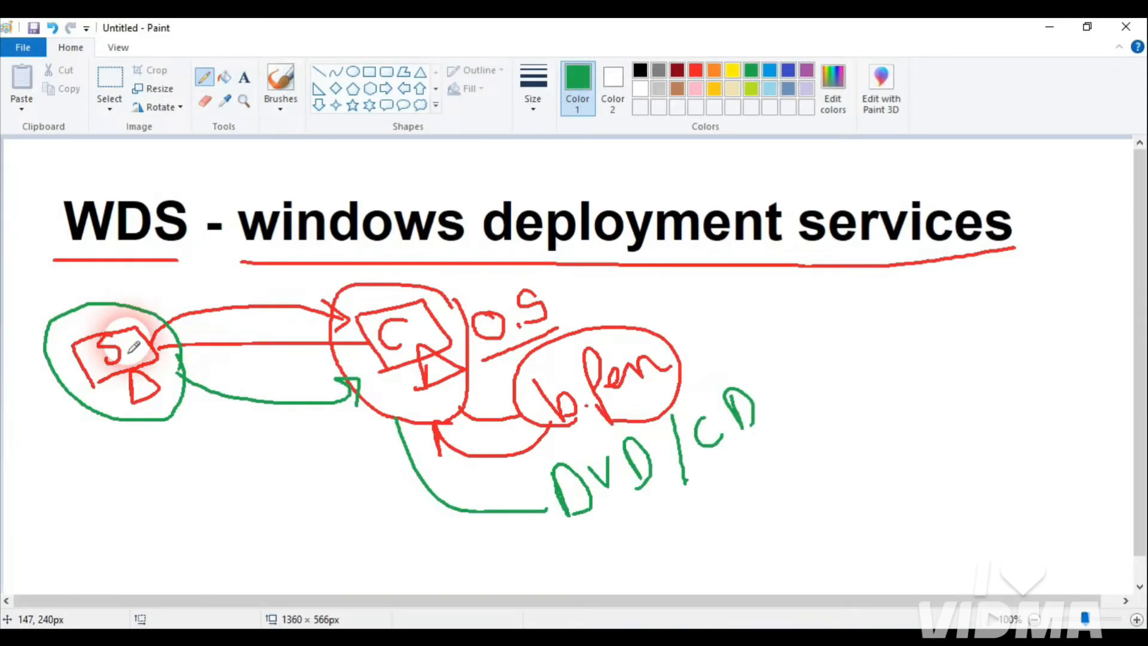
pyautogui.moveTo(814, 285); pyautogui.dragTo(822, 311)
pyautogui.moveTo(813, 281)
pyautogui.mouseDown()
pyautogui.moveTo(822, 283)
pyautogui.moveTo(815, 309)
pyautogui.moveTo(818, 281)
pyautogui.moveTo(858, 312)
pyautogui.moveTo(874, 312)
pyautogui.moveTo(881, 284)
pyautogui.moveTo(905, 307)
pyautogui.moveTo(938, 307)
pyautogui.mouseUp()
pyautogui.click(876, 283)
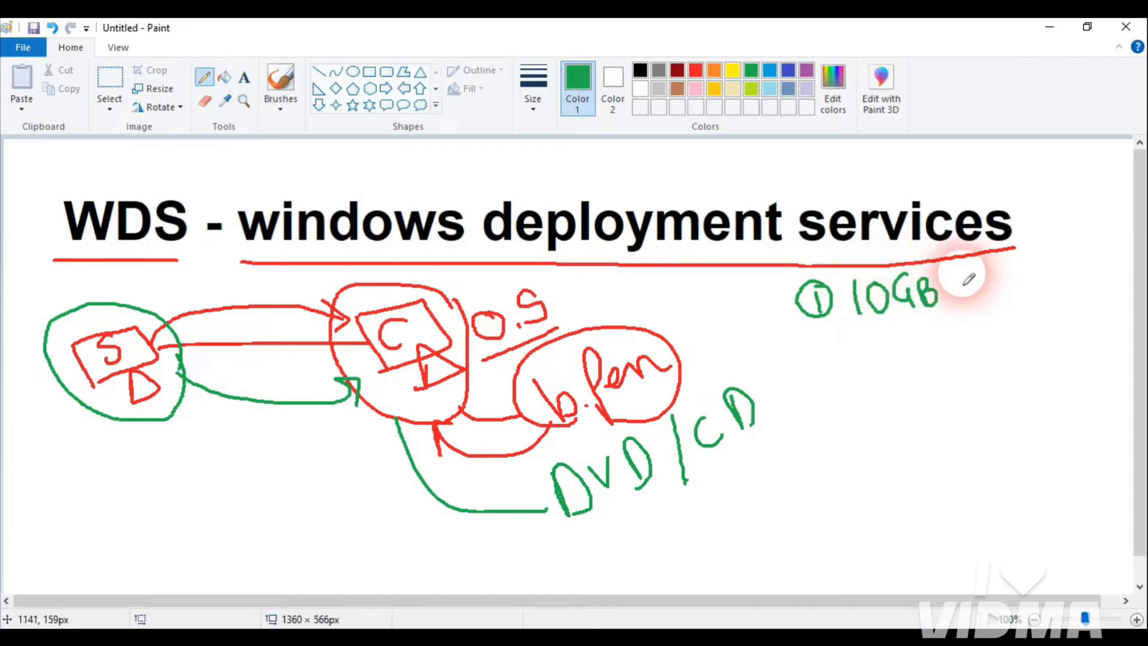
# Step: Write 10GB Drive as item 1, add items 2 and 3, and bracket ADDS and DNS
pyautogui.moveTo(964, 269)
pyautogui.mouseDown()
pyautogui.moveTo(966, 298)
pyautogui.moveTo(1063, 276)
pyautogui.mouseUp()
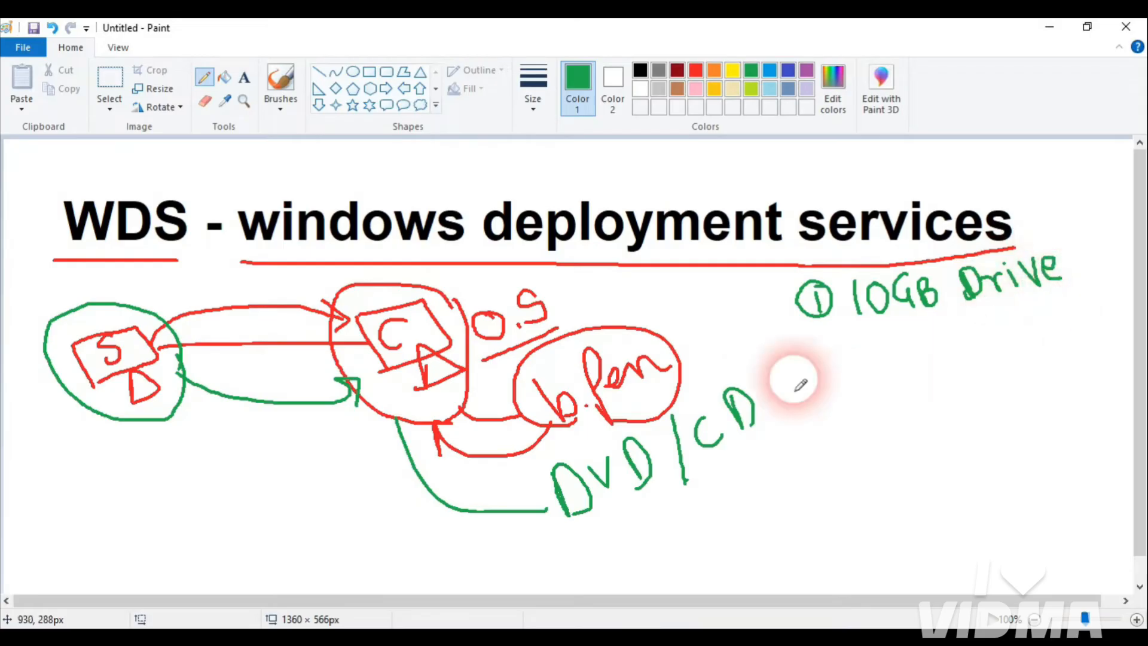
pyautogui.moveTo(834, 376)
pyautogui.mouseDown()
pyautogui.moveTo(826, 383)
pyautogui.moveTo(826, 348)
pyautogui.moveTo(872, 362)
pyautogui.moveTo(915, 333)
pyautogui.moveTo(921, 358)
pyautogui.moveTo(940, 357)
pyautogui.mouseUp()
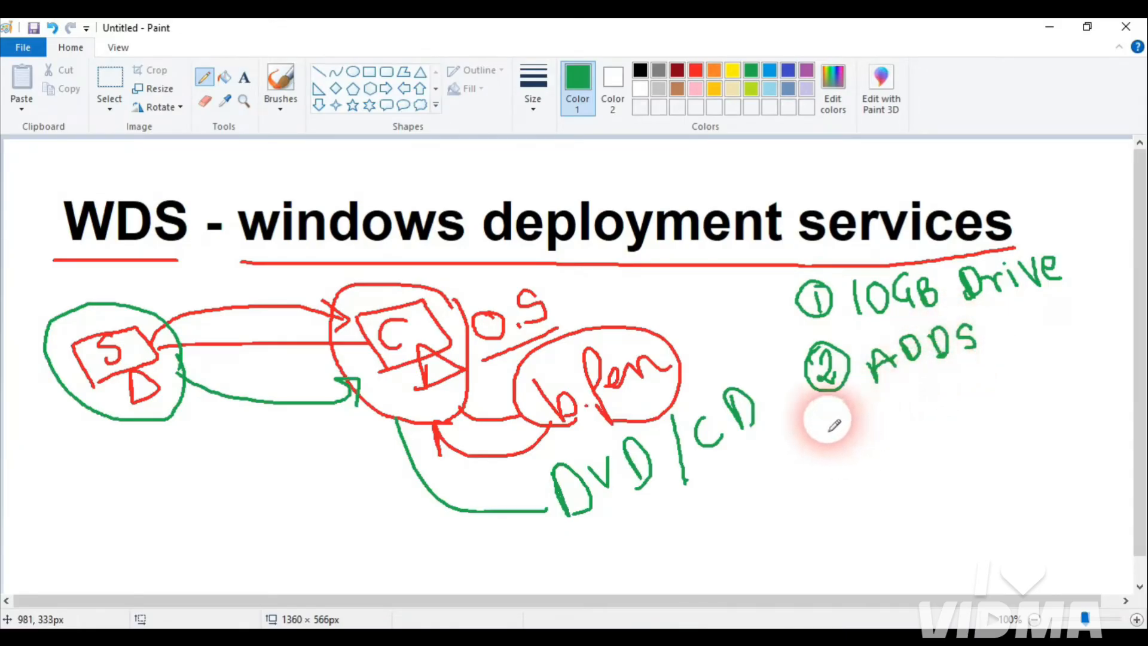
pyautogui.moveTo(835, 421)
pyautogui.mouseDown()
pyautogui.moveTo(833, 436)
pyautogui.moveTo(831, 410)
pyautogui.moveTo(888, 438)
pyautogui.moveTo(931, 415)
pyautogui.moveTo(942, 388)
pyautogui.moveTo(969, 405)
pyautogui.moveTo(954, 419)
pyautogui.mouseUp()
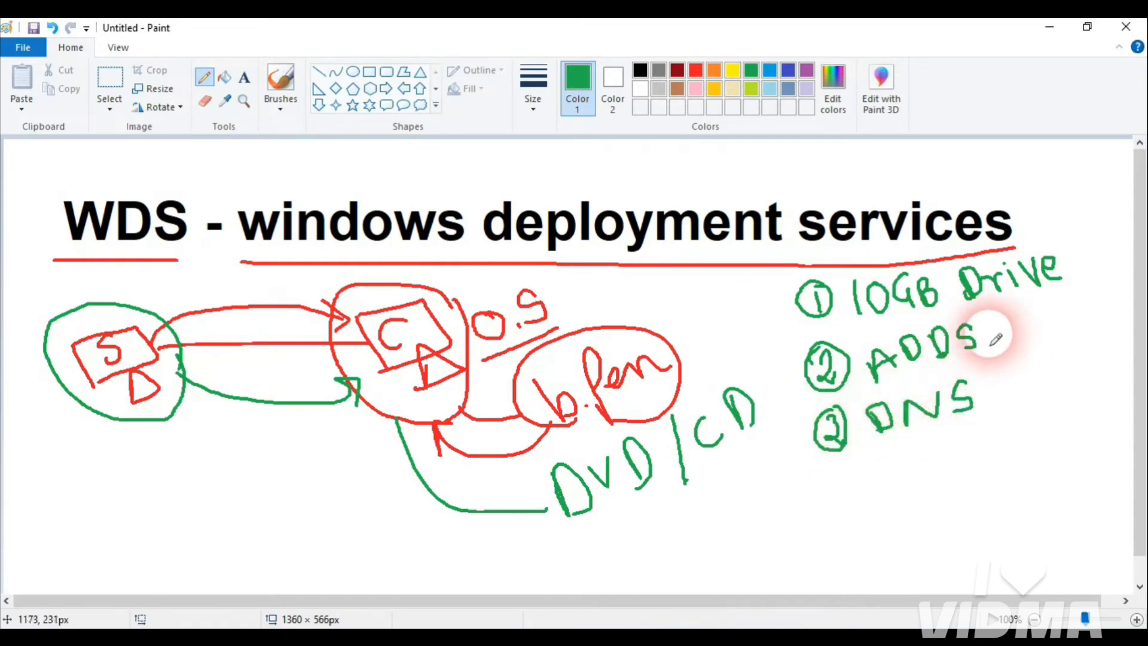
pyautogui.moveTo(998, 329); pyautogui.dragTo(1005, 386)
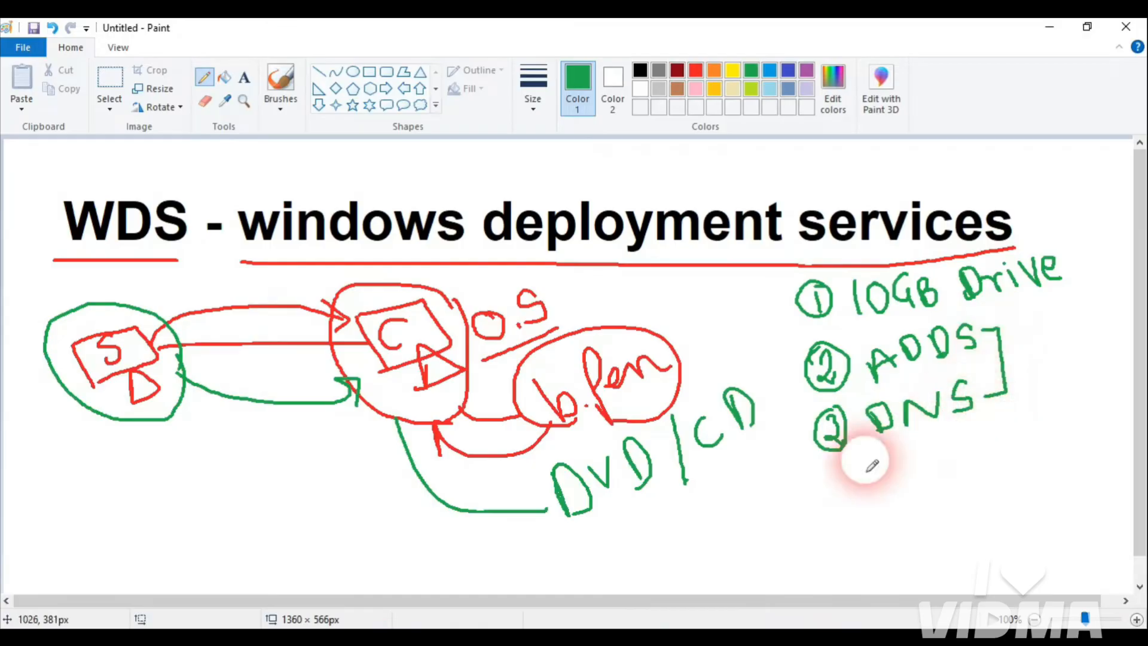
# Step: Add item 4 DHCP and draw a green line from server to client
pyautogui.moveTo(830, 461); pyautogui.dragTo(849, 491)
pyautogui.moveTo(849, 462)
pyautogui.mouseDown()
pyautogui.moveTo(843, 502)
pyautogui.moveTo(844, 461)
pyautogui.moveTo(911, 477)
pyautogui.mouseUp()
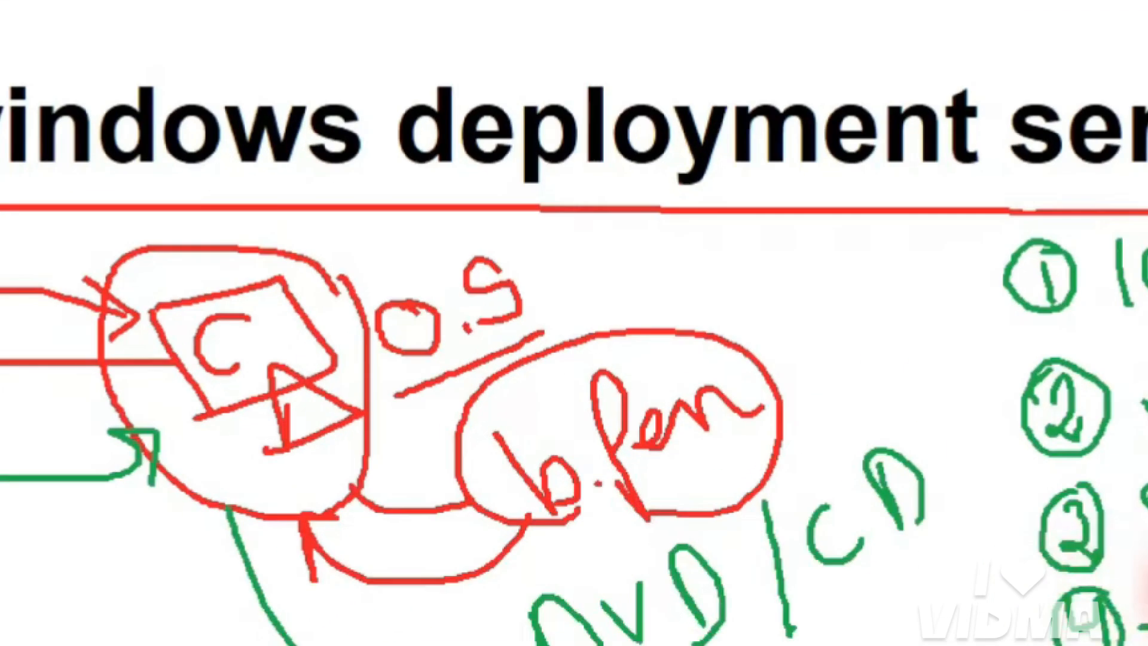
pyautogui.moveTo(901, 451)
pyautogui.mouseDown()
pyautogui.moveTo(927, 464)
pyautogui.moveTo(912, 477)
pyautogui.mouseUp()
pyautogui.moveTo(935, 444)
pyautogui.mouseDown()
pyautogui.moveTo(944, 469)
pyautogui.moveTo(981, 444)
pyautogui.moveTo(998, 448)
pyautogui.mouseUp()
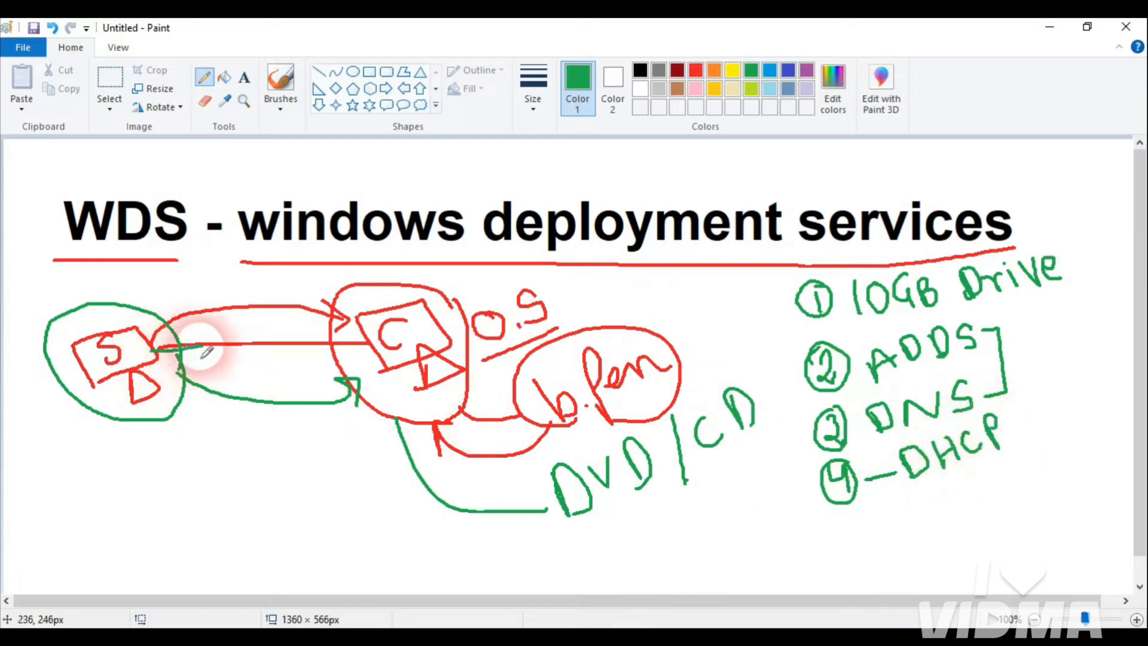
pyautogui.moveTo(204, 348); pyautogui.dragTo(374, 344)
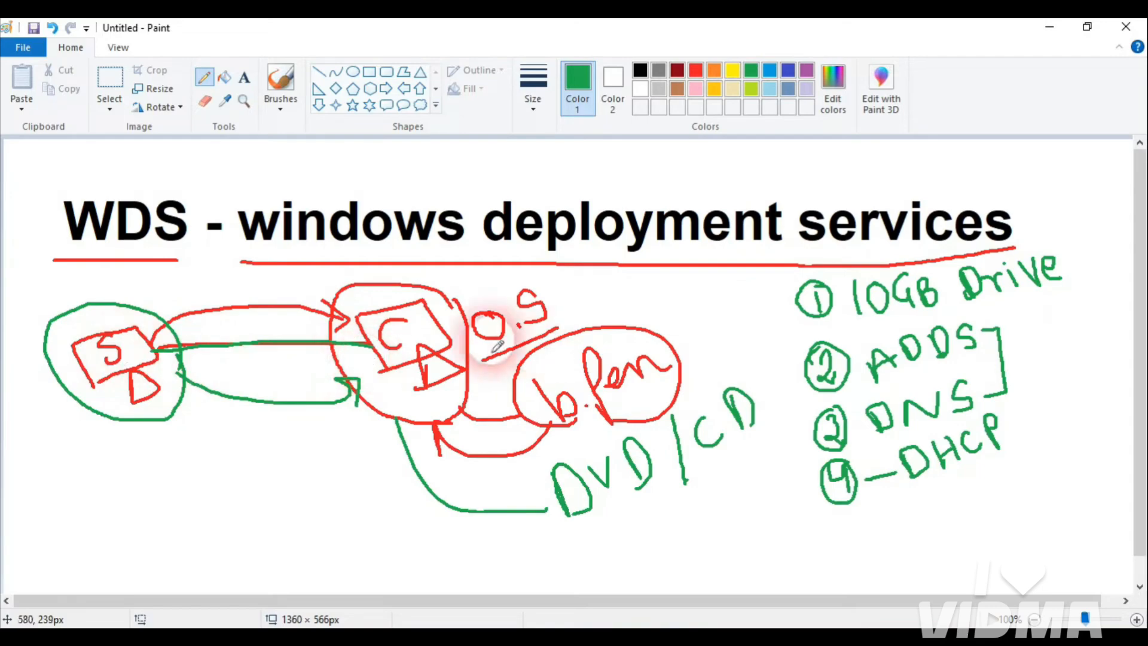
# Step: Add circled item 5 reading O.S-ISO-7,8,10, with ISO and 7,8,10 underlined
pyautogui.moveTo(863, 514); pyautogui.dragTo(876, 526)
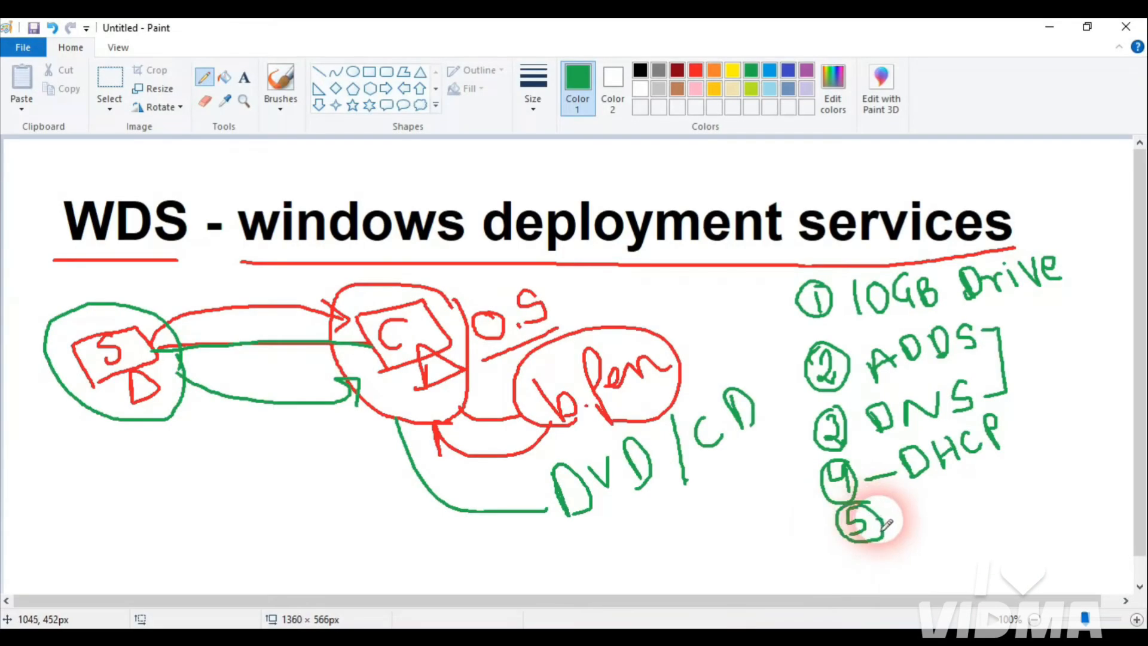
pyautogui.moveTo(880, 519)
pyautogui.mouseDown()
pyautogui.moveTo(917, 511)
pyautogui.moveTo(948, 524)
pyautogui.moveTo(972, 500)
pyautogui.moveTo(988, 505)
pyautogui.mouseUp()
pyautogui.click(931, 516)
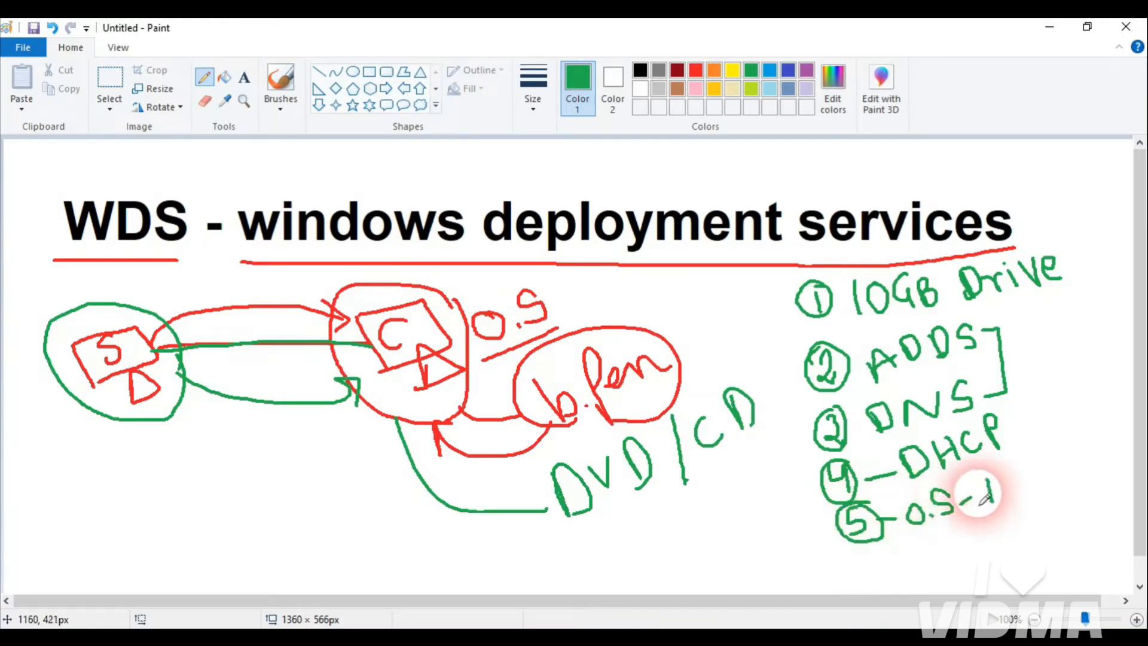
pyautogui.moveTo(1015, 468)
pyautogui.mouseDown()
pyautogui.moveTo(997, 494)
pyautogui.moveTo(1030, 506)
pyautogui.mouseUp()
pyautogui.moveTo(1046, 455); pyautogui.dragTo(1063, 443)
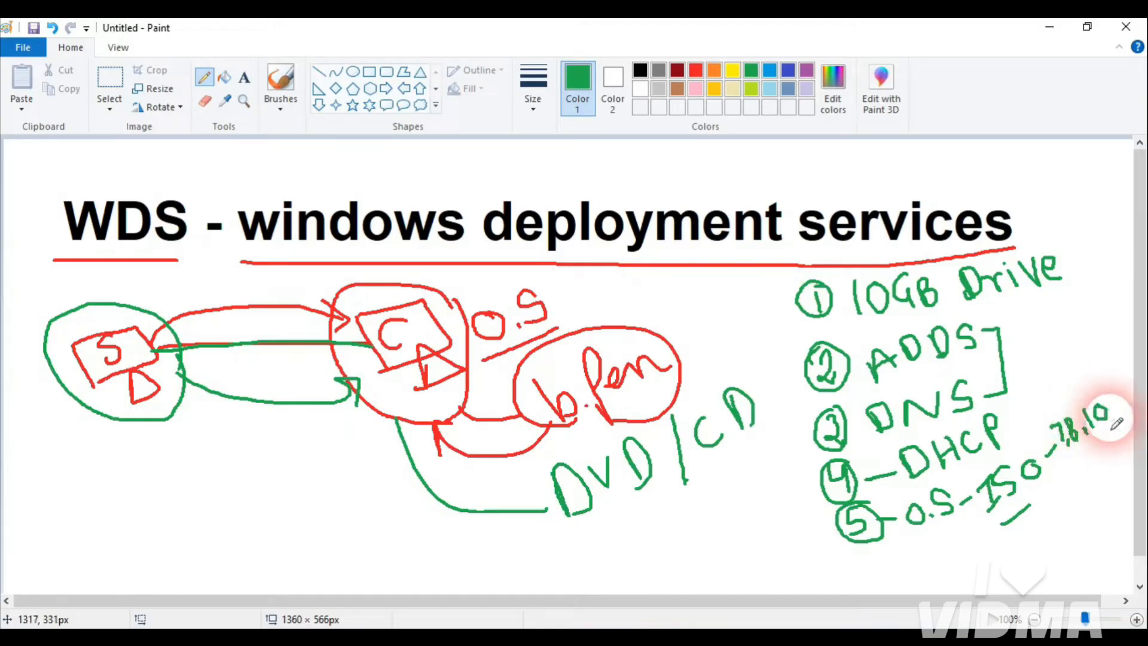
pyautogui.moveTo(1113, 418); pyautogui.dragTo(1050, 453)
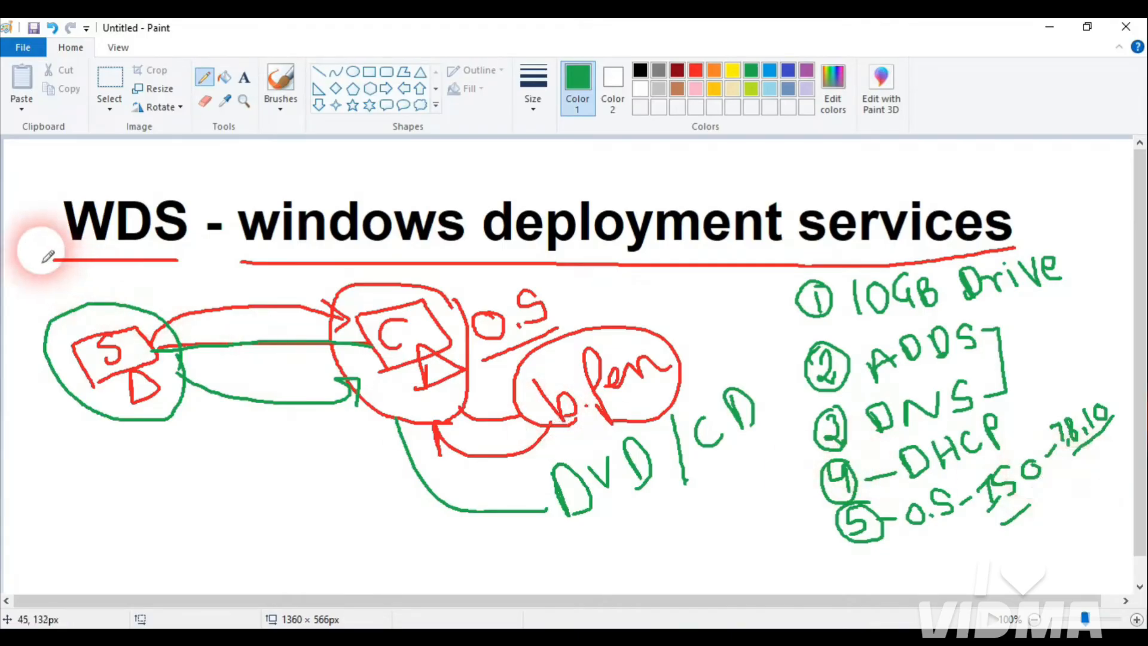
# Step: Tick beside the WDS title, underline 10GB Drive, and pick red
pyautogui.moveTo(29, 226); pyautogui.dragTo(82, 178)
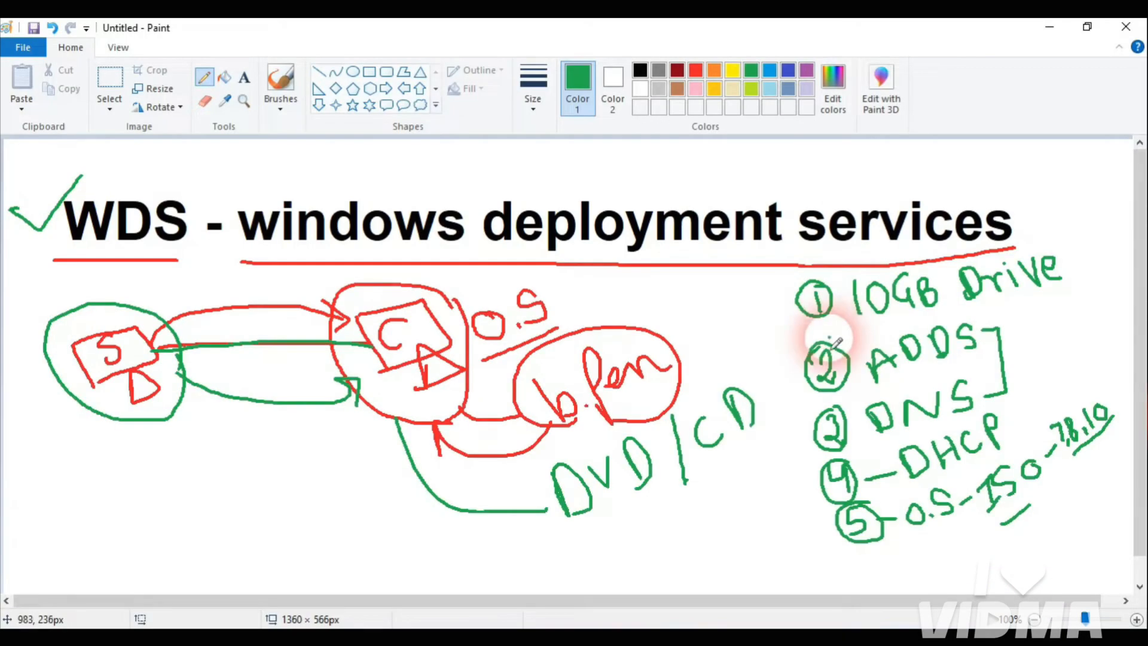
pyautogui.moveTo(930, 323); pyautogui.dragTo(1058, 293)
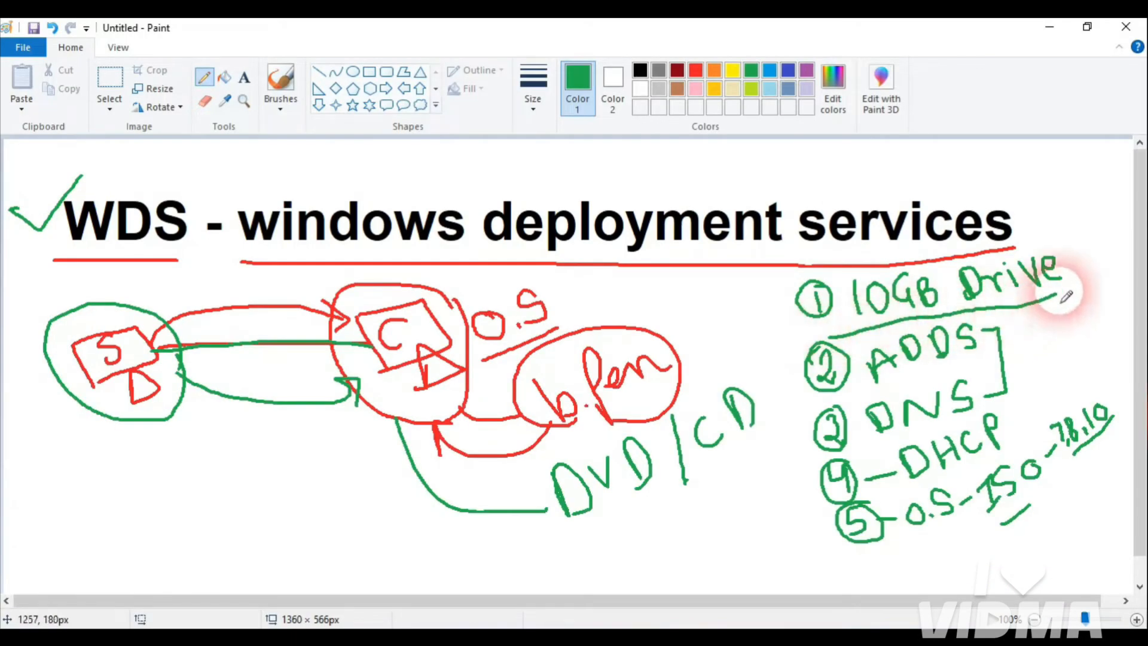
pyautogui.click(696, 71)
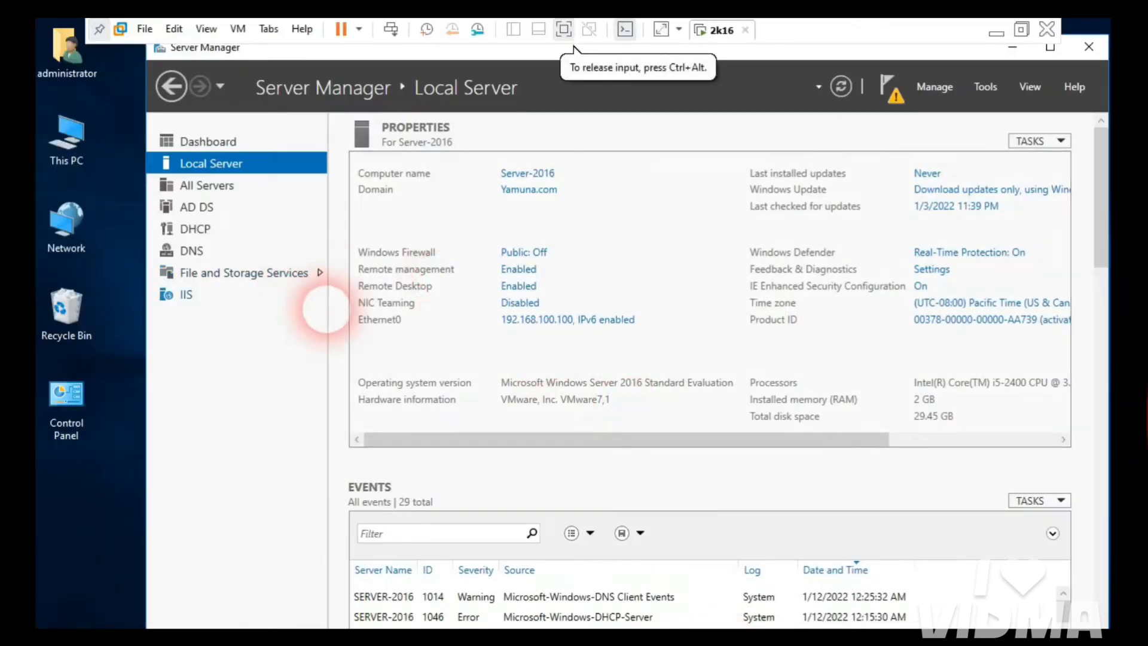
# Step: Confirm New Volume (E:) in This PC is empty with 10.4 GB free, then return to Paint
pyautogui.doubleClick(61, 144)
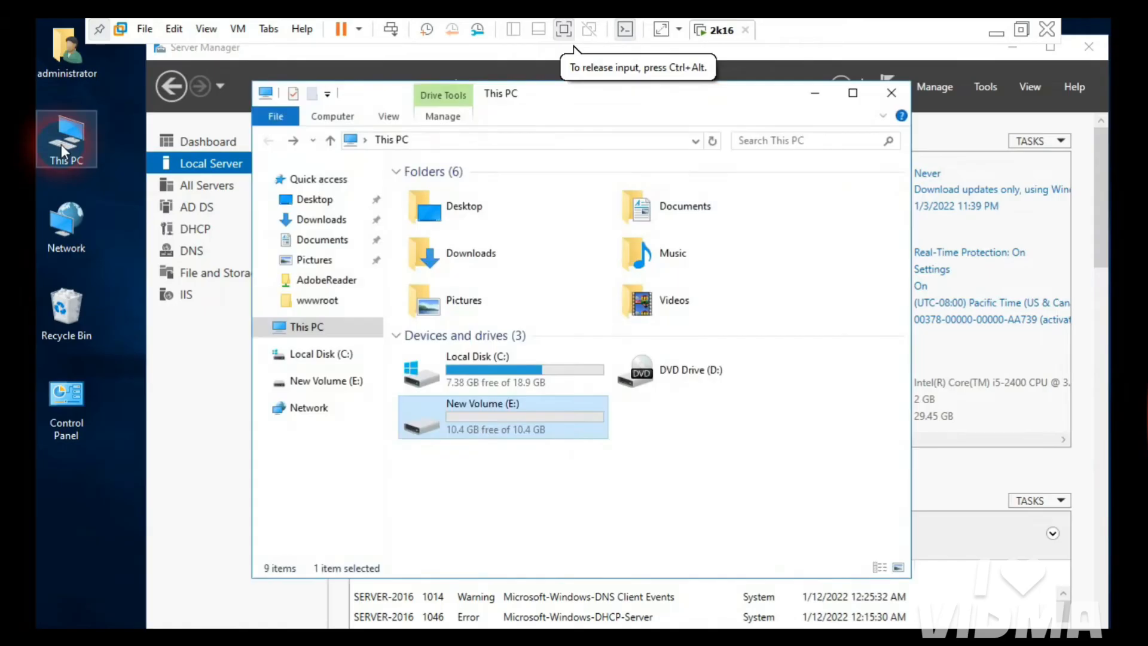
pyautogui.doubleClick(473, 422)
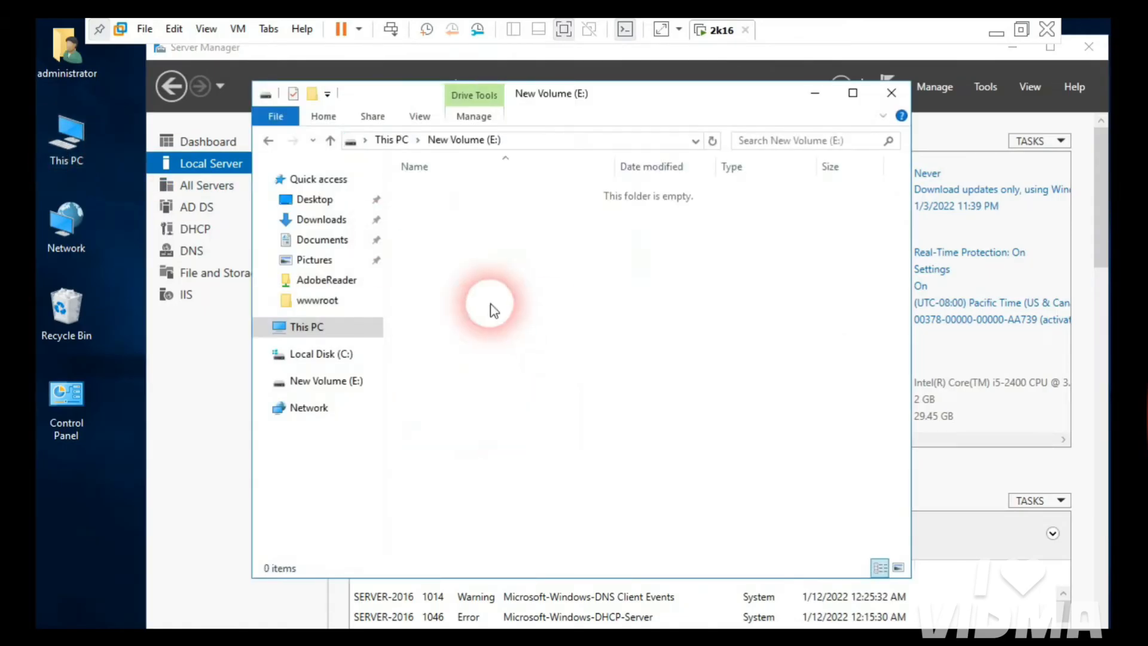
pyautogui.click(269, 142)
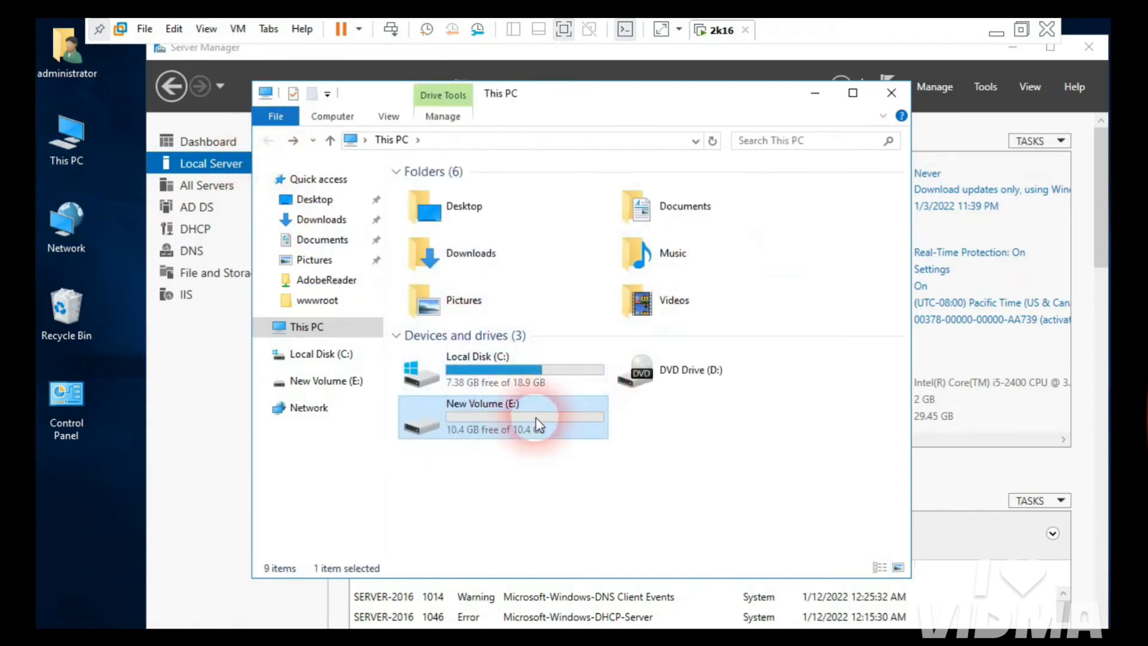
pyautogui.click(814, 98)
pyautogui.click(996, 31)
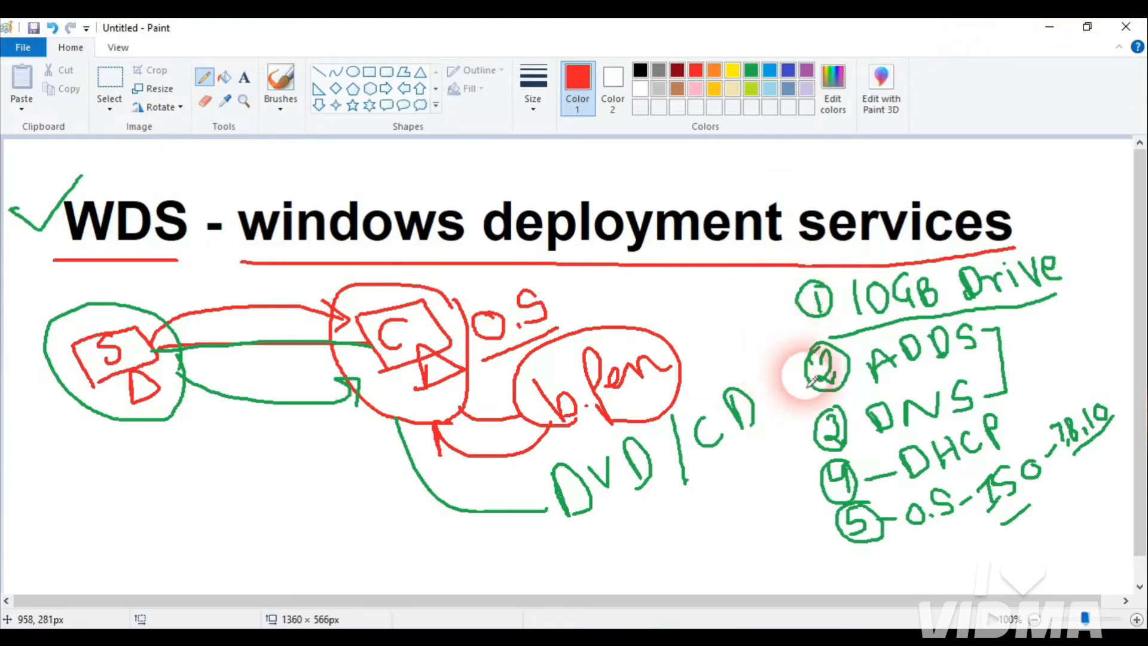
# Step: Tick 10GB Drive, underline and bracket ADDS and DNS in red, then switch to the server VM
pyautogui.moveTo(746, 311); pyautogui.dragTo(795, 294)
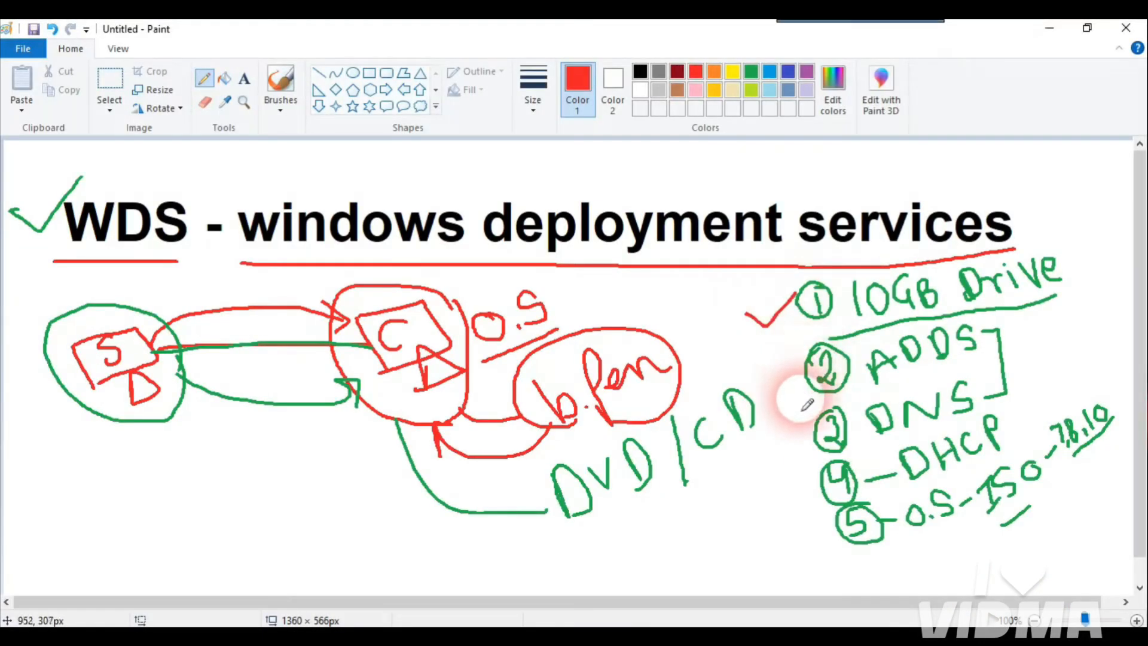
pyautogui.moveTo(895, 393); pyautogui.dragTo(948, 367)
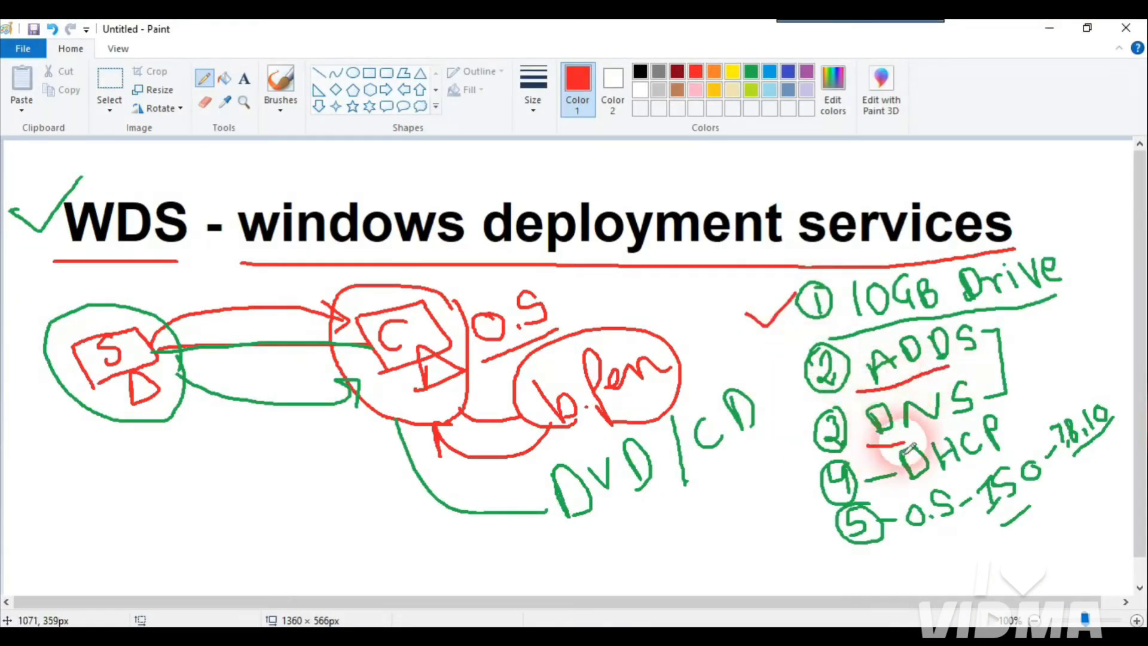
pyautogui.moveTo(910, 448); pyautogui.dragTo(957, 444)
pyautogui.moveTo(795, 369)
pyautogui.mouseDown()
pyautogui.moveTo(777, 413)
pyautogui.moveTo(807, 444)
pyautogui.mouseUp()
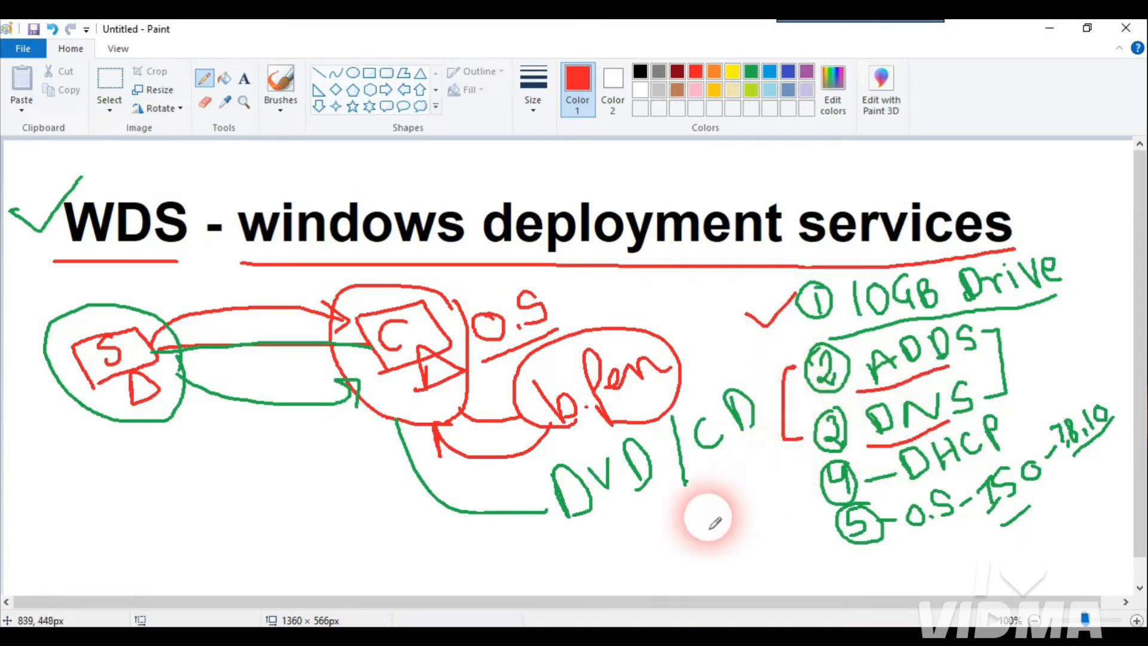
pyautogui.hotkey('alt', 'Tab')
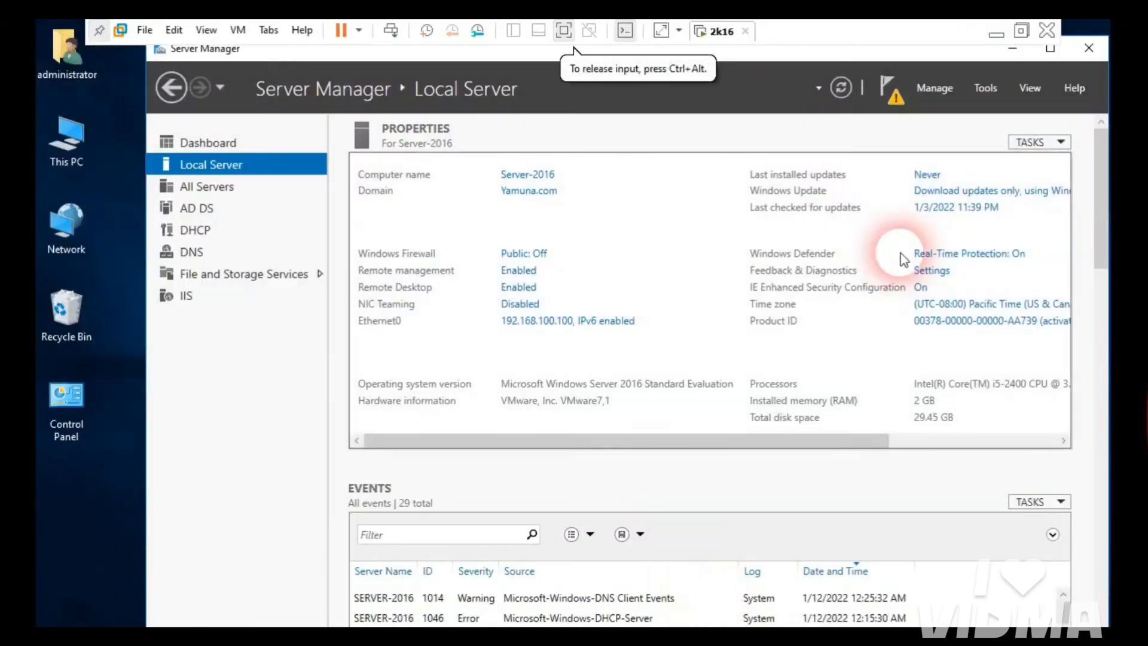
# Step: Open Active Directory Users and Computers and the AD Administrative Center from Tools
pyautogui.click(996, 89)
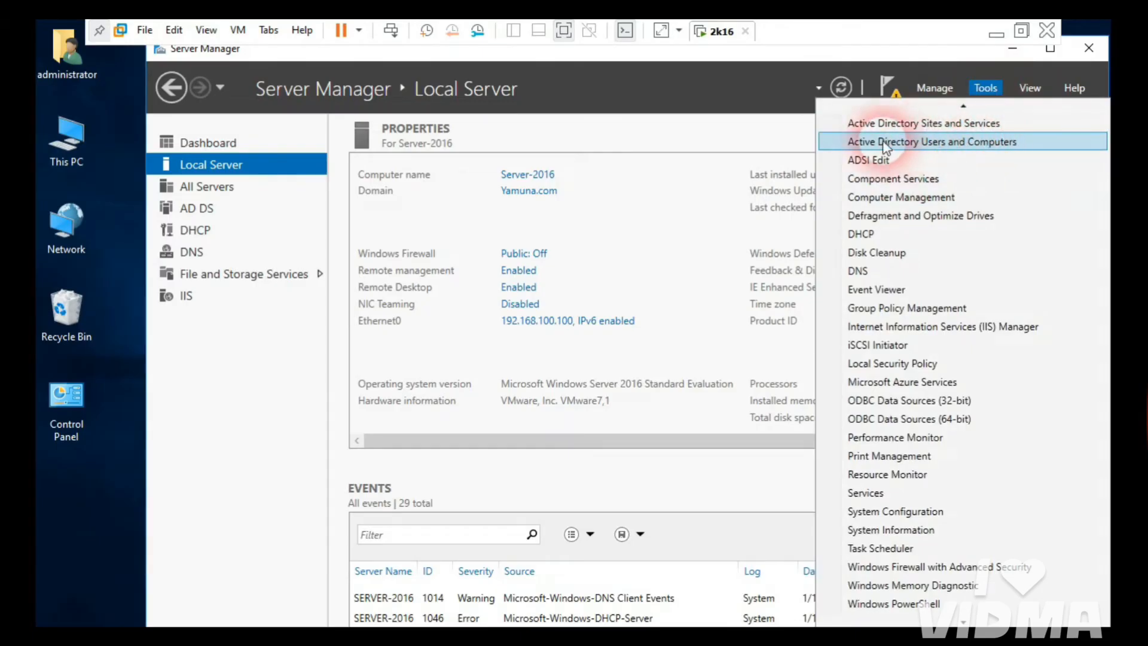
pyautogui.click(921, 144)
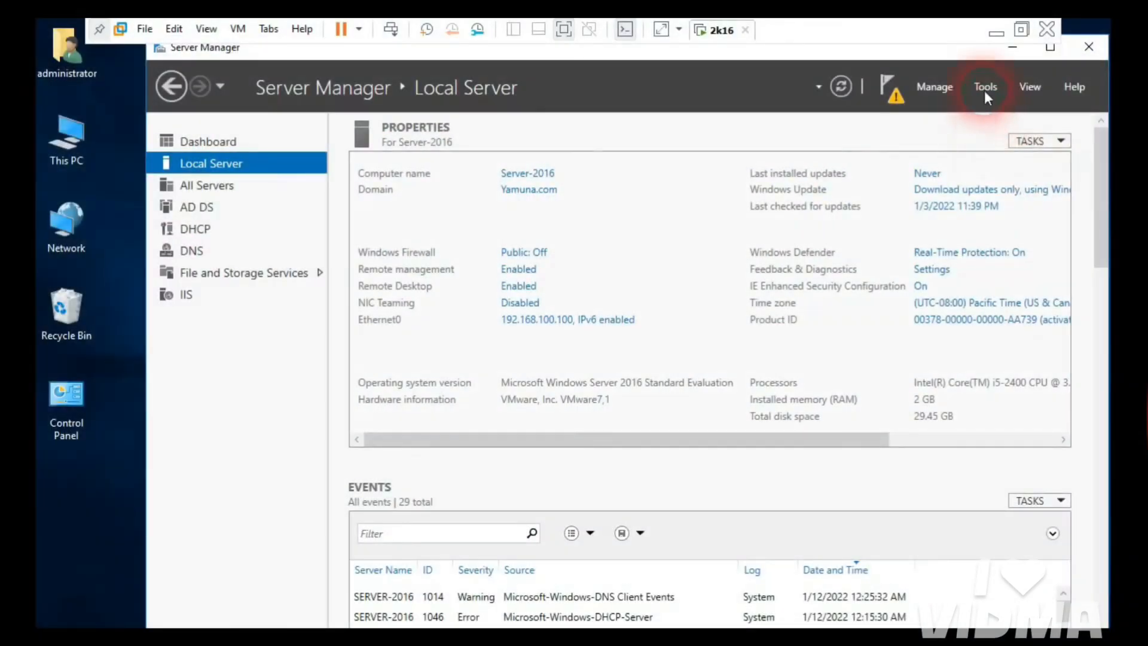
pyautogui.click(984, 90)
pyautogui.scroll(1, 973, 166)
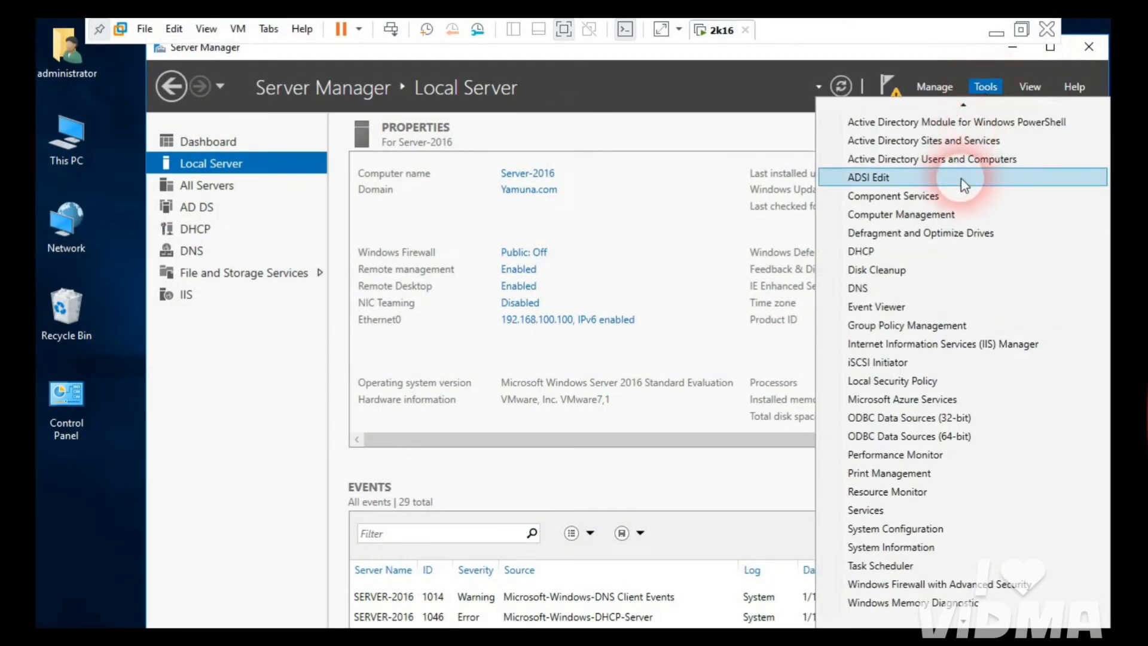
pyautogui.scroll(2, 970, 127)
pyautogui.click(968, 121)
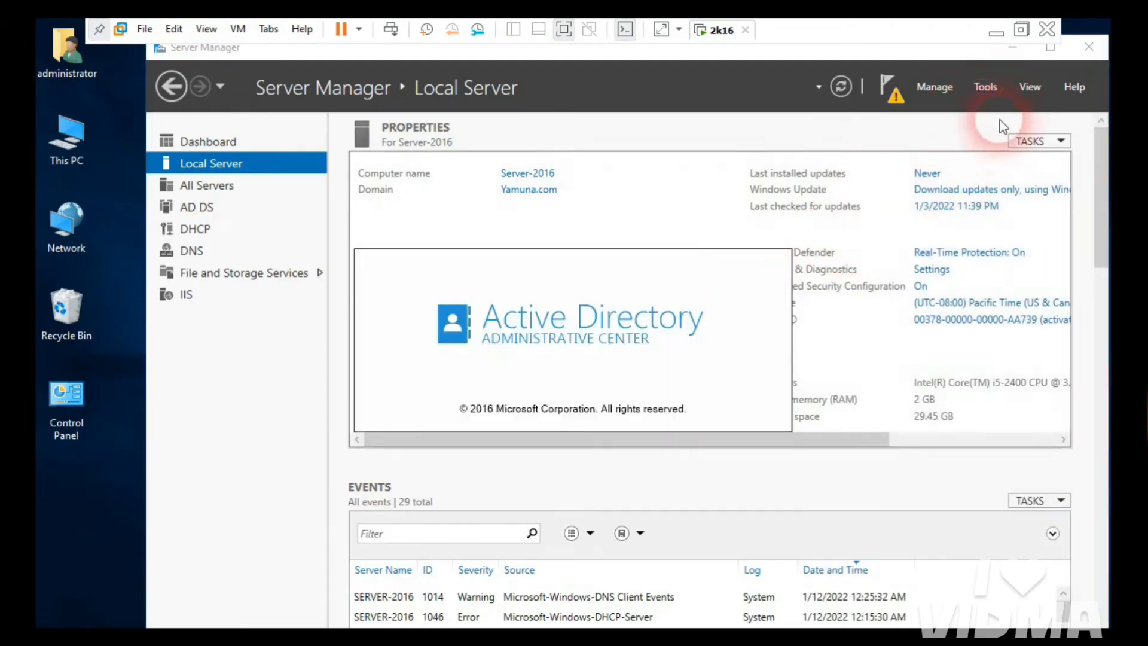
# Step: Review the Yamuna.com forward lookup zone in DNS Manager, then close DNS and AD Administrative Center
pyautogui.click(984, 87)
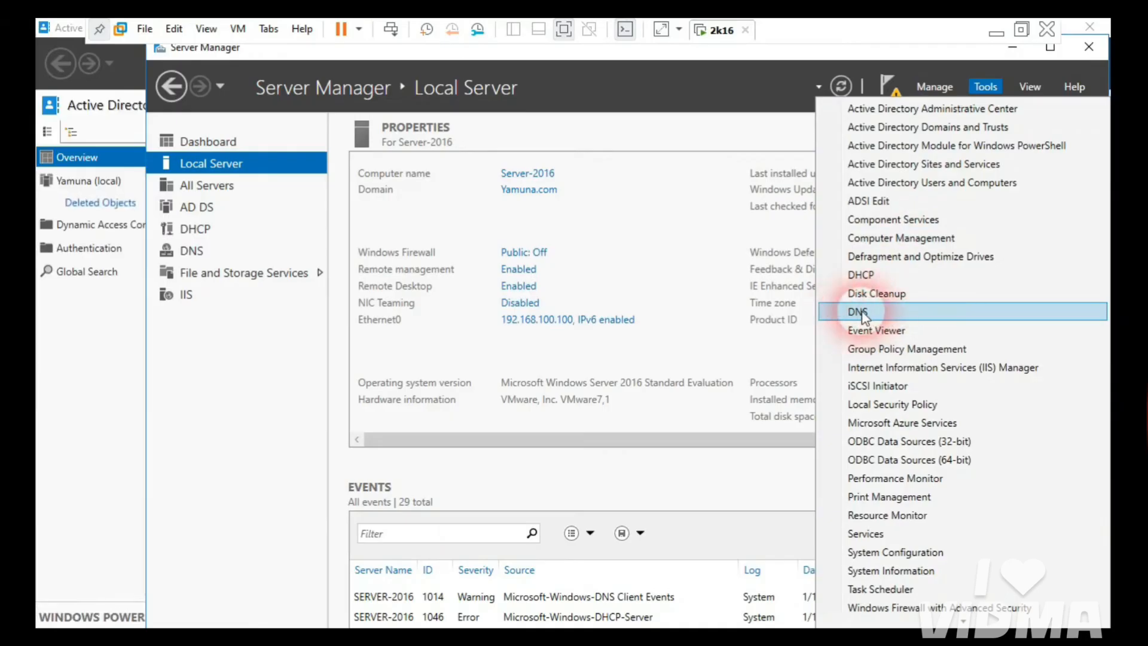
pyautogui.click(871, 314)
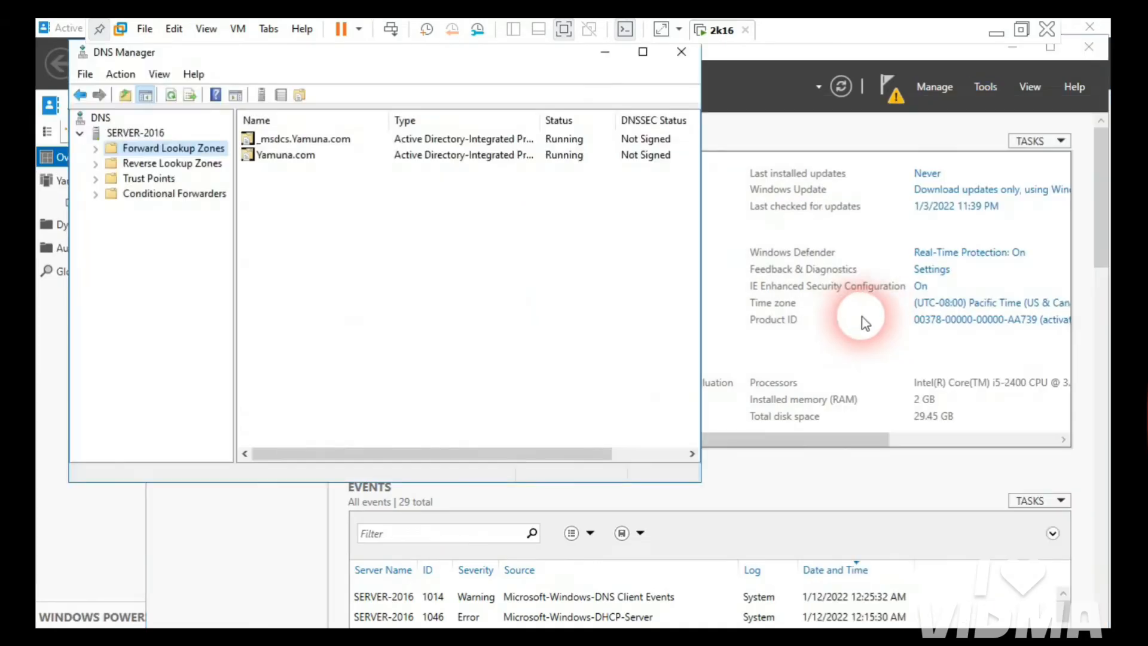
pyautogui.click(96, 148)
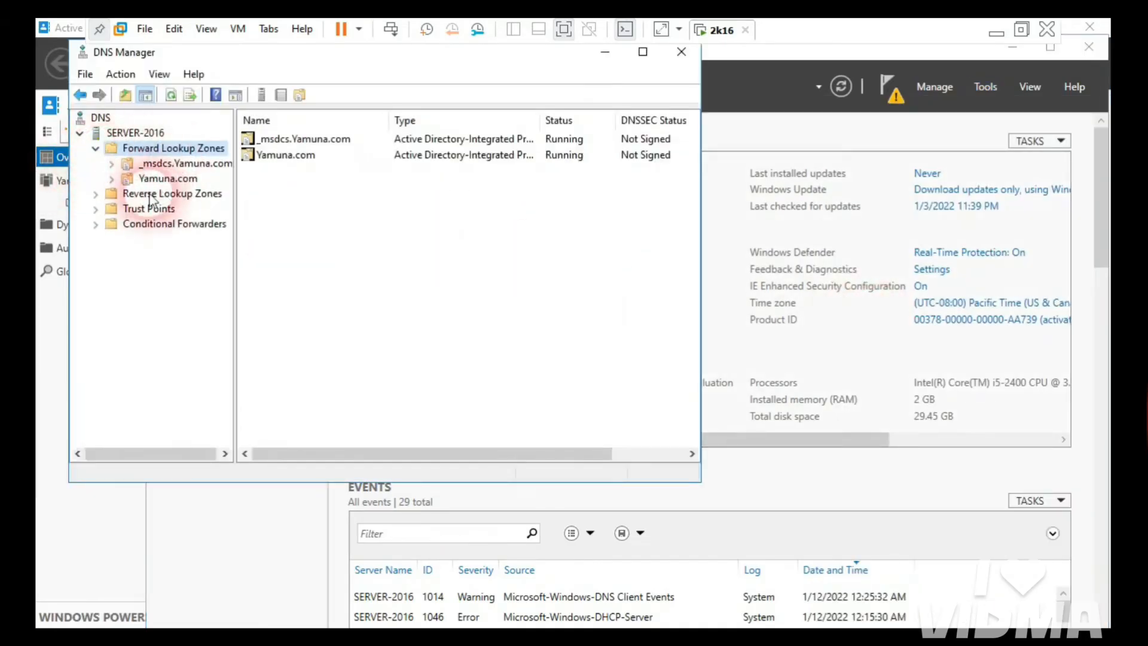
pyautogui.doubleClick(167, 178)
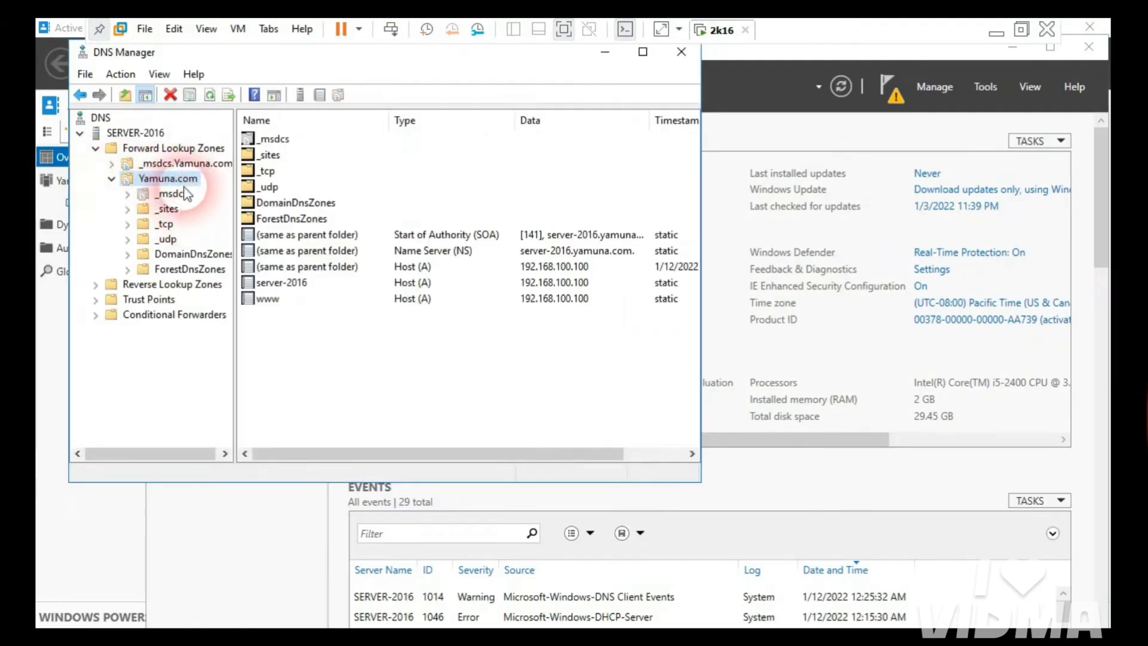
pyautogui.click(681, 52)
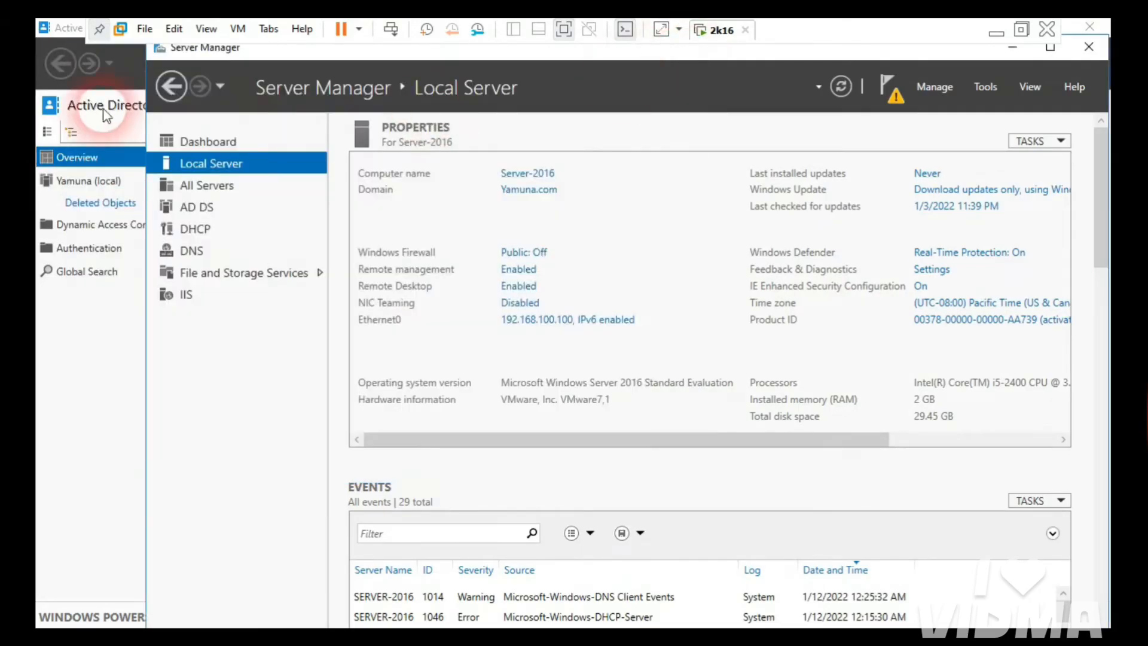
pyautogui.click(109, 98)
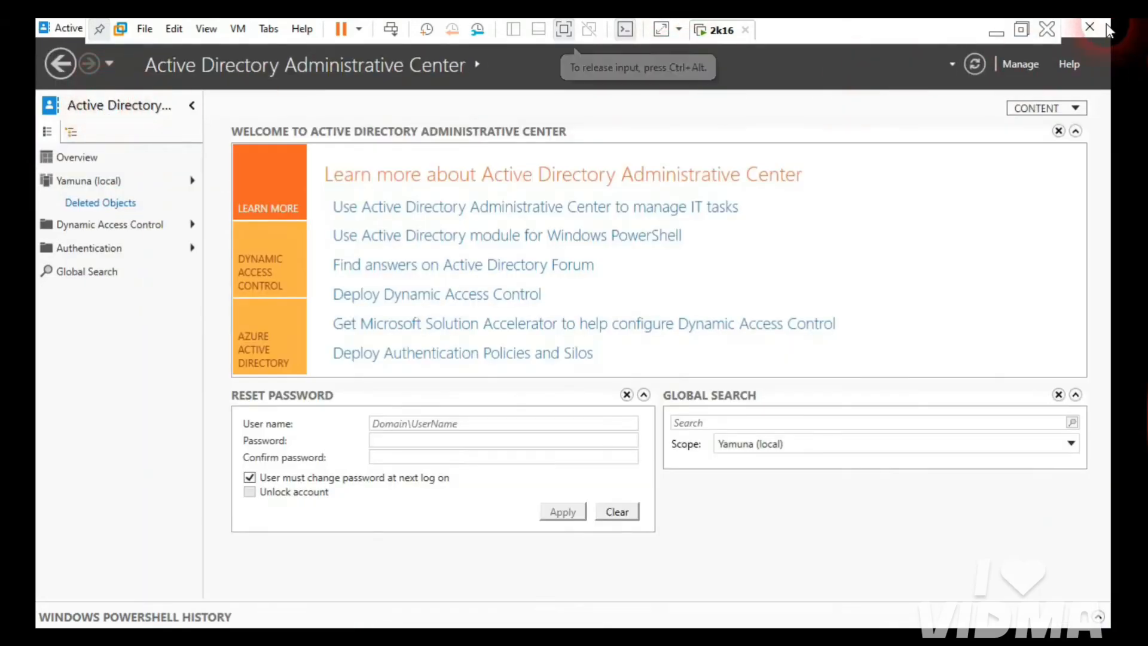
pyautogui.click(1085, 47)
# Step: Back in Paint, tick DNS and DHCP in red and underline DHCP
pyautogui.click(996, 31)
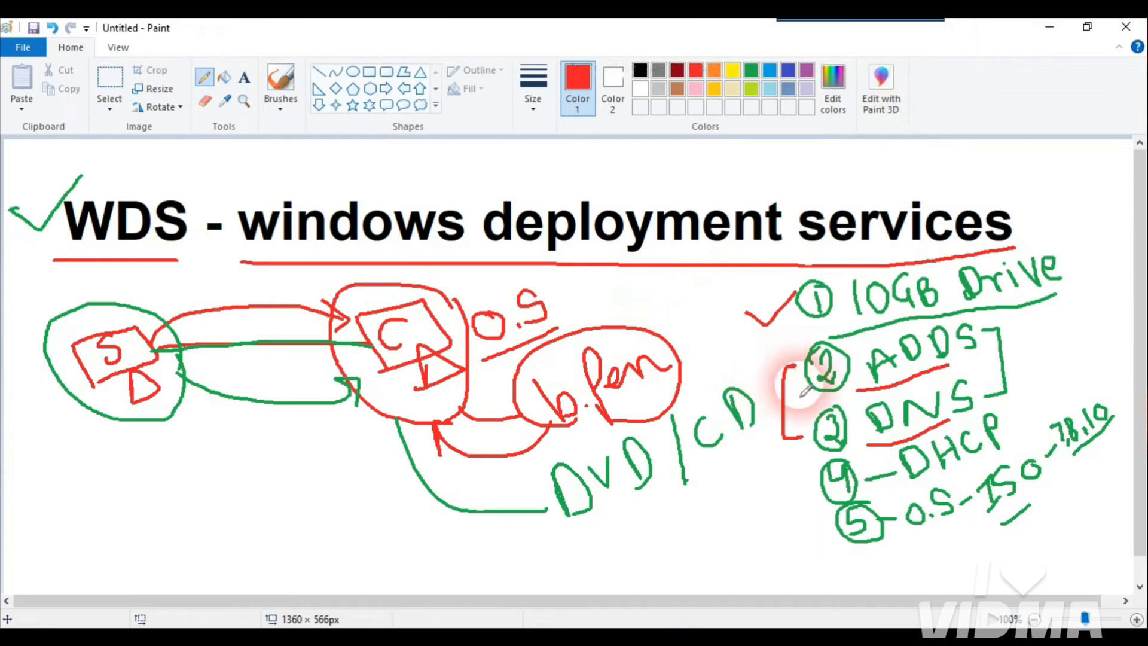
pyautogui.moveTo(789, 420)
pyautogui.mouseDown()
pyautogui.moveTo(801, 432)
pyautogui.moveTo(829, 407)
pyautogui.mouseUp()
pyautogui.moveTo(786, 492); pyautogui.dragTo(832, 471)
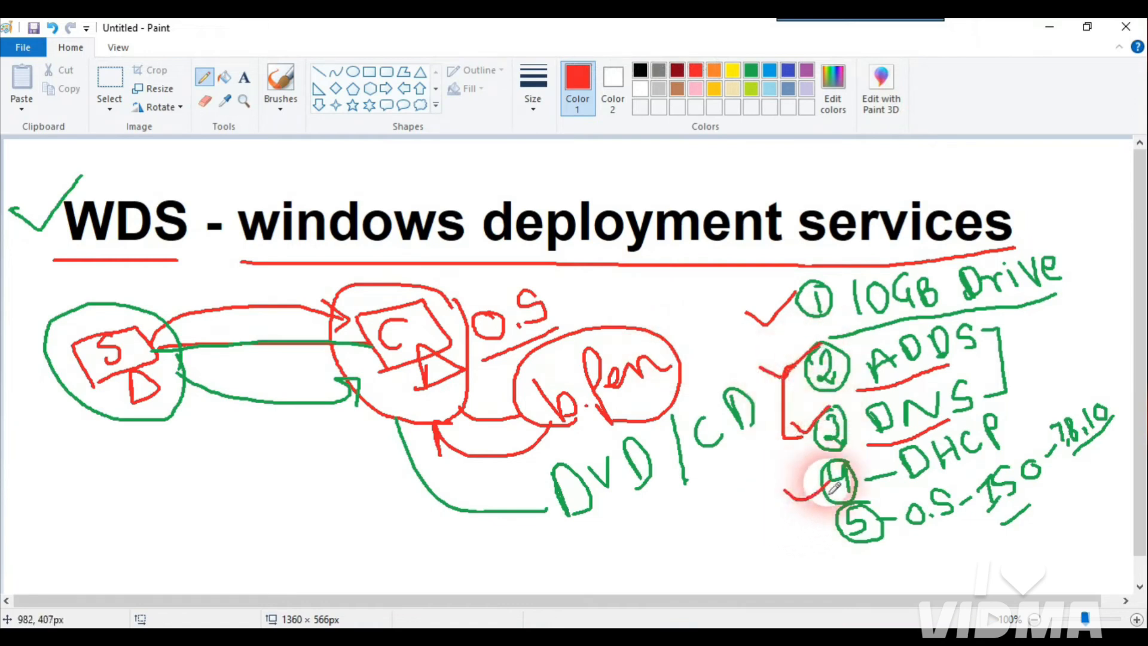
pyautogui.moveTo(910, 492); pyautogui.dragTo(994, 461)
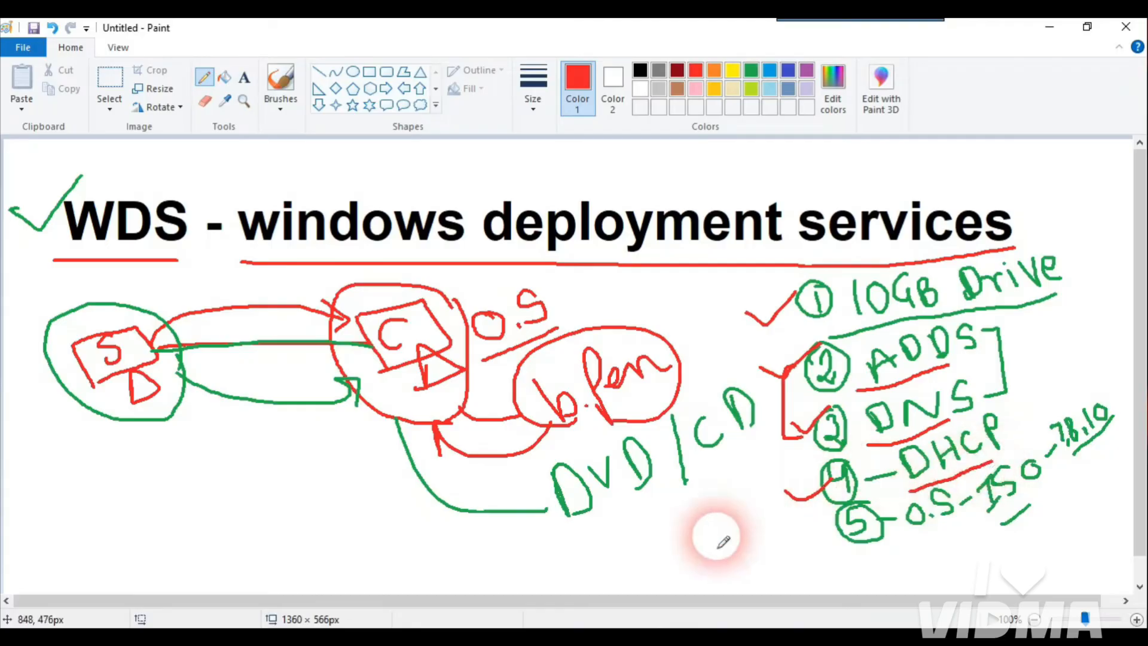
# Step: Finish the DHCP underline, then open the DHCP console from Server Manager Tools, maximized
pyautogui.click(718, 631)
pyautogui.click(595, 397)
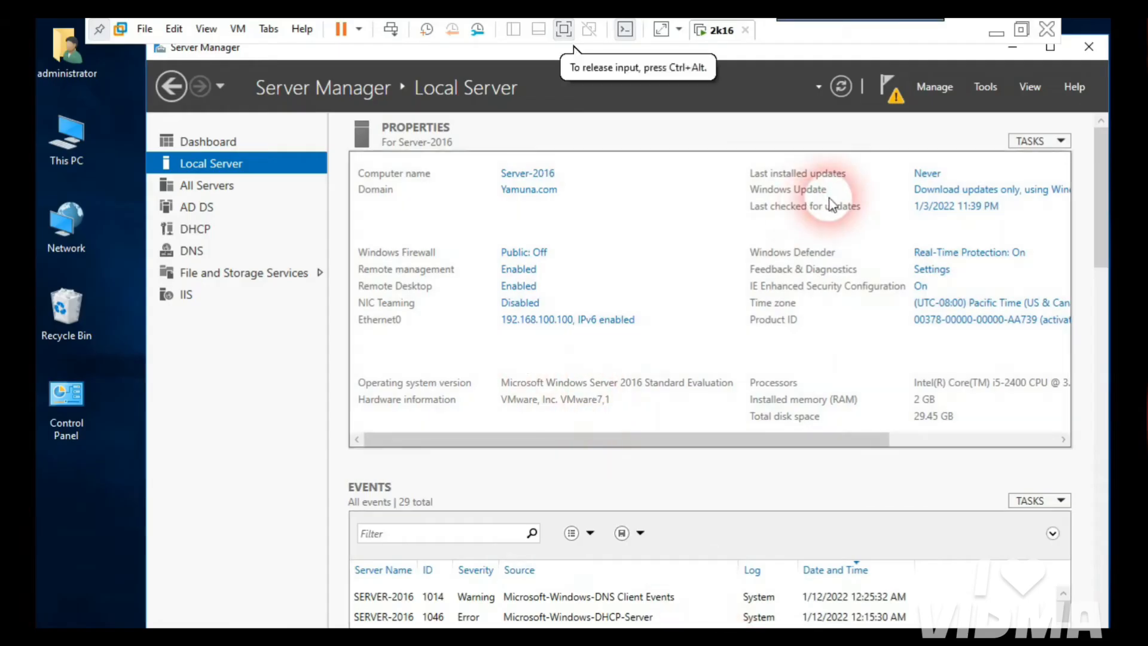
pyautogui.click(985, 86)
pyautogui.click(984, 87)
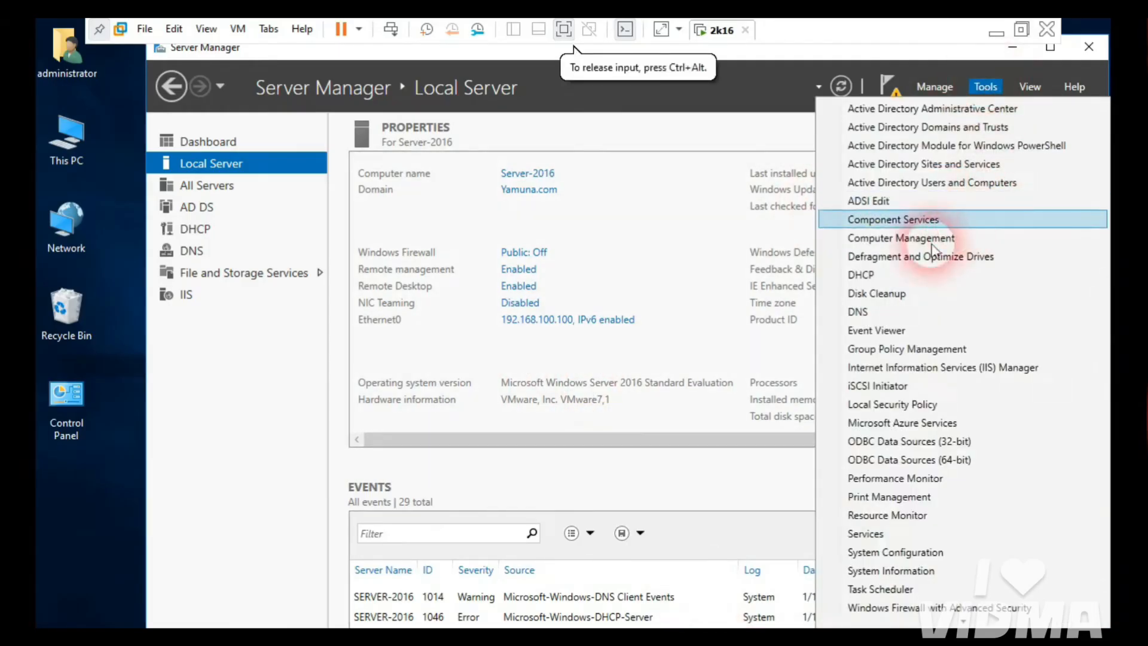
pyautogui.click(876, 279)
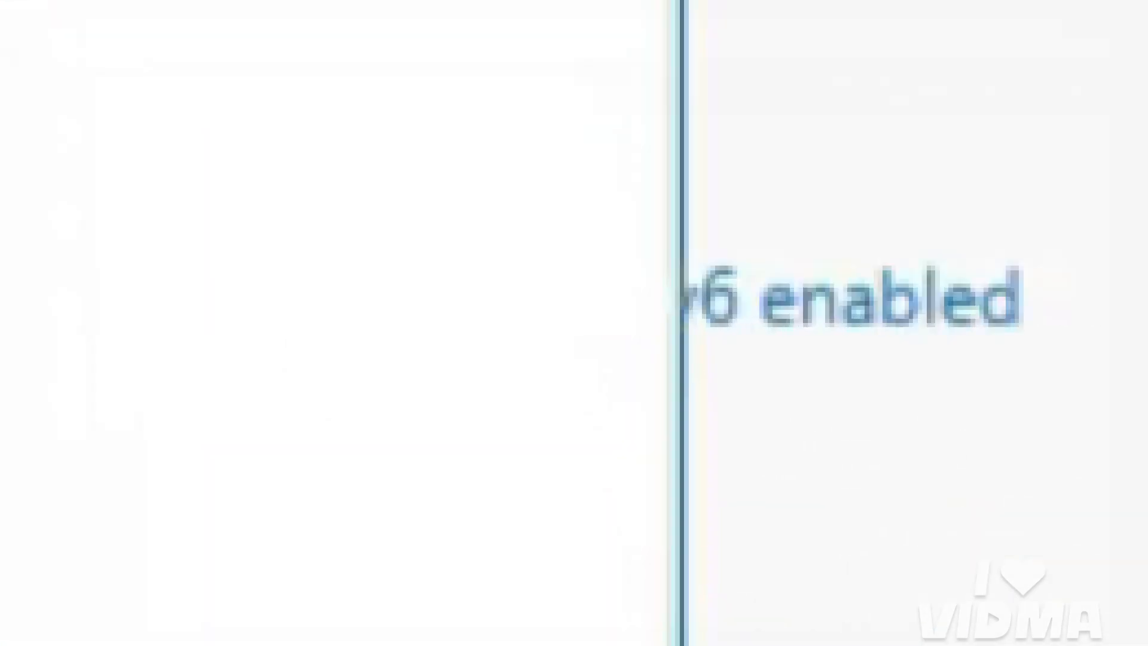
pyautogui.click(528, 87)
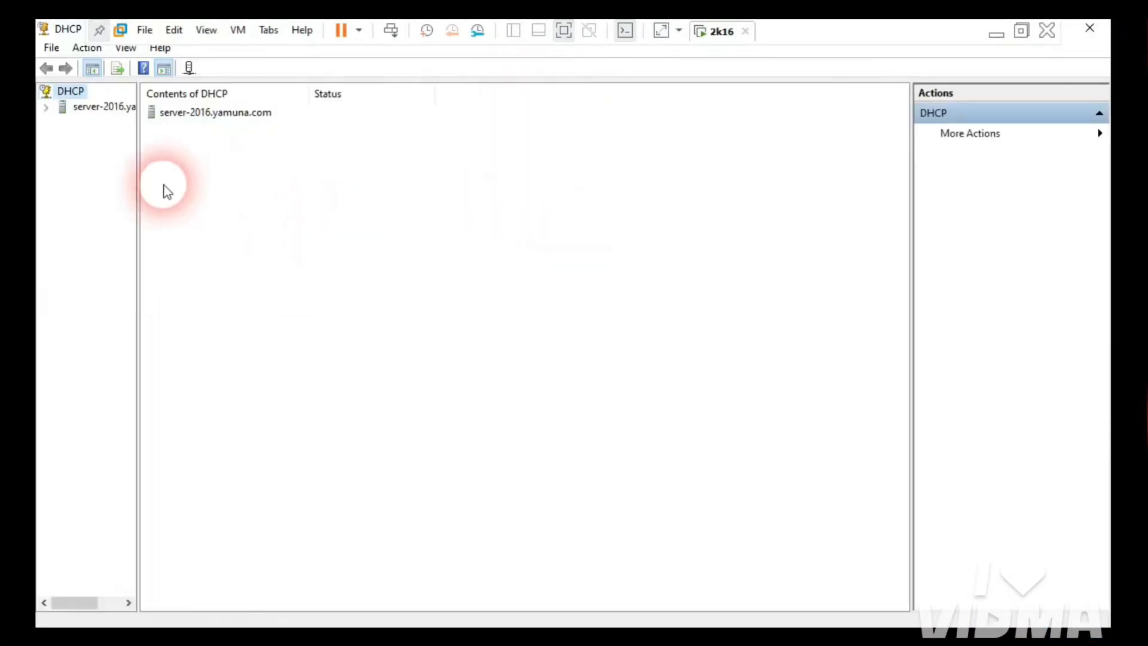
# Step: Widen the tree pane, refresh server-2016.yamuna.com, and expand IPv4
pyautogui.moveTo(139, 167); pyautogui.dragTo(175, 170)
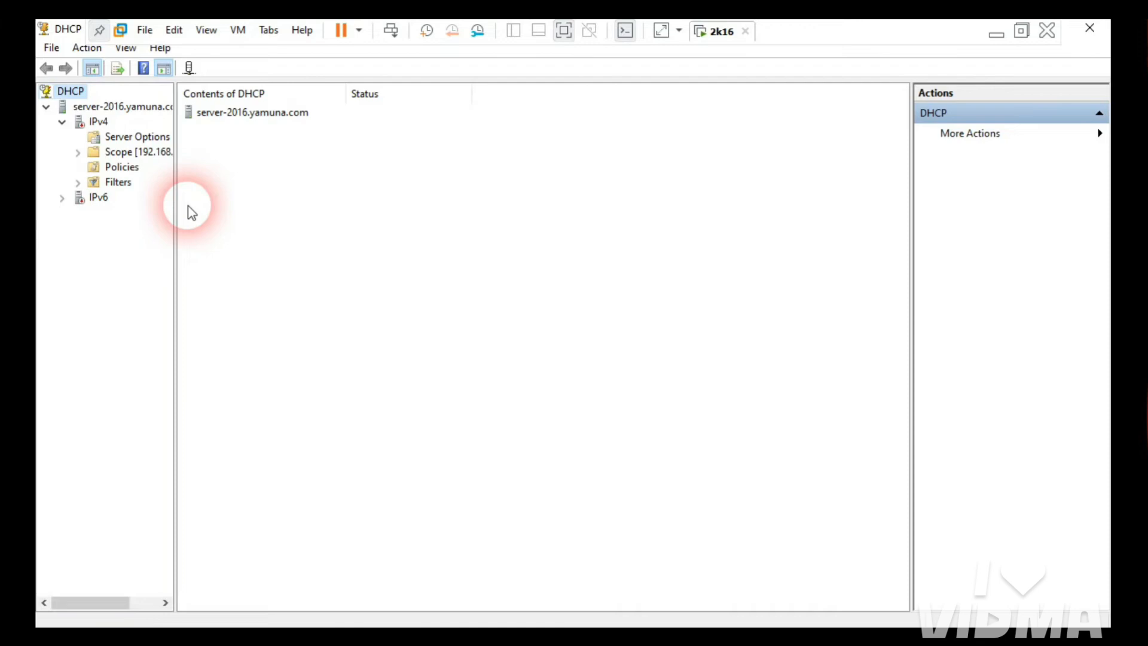
pyautogui.moveTo(185, 201); pyautogui.dragTo(217, 213)
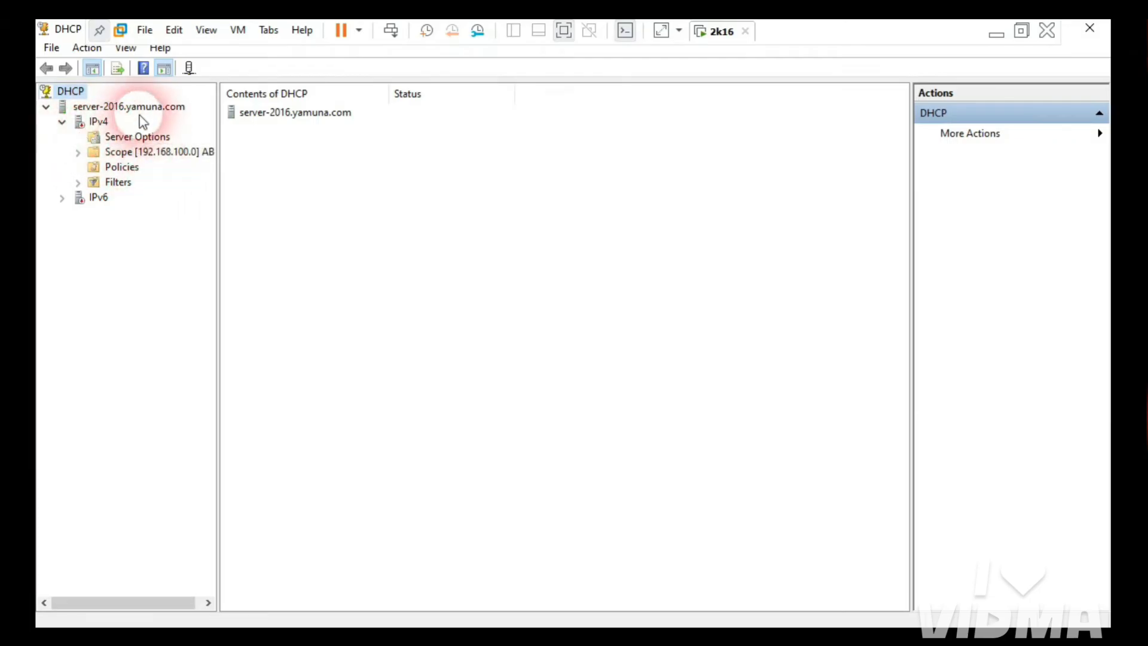
pyautogui.rightClick(115, 110)
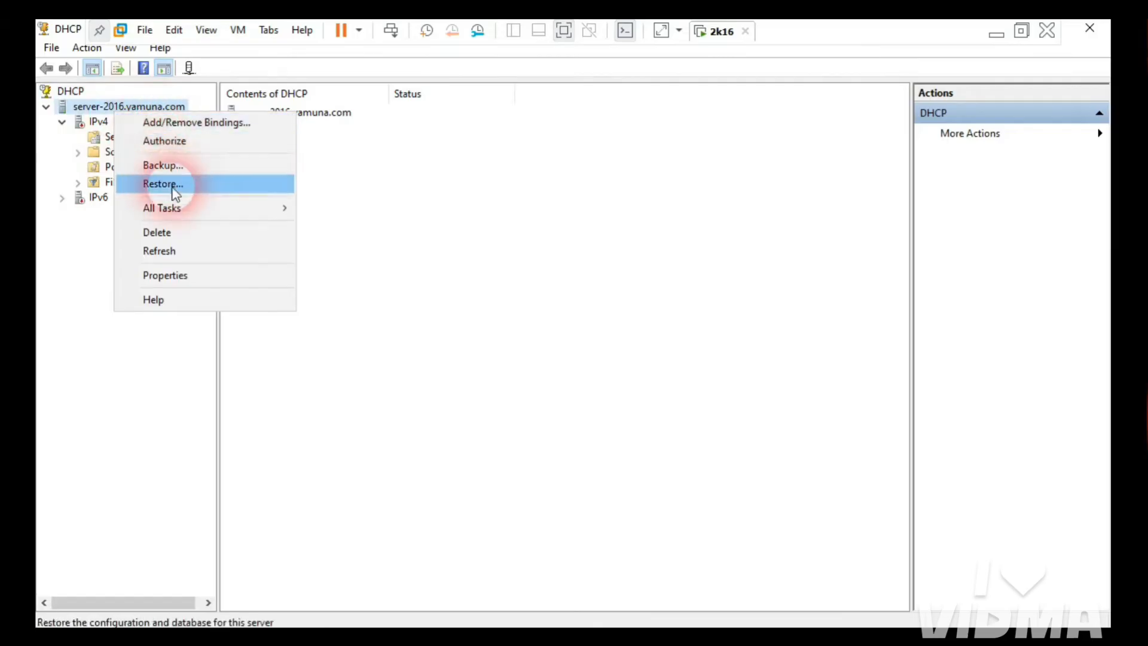
pyautogui.click(159, 251)
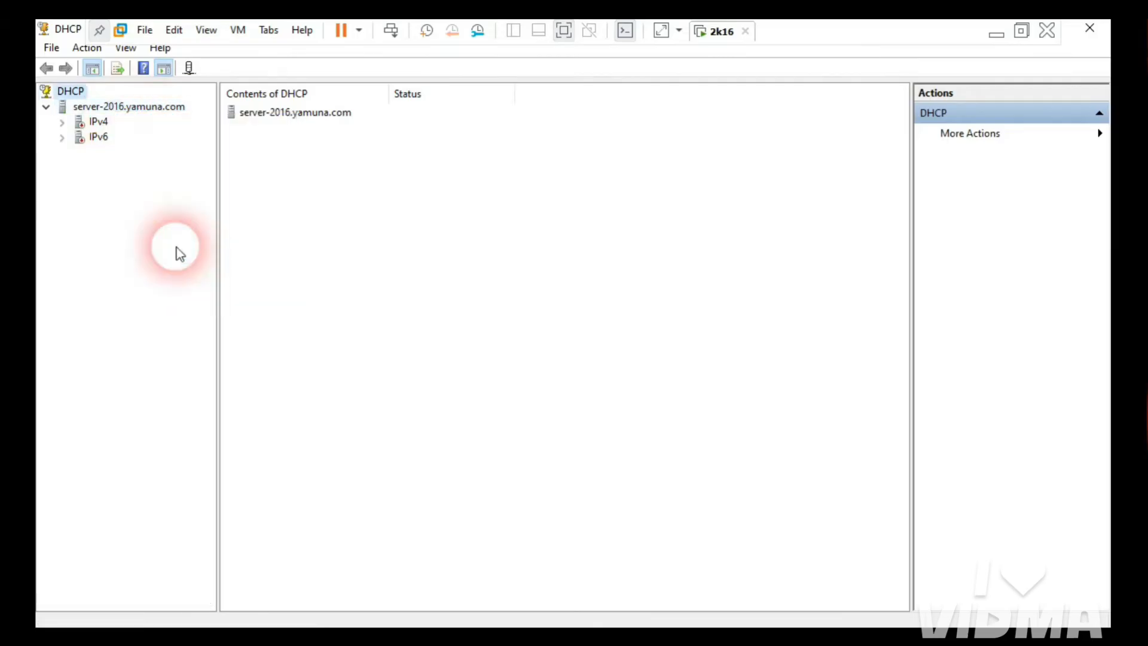
pyautogui.doubleClick(93, 121)
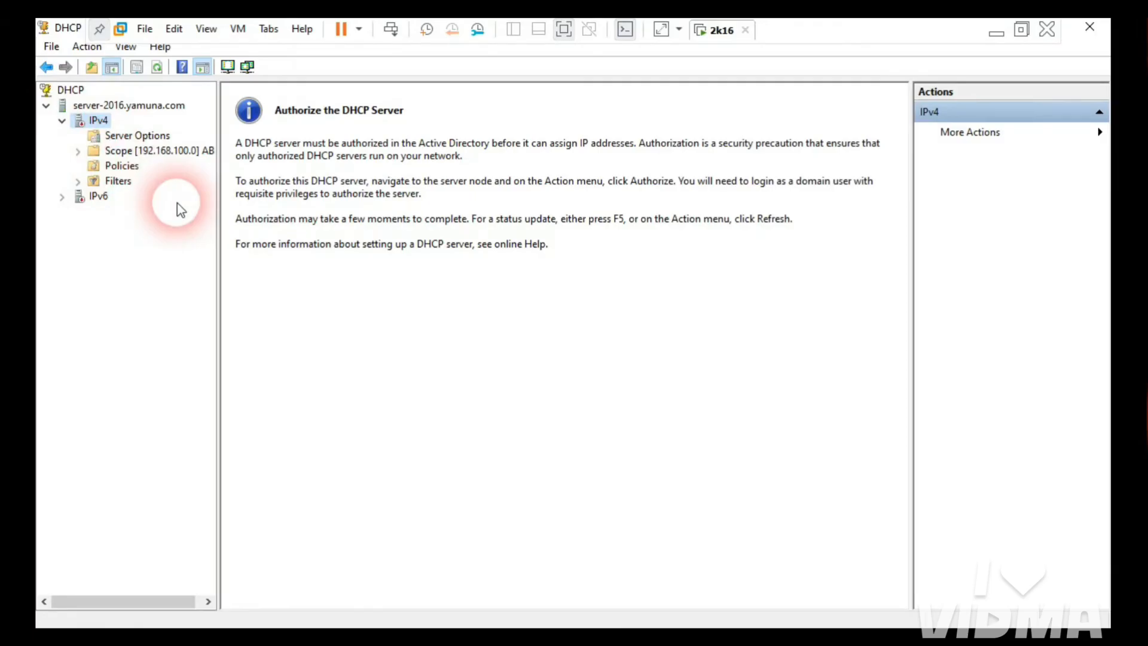
# Step: Authorize the DHCP server, refresh to confirm, then revoke its authorization
pyautogui.rightClick(161, 110)
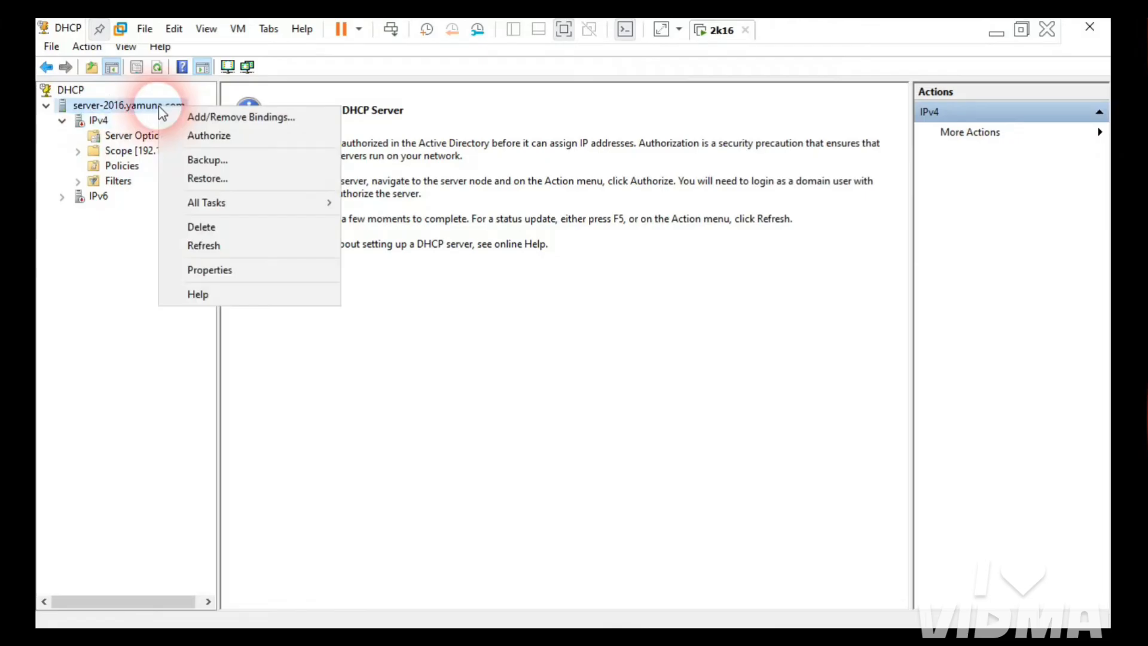
pyautogui.click(207, 138)
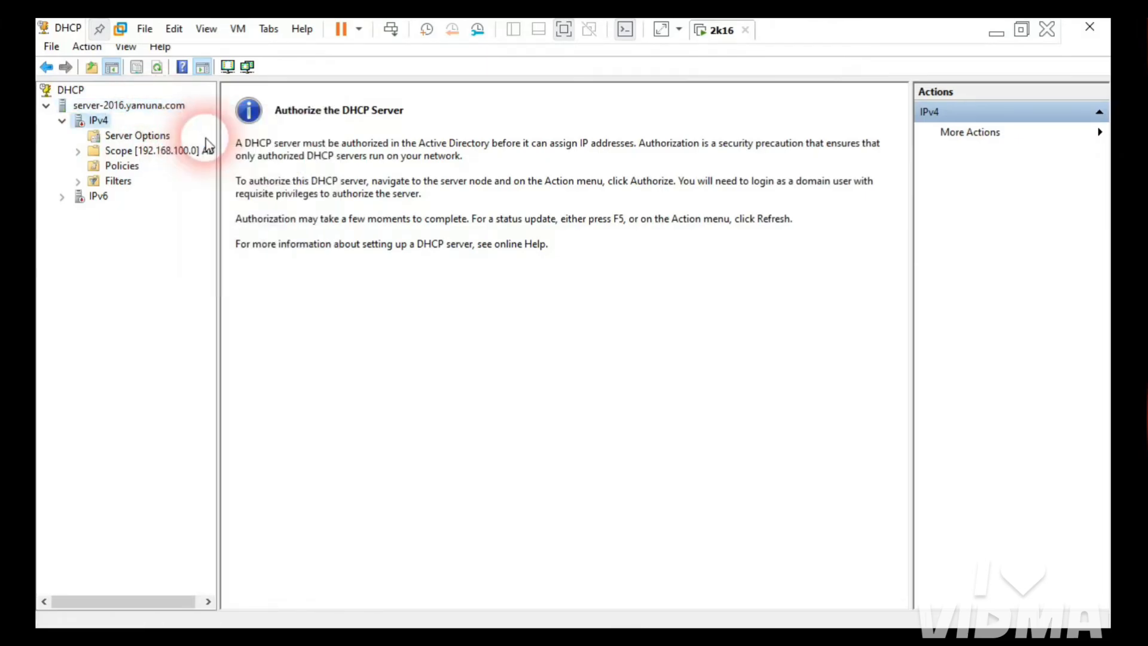
pyautogui.rightClick(119, 105)
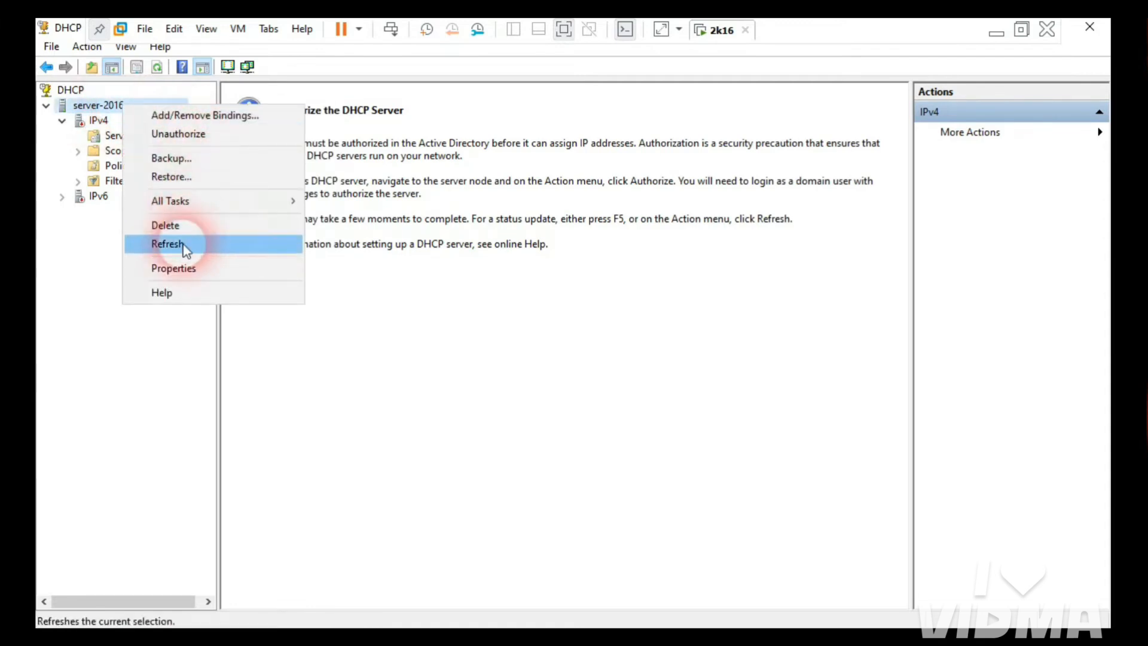
pyautogui.click(168, 244)
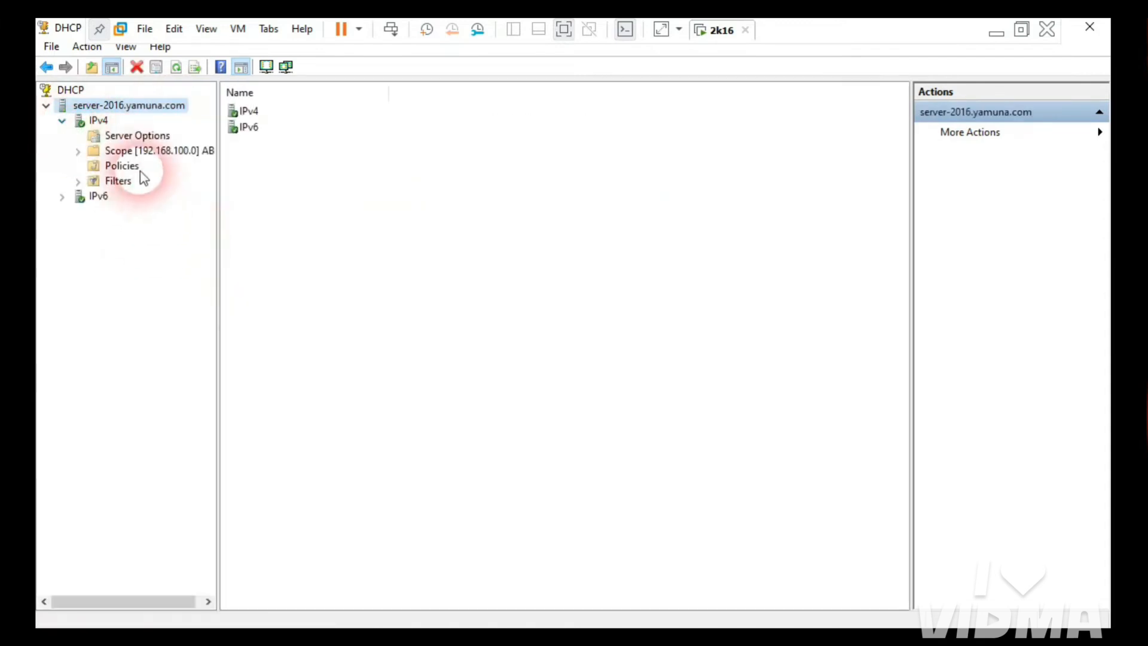
pyautogui.rightClick(140, 104)
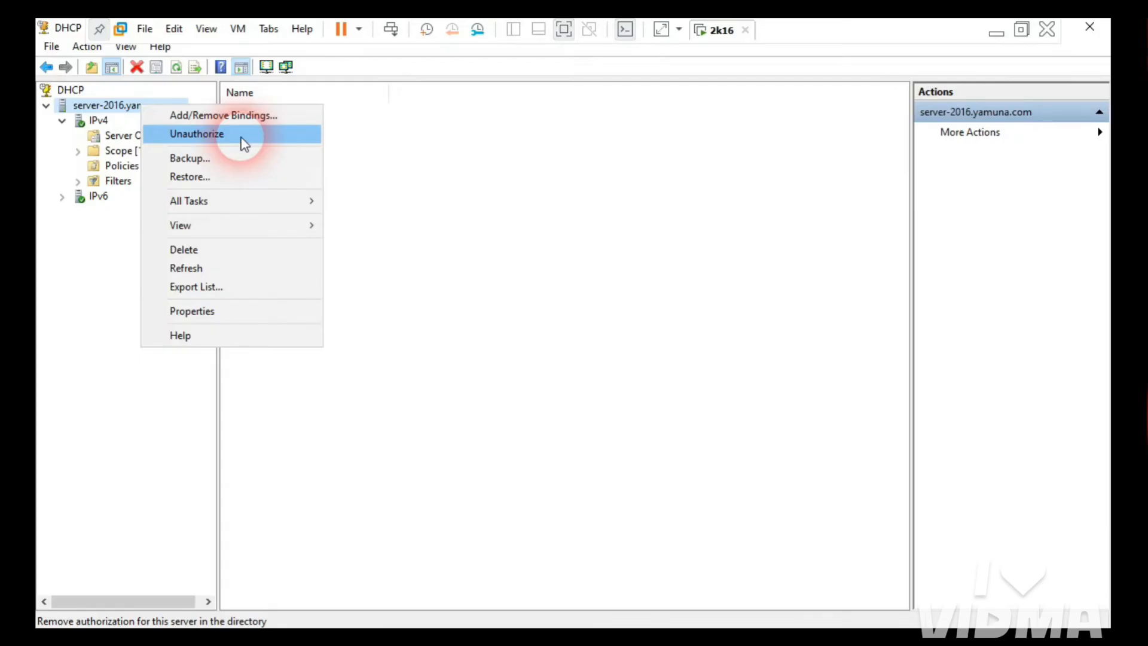
pyautogui.click(243, 141)
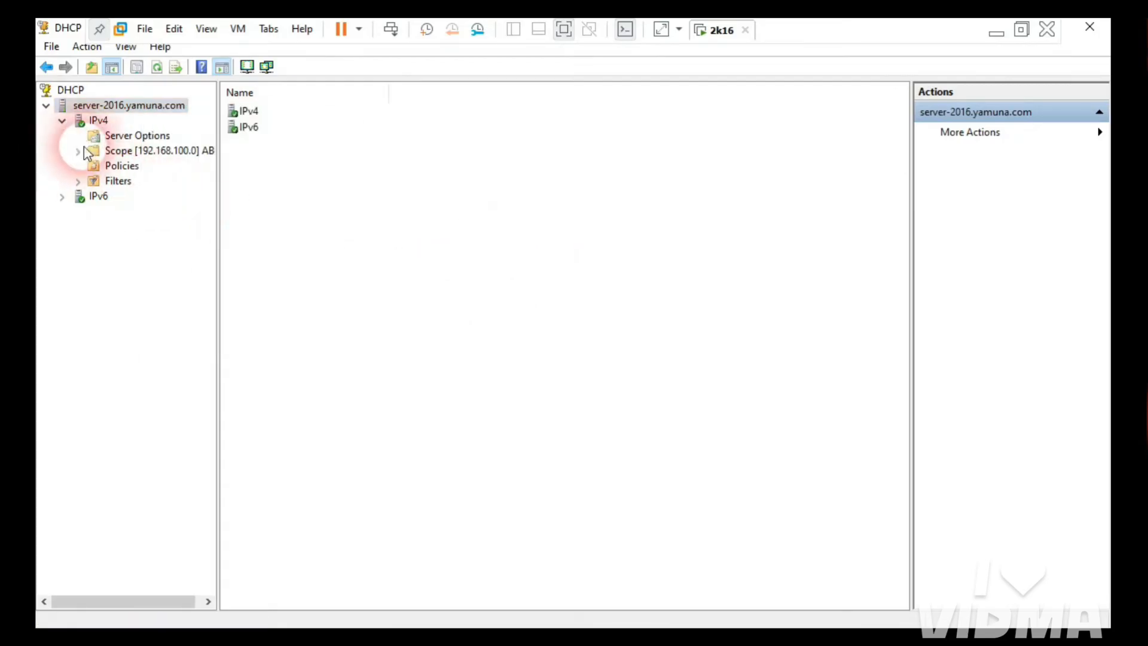
# Step: View scope 192.168.100.0's address pool (200–250), close the DHCP console, and return to Paint
pyautogui.doubleClick(150, 150)
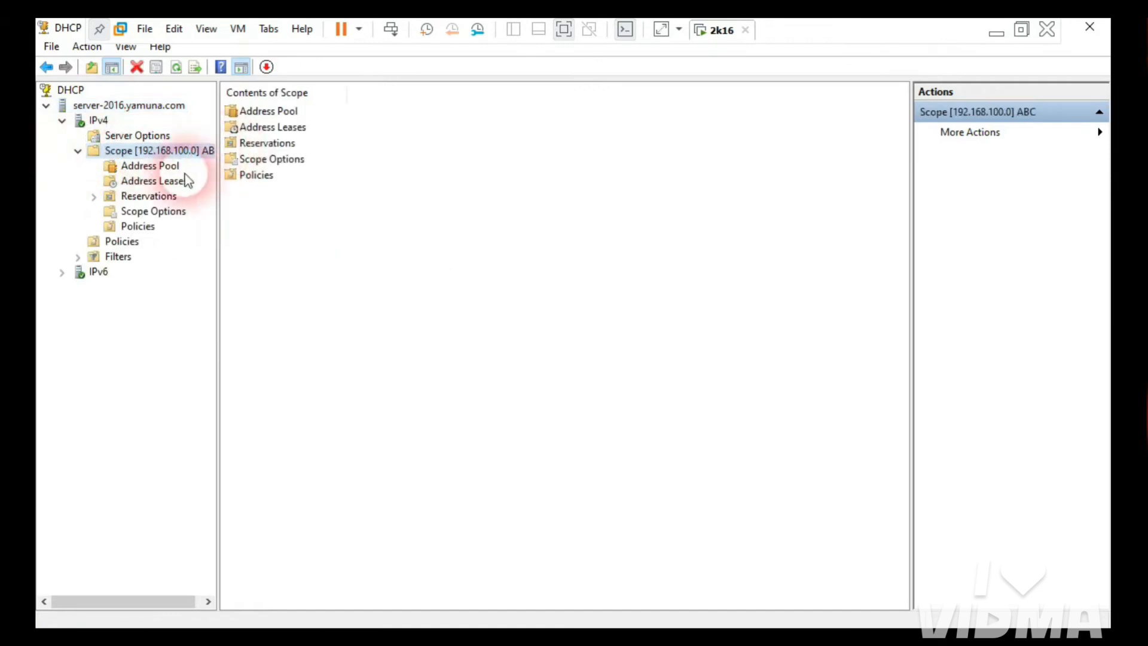
pyautogui.click(166, 165)
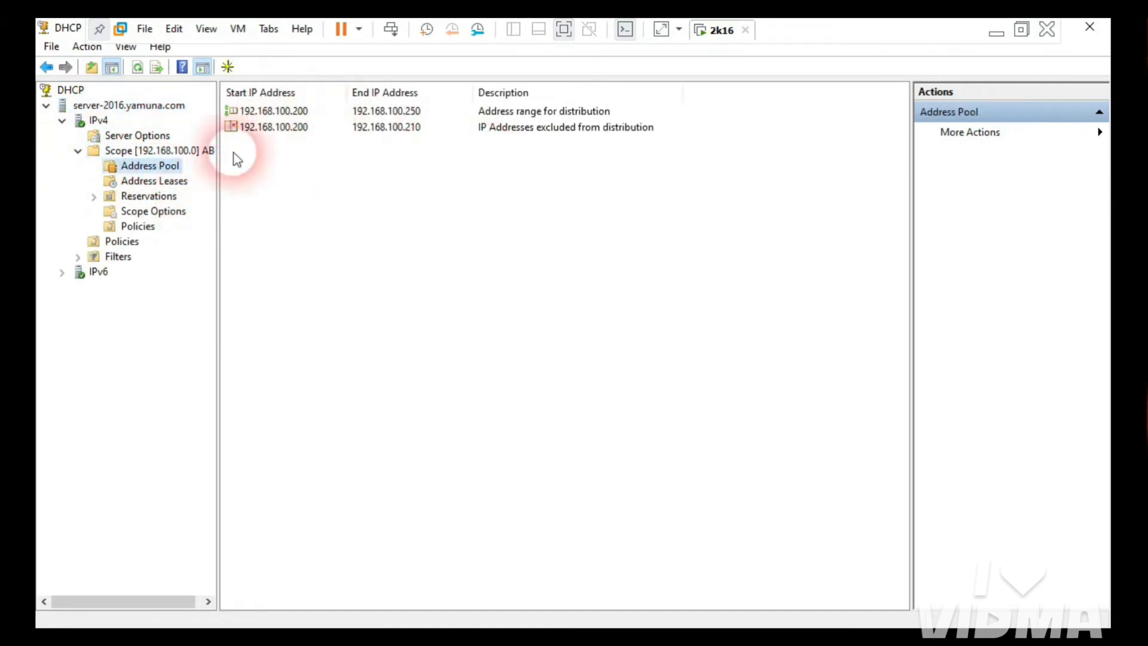
pyautogui.click(1089, 29)
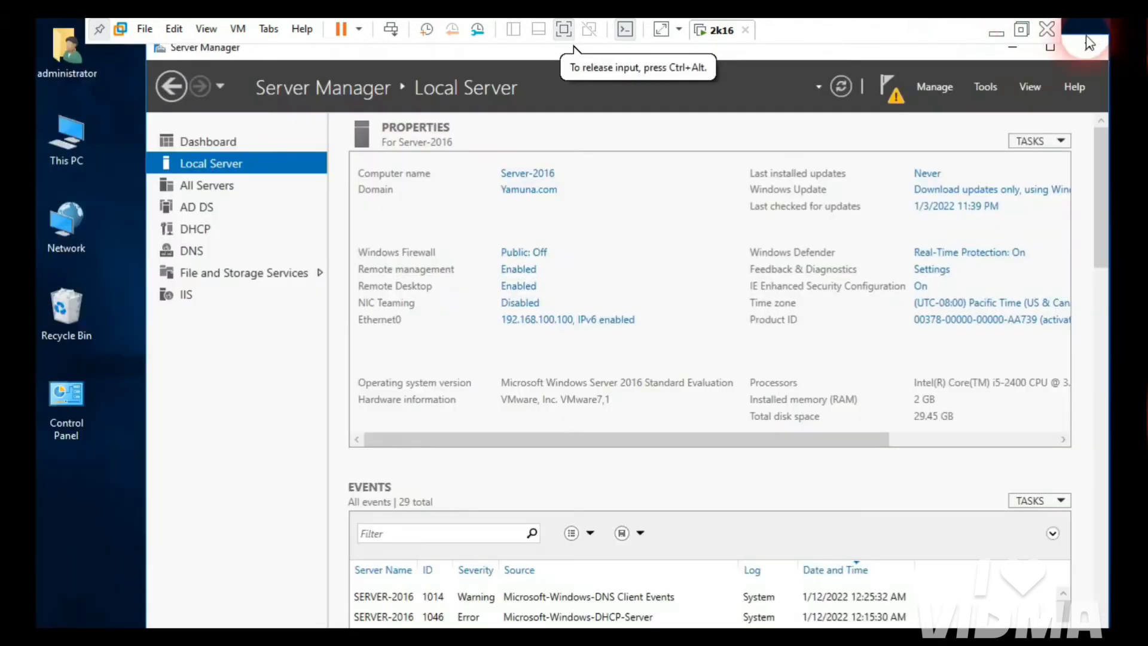
pyautogui.click(997, 31)
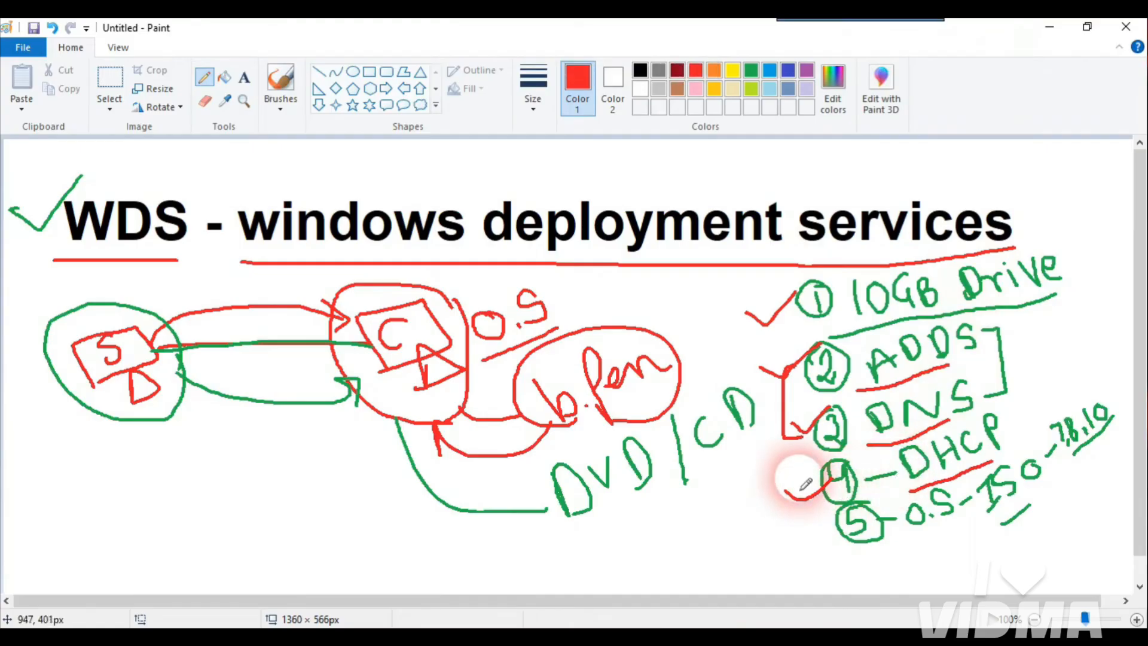
# Step: In red, tick DHCP, underline O.S-ISO, circle ISO and 7,8,10, then return to the server VM
pyautogui.moveTo(799, 474); pyautogui.dragTo(832, 472)
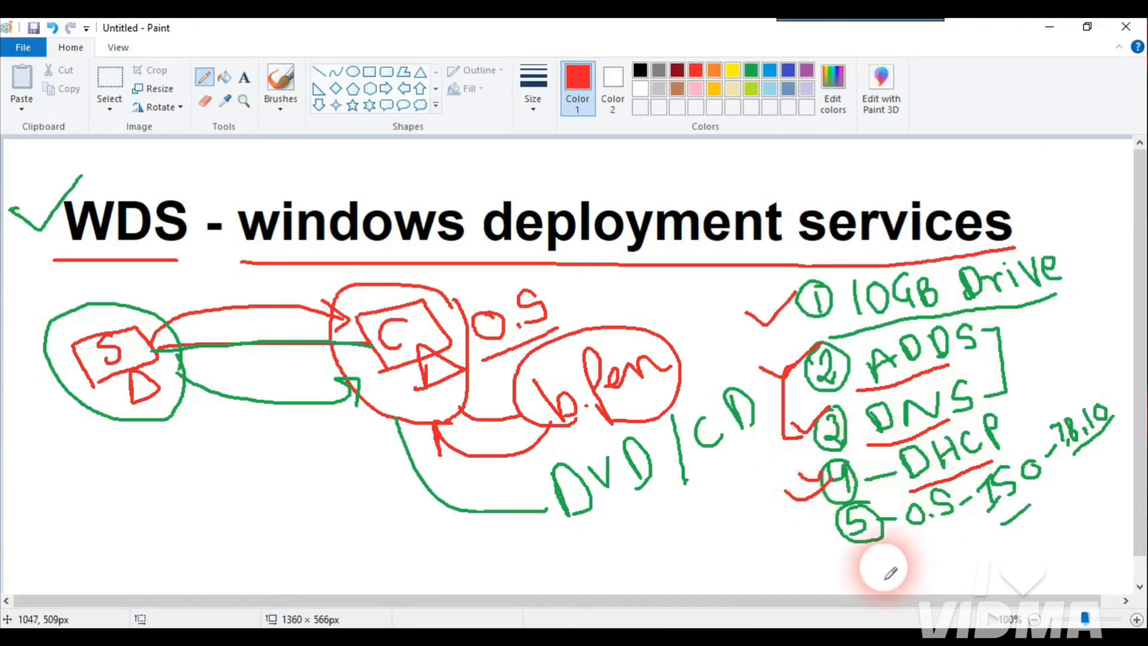
pyautogui.moveTo(906, 550)
pyautogui.mouseDown()
pyautogui.moveTo(1047, 520)
pyautogui.moveTo(1051, 507)
pyautogui.mouseUp()
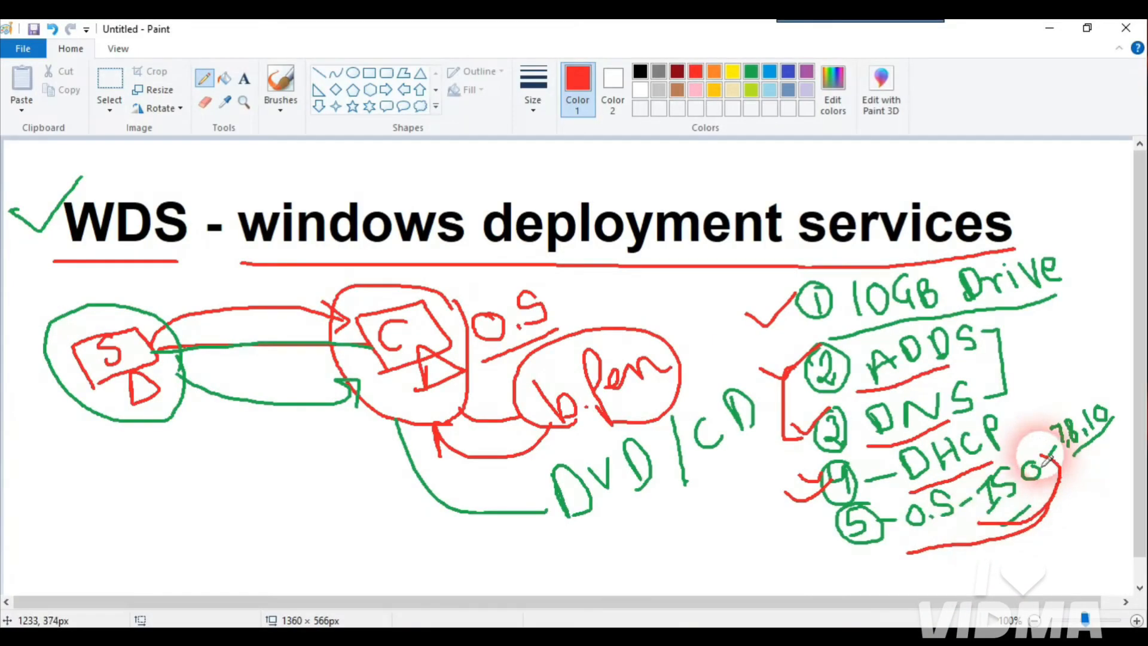
pyautogui.moveTo(1035, 456)
pyautogui.mouseDown()
pyautogui.moveTo(981, 496)
pyautogui.moveTo(1017, 524)
pyautogui.moveTo(1078, 478)
pyautogui.mouseUp()
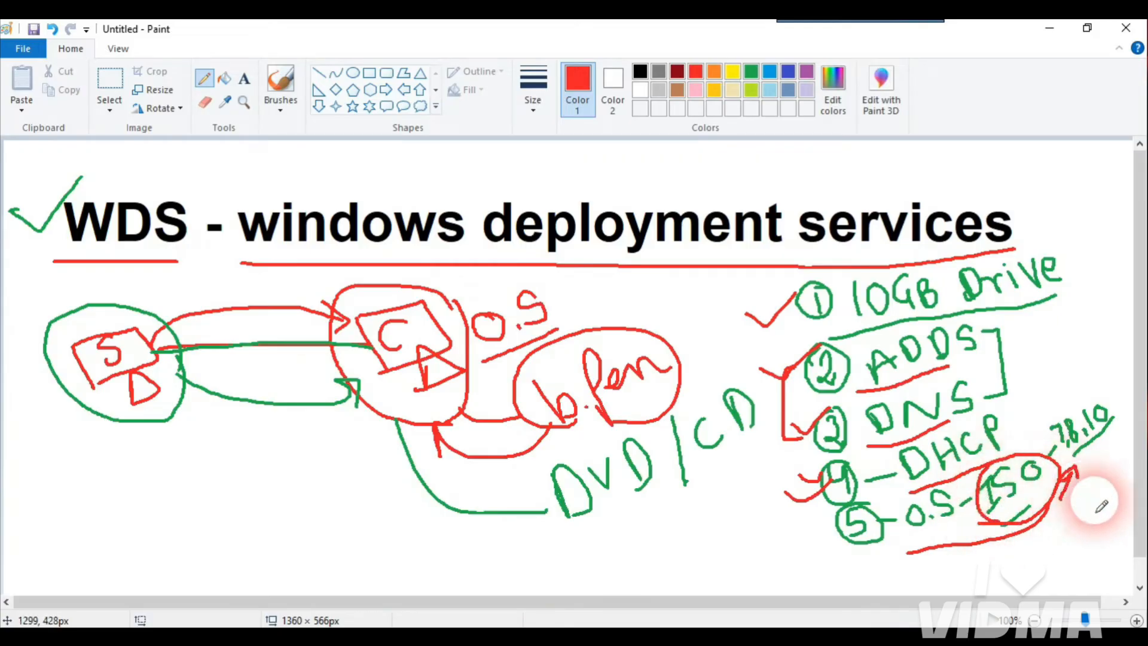
pyautogui.moveTo(1092, 397)
pyautogui.mouseDown()
pyautogui.moveTo(1051, 431)
pyautogui.moveTo(1124, 450)
pyautogui.mouseUp()
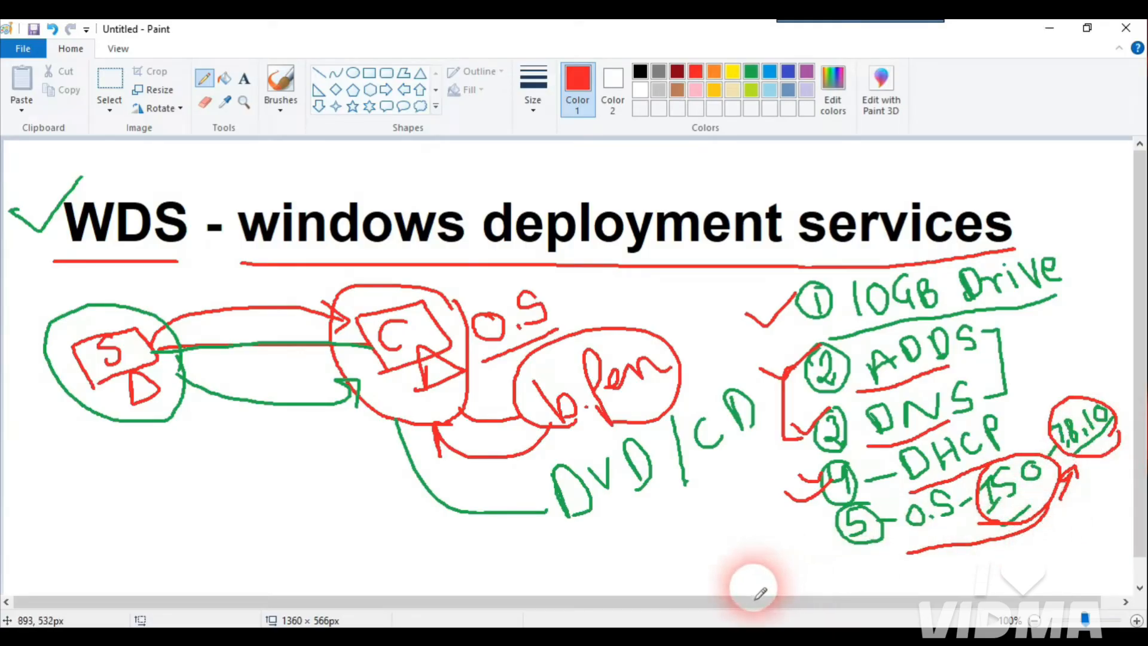
pyautogui.click(737, 643)
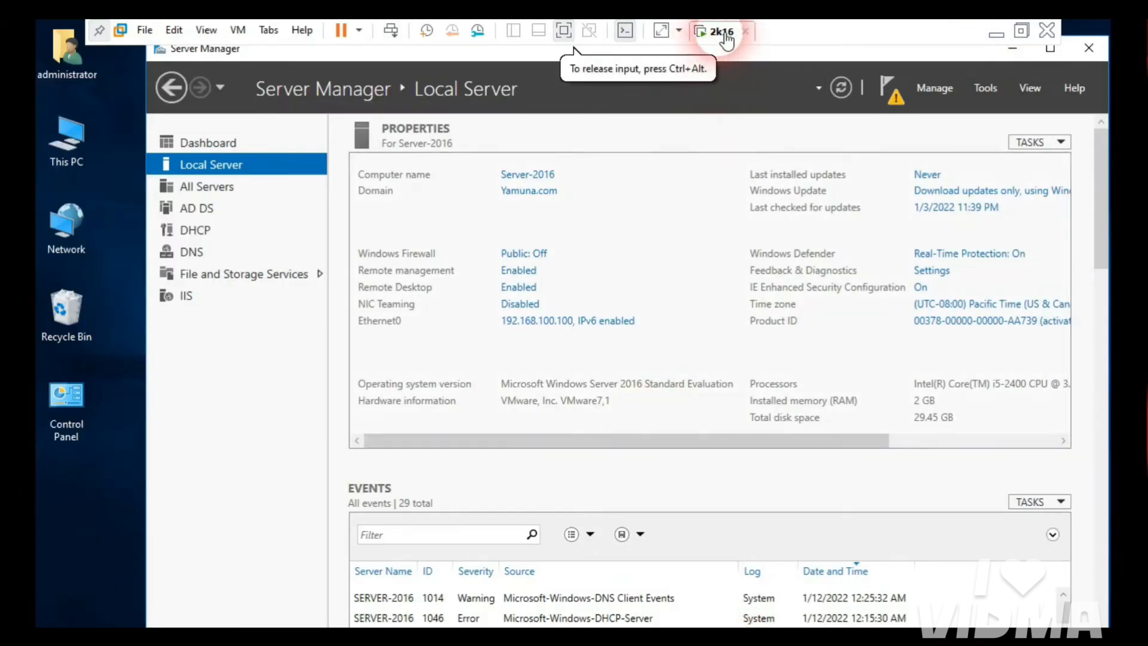
# Step: Exit full screen, set the 2k16 VM's CD/DVD (SATA) drive to Connected, and browse for an ISO
pyautogui.click(103, 29)
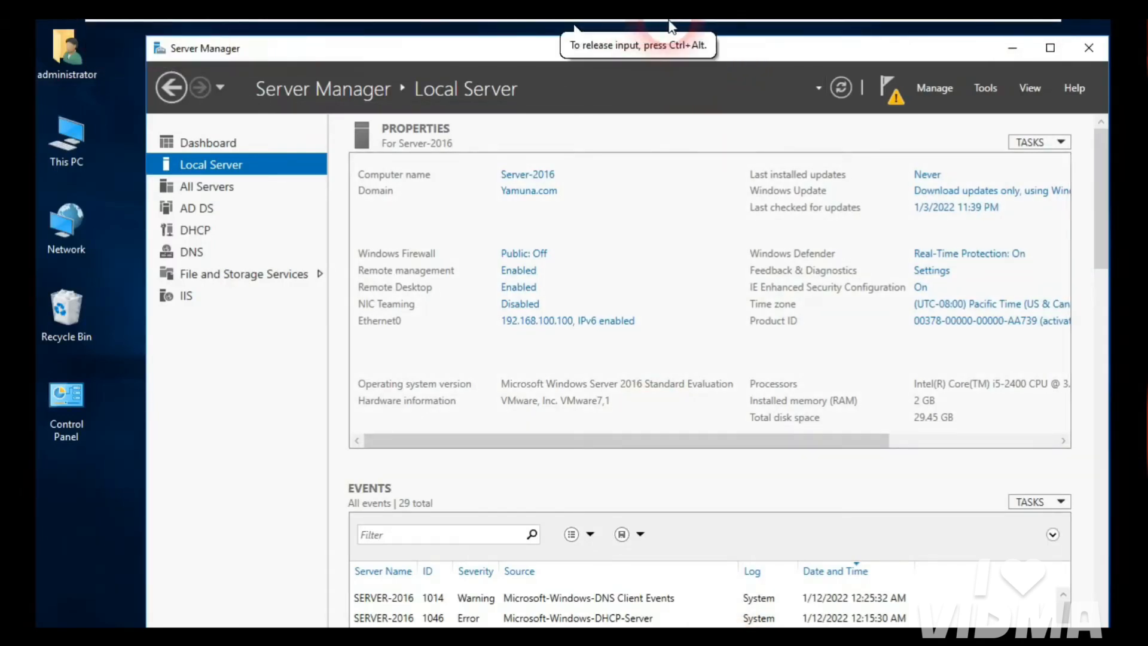
pyautogui.click(577, 34)
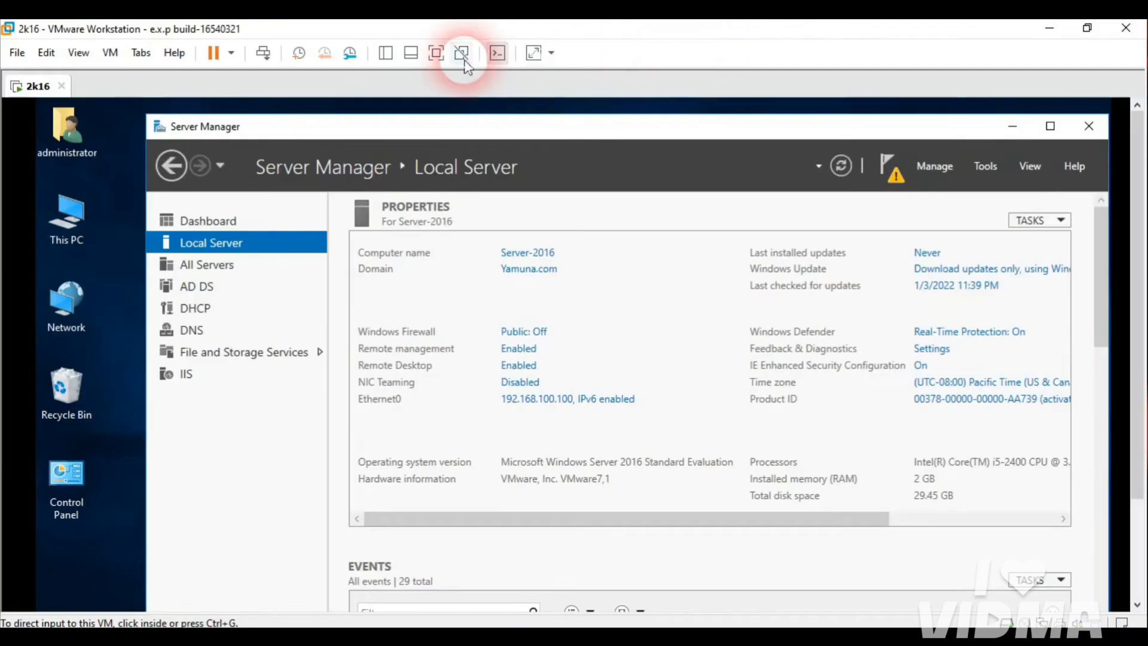
pyautogui.rightClick(42, 91)
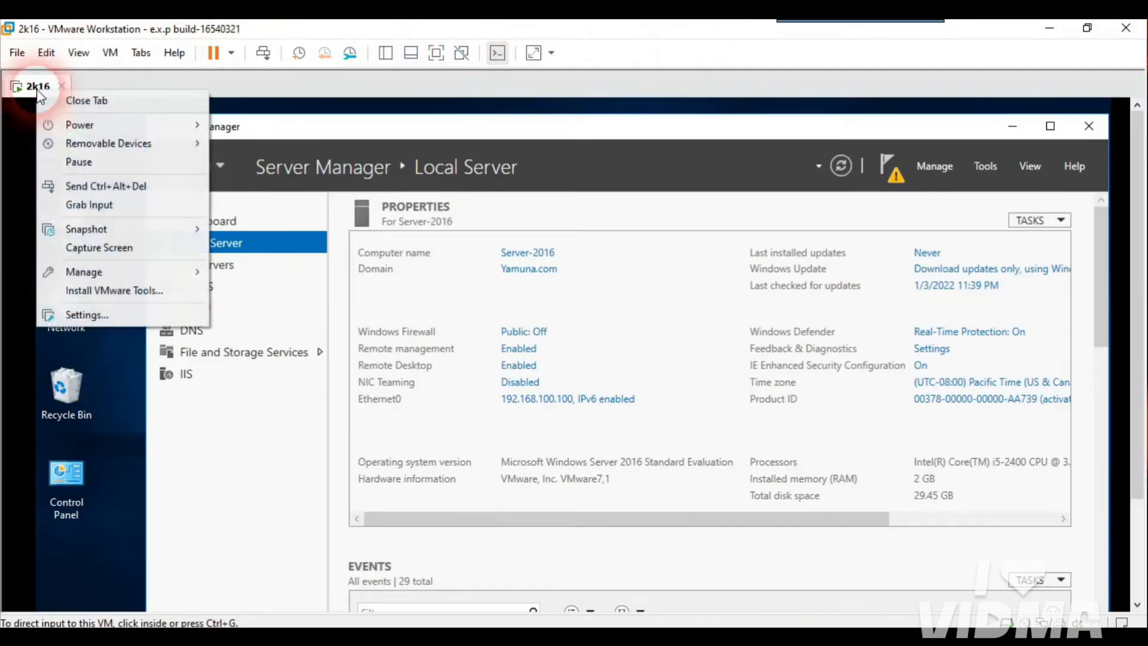
pyautogui.click(112, 314)
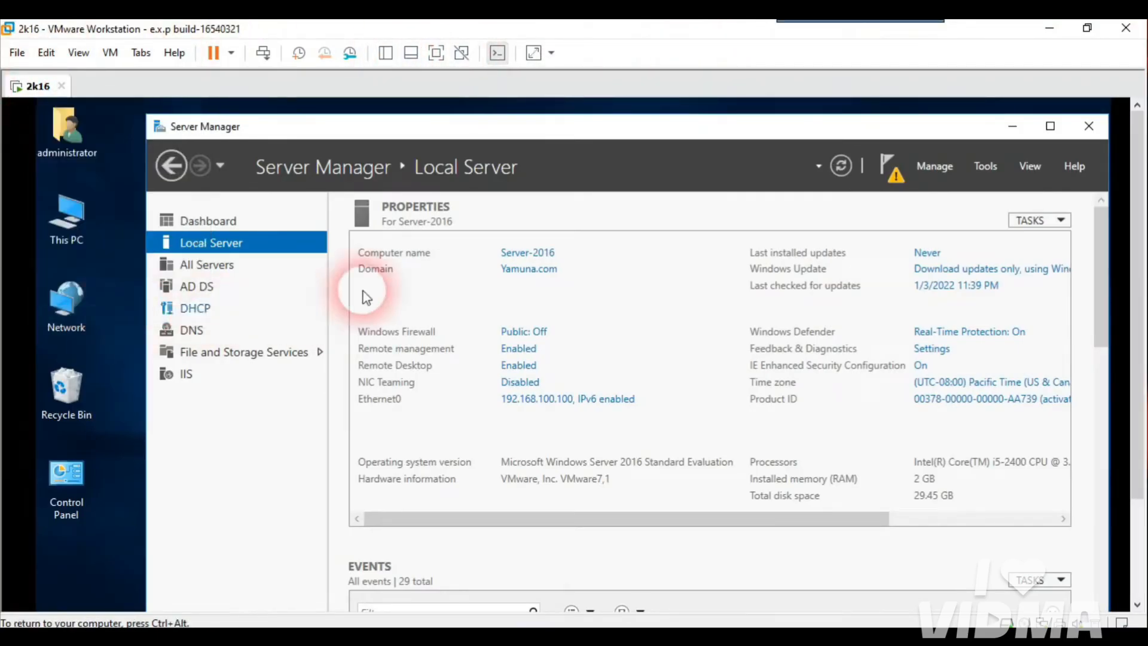
pyautogui.click(602, 189)
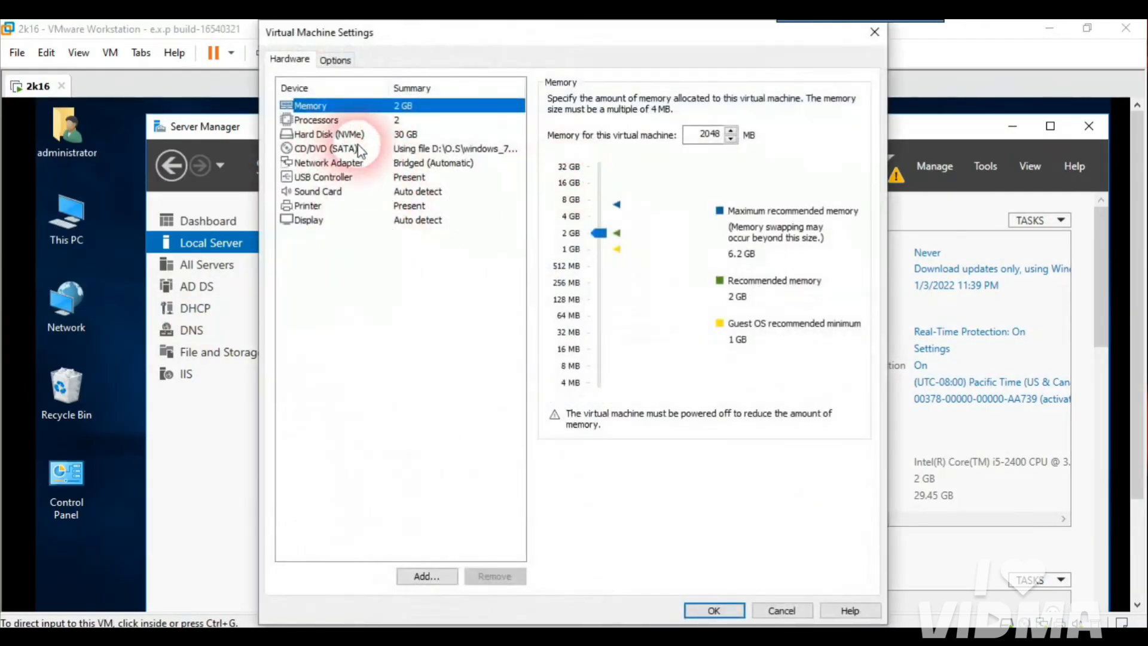
pyautogui.click(305, 150)
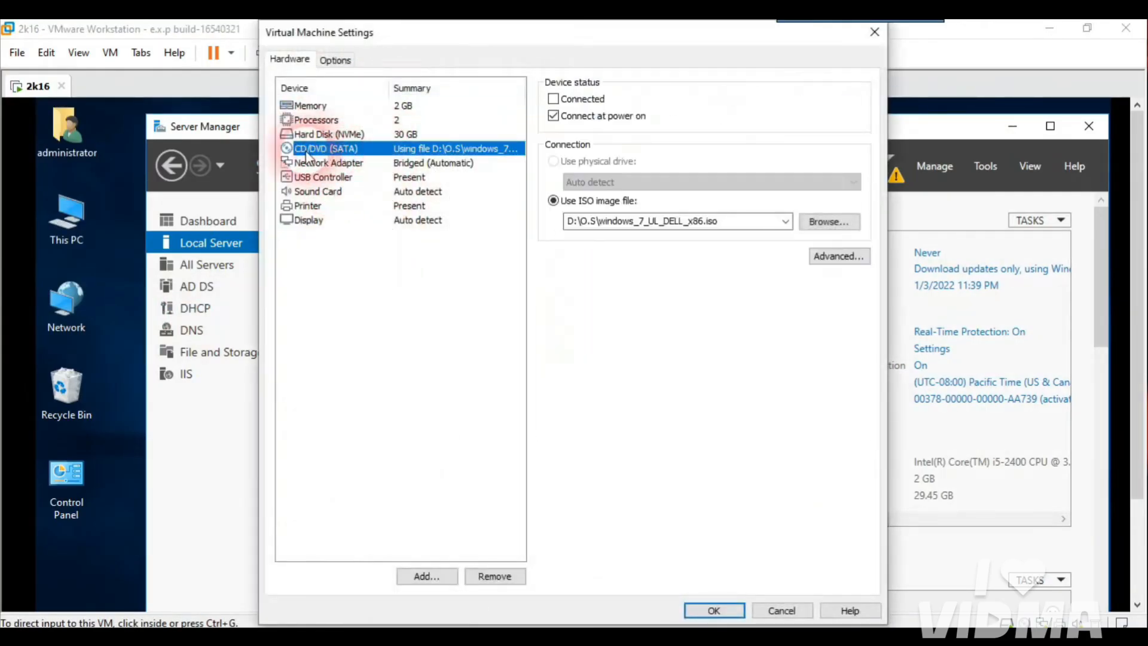
pyautogui.click(553, 100)
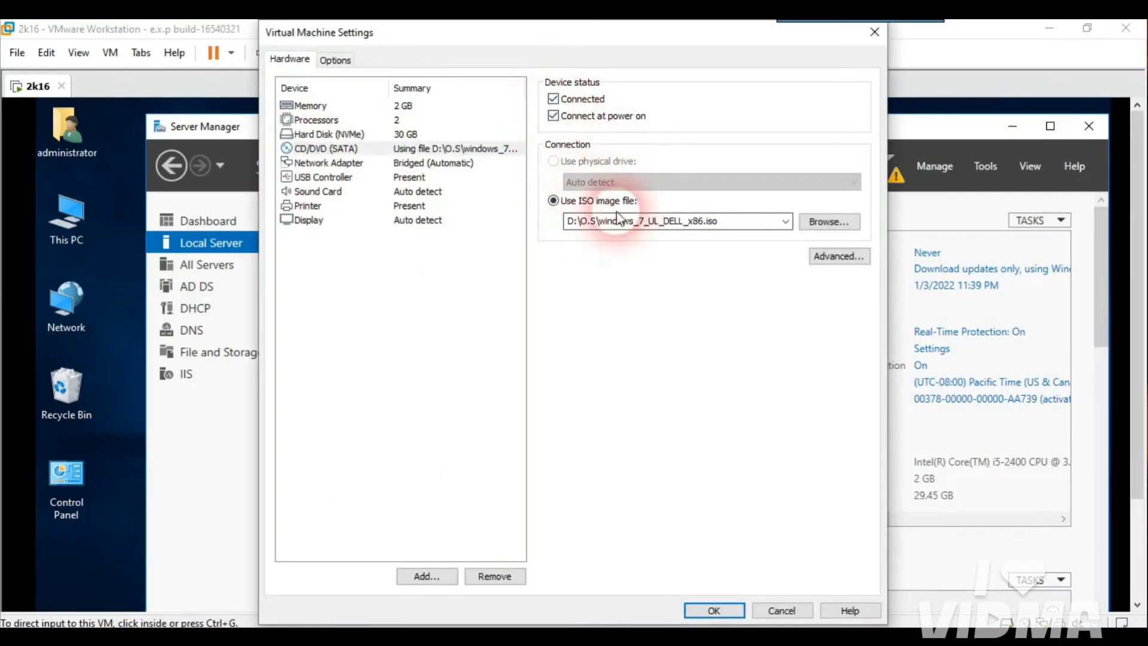
pyautogui.click(830, 221)
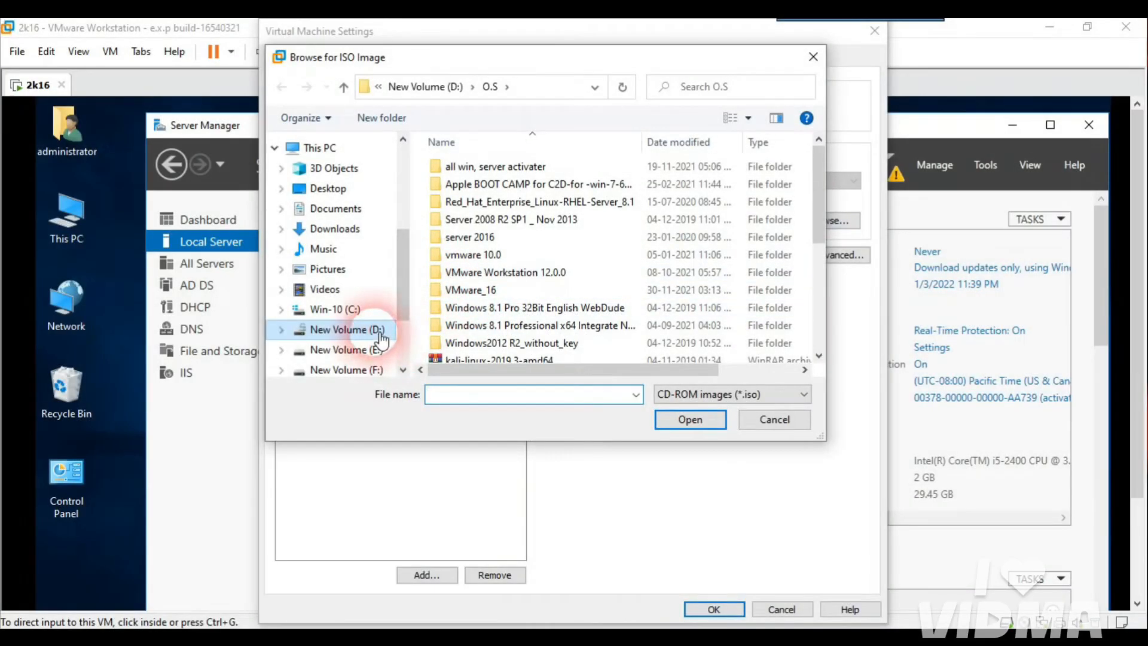
# Step: Mount Windows_10_AIO_22in1_x86_x64.iso from D:\O.S in the 2k16 VM's drive and return to full screen
pyautogui.click(494, 92)
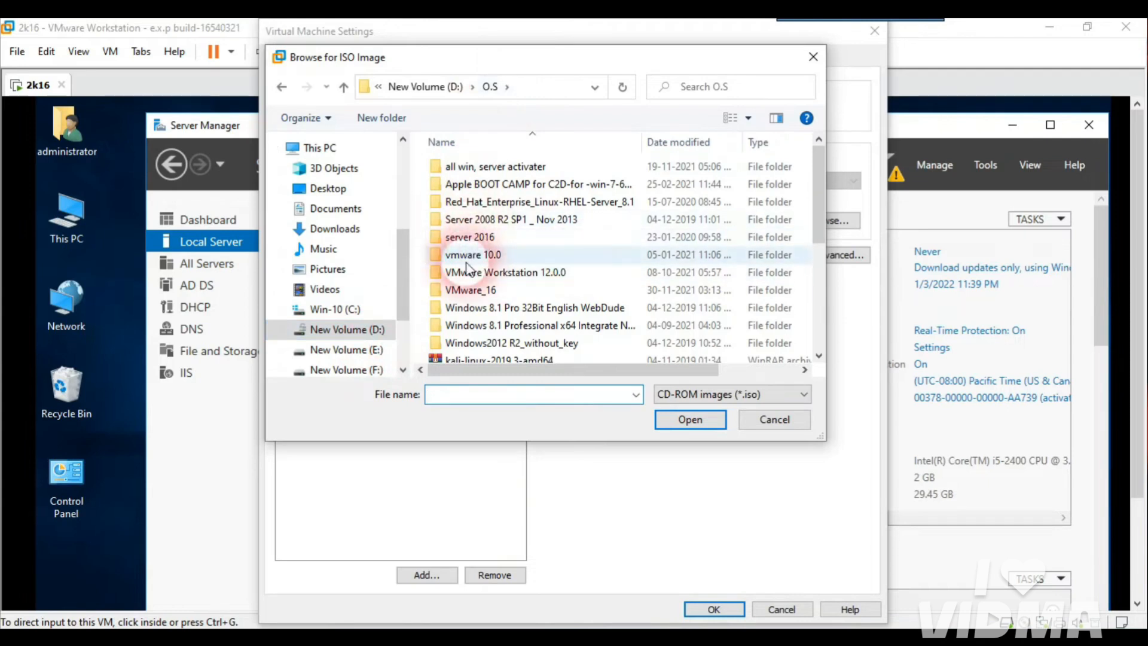
pyautogui.moveTo(402, 282); pyautogui.dragTo(406, 300)
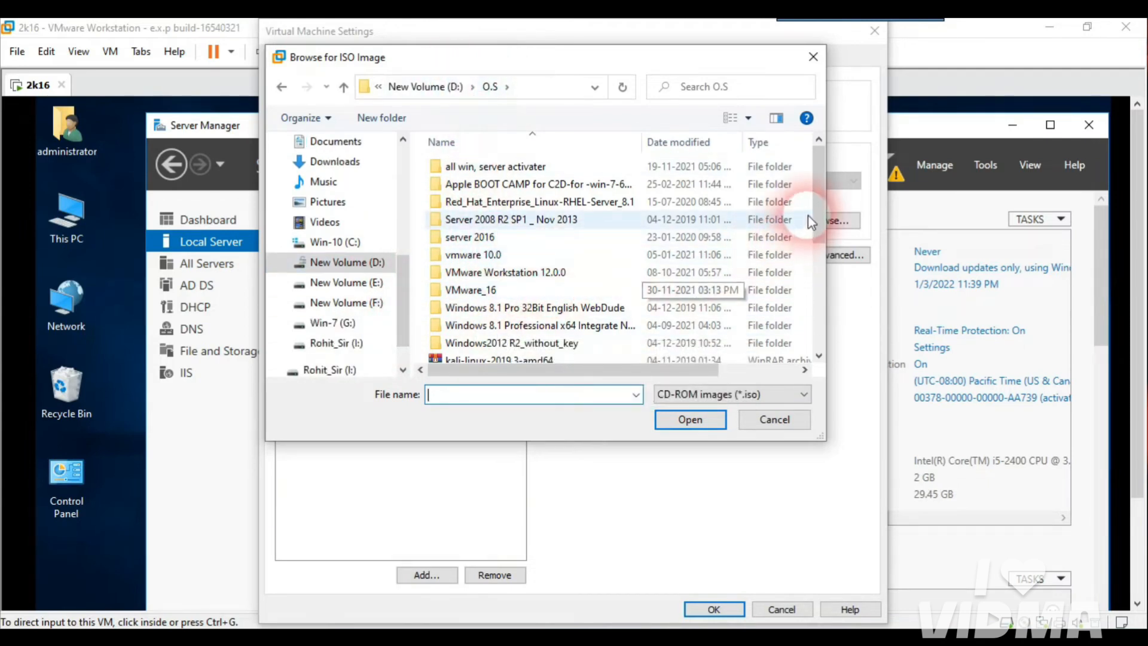
pyautogui.moveTo(814, 218); pyautogui.dragTo(817, 314)
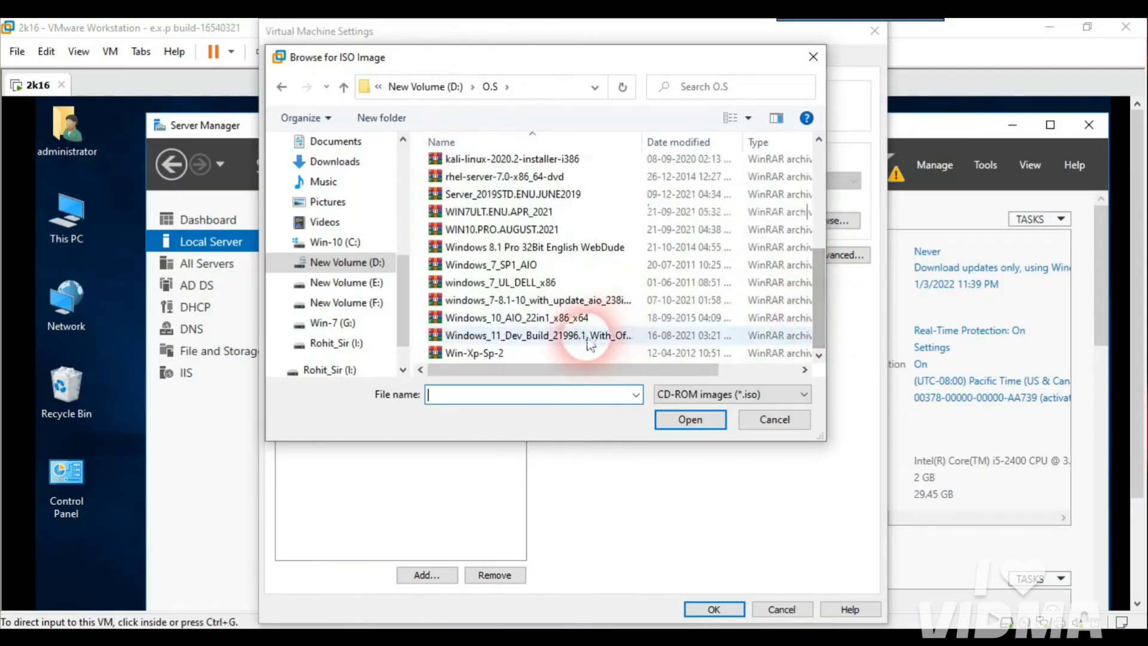
pyautogui.click(542, 323)
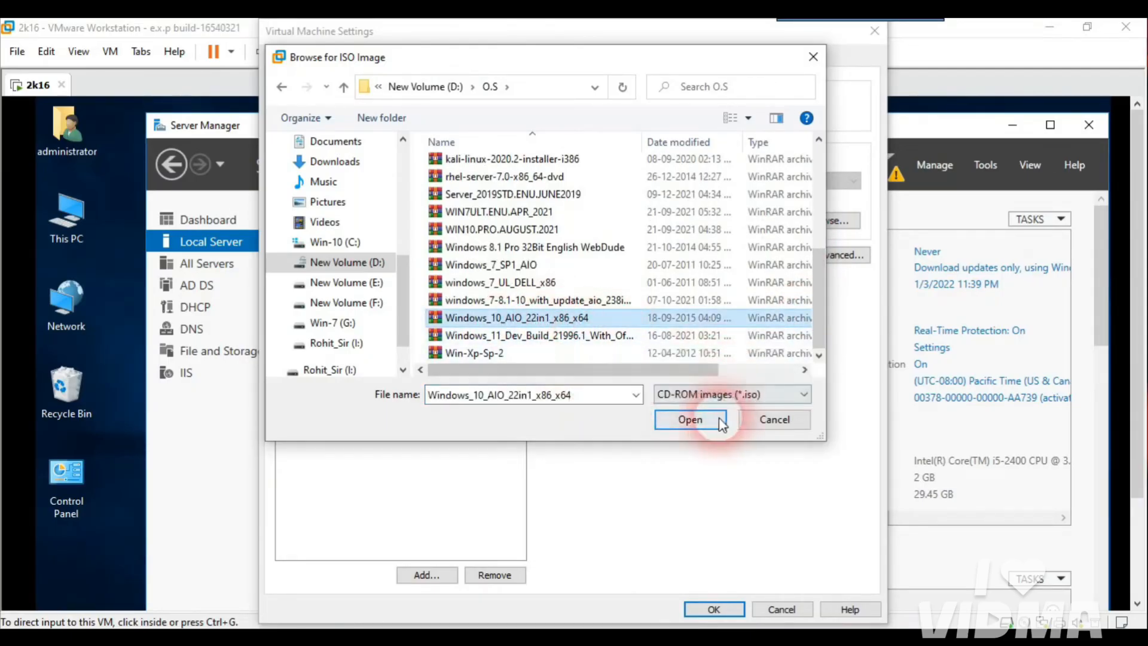
pyautogui.click(697, 419)
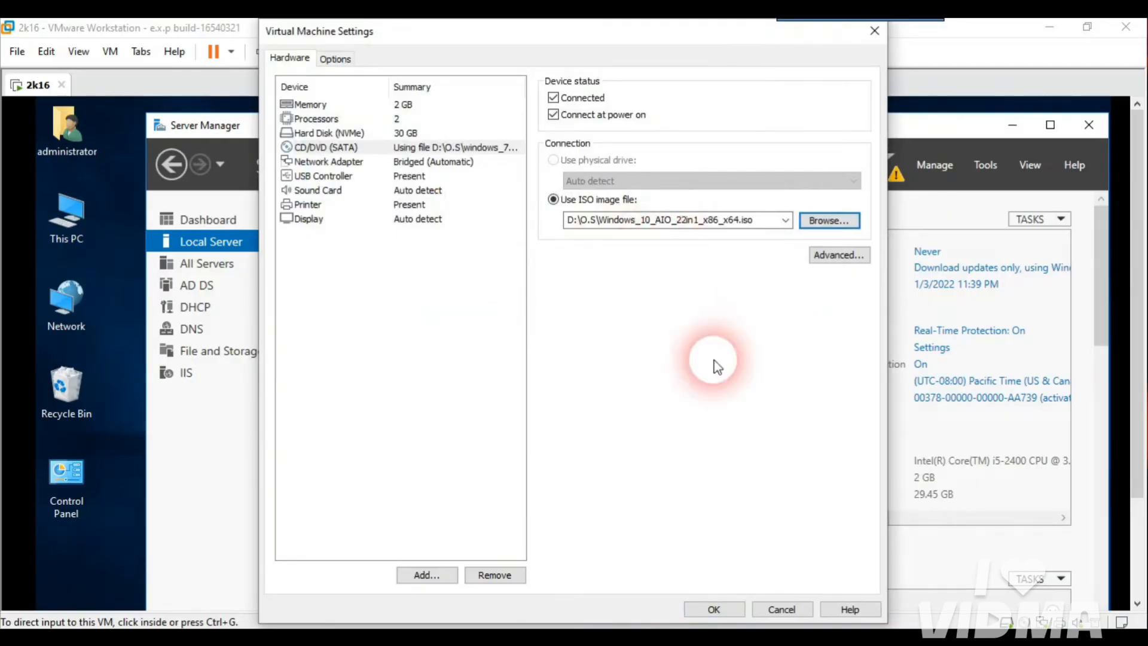
pyautogui.click(730, 612)
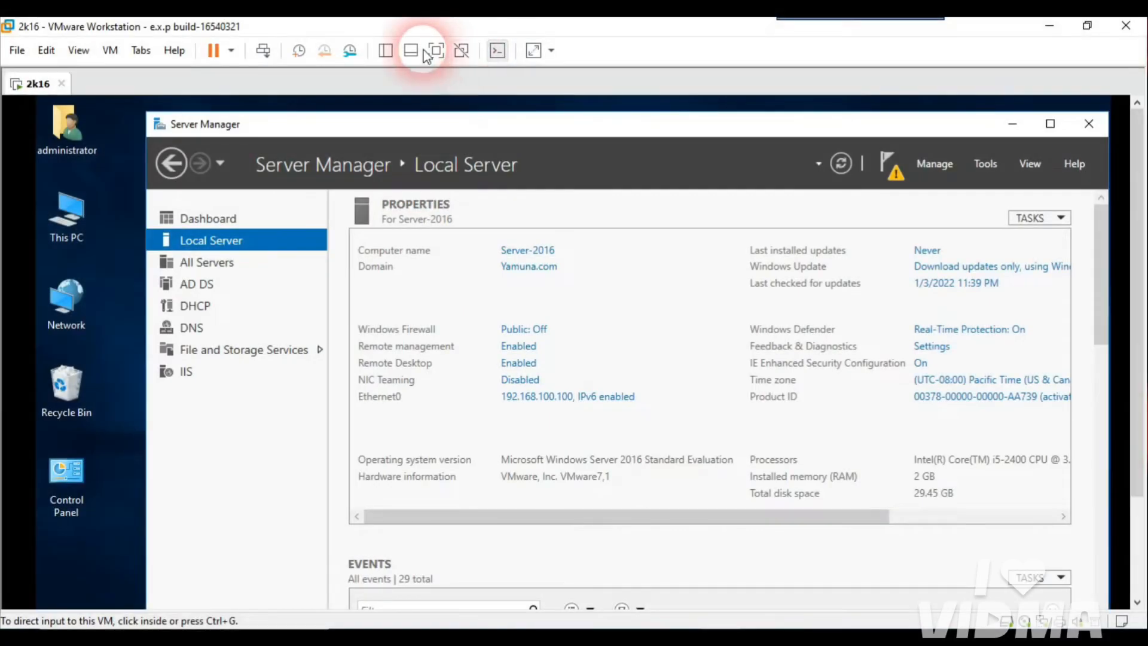
pyautogui.click(435, 53)
# Step: Tick item 5 and circle WDS in red on the Paint diagram, then return to the server VM
pyautogui.moveTo(961, 23)
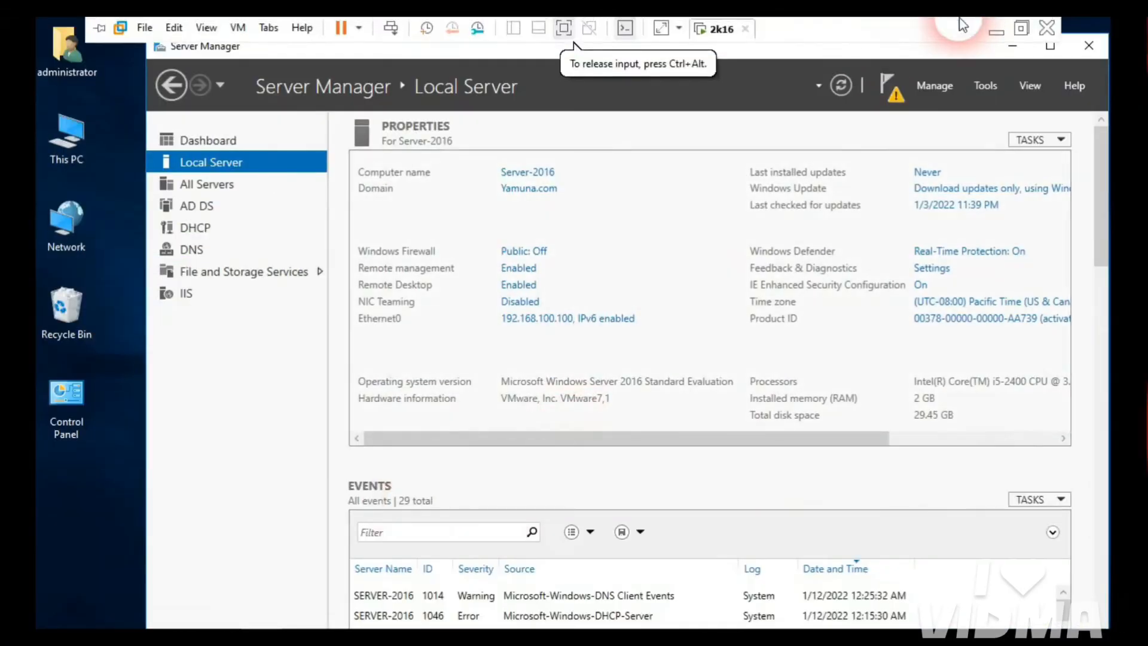
pyautogui.click(997, 32)
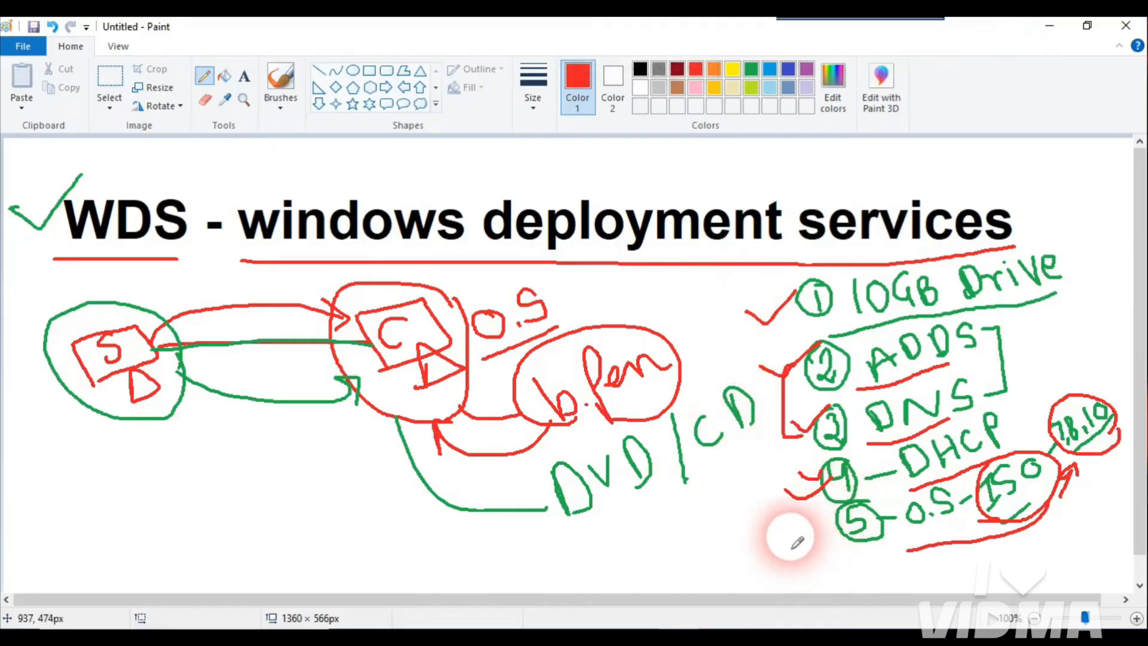
pyautogui.moveTo(787, 539); pyautogui.dragTo(845, 529)
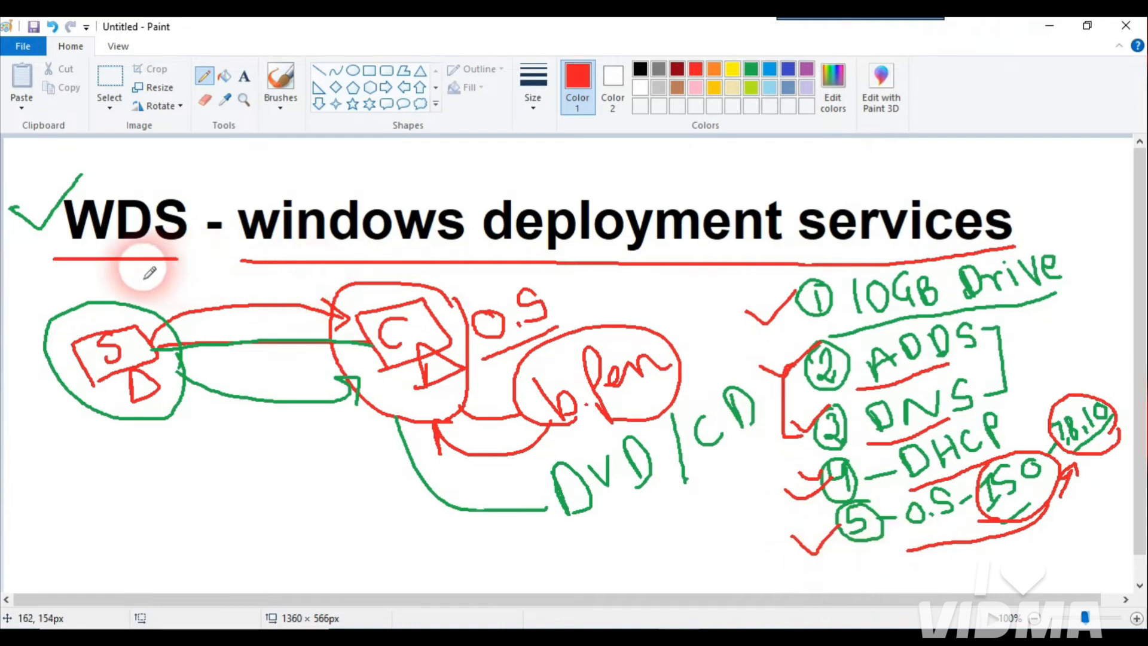
pyautogui.moveTo(26, 258)
pyautogui.mouseDown()
pyautogui.moveTo(72, 282)
pyautogui.moveTo(200, 249)
pyautogui.moveTo(149, 180)
pyautogui.moveTo(31, 229)
pyautogui.moveTo(30, 253)
pyautogui.mouseUp()
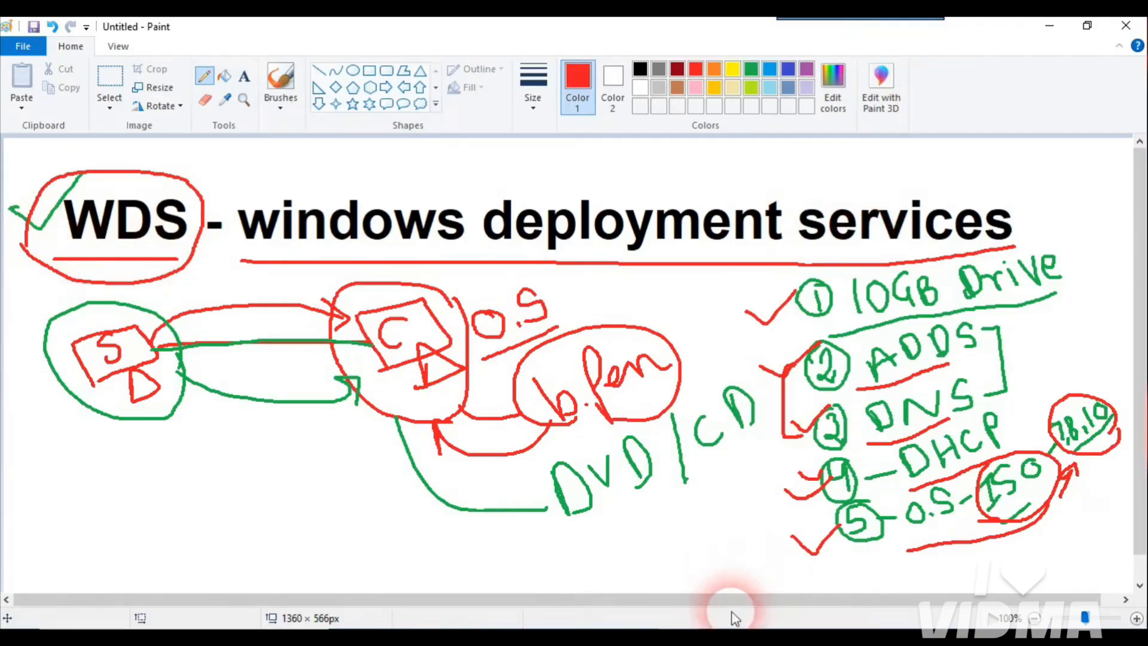
pyautogui.click(731, 638)
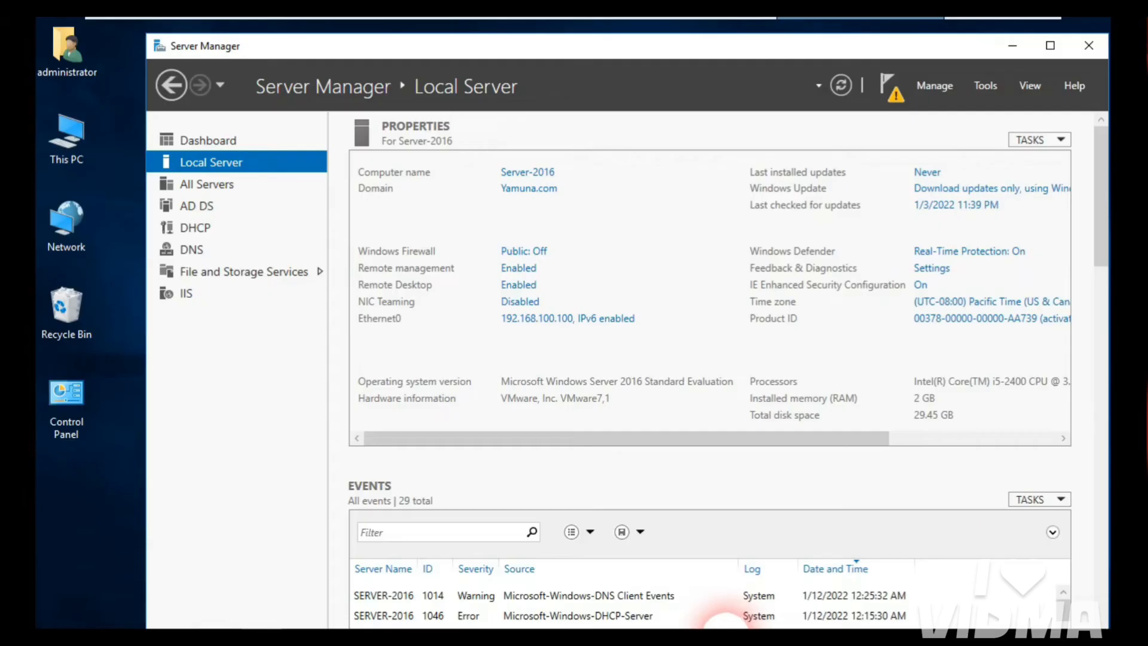
# Step: Browse the Windows 10 disc in DVD Drive (D:), close Explorer, and show the Server Manager Dashboard
pyautogui.doubleClick(66, 138)
pyautogui.click(667, 364)
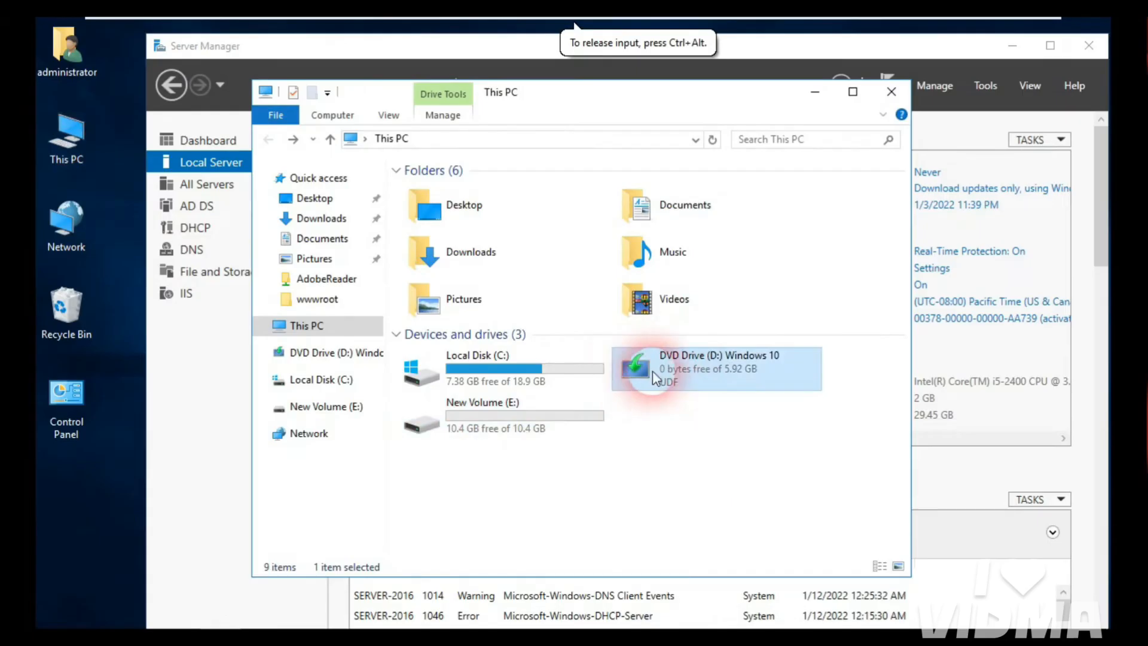
pyautogui.rightClick(652, 371)
pyautogui.click(661, 379)
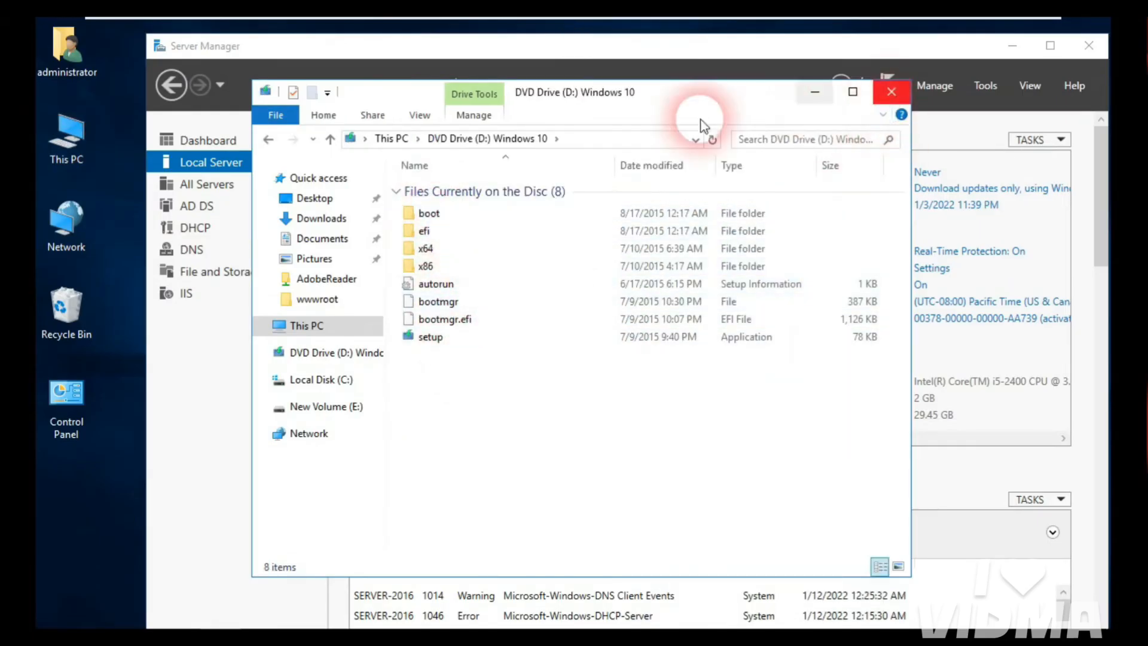
pyautogui.click(268, 139)
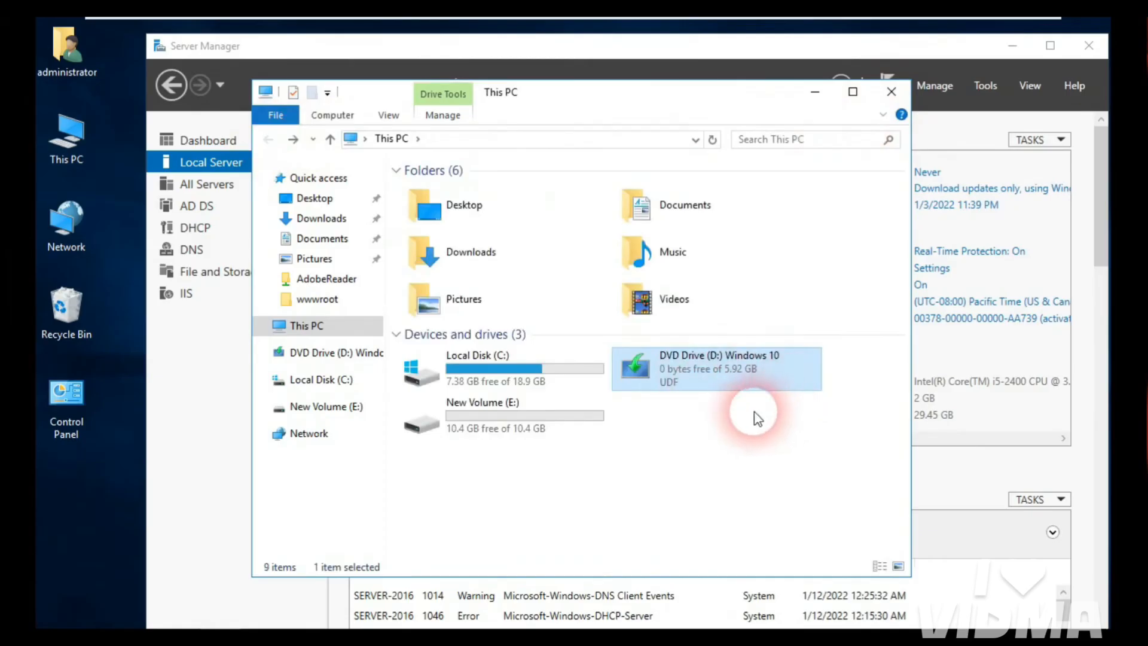
pyautogui.click(891, 95)
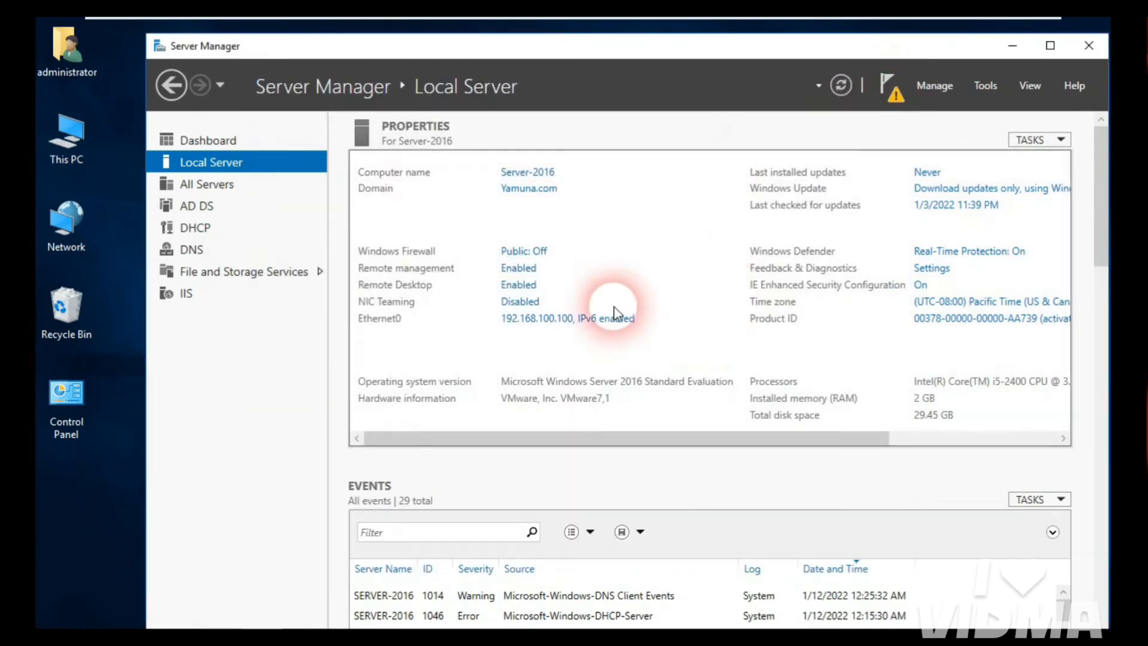
pyautogui.click(206, 142)
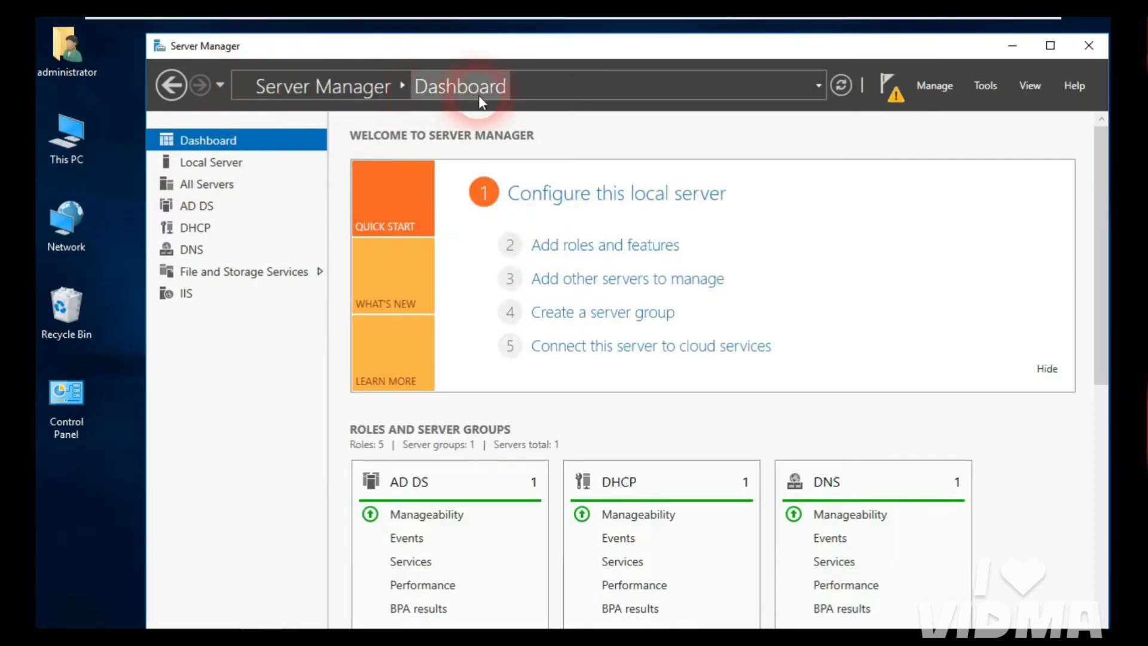
# Step: Start a role-based install on this server and select Windows Deployment Services with its management tools
pyautogui.click(589, 245)
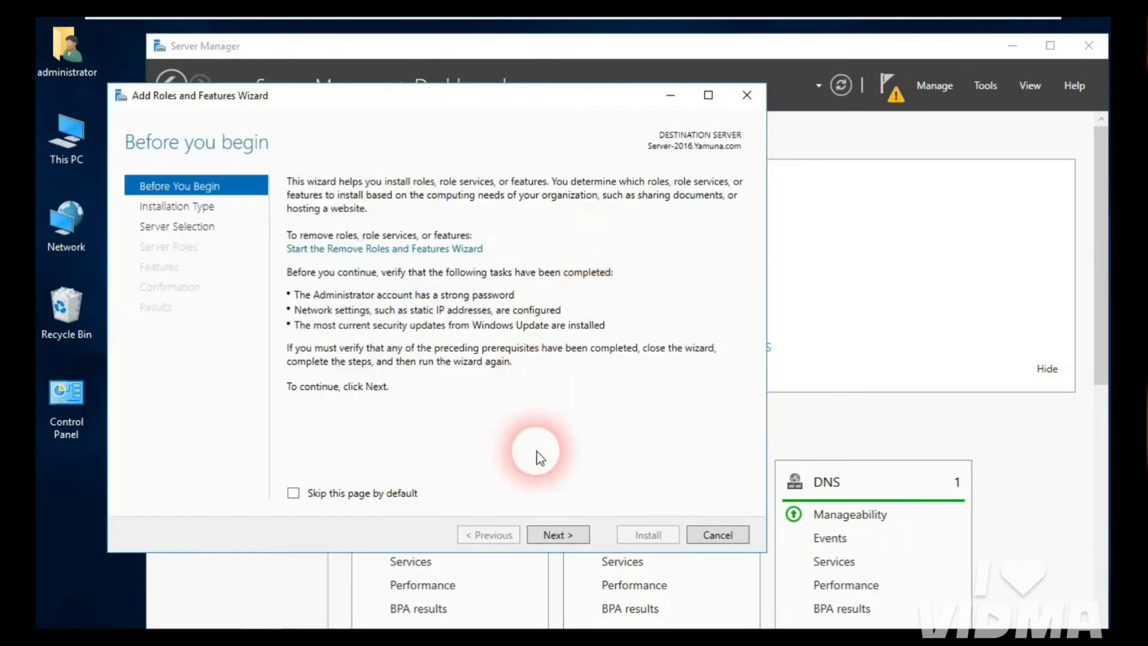
pyautogui.click(564, 536)
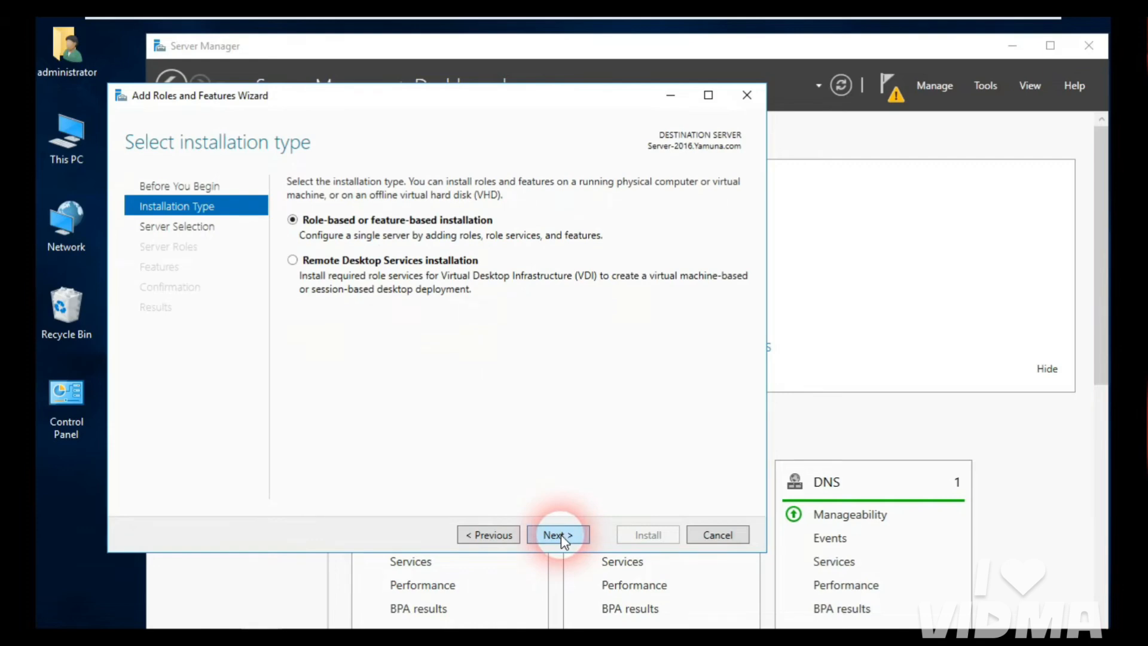
pyautogui.click(561, 535)
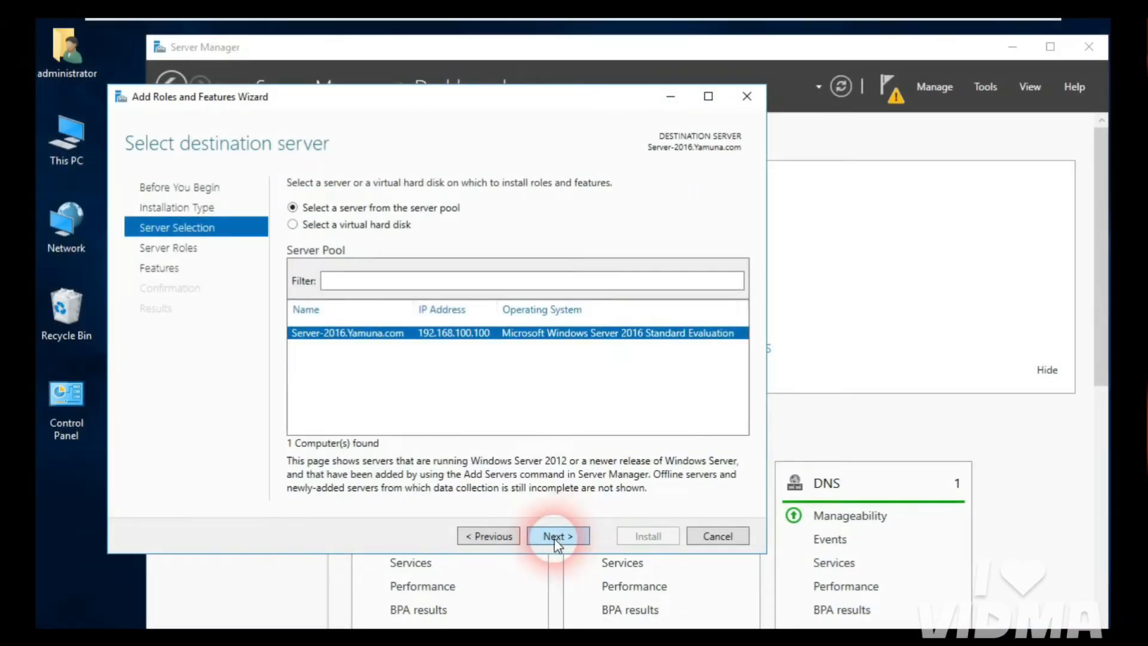
pyautogui.click(554, 536)
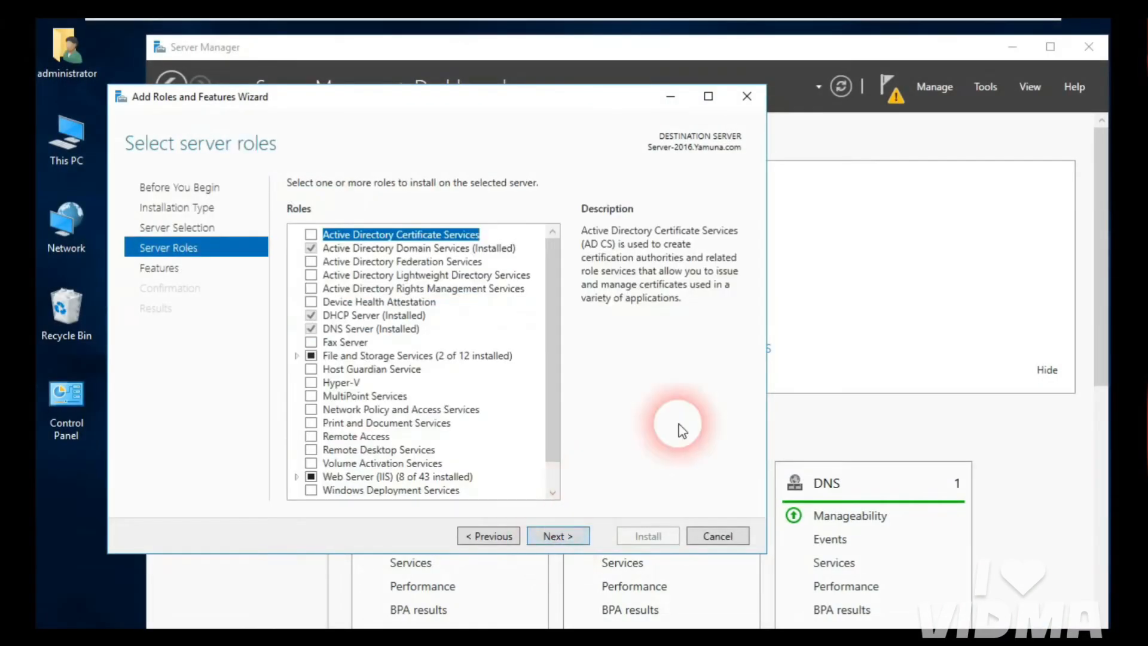
pyautogui.scroll(-2, 553, 284)
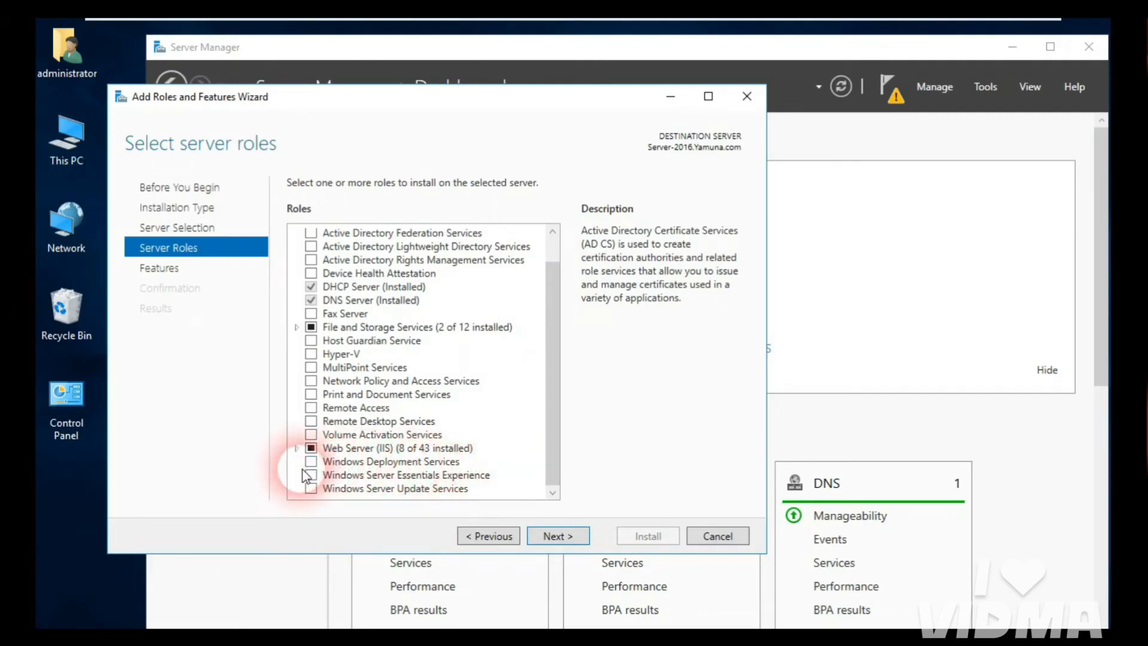
pyautogui.click(312, 463)
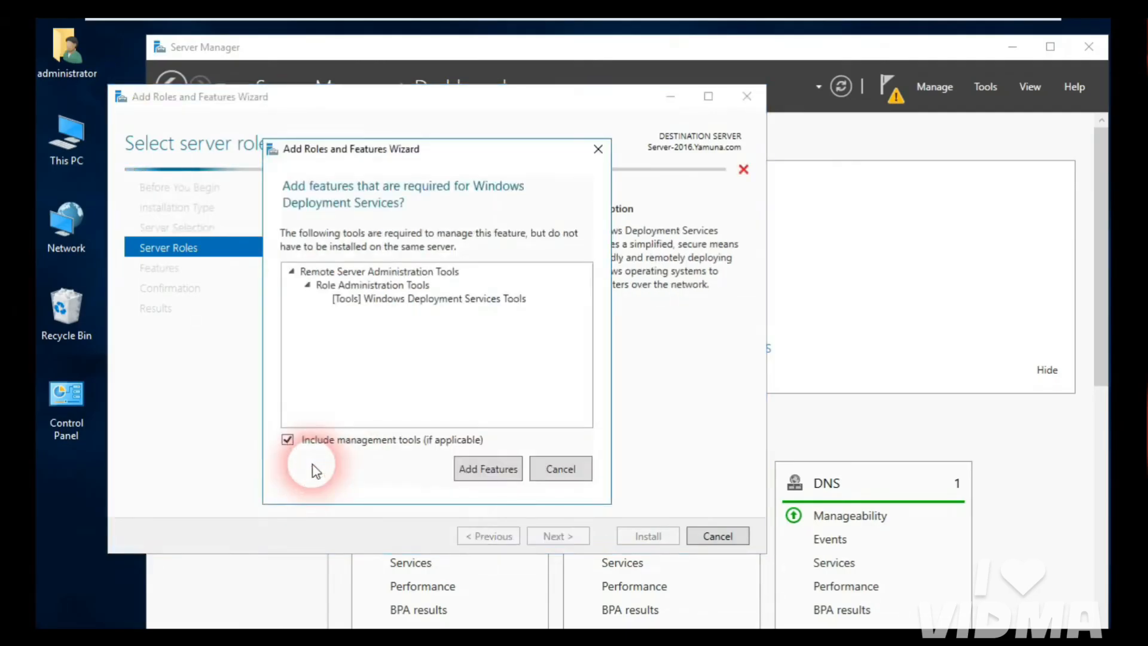
pyautogui.click(491, 470)
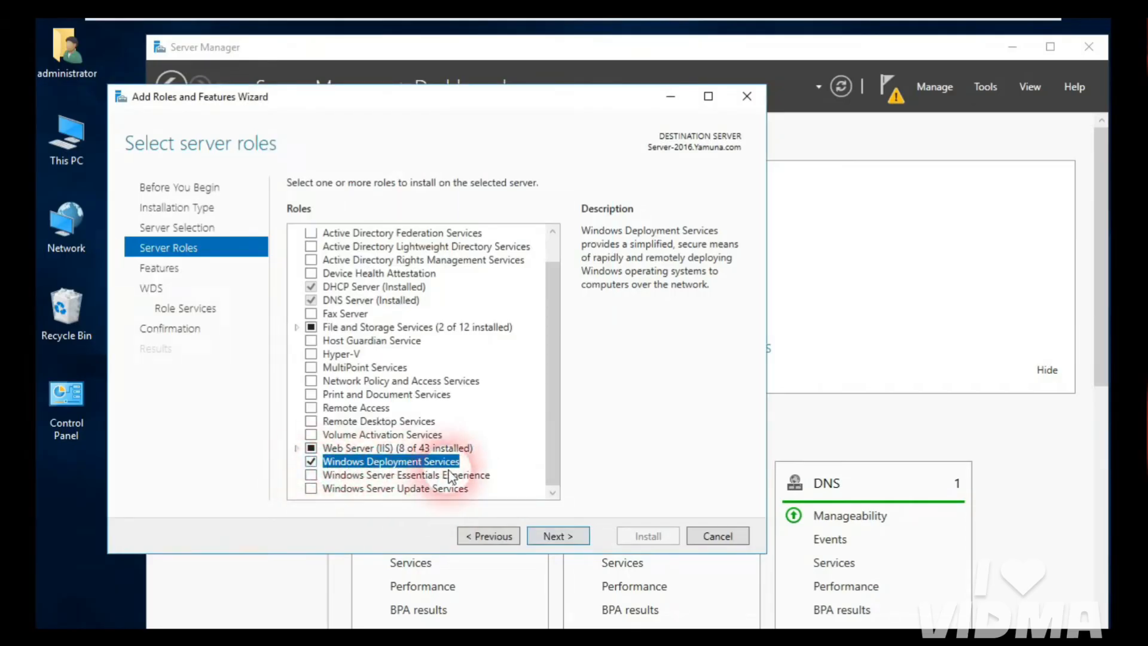
# Step: Keep Deployment Server and Transport Server role services, install the role, and close the wizard
pyautogui.click(558, 537)
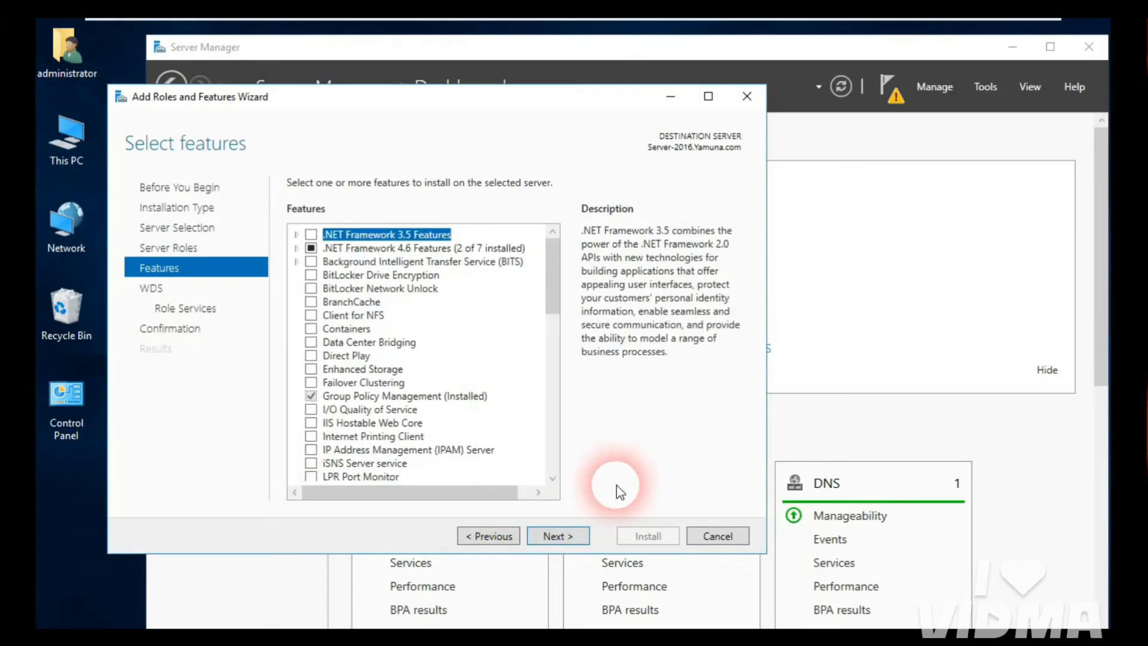
pyautogui.click(569, 536)
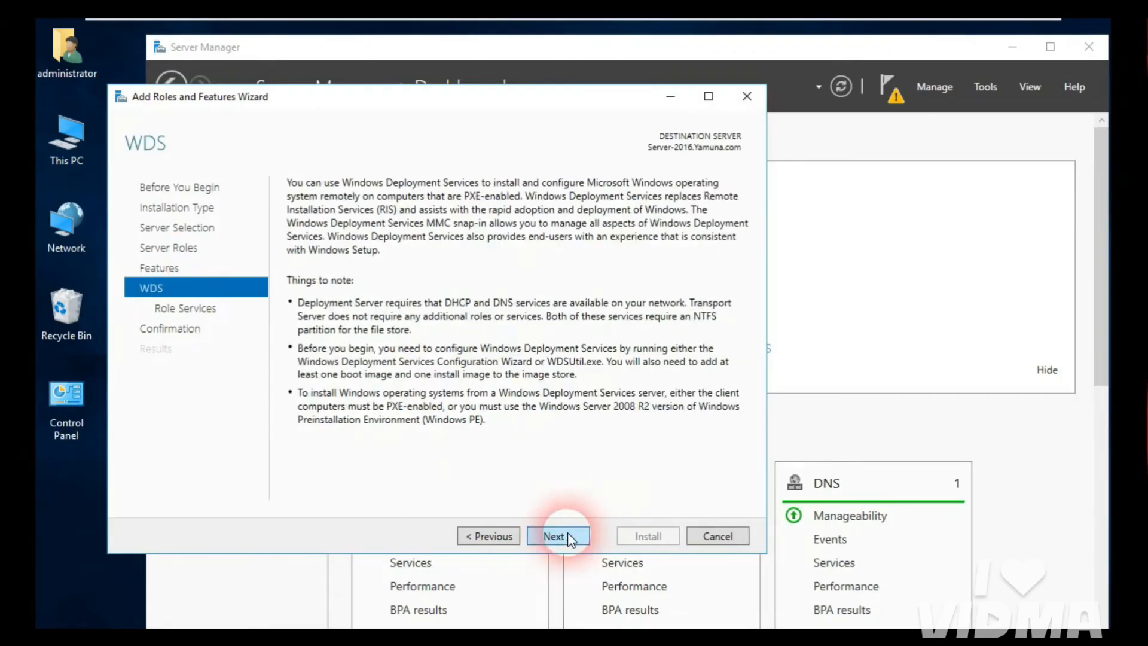
pyautogui.click(566, 537)
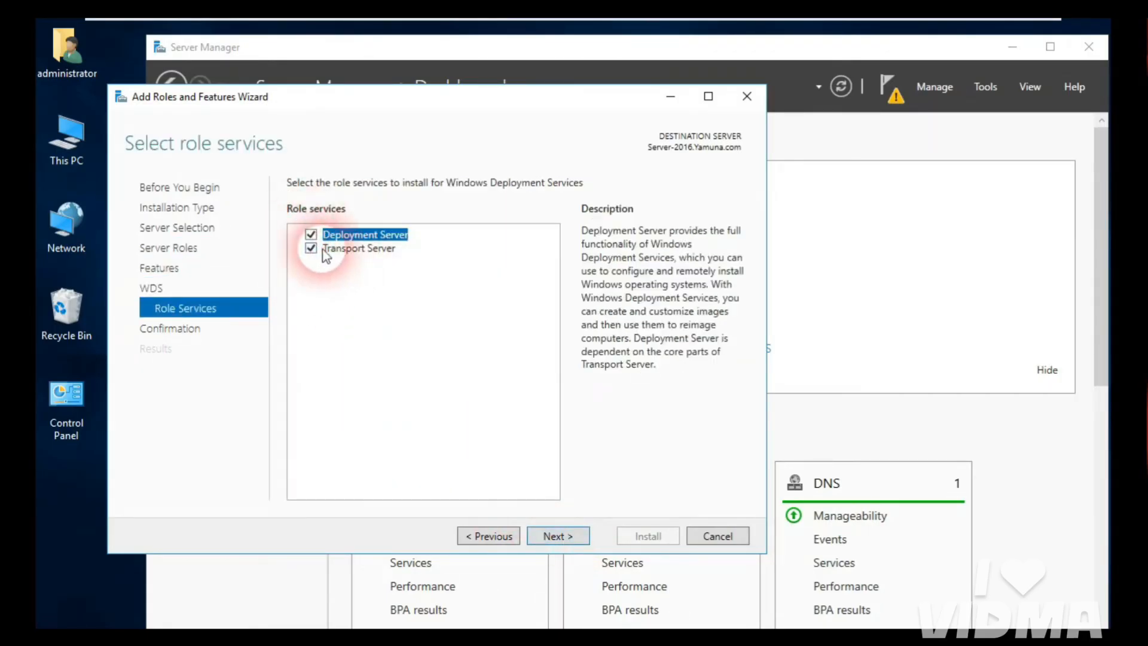
pyautogui.click(556, 538)
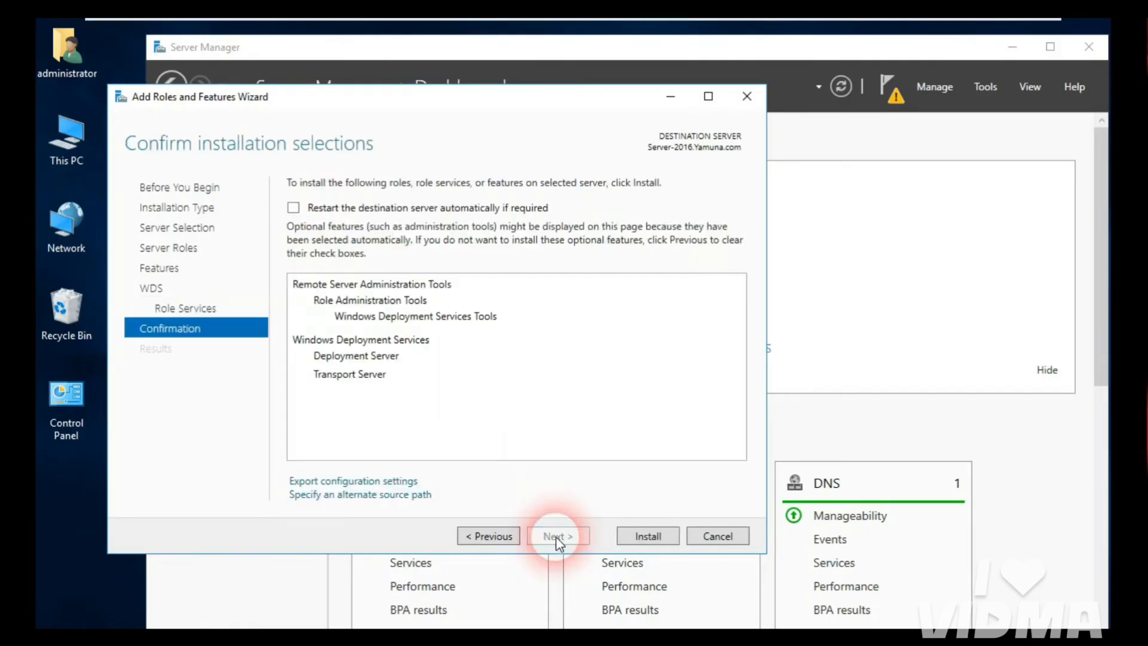
pyautogui.click(656, 537)
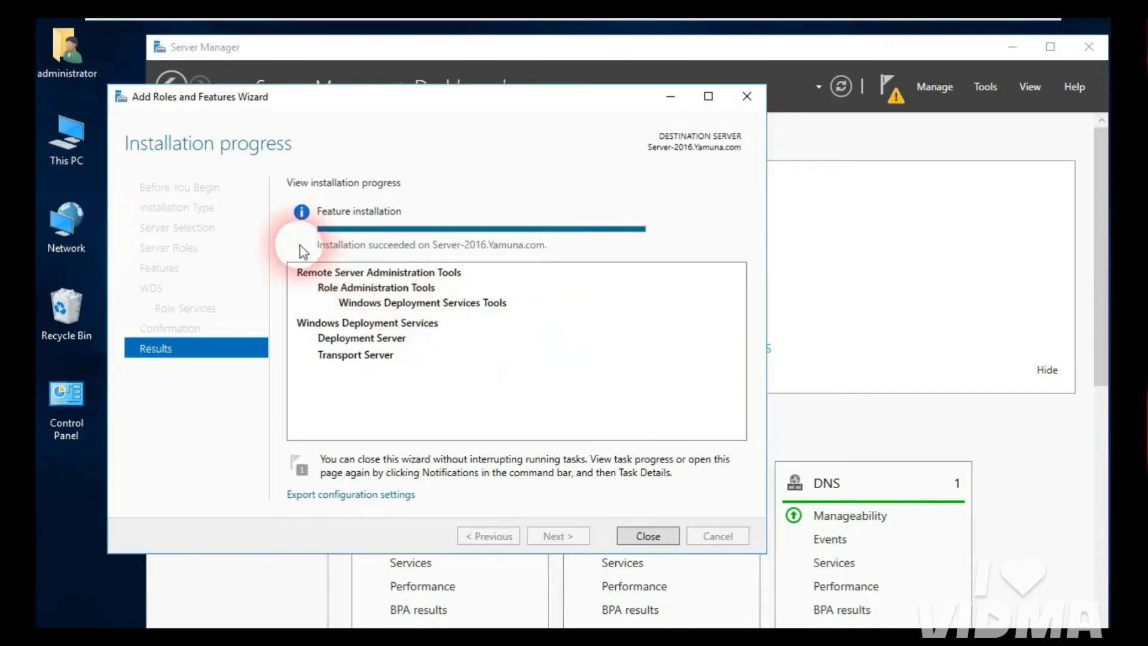
pyautogui.click(649, 536)
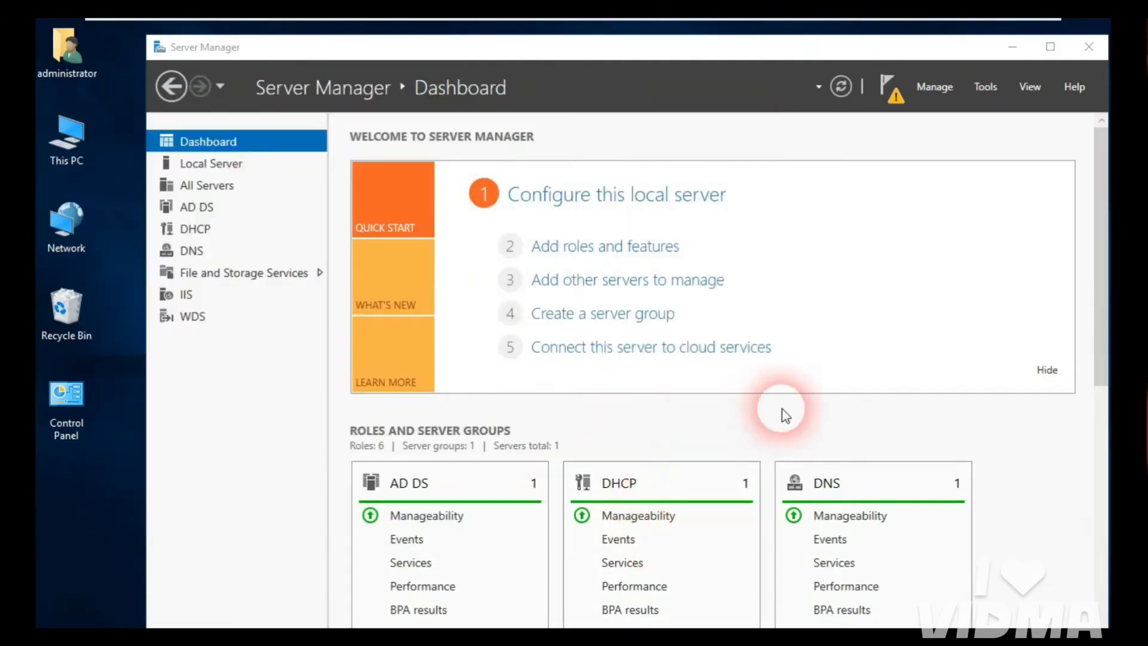
# Step: Open the Windows Deployment Services console maximized and select server Server-2016.Yamuna.com under Servers
pyautogui.click(982, 90)
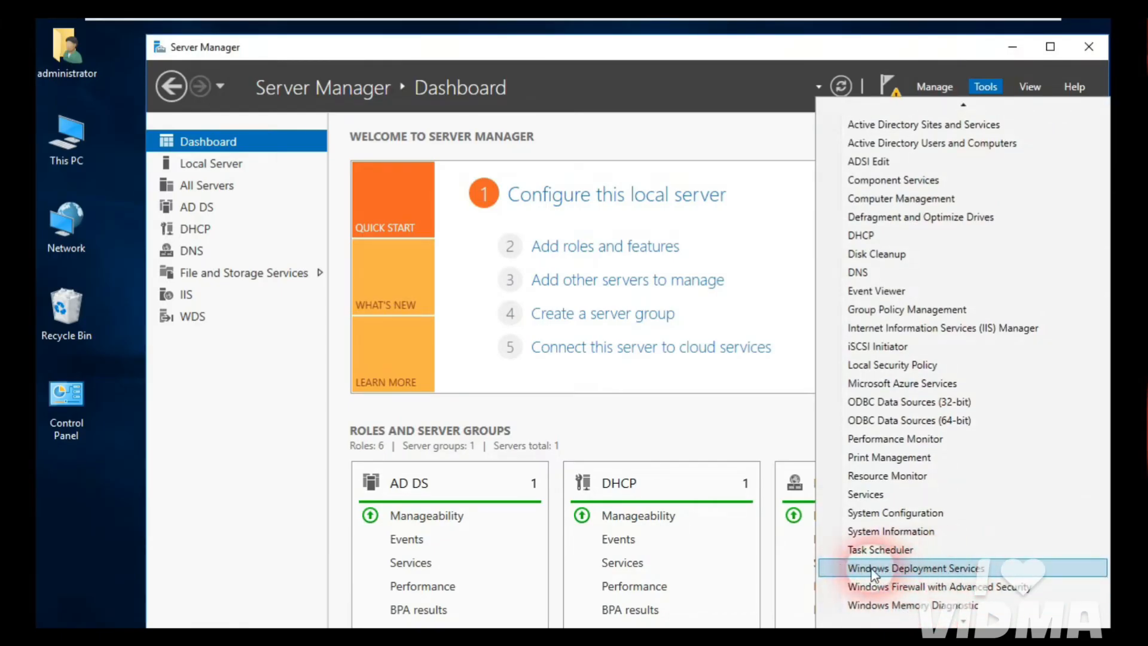
pyautogui.click(913, 571)
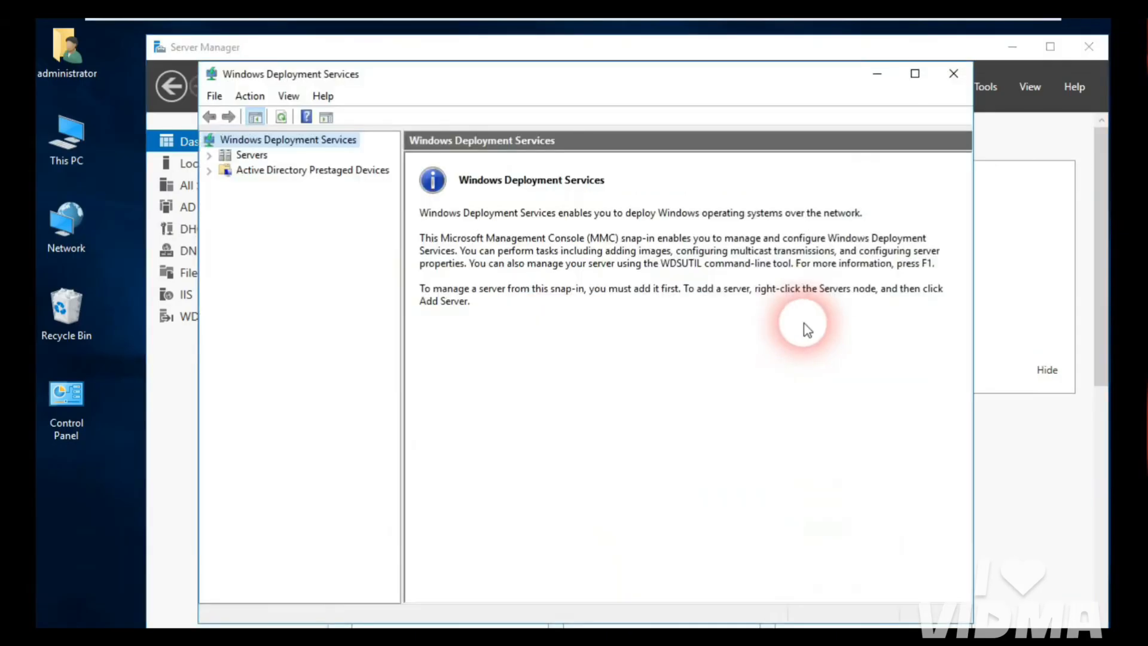
pyautogui.doubleClick(377, 74)
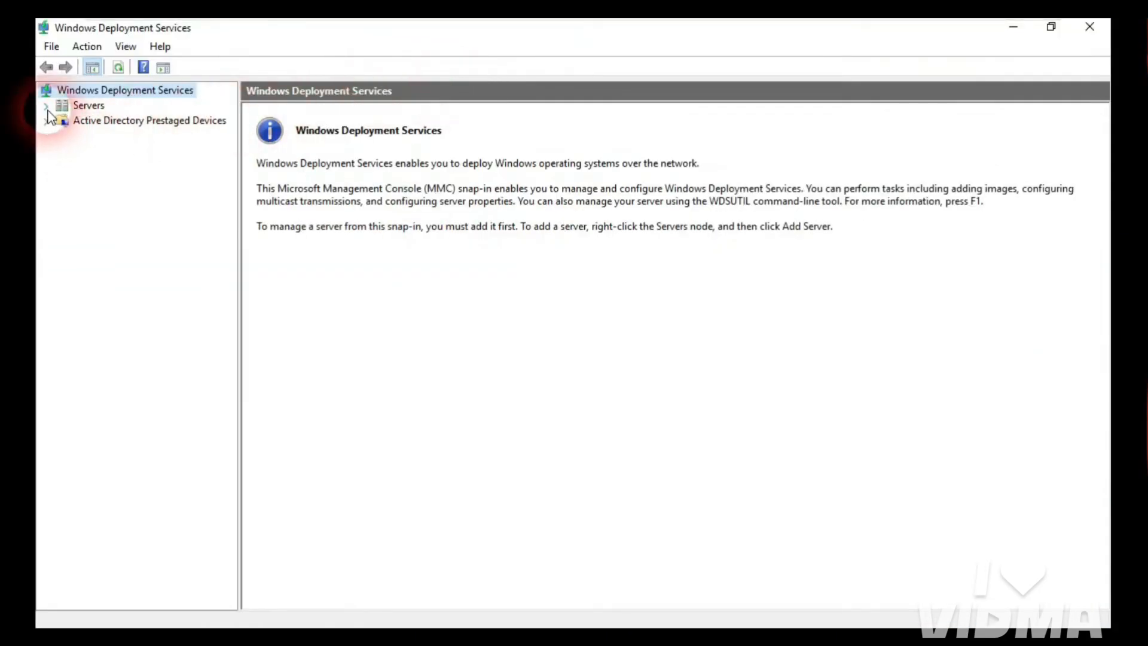
pyautogui.click(67, 109)
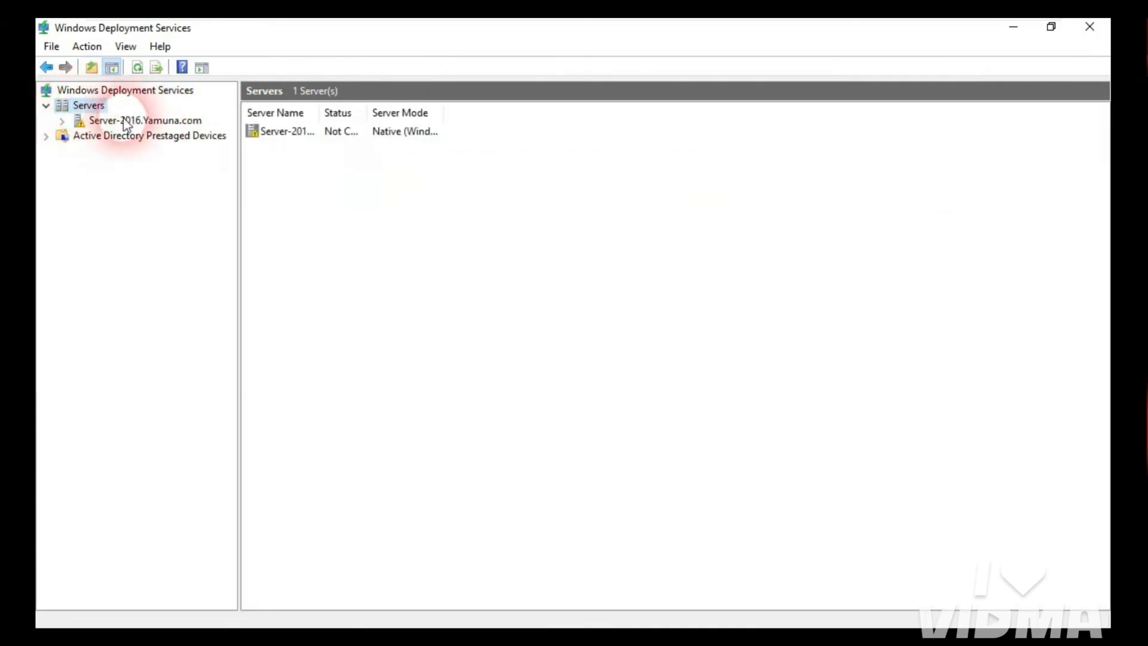
pyautogui.click(101, 122)
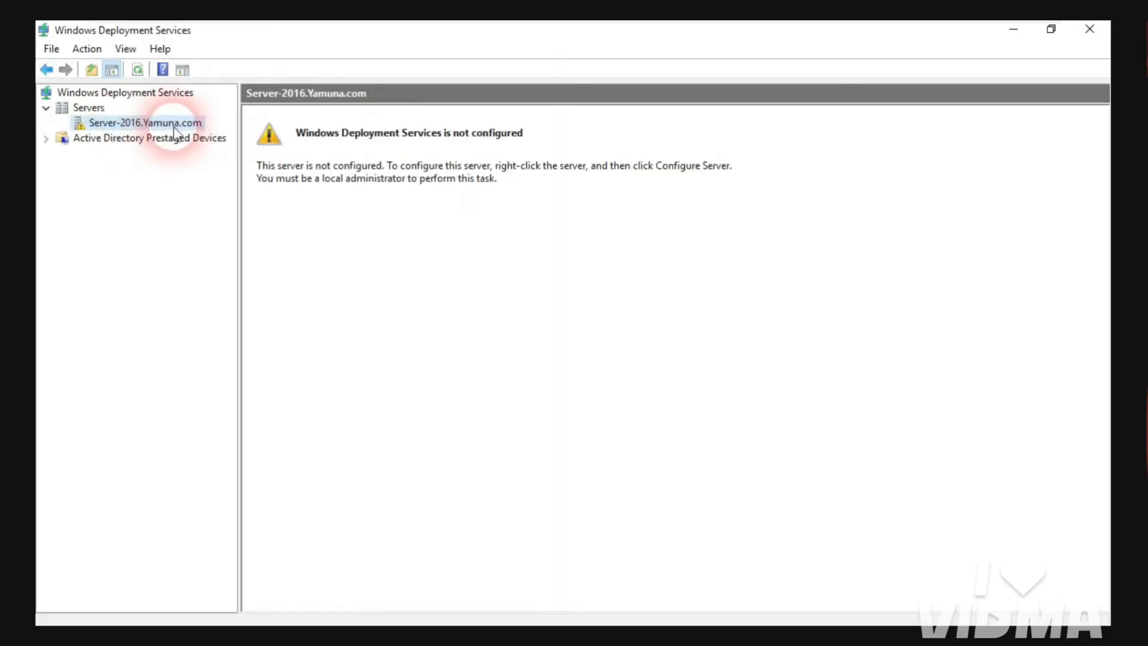
# Step: Launch Configure Server and check in This PC that New Volume (E:) has 10.4 GB free
pyautogui.rightClick(174, 127)
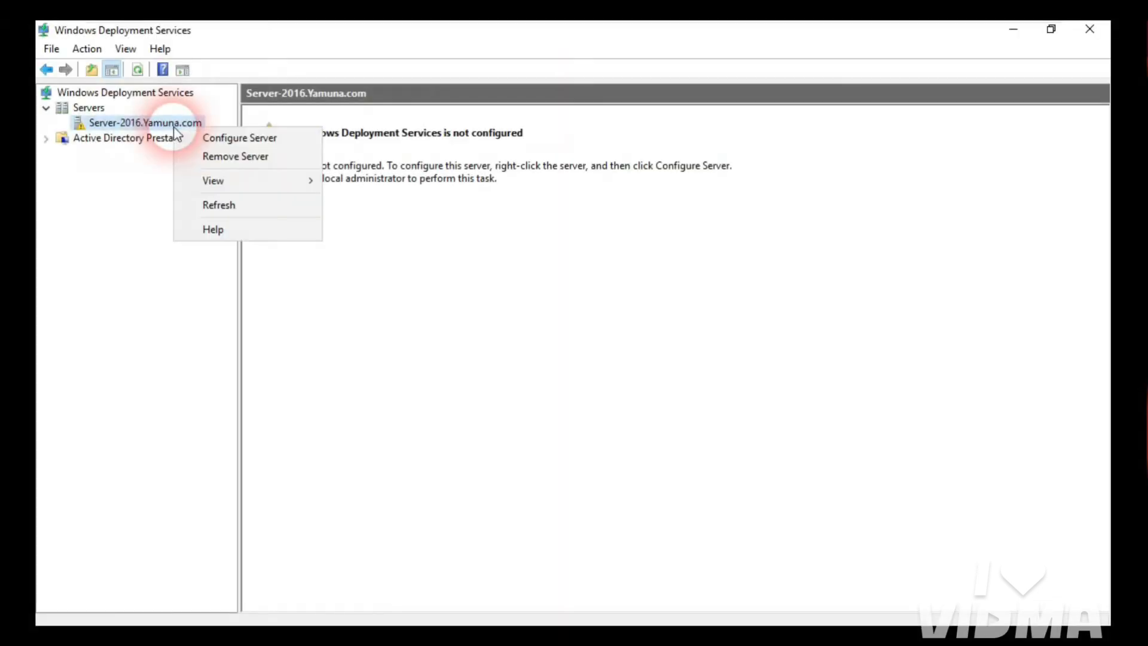
pyautogui.click(239, 139)
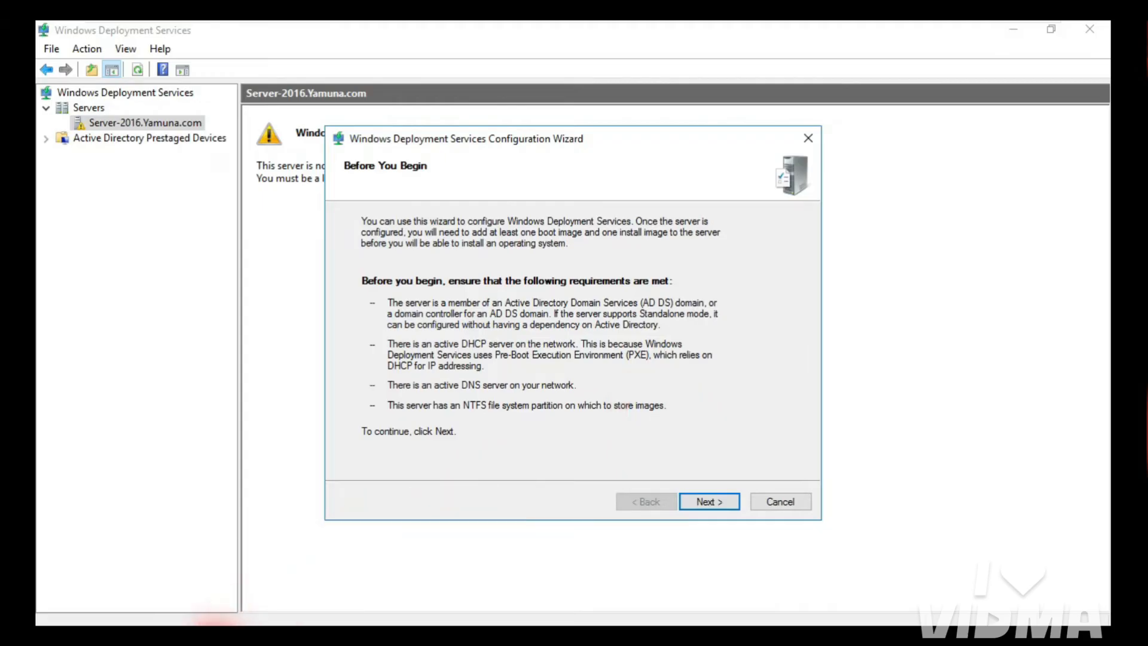
pyautogui.click(216, 639)
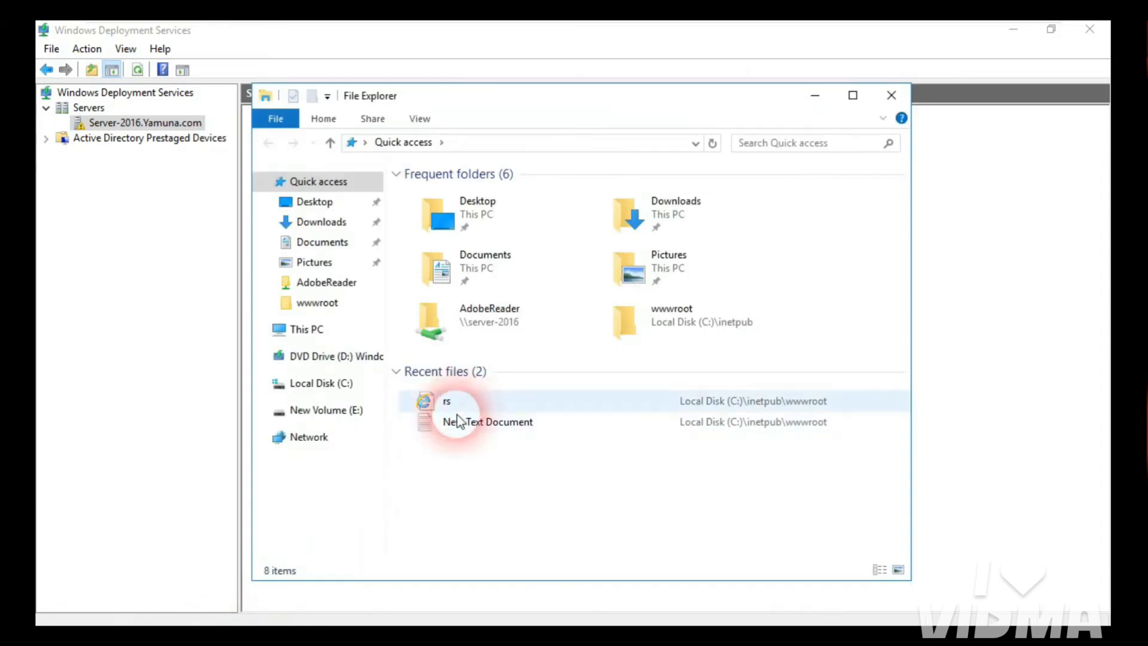
pyautogui.click(302, 329)
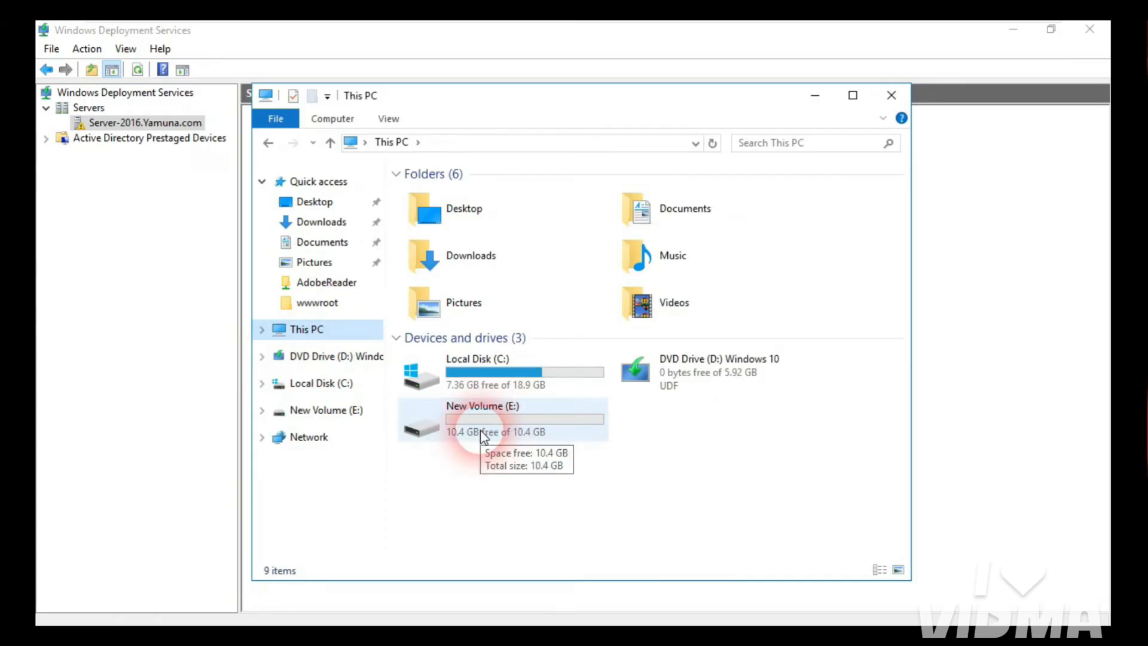
pyautogui.click(891, 95)
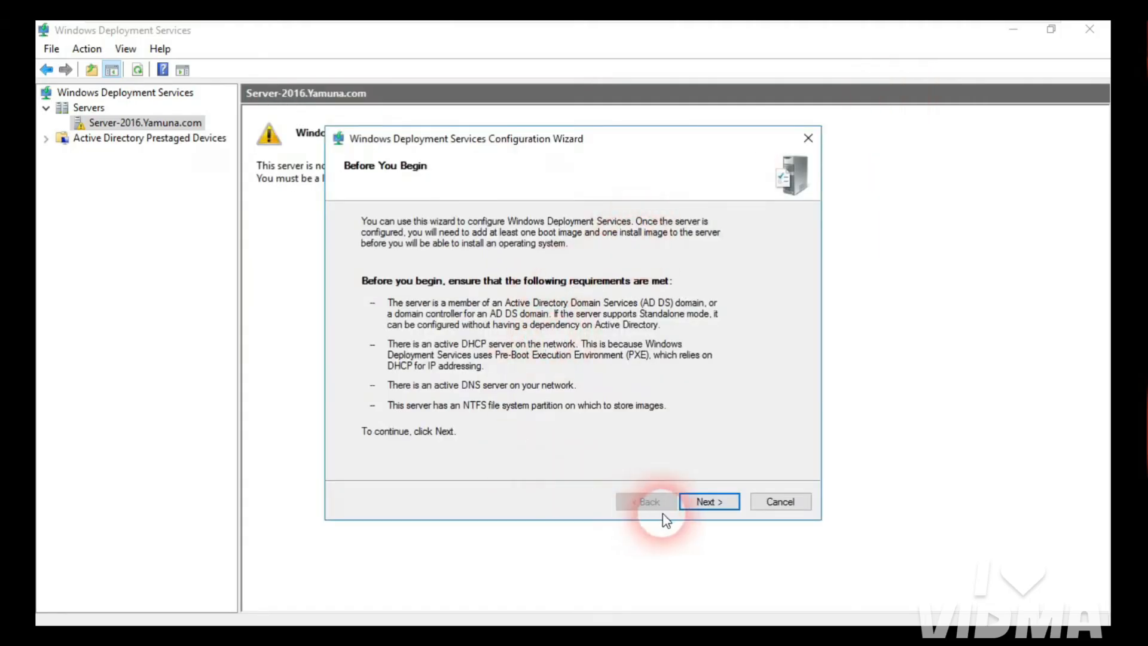
# Step: Advance the wizard with Active Directory integration to the E:\RemoteInstall path and confirm New Volume (E:) is empty
pyautogui.click(708, 502)
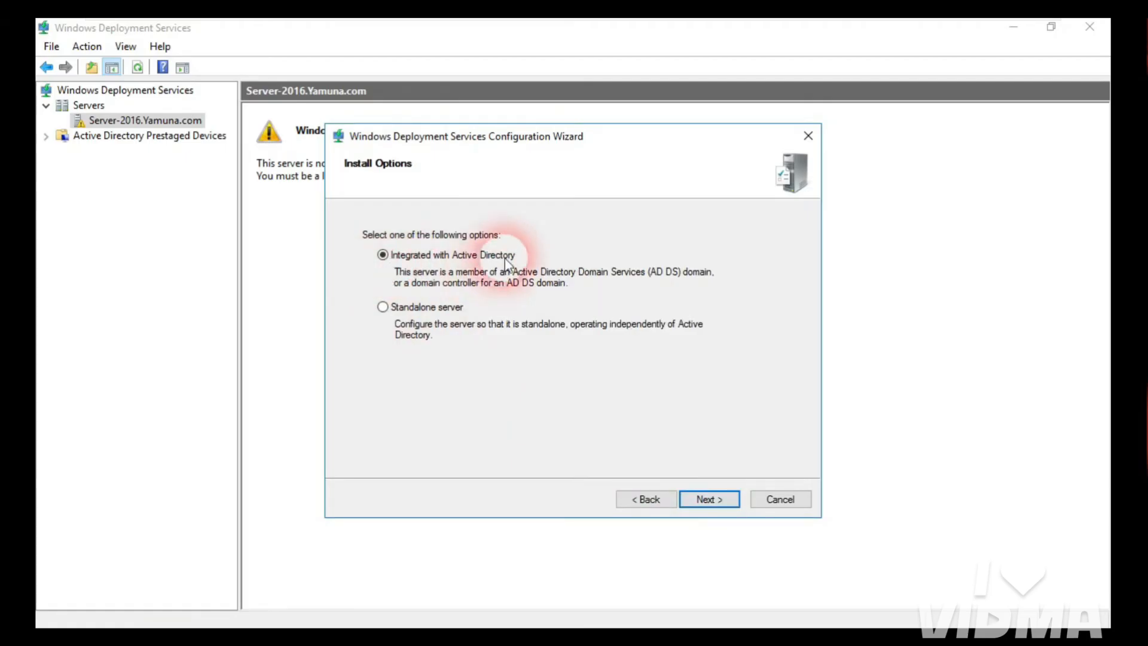
pyautogui.click(709, 501)
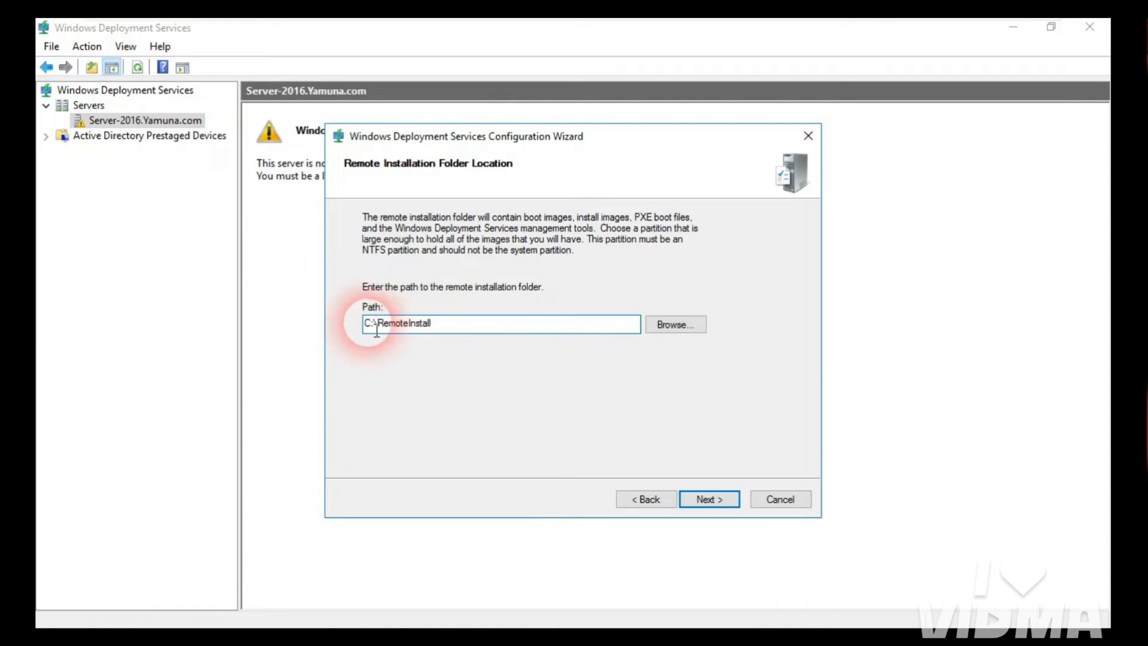
pyautogui.click(376, 328)
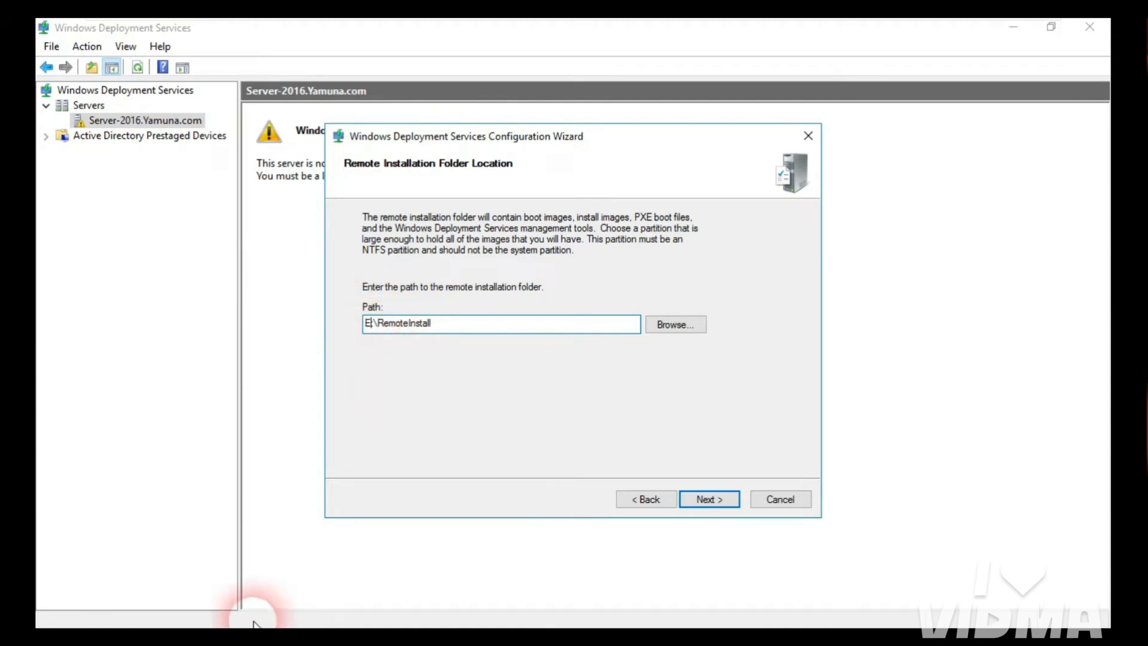
pyautogui.click(220, 639)
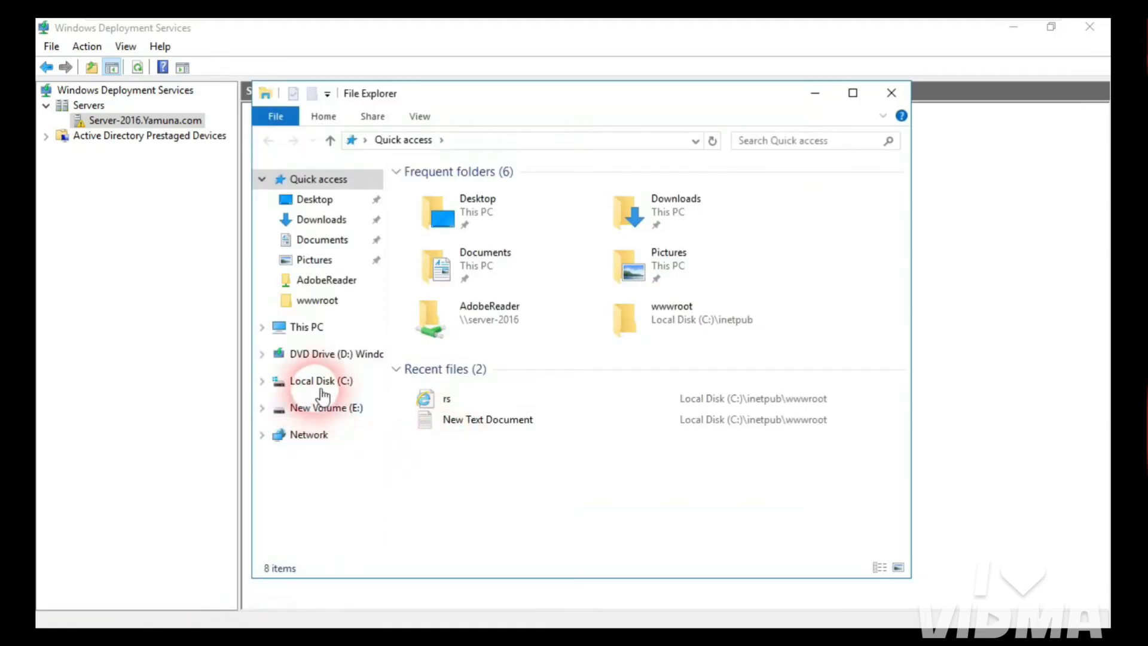
pyautogui.click(287, 328)
pyautogui.click(482, 427)
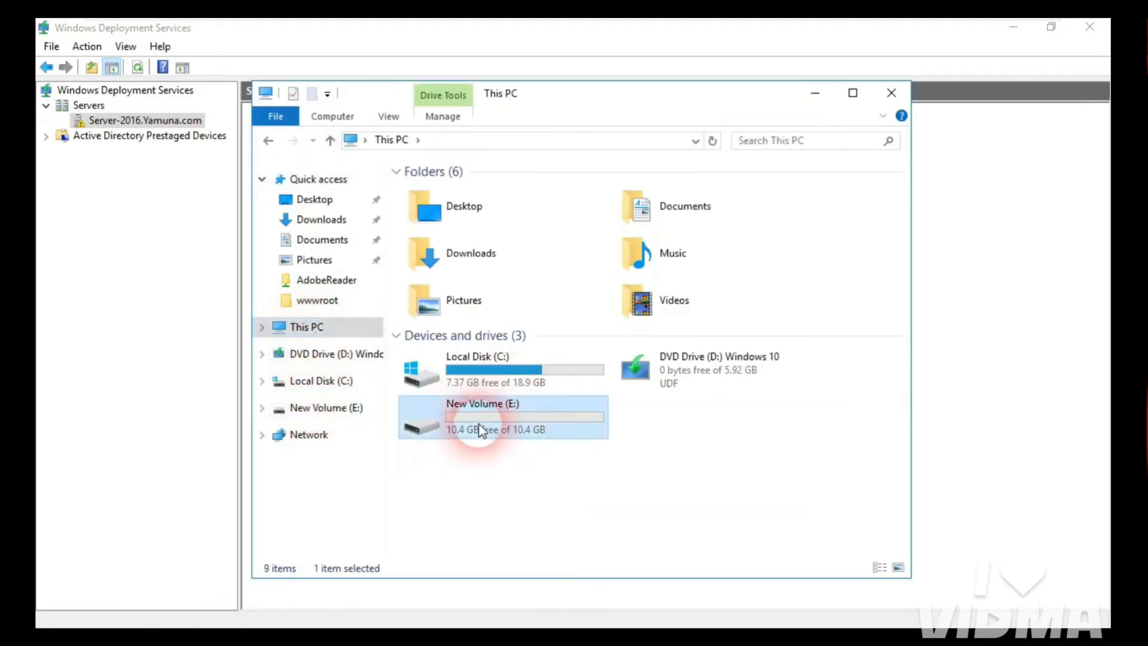
pyautogui.doubleClick(482, 412)
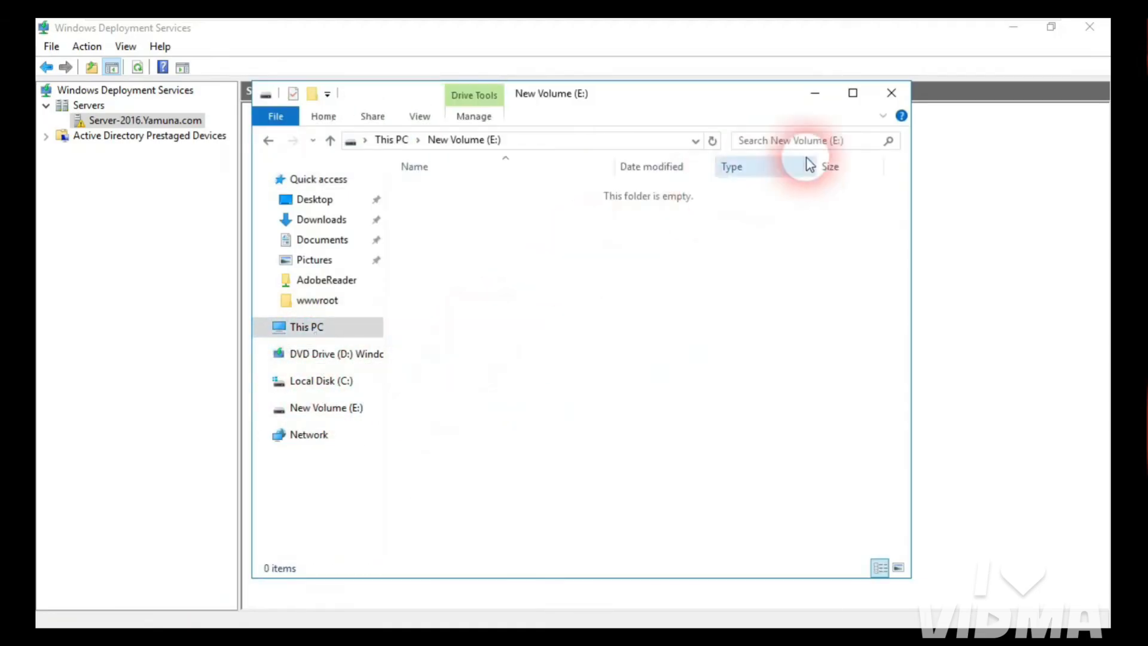
pyautogui.click(268, 141)
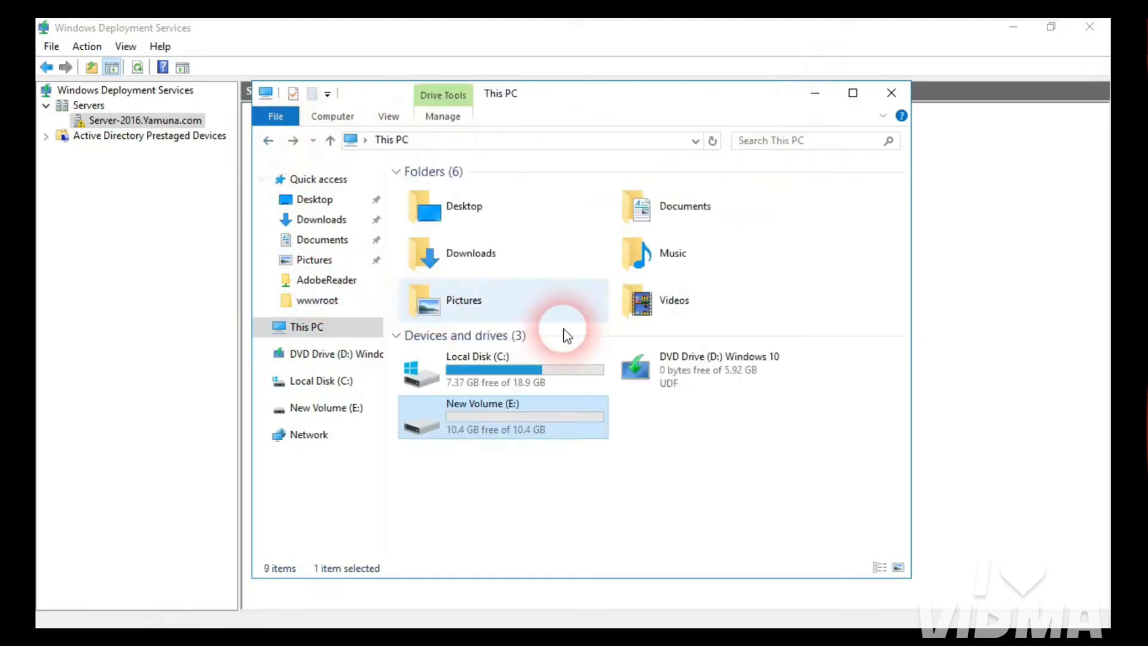
pyautogui.click(815, 93)
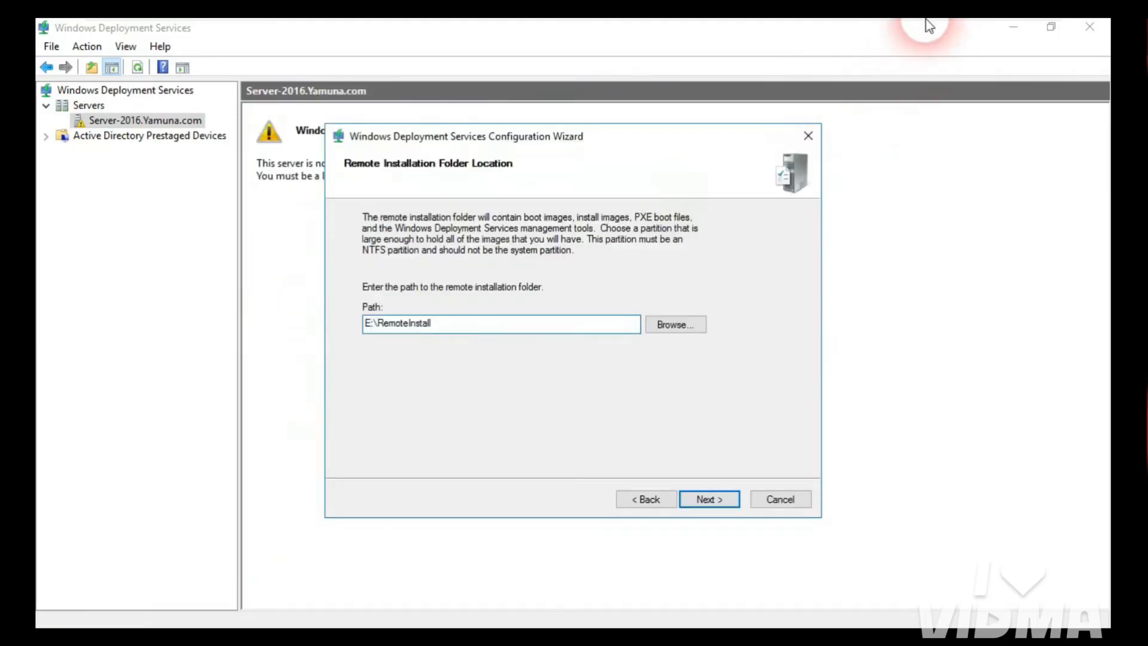
# Step: Leave the VM's full-screen view, move the VMware window lower, and minimize Paint
pyautogui.moveTo(925, 20)
pyautogui.click(1021, 31)
pyautogui.moveTo(842, 24); pyautogui.dragTo(835, 64)
pyautogui.click(1054, 25)
# Step: Clear the desktop, return the server VM to full screen, and accept E:\RemoteInstall to continue
pyautogui.click(1050, 32)
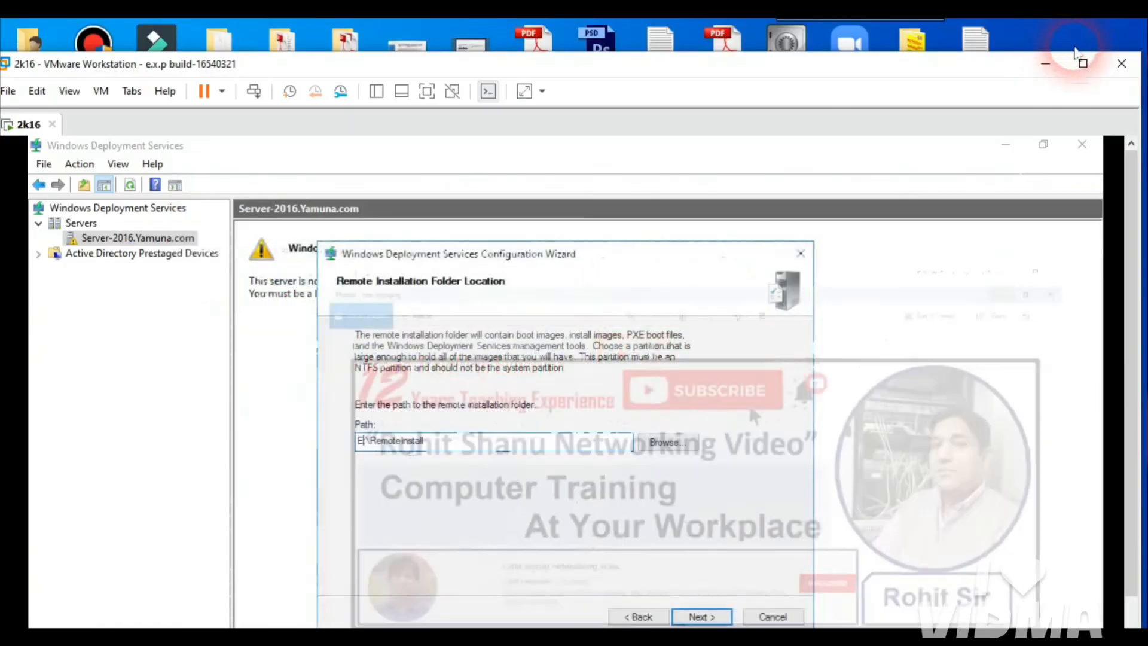
pyautogui.click(1065, 37)
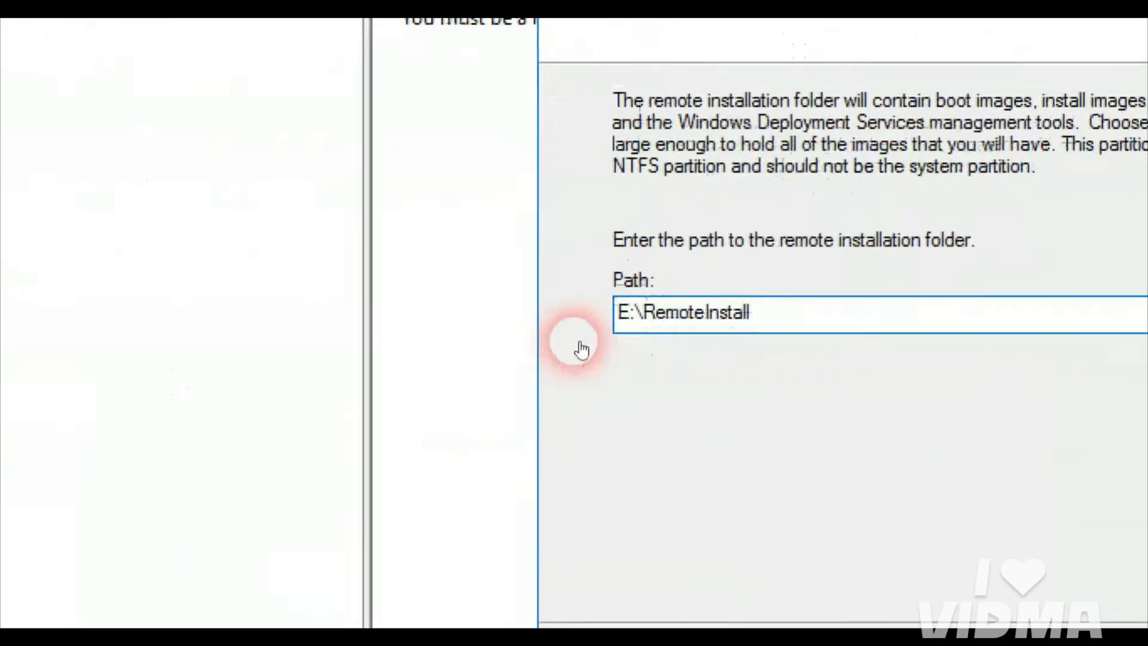
pyautogui.click(579, 342)
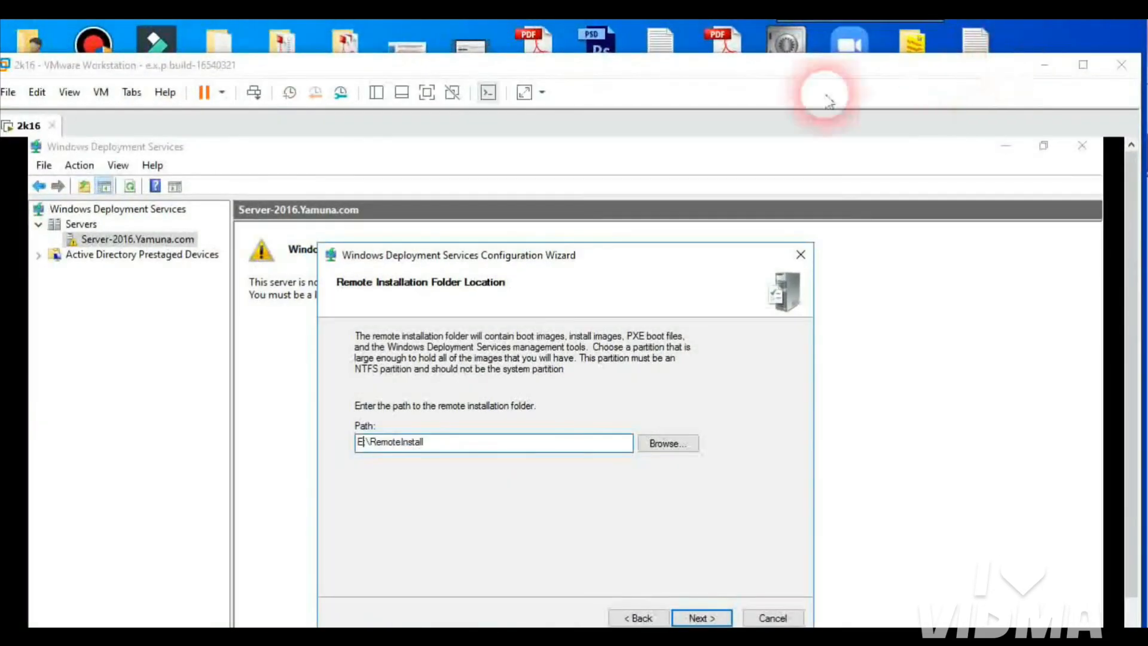
pyautogui.click(425, 93)
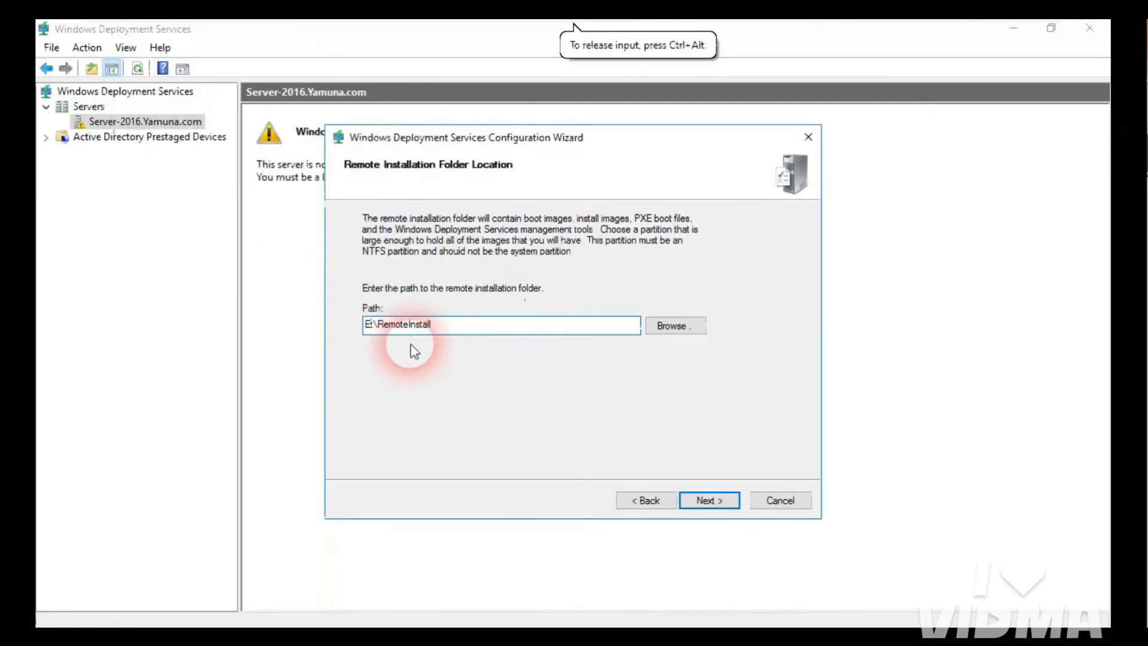
pyautogui.click(708, 501)
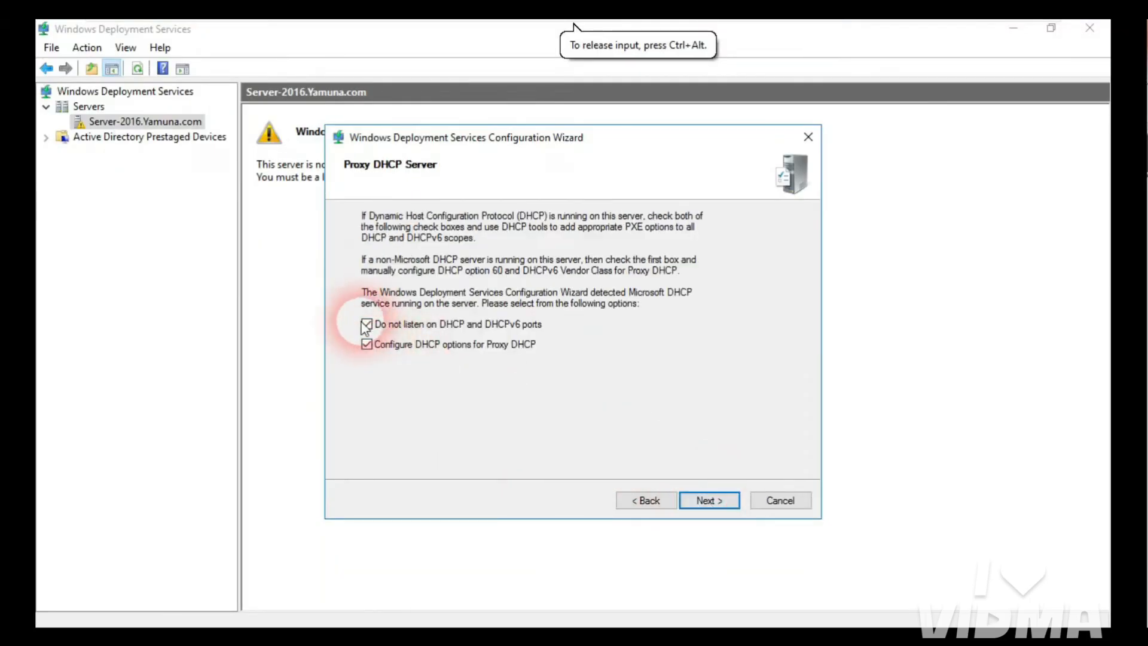
# Step: Keep both proxy DHCP options, respond to all known and unknown clients, and finish configuration
pyautogui.click(714, 501)
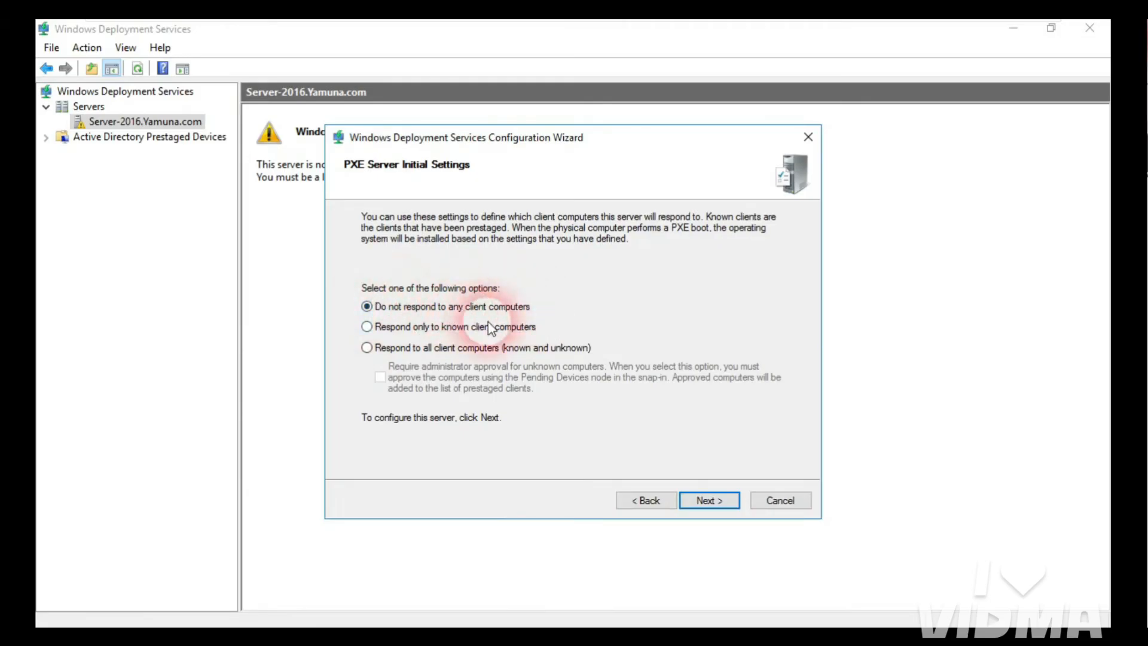
pyautogui.click(367, 349)
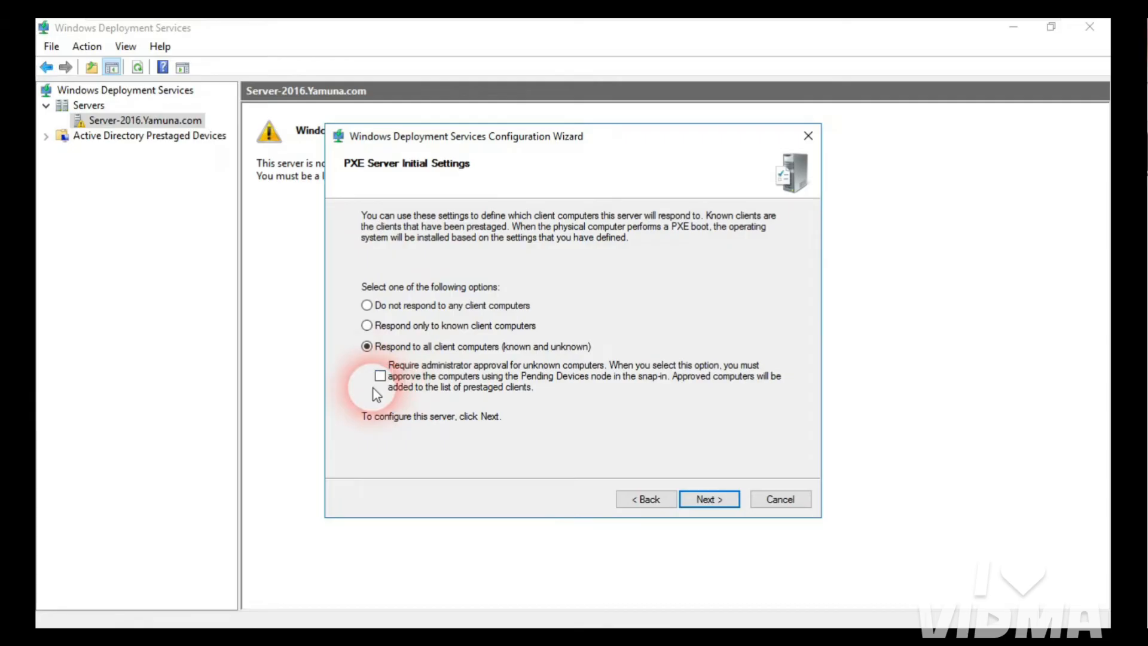
pyautogui.click(711, 499)
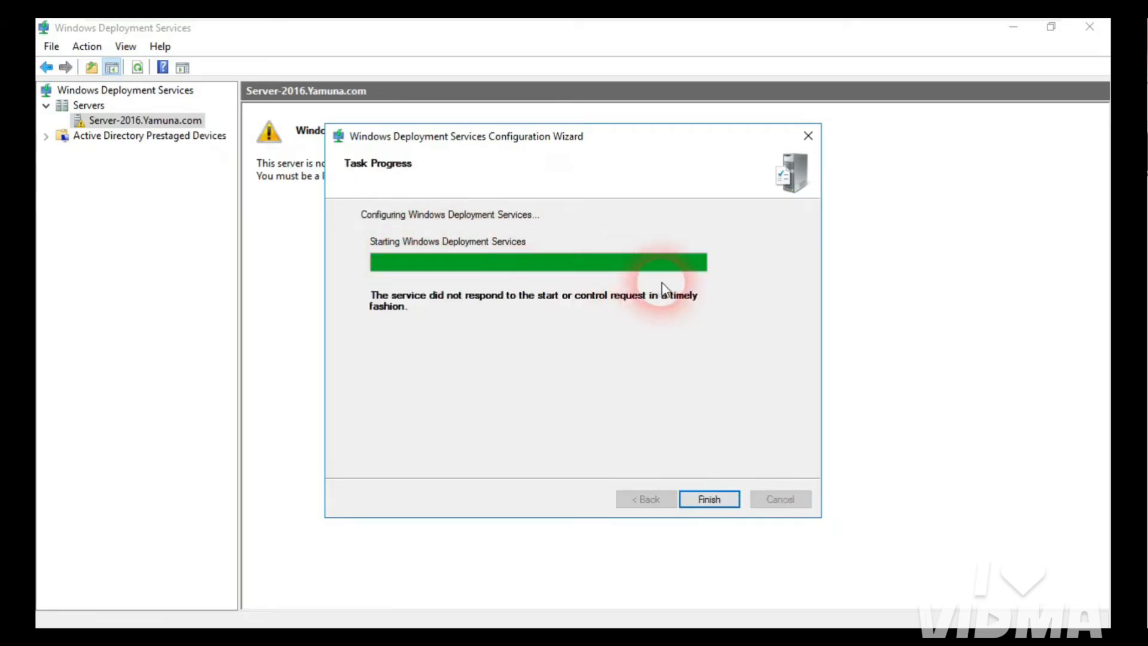
pyautogui.click(708, 499)
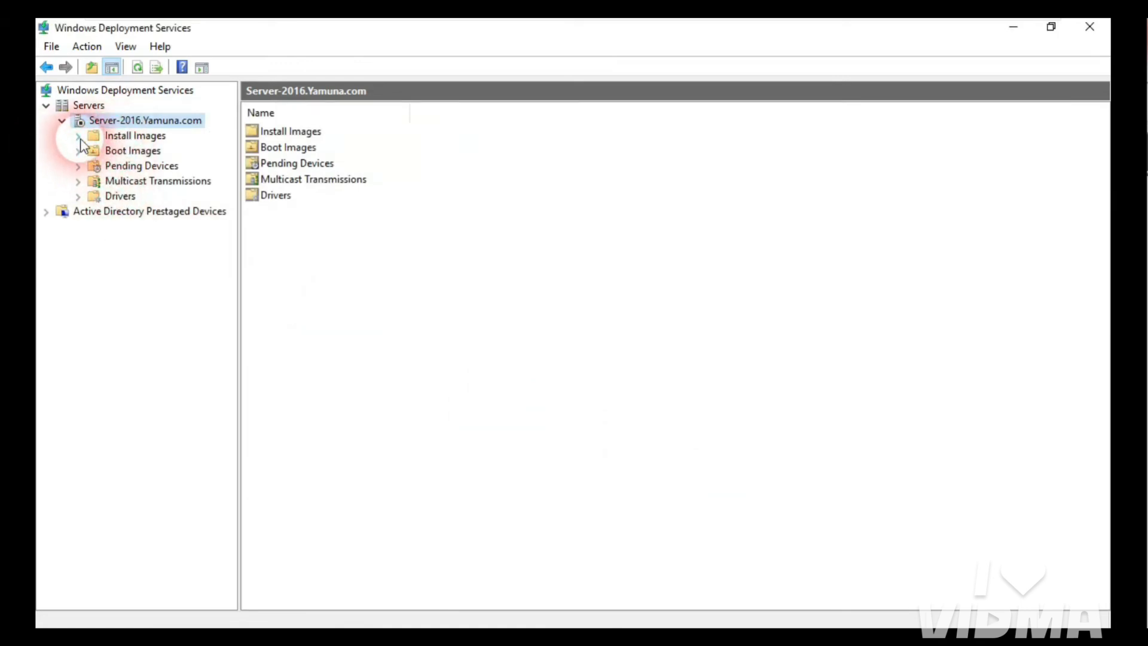
# Step: Start adding an install image into the new group ImageGroup1 and bring up the image file browser
pyautogui.click(141, 137)
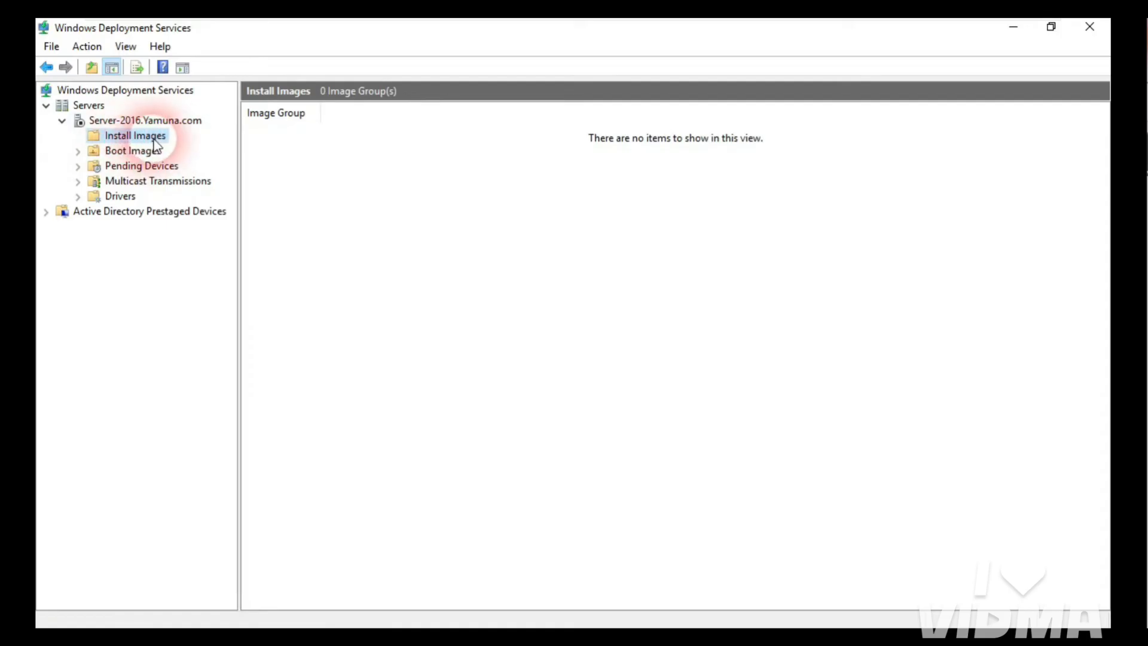
pyautogui.rightClick(155, 141)
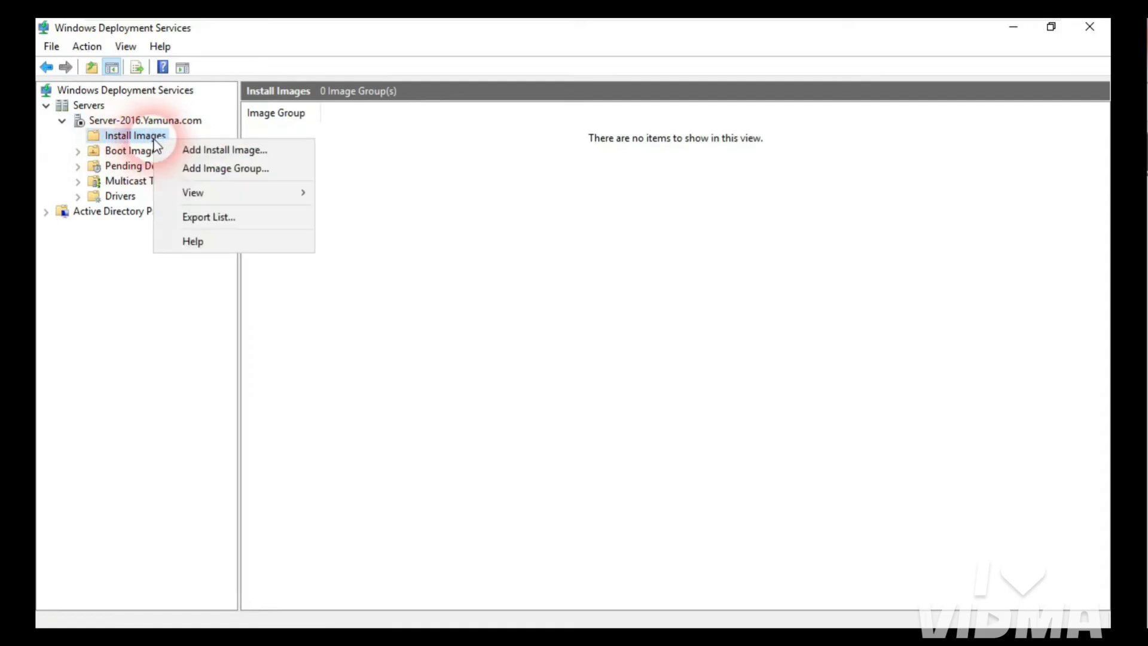
pyautogui.click(238, 150)
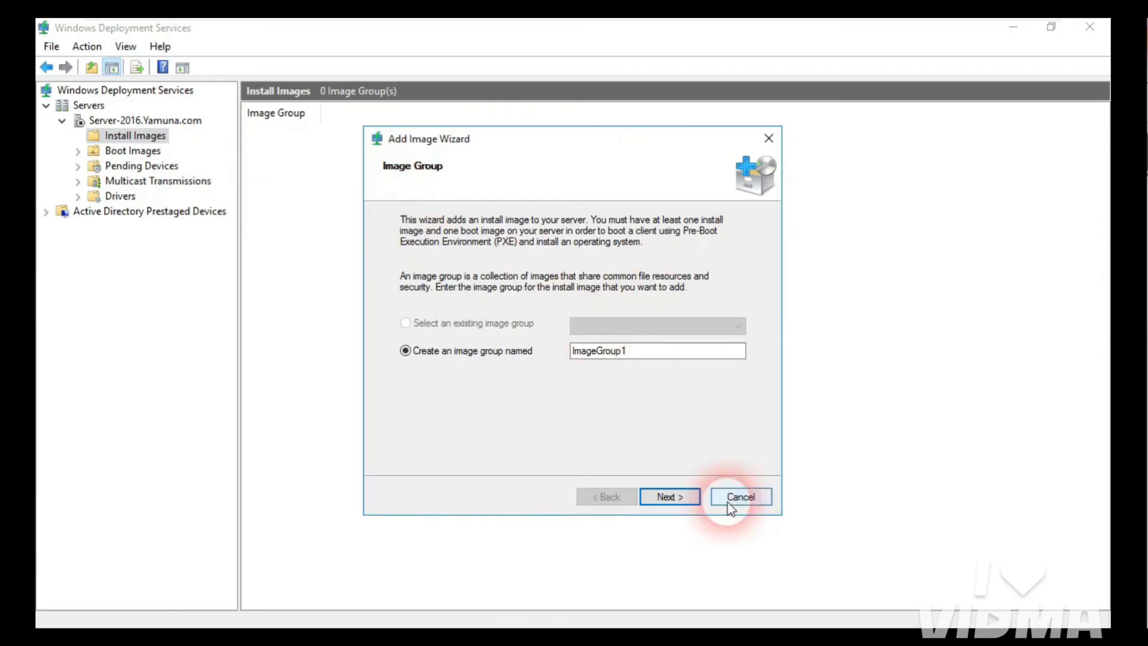
pyautogui.click(670, 497)
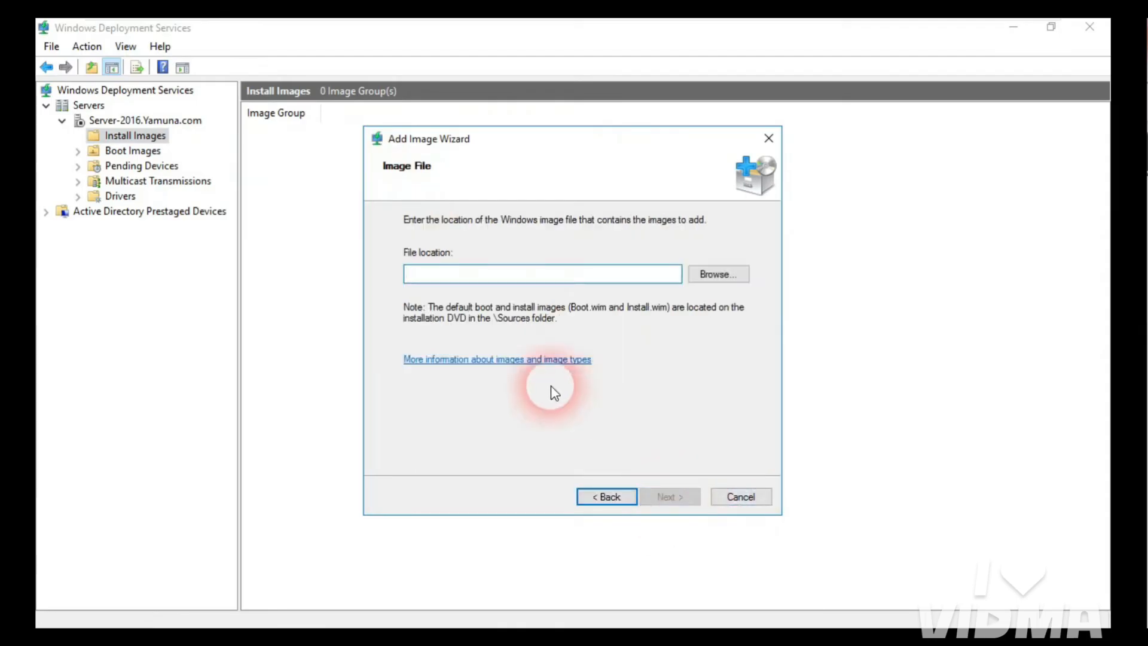
pyautogui.click(712, 275)
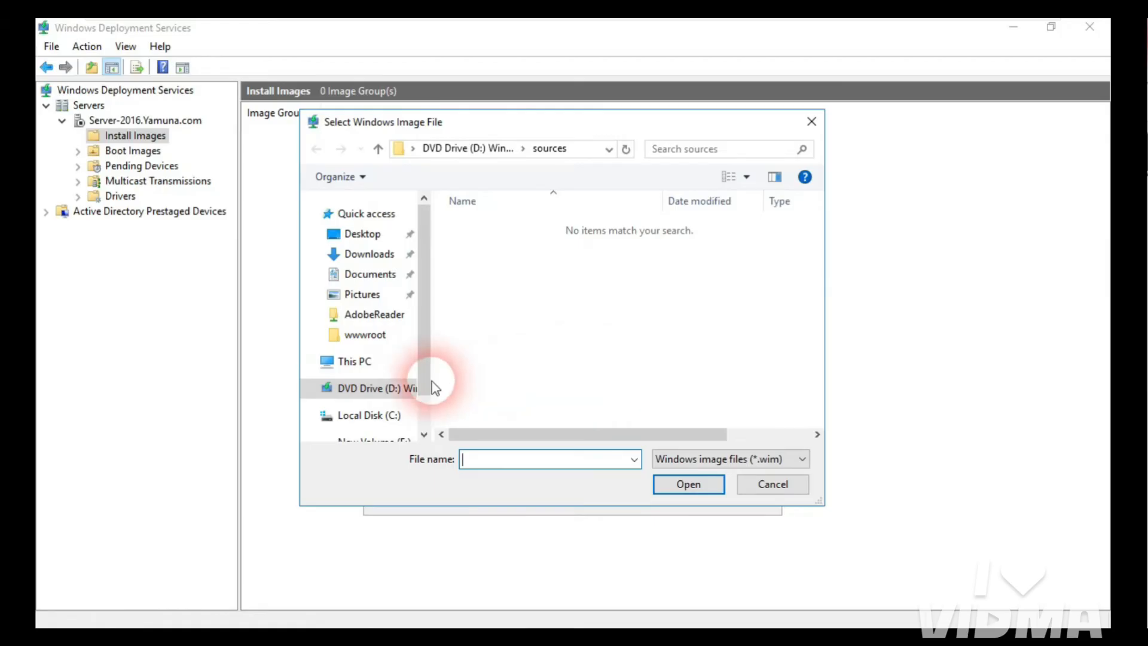
# Step: Browse to DVD Drive (D:) > x86 > sources and choose install.wim as the image file
pyautogui.click(383, 367)
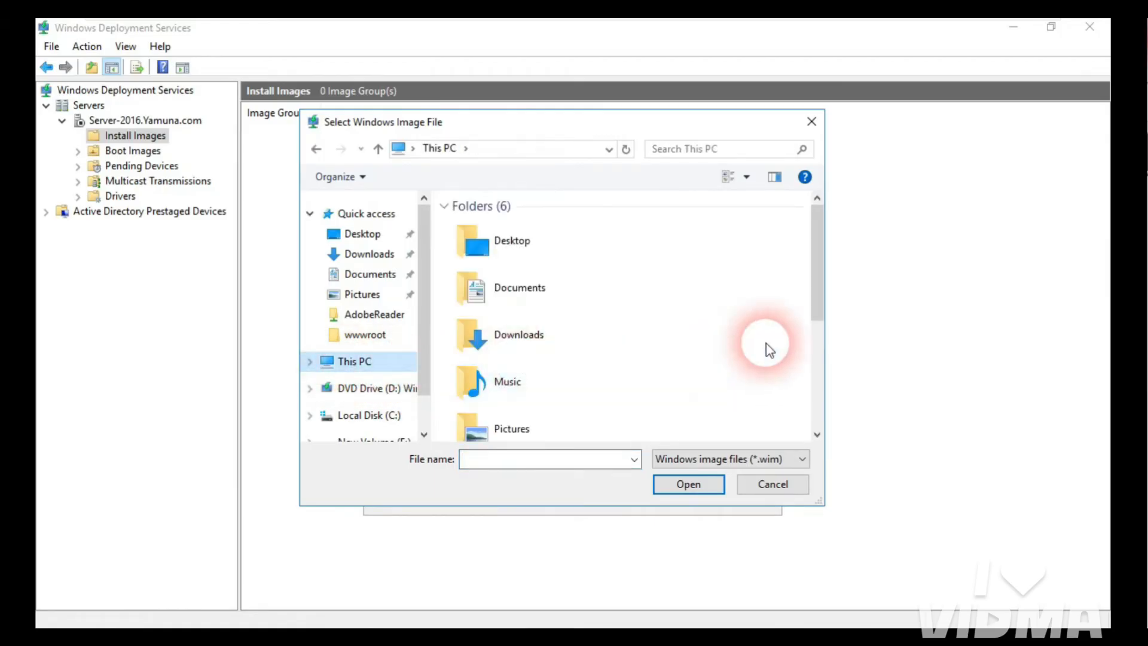
pyautogui.moveTo(818, 277); pyautogui.dragTo(820, 408)
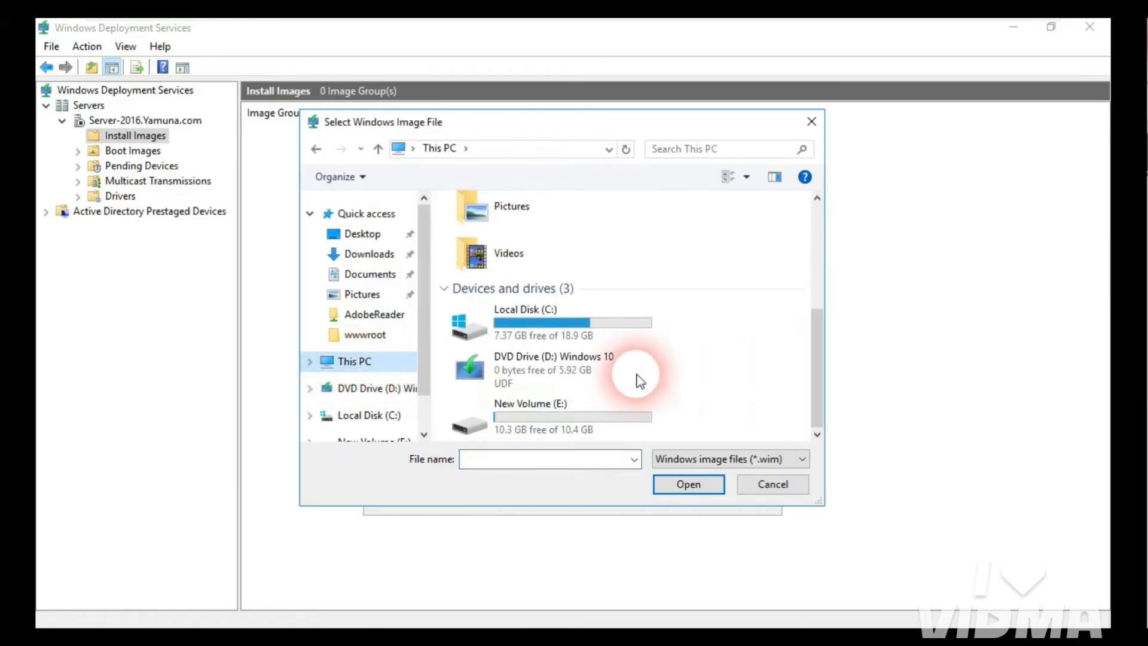
pyautogui.click(501, 381)
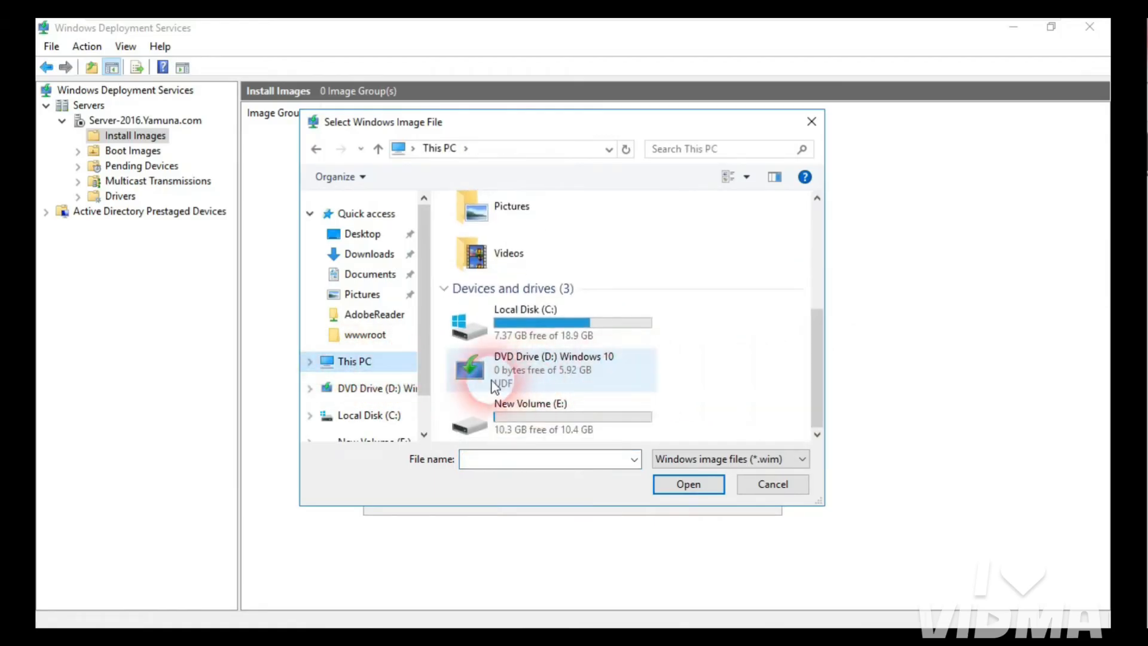
pyautogui.doubleClick(533, 375)
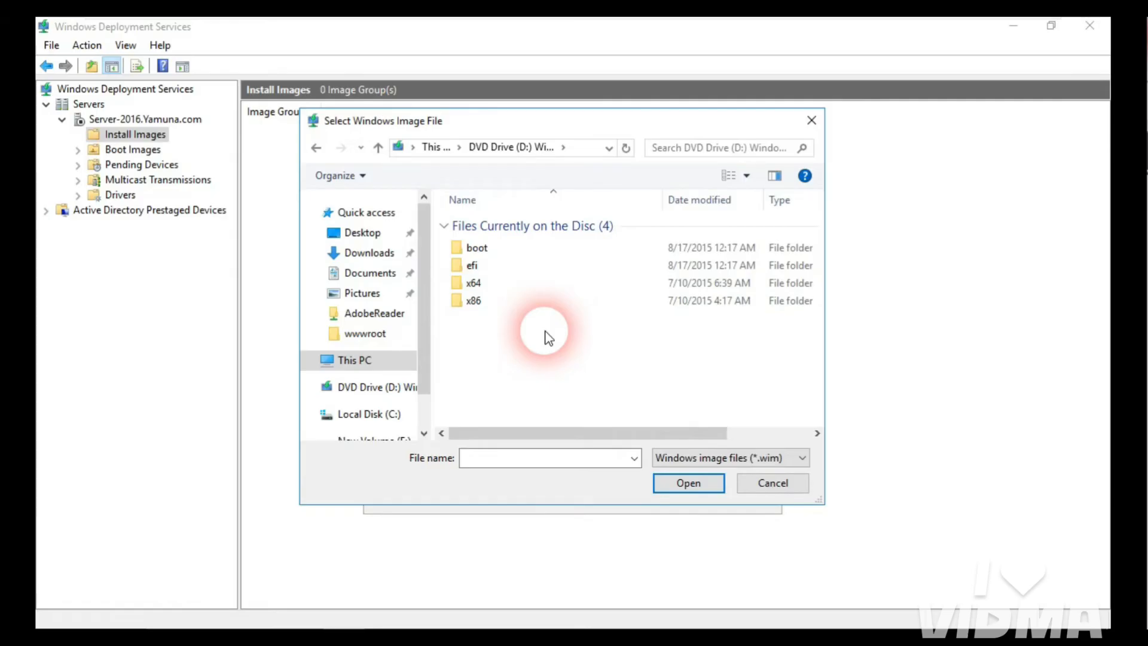
pyautogui.doubleClick(504, 304)
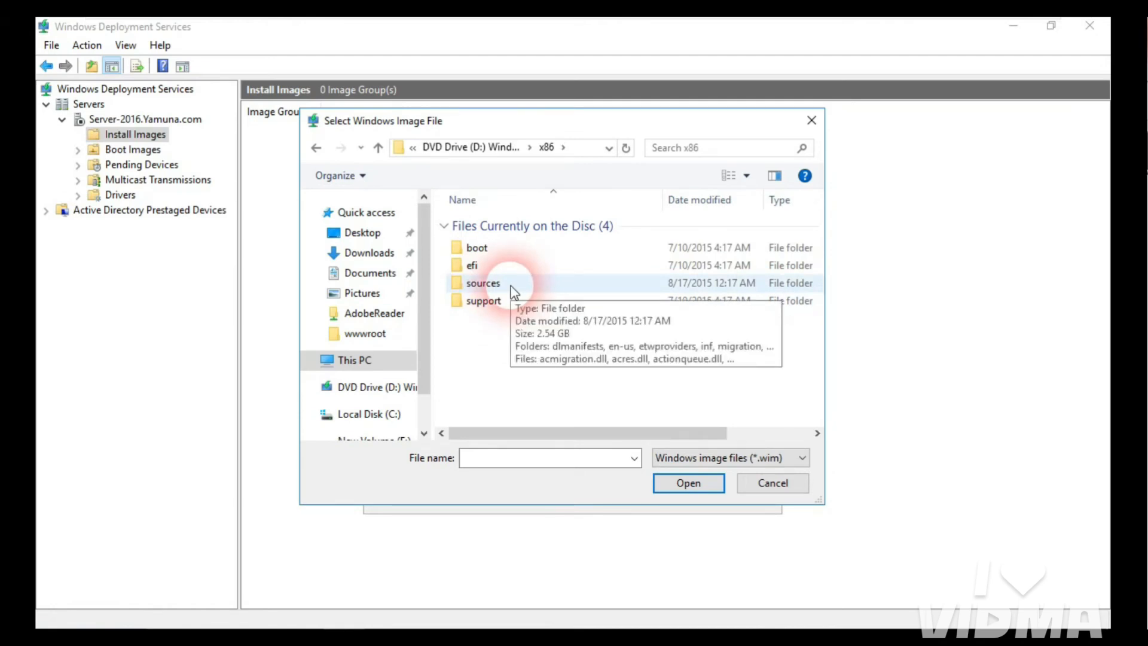
pyautogui.doubleClick(511, 286)
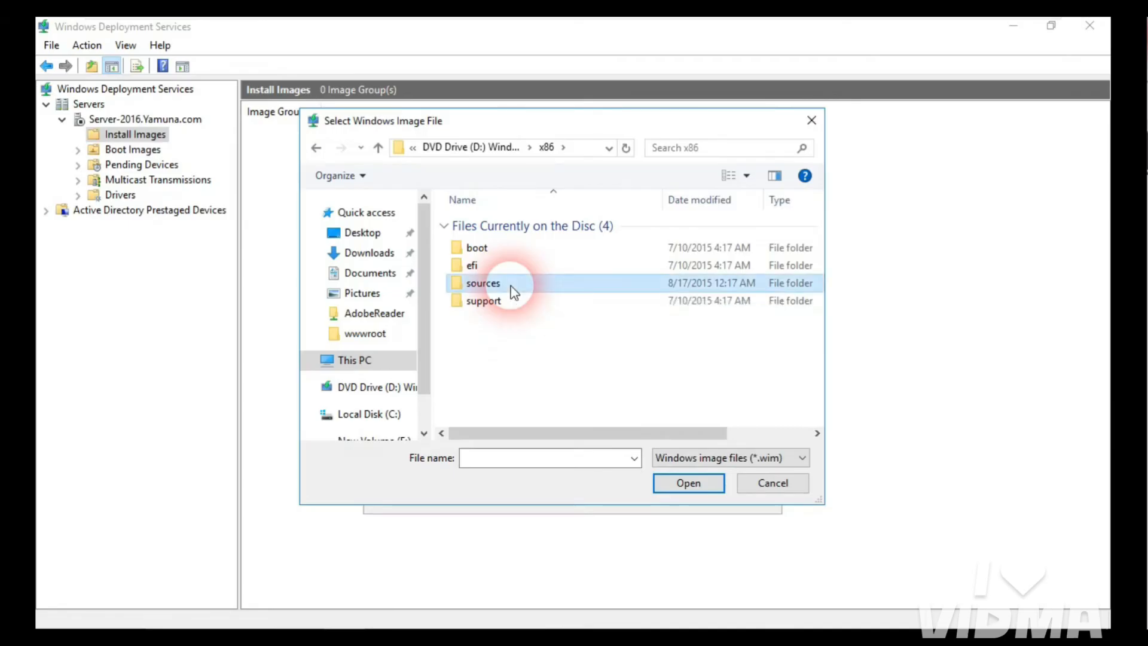
pyautogui.moveTo(818, 277); pyautogui.dragTo(818, 316)
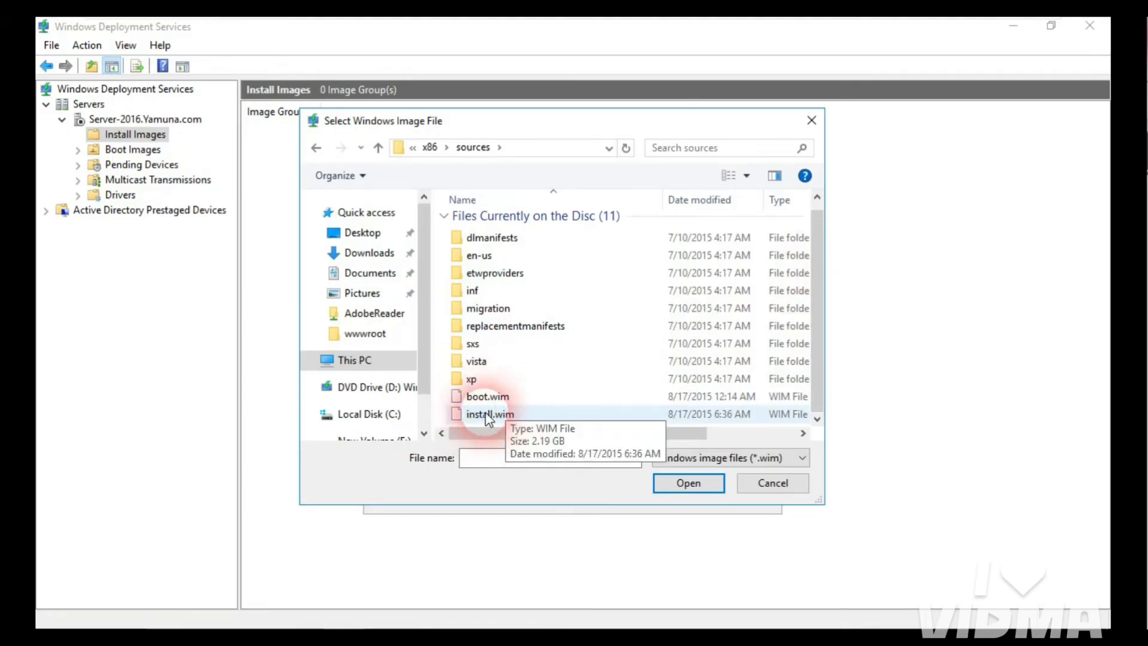
pyautogui.click(489, 419)
pyautogui.click(686, 491)
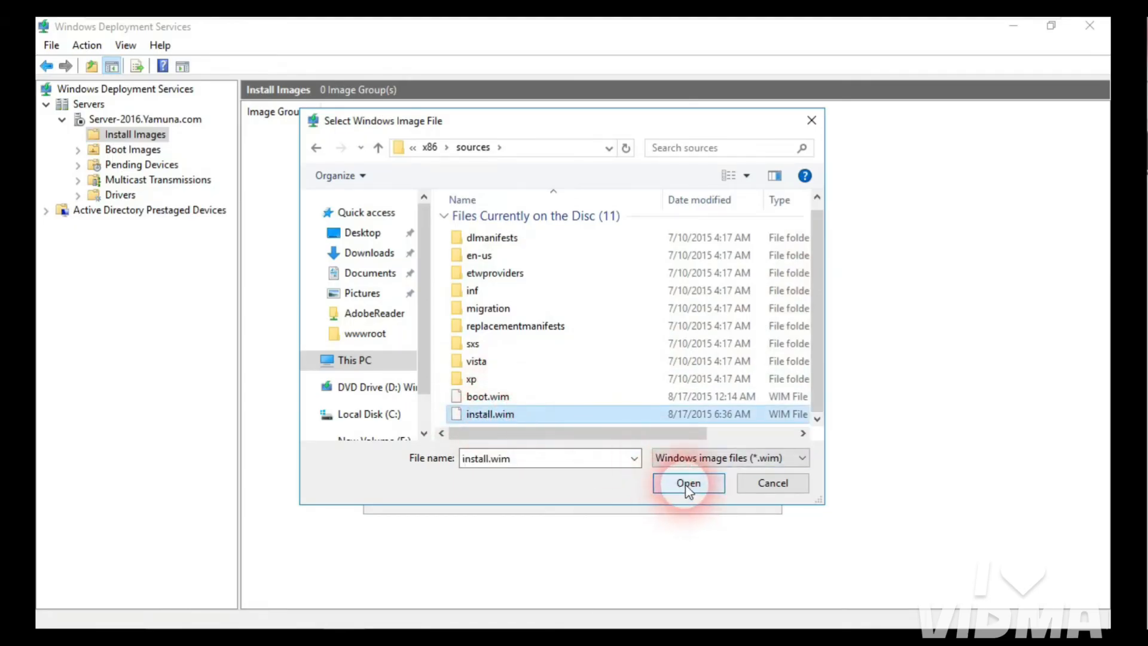
pyautogui.click(688, 486)
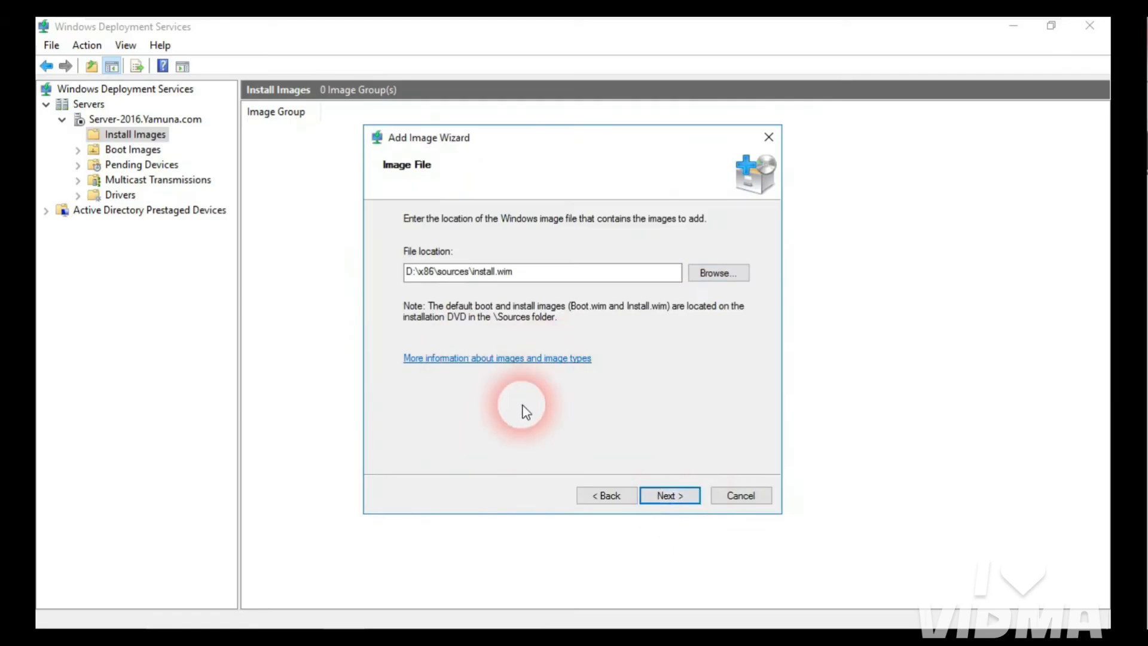
# Step: Uncheck every image in install.wim except Windows 10 Pro
pyautogui.click(682, 500)
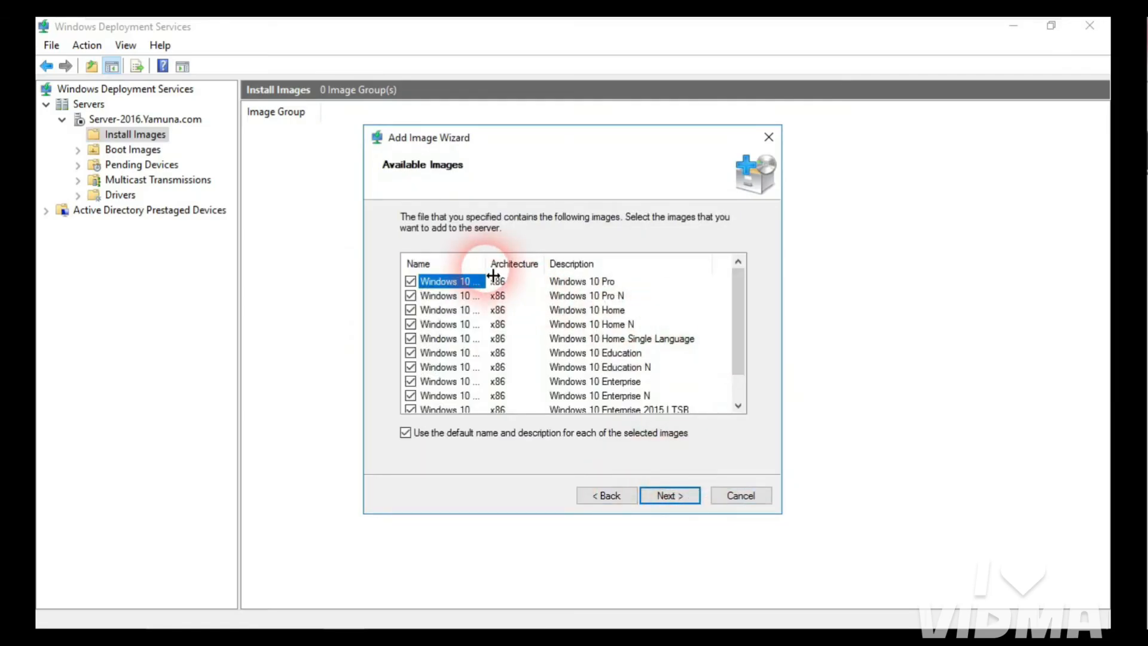
pyautogui.moveTo(493, 275); pyautogui.dragTo(518, 274)
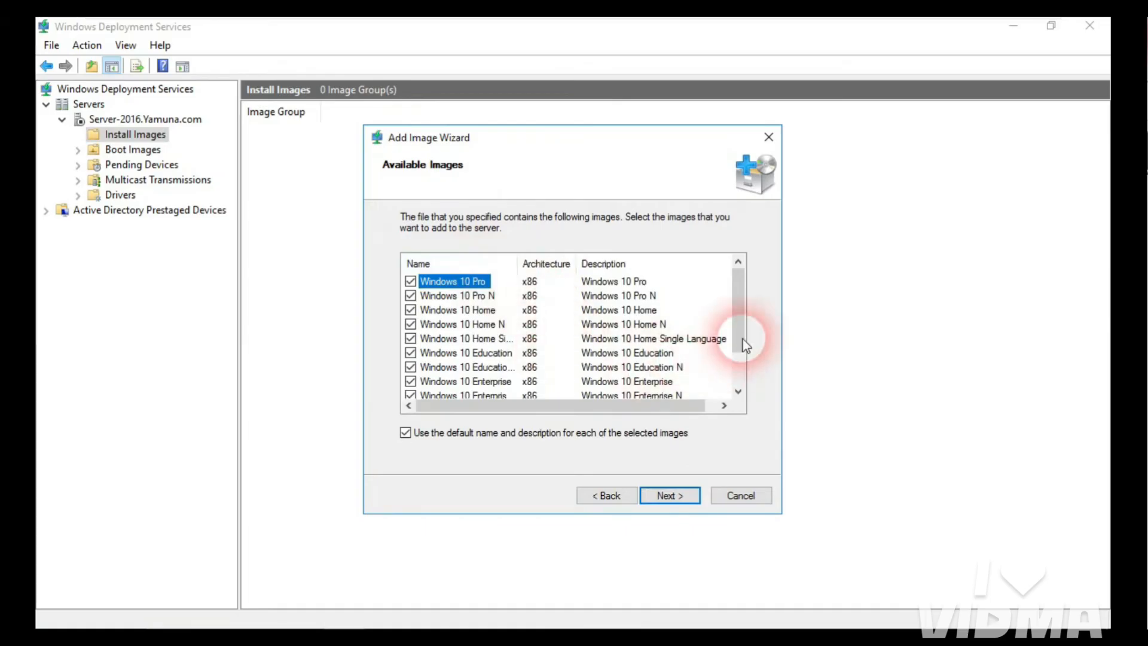
pyautogui.moveTo(744, 340); pyautogui.dragTo(743, 275)
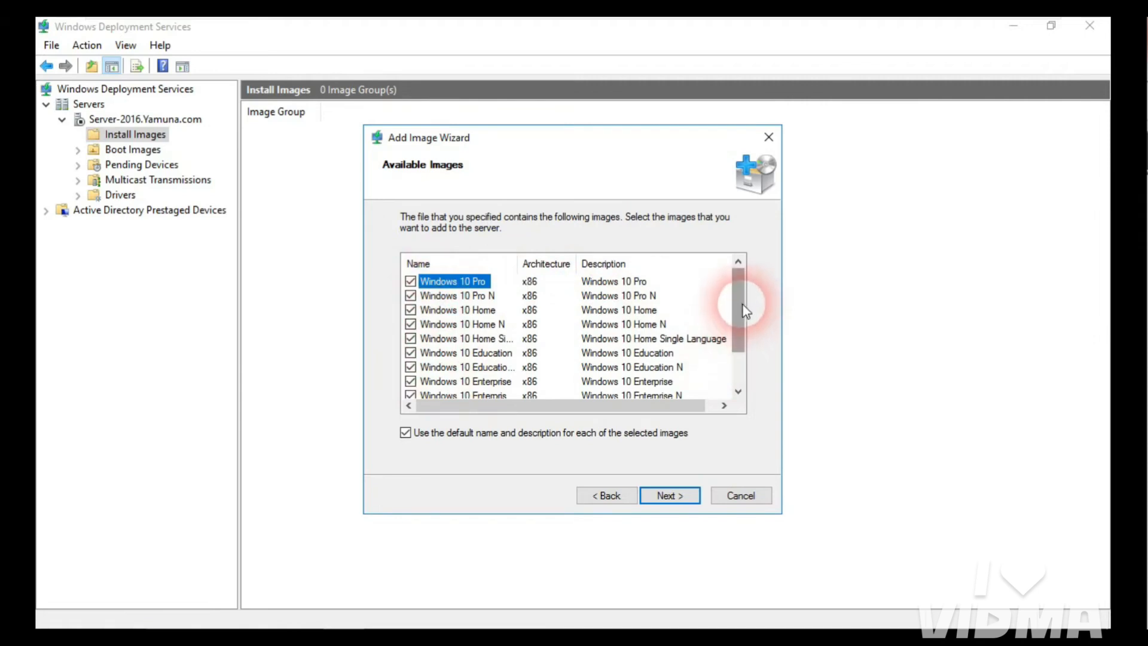
pyautogui.moveTo(745, 310)
pyautogui.mouseDown()
pyautogui.moveTo(740, 345)
pyautogui.moveTo(746, 294)
pyautogui.mouseUp()
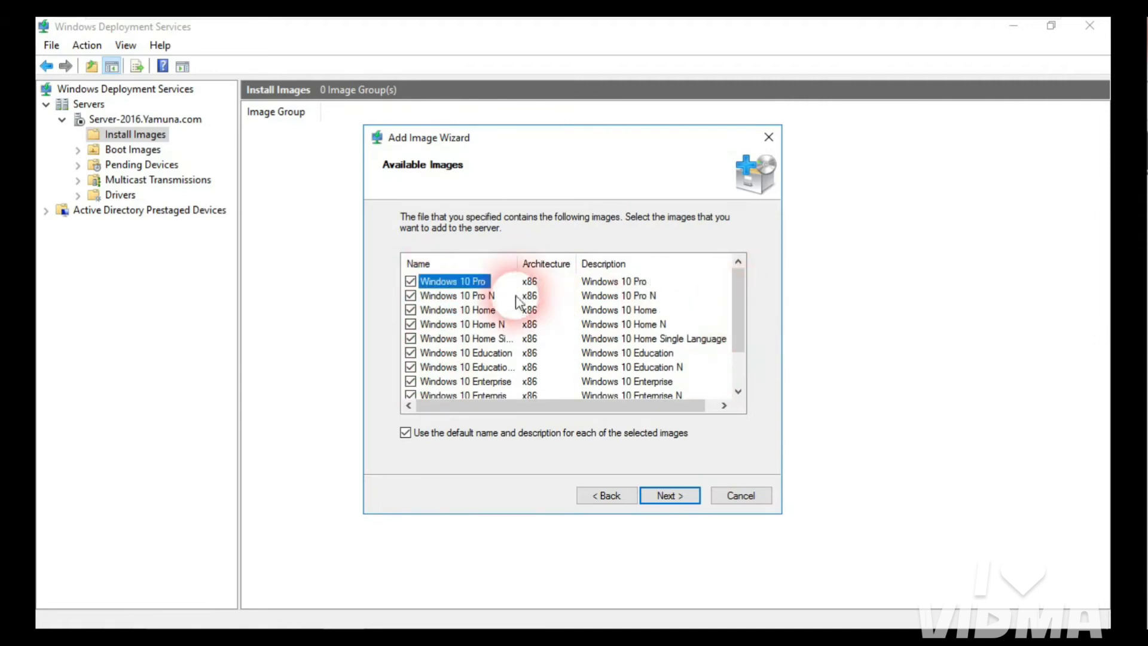
pyautogui.click(410, 296)
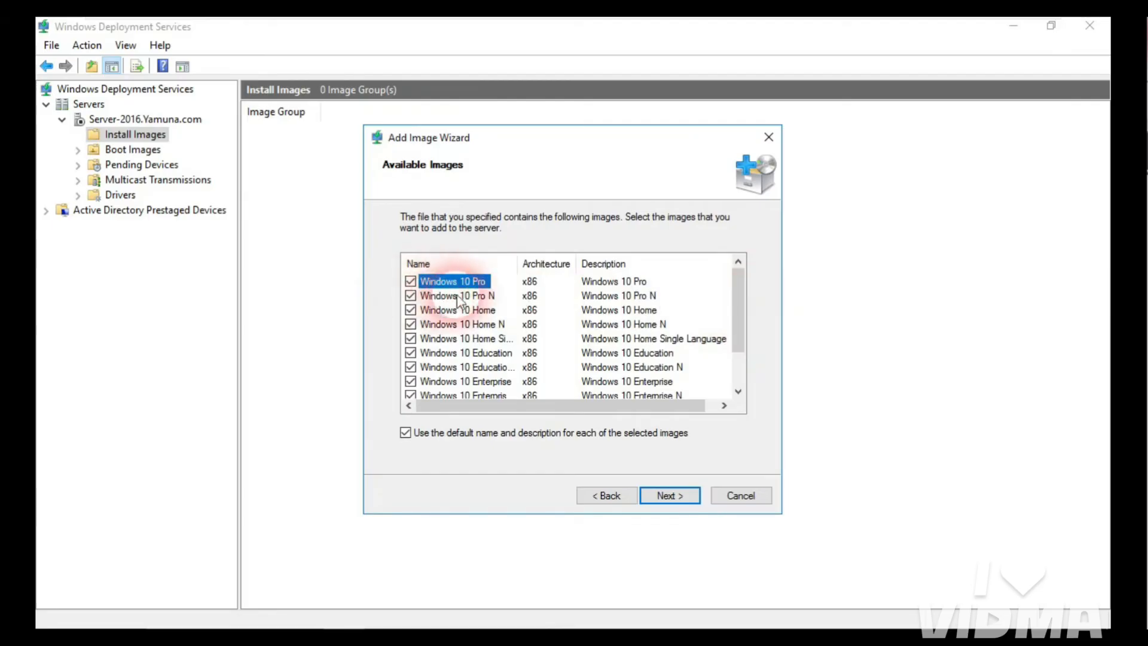
pyautogui.click(410, 309)
pyautogui.click(410, 324)
pyautogui.click(410, 339)
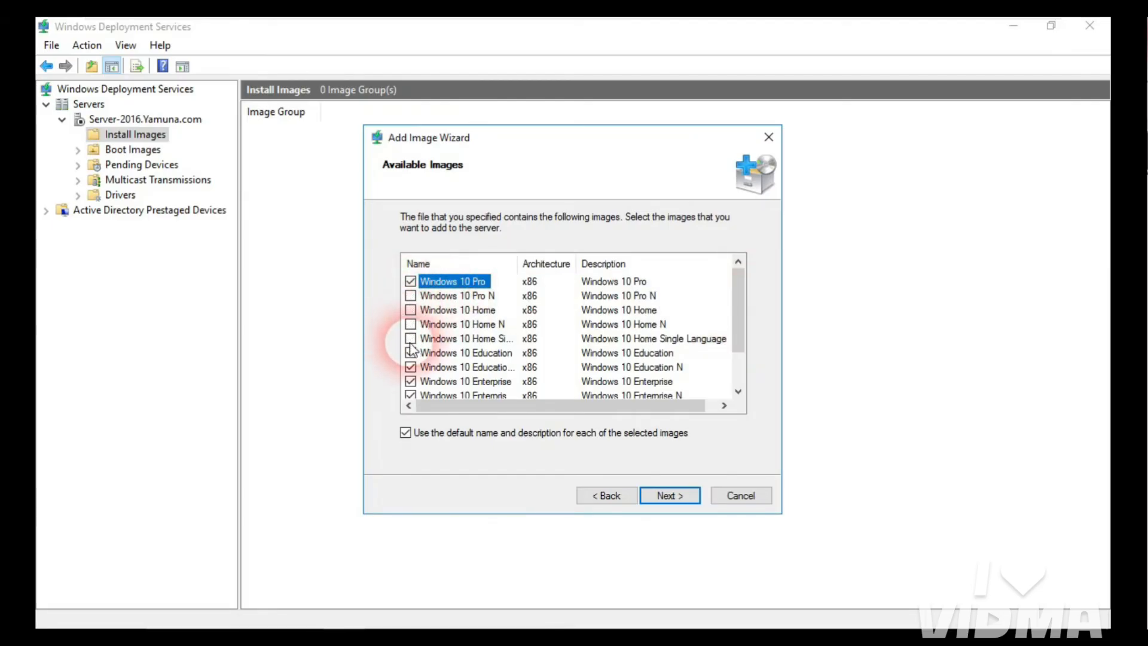
pyautogui.click(411, 353)
pyautogui.click(411, 367)
pyautogui.click(410, 381)
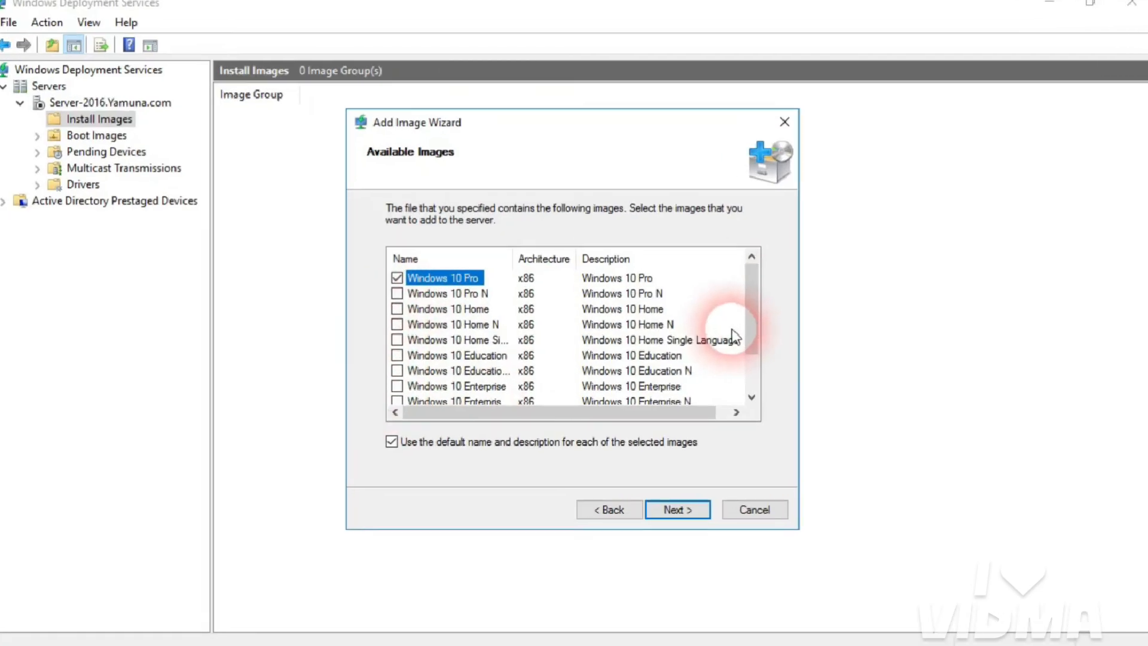
pyautogui.moveTo(739, 333)
pyautogui.mouseDown()
pyautogui.moveTo(739, 364)
pyautogui.moveTo(742, 326)
pyautogui.mouseUp()
pyautogui.click(411, 382)
pyautogui.click(410, 368)
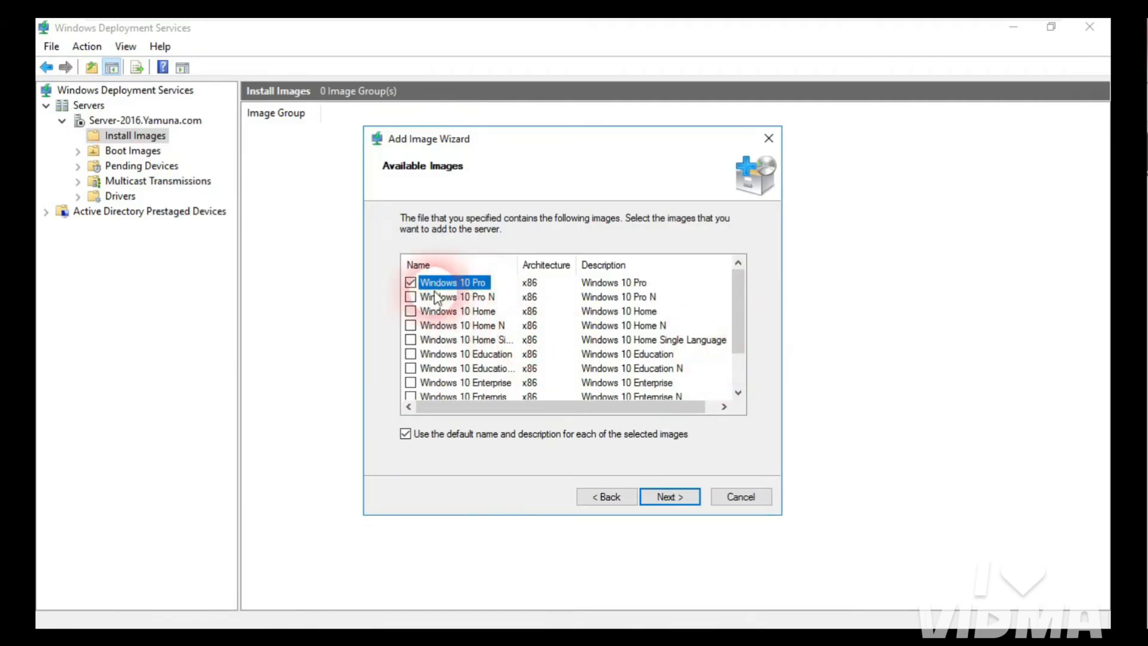
# Step: Add the Windows 10 Pro image, then close the wizard after the invalid-or-corrupt file error
pyautogui.click(668, 497)
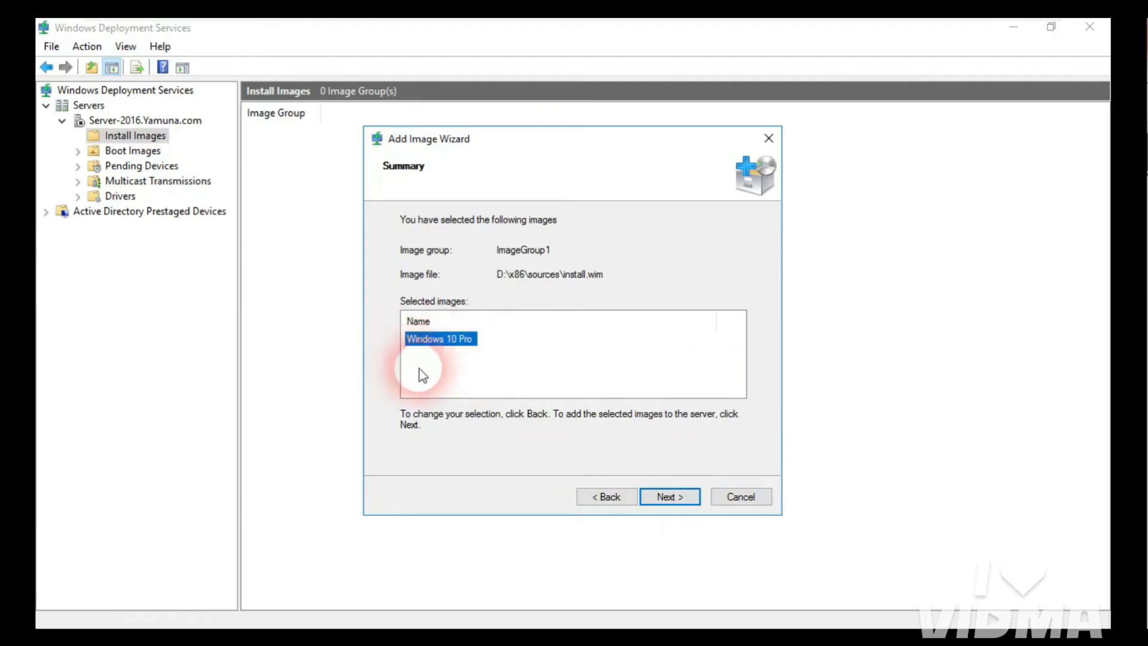
pyautogui.click(667, 499)
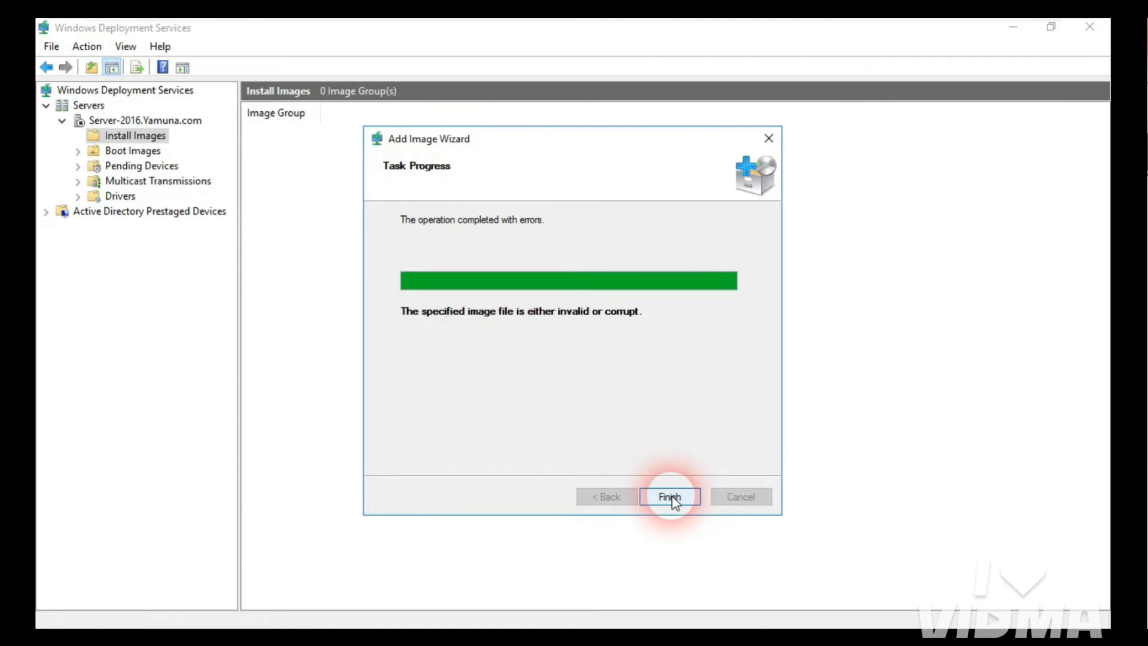
pyautogui.click(670, 498)
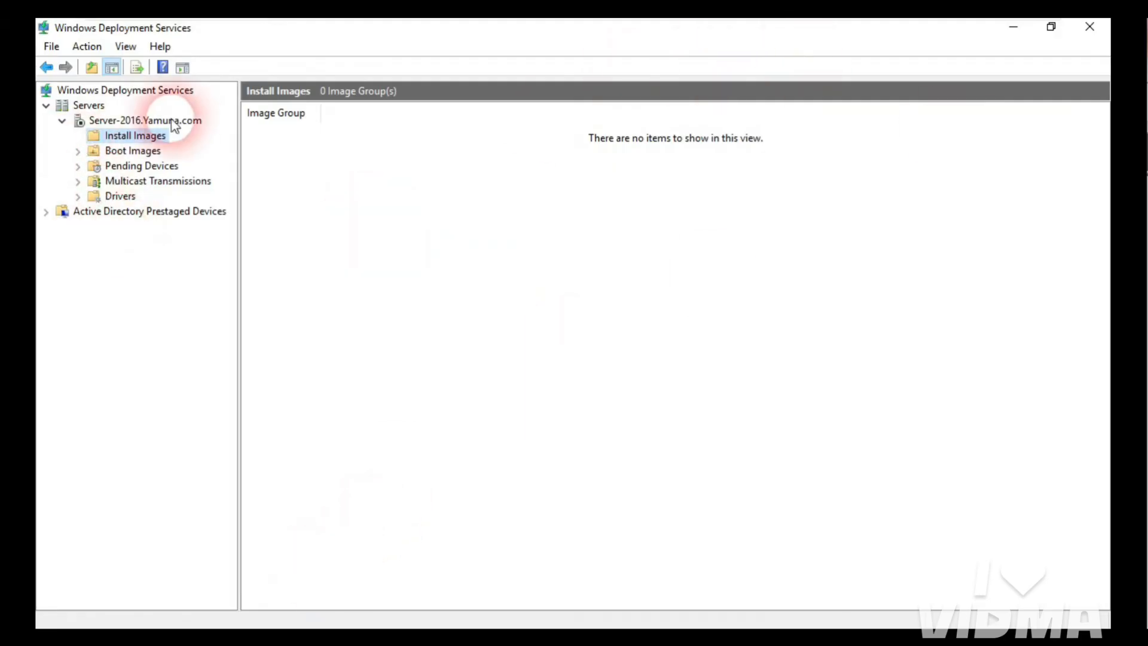
# Step: Restart Add Install Image into ImageGroup1 with sources\install.wim as the image file
pyautogui.rightClick(152, 136)
pyautogui.click(222, 144)
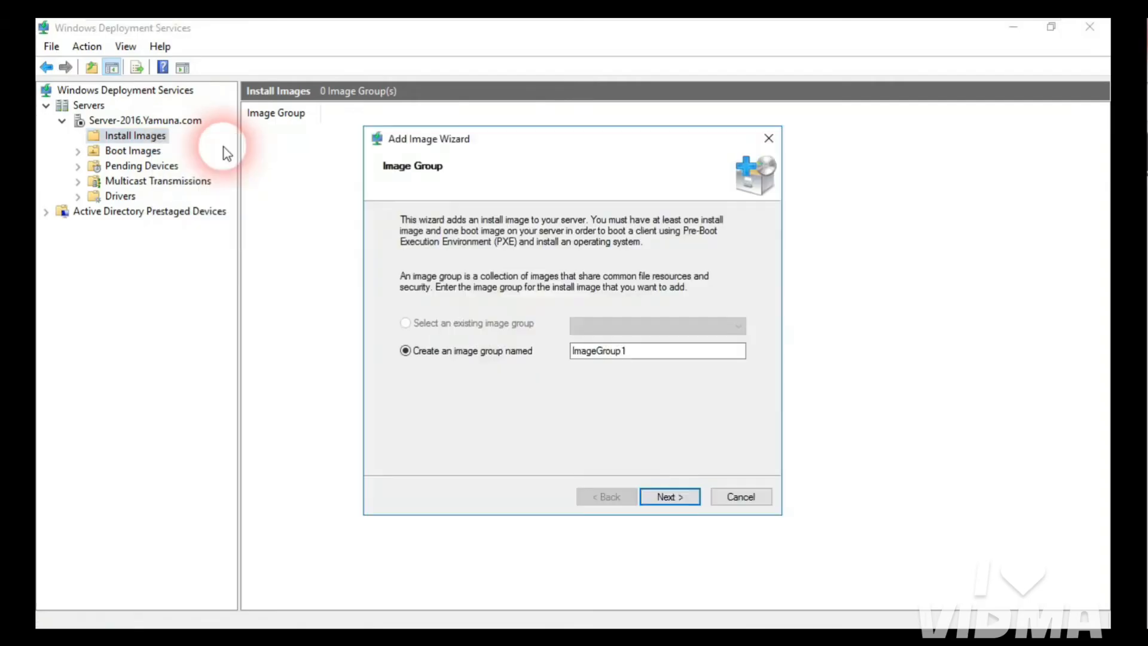
pyautogui.click(670, 496)
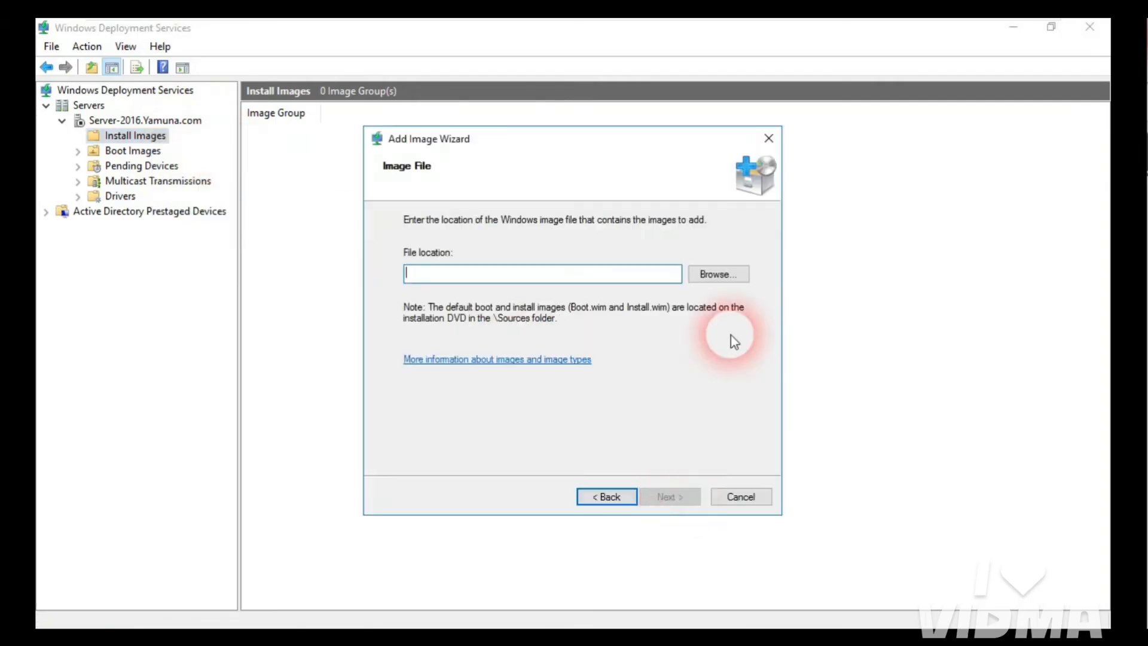
pyautogui.click(723, 272)
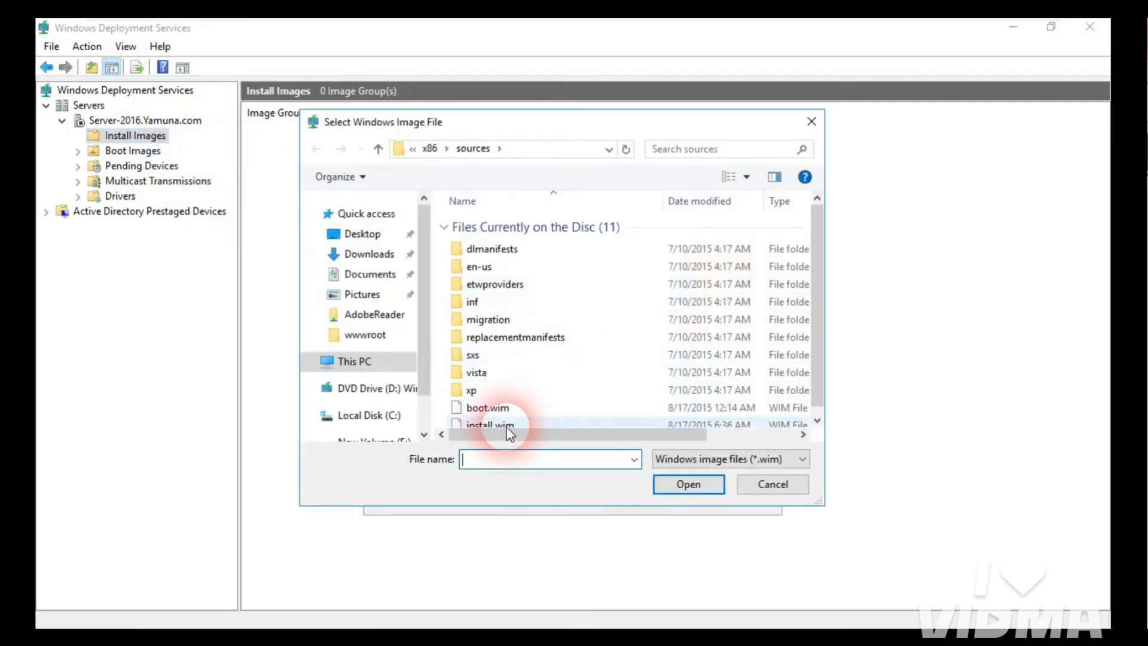
pyautogui.click(499, 424)
pyautogui.click(700, 494)
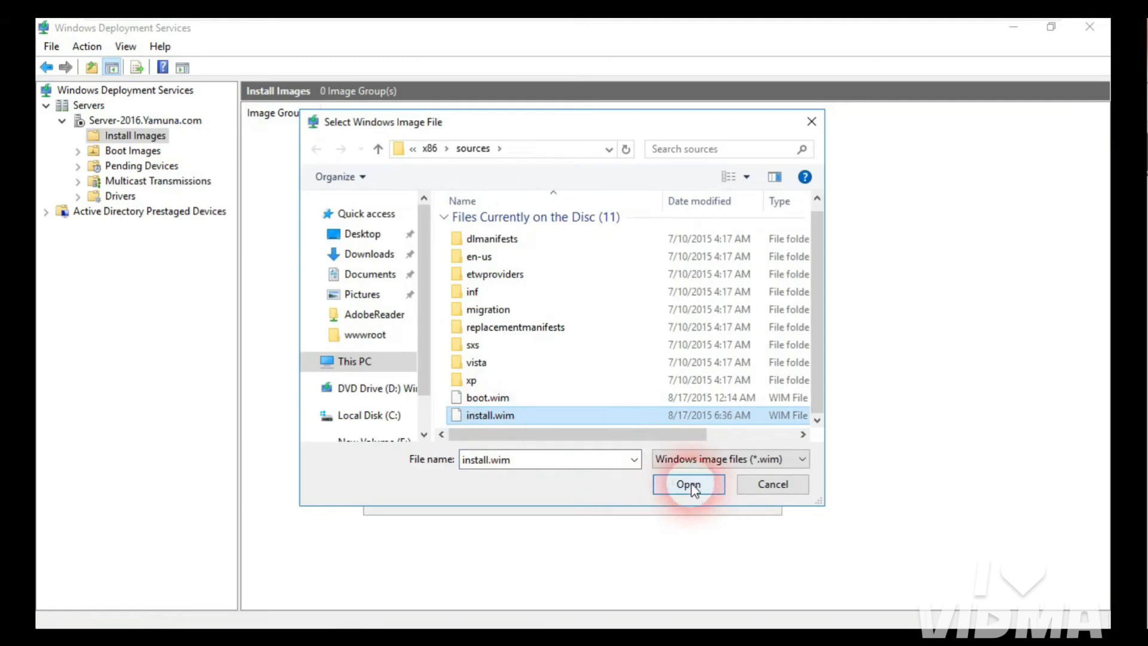
pyautogui.click(676, 497)
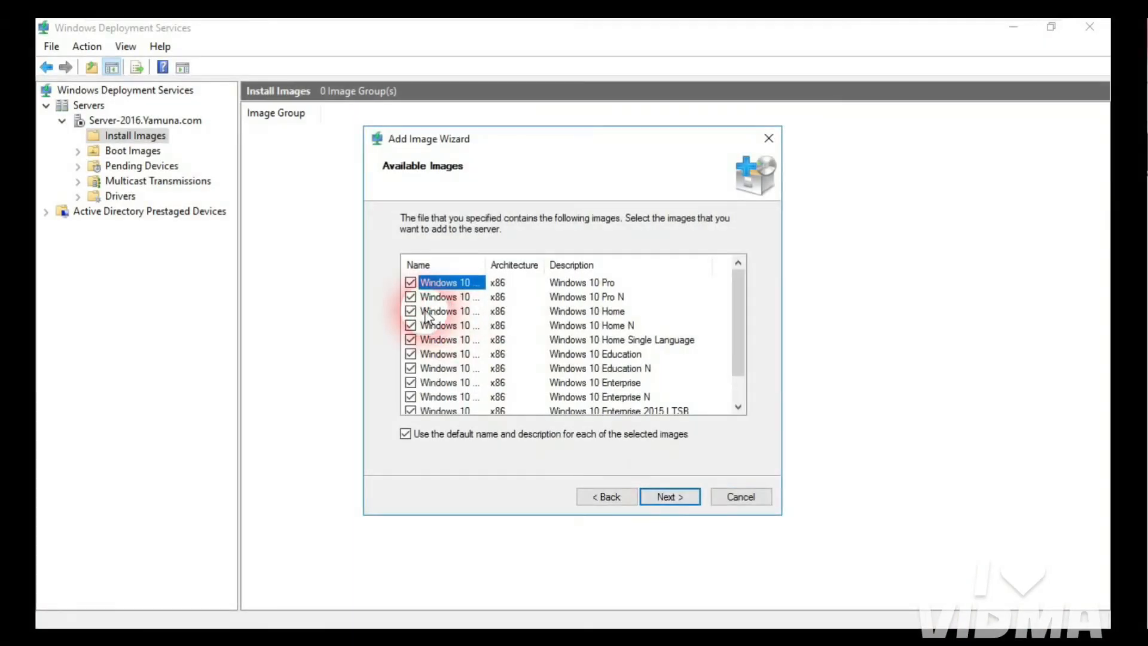
# Step: Uncheck all images except Windows 10 Pro and continue to the summary
pyautogui.click(418, 297)
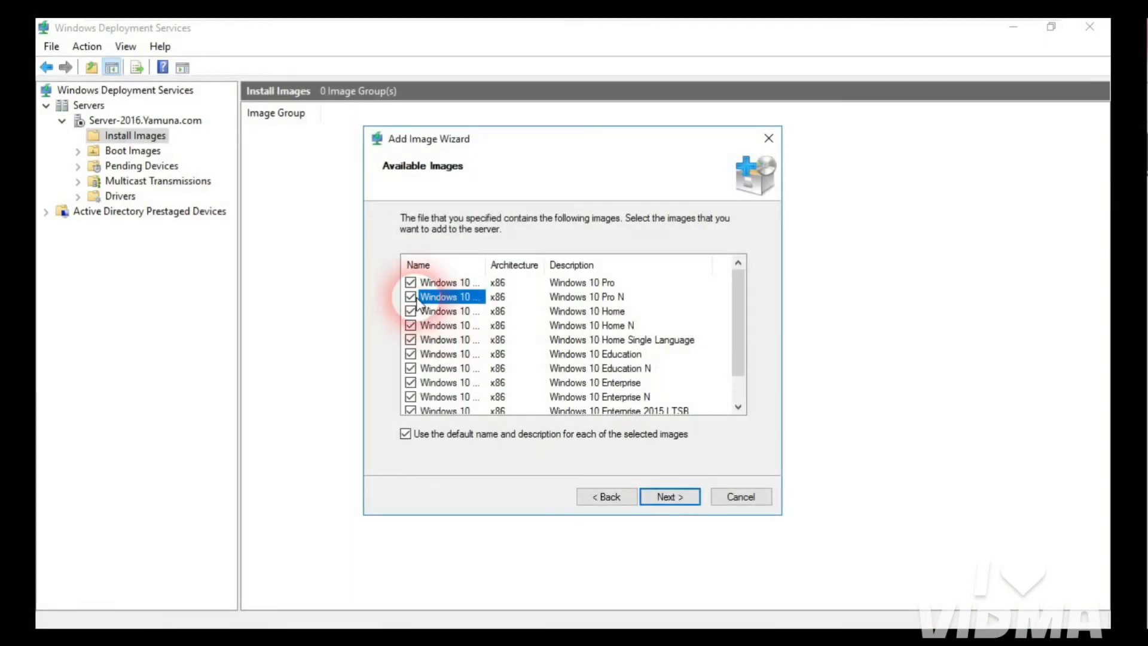
pyautogui.click(410, 296)
pyautogui.click(411, 311)
pyautogui.click(410, 326)
pyautogui.click(411, 340)
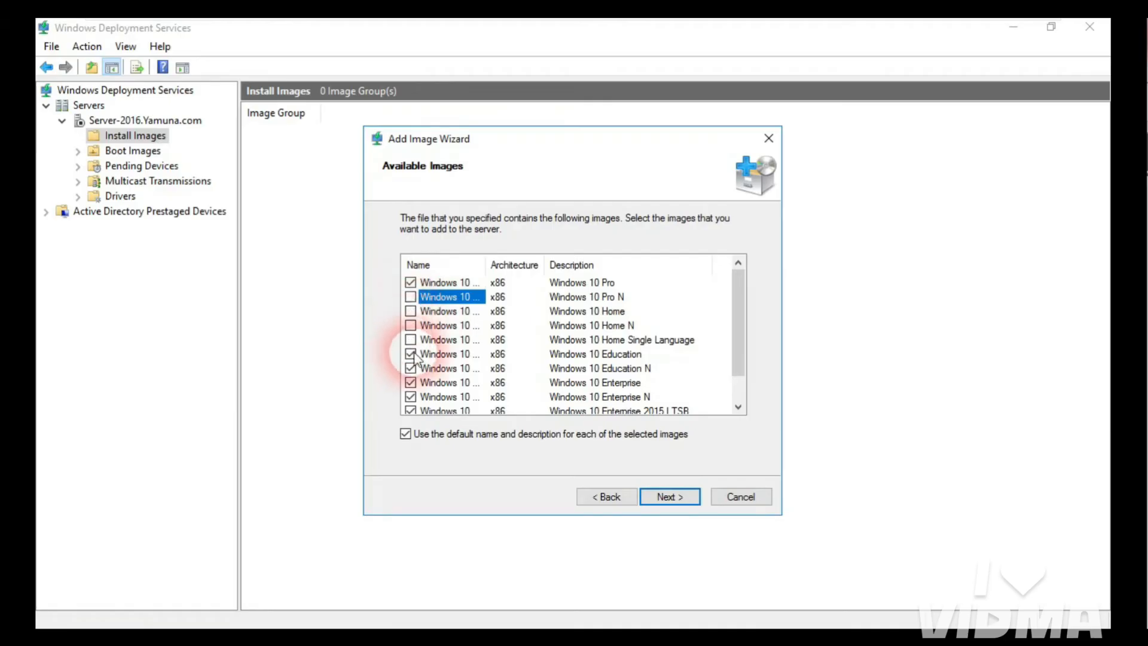
pyautogui.click(411, 354)
pyautogui.click(410, 383)
pyautogui.click(410, 397)
pyautogui.click(411, 411)
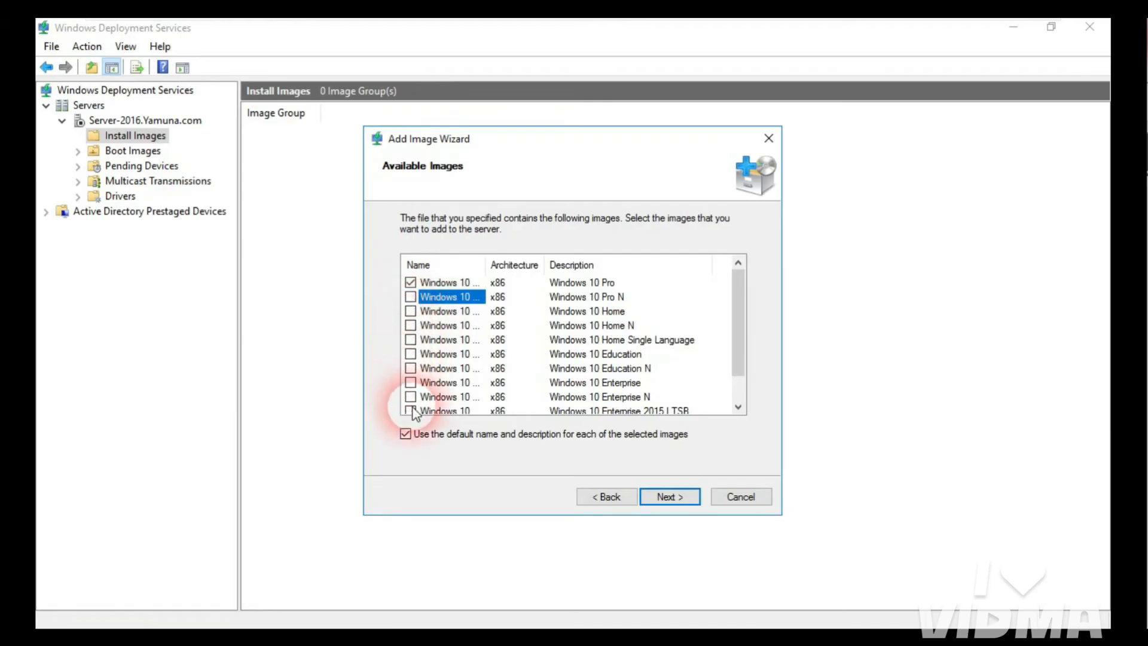
pyautogui.moveTo(735, 353); pyautogui.dragTo(741, 400)
pyautogui.click(410, 397)
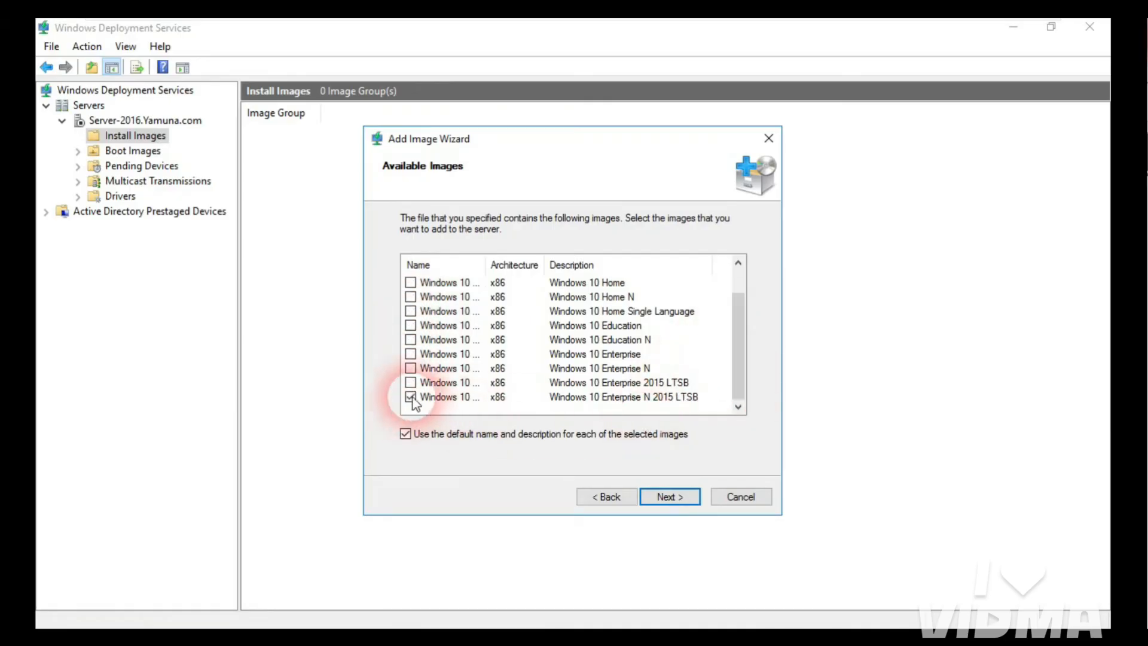
pyautogui.click(670, 497)
# Step: Retry adding Windows 10 Pro, dismiss the corrupt-file error, minimize the console and view This PC
pyautogui.click(674, 500)
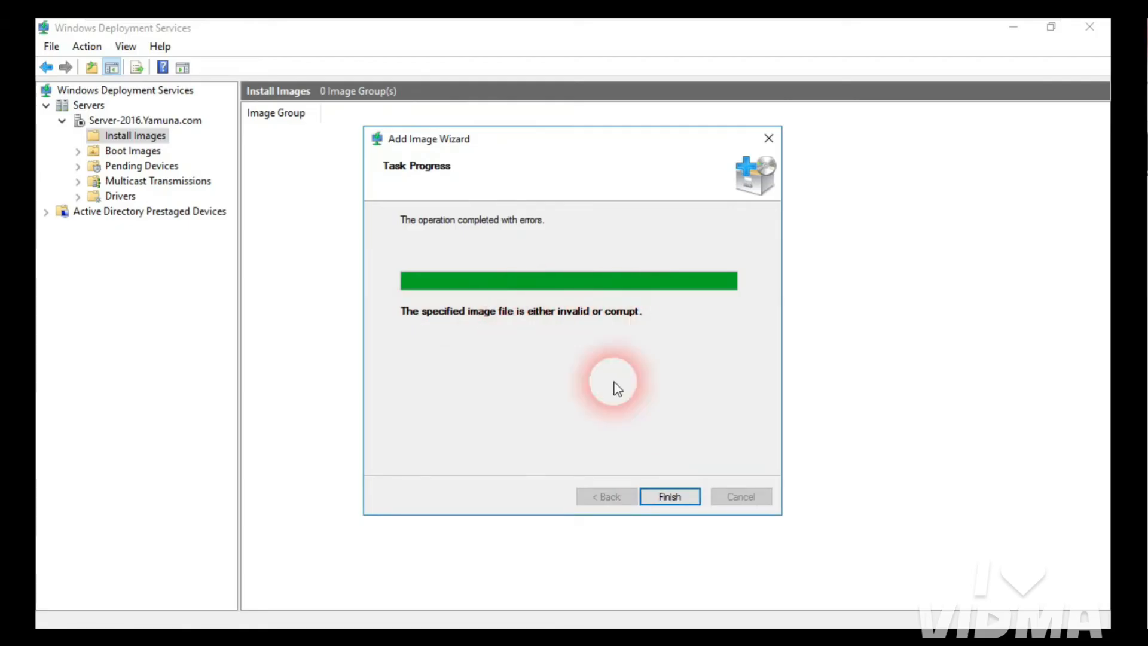
pyautogui.click(671, 497)
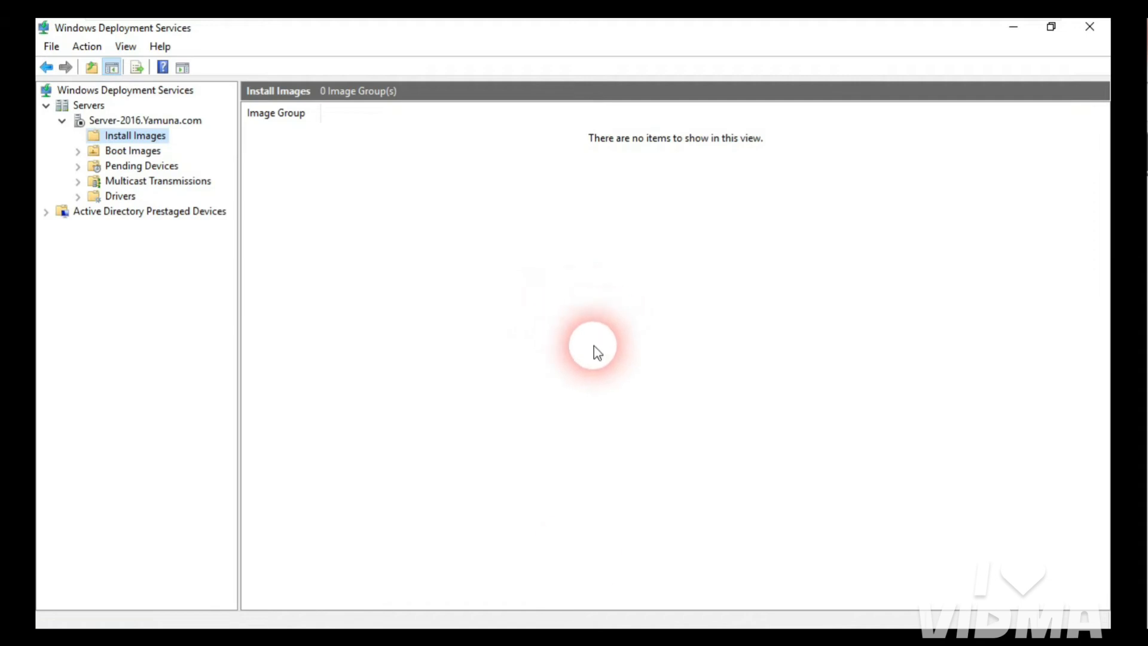
pyautogui.click(1012, 27)
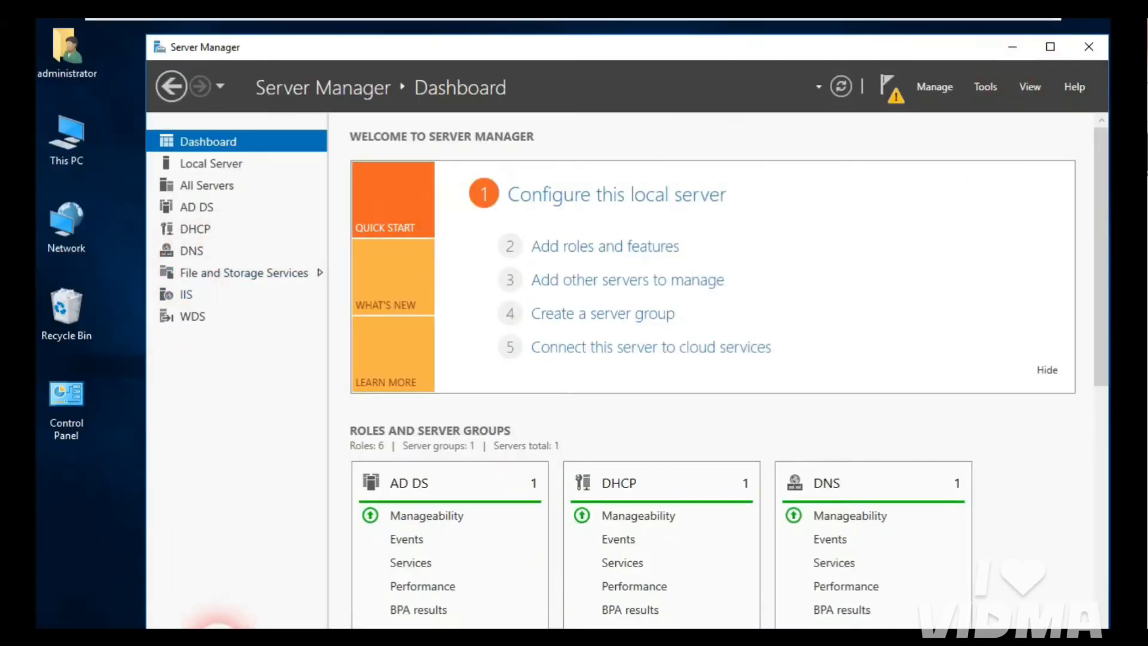
pyautogui.press('super+e')
pyautogui.click(411, 422)
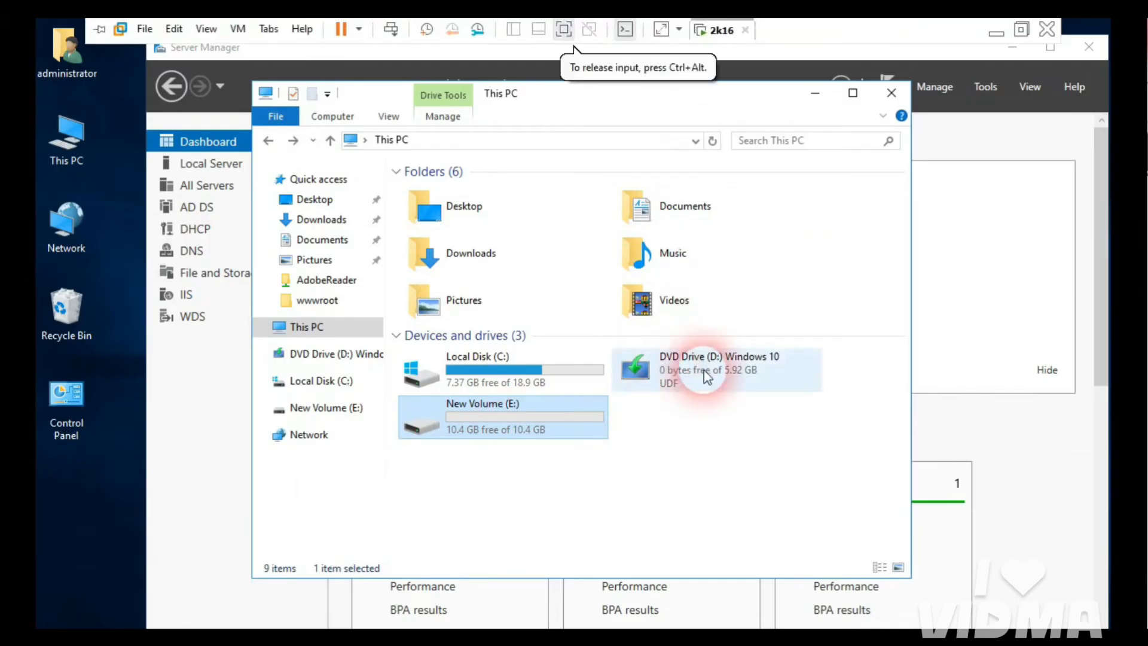
# Step: Eject the Windows 10 disc and mount the Windows 8.1 Pro 32Bit ISO on the connected virtual DVD drive
pyautogui.rightClick(682, 372)
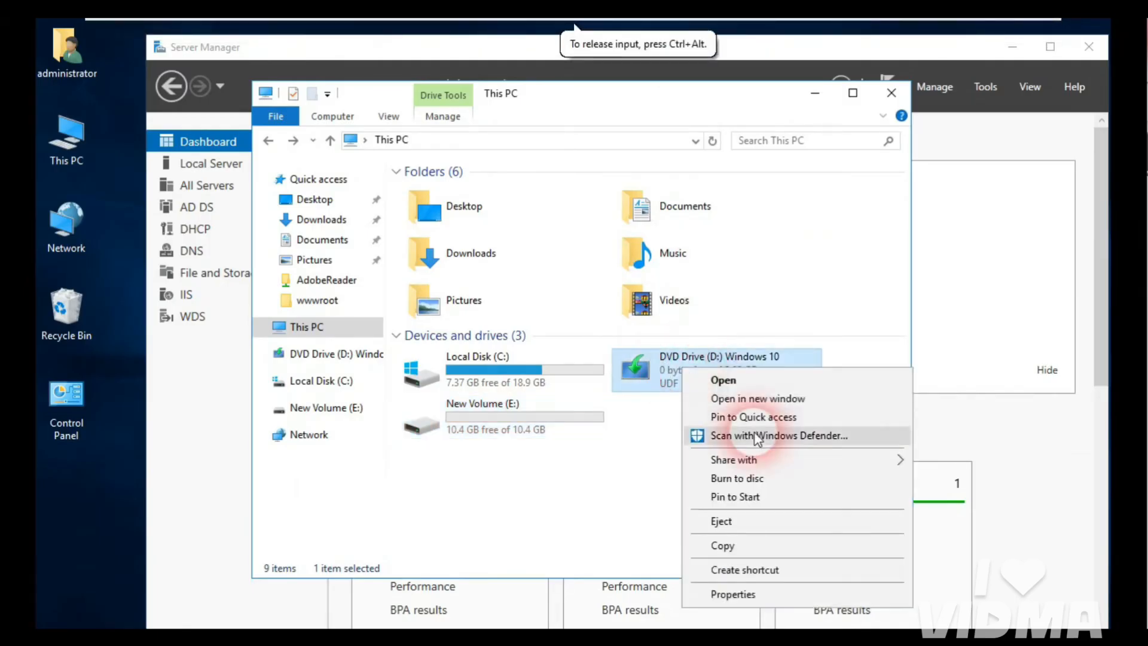
pyautogui.click(742, 528)
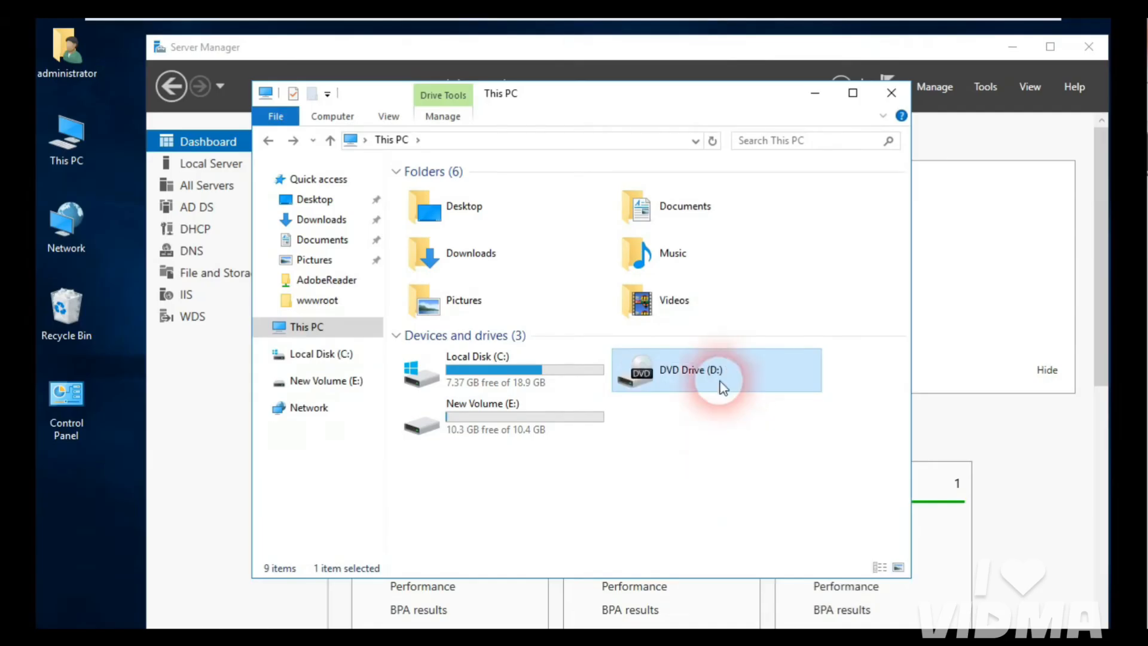
pyautogui.moveTo(774, 20)
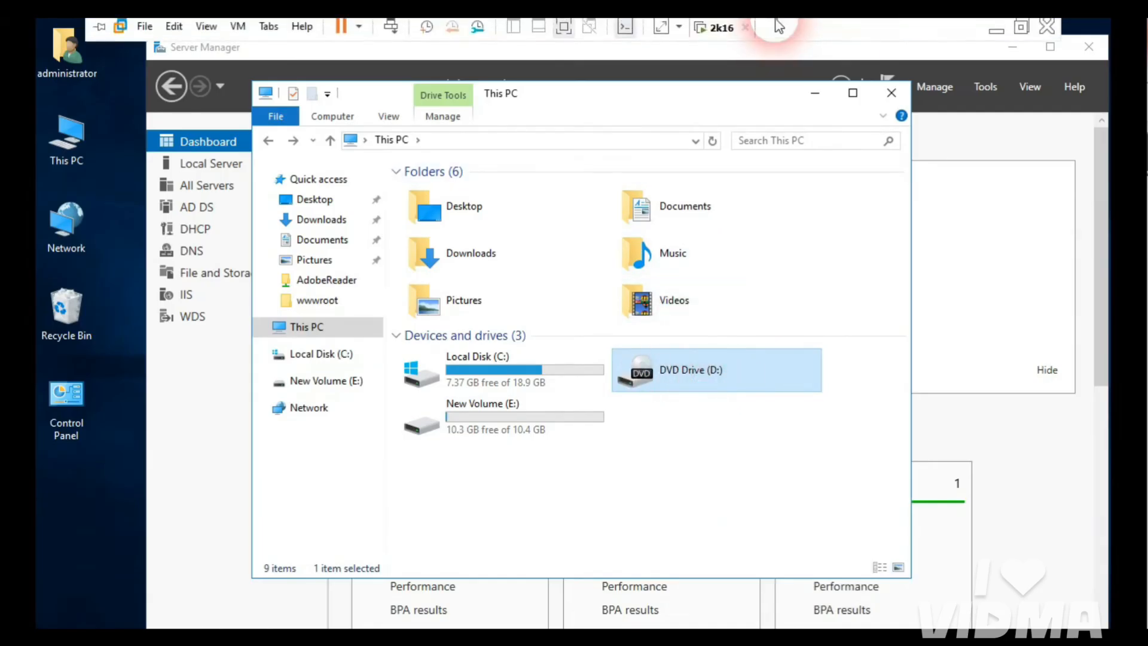
pyautogui.rightClick(730, 41)
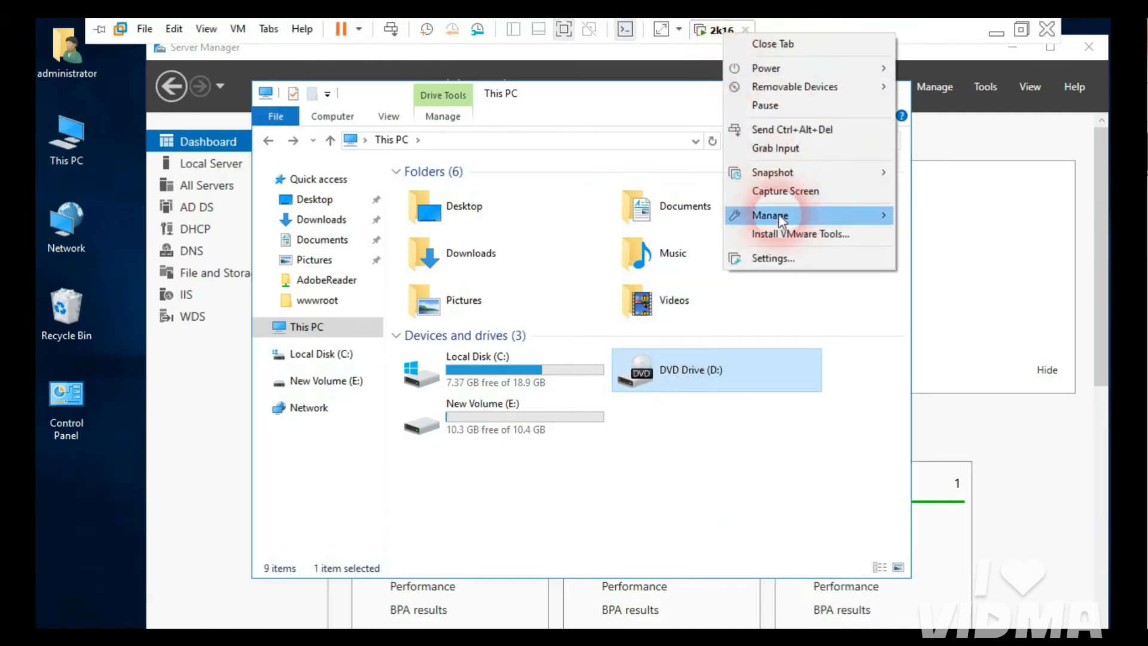
pyautogui.click(785, 263)
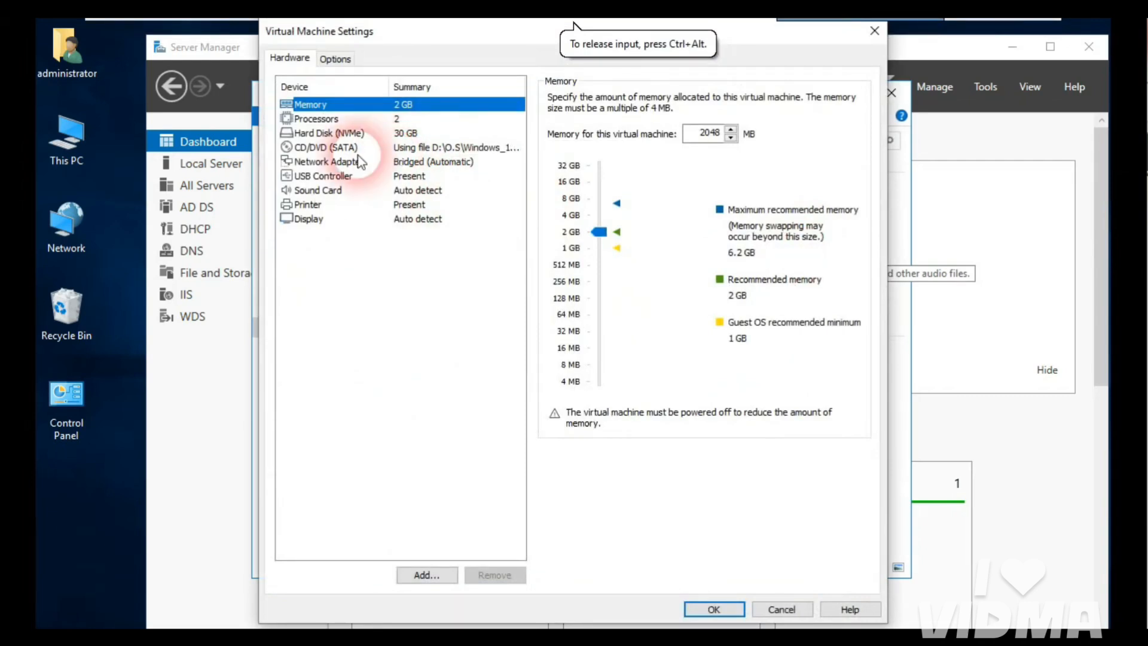
pyautogui.click(419, 147)
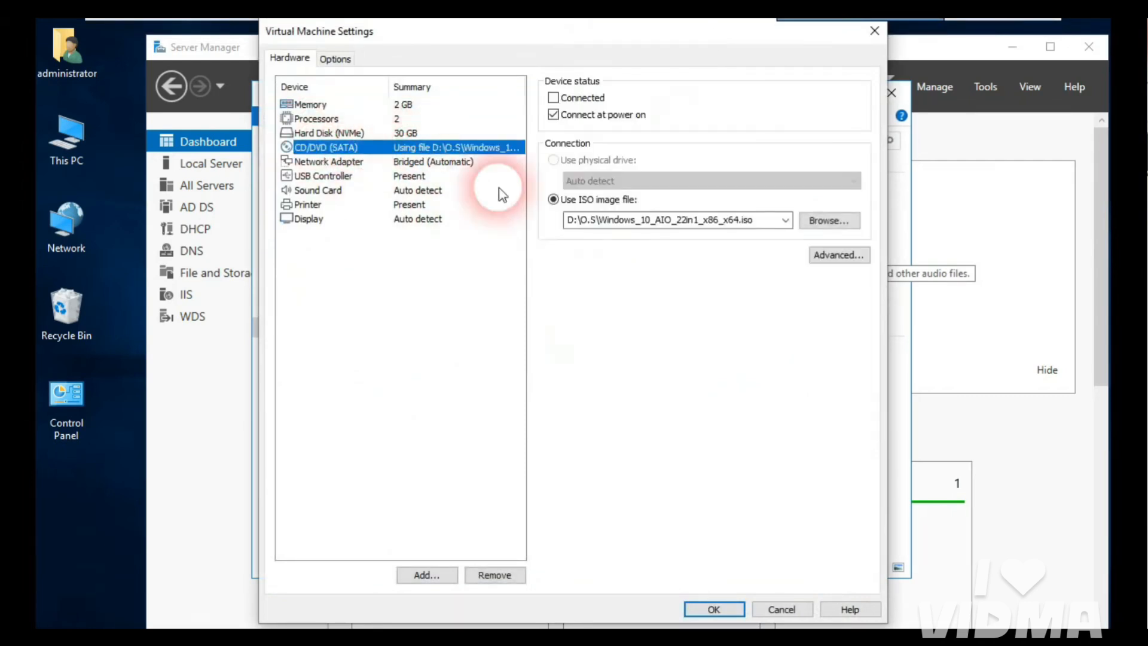
pyautogui.click(553, 99)
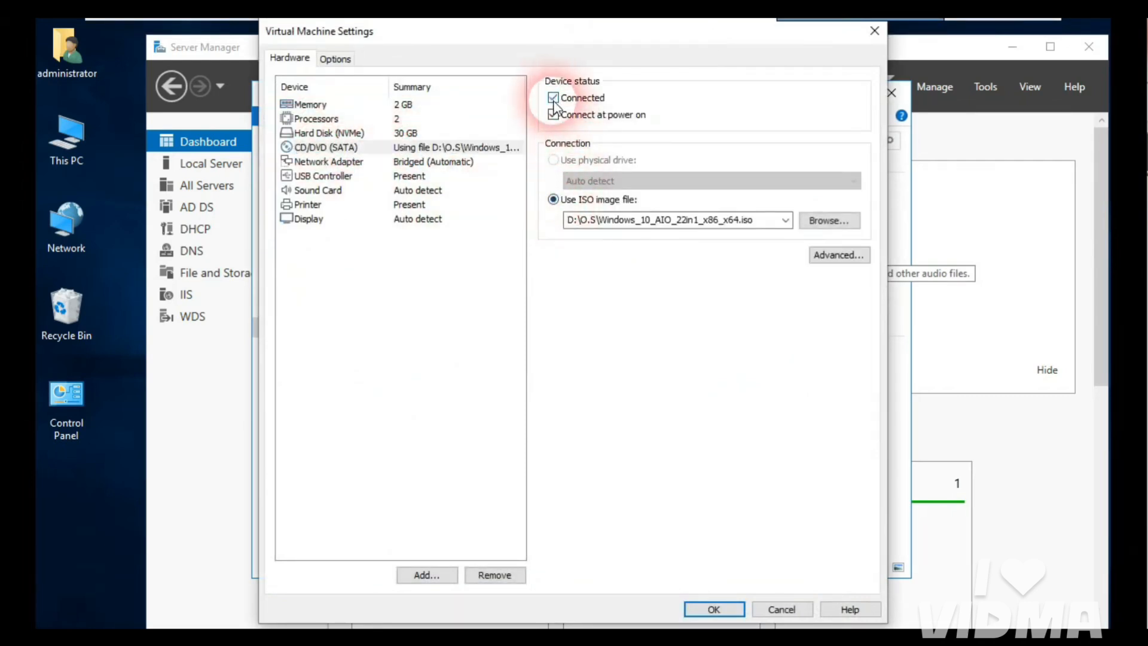
pyautogui.click(818, 221)
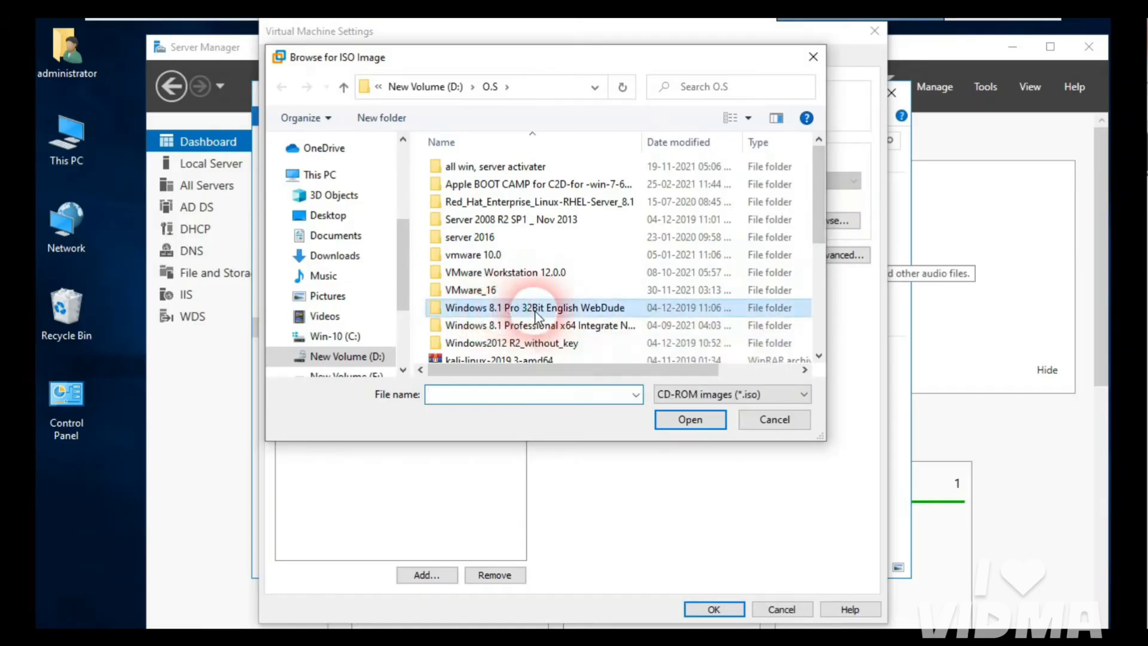
pyautogui.doubleClick(496, 310)
pyautogui.click(505, 167)
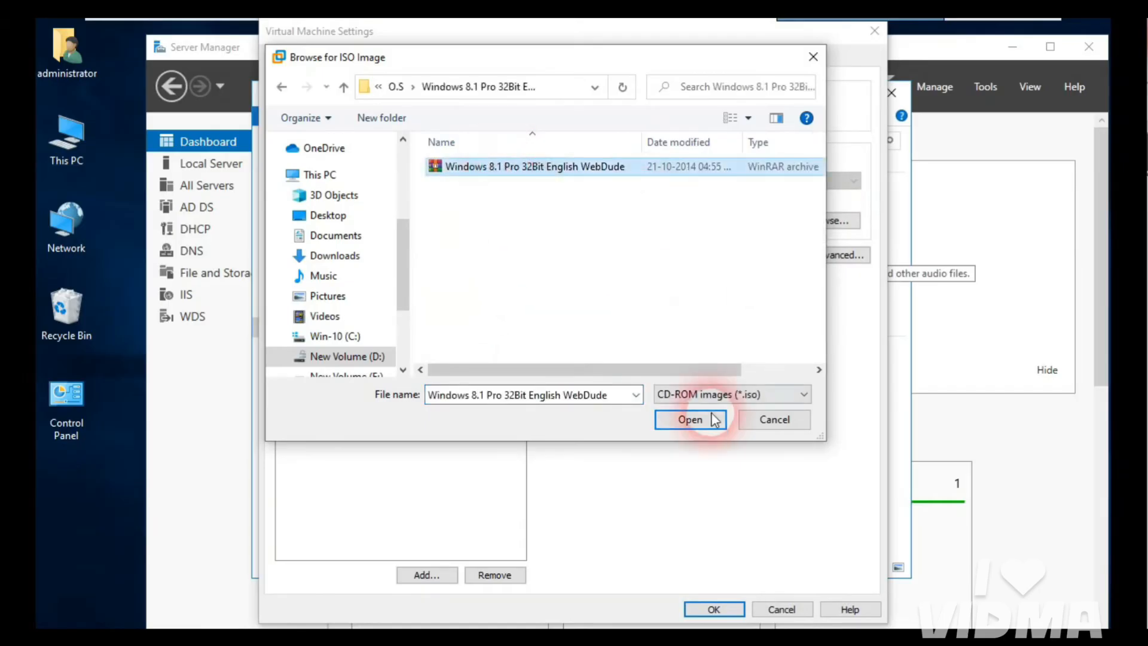
pyautogui.click(691, 420)
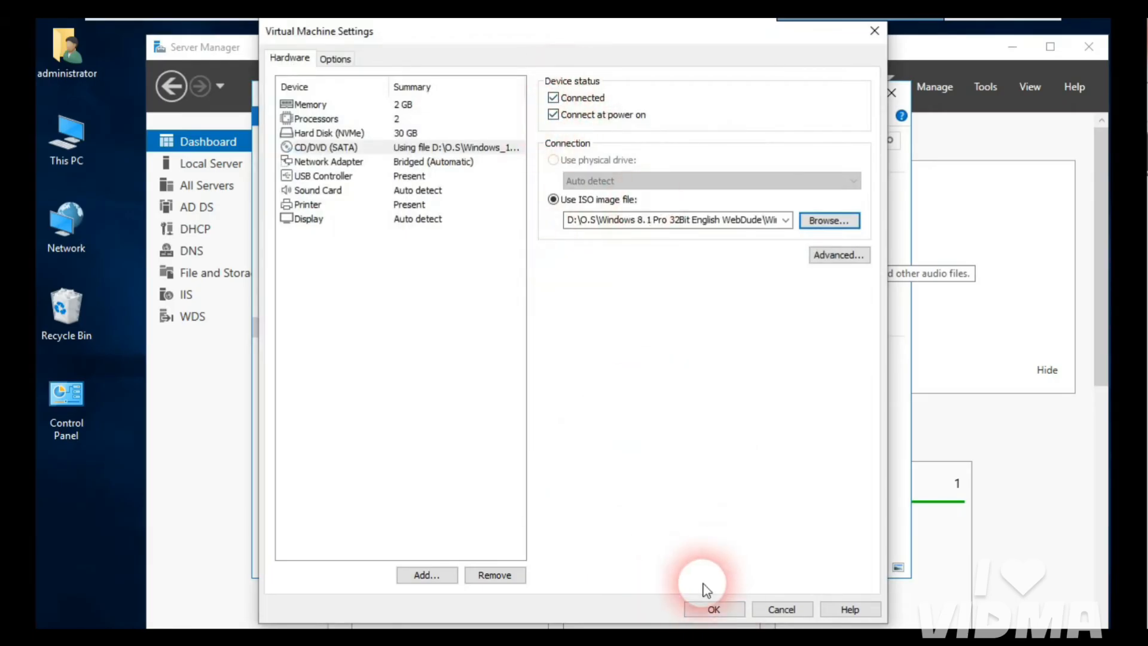
pyautogui.click(712, 610)
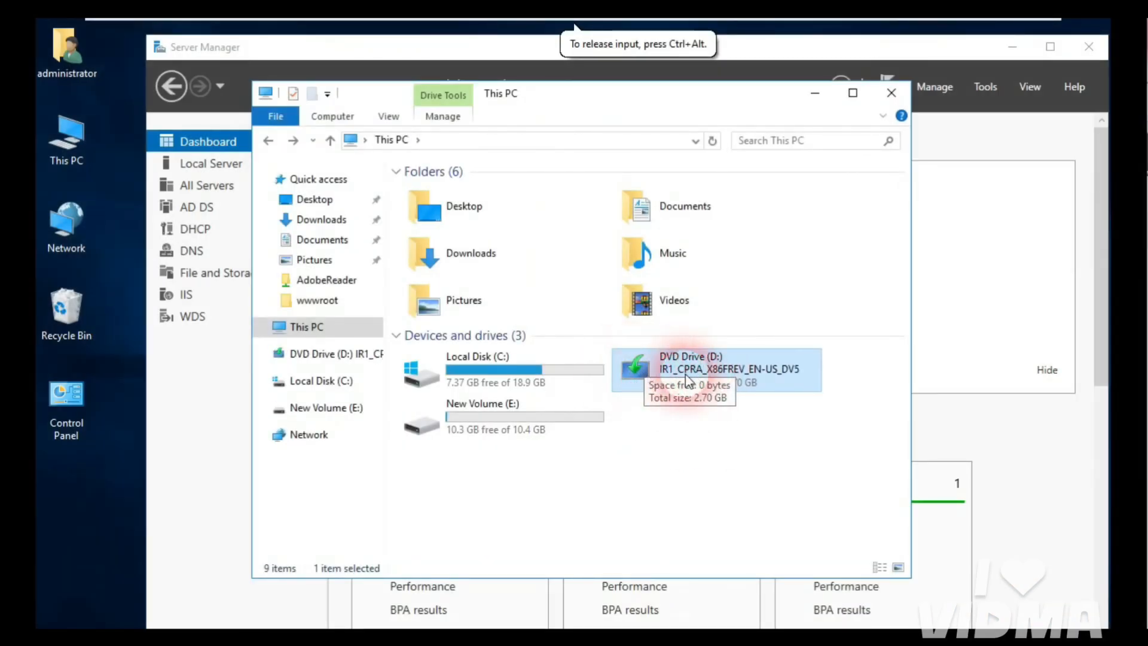
# Step: Open DVD Drive (D:) to check the Windows 8.1 setup files, then close it
pyautogui.rightClick(670, 375)
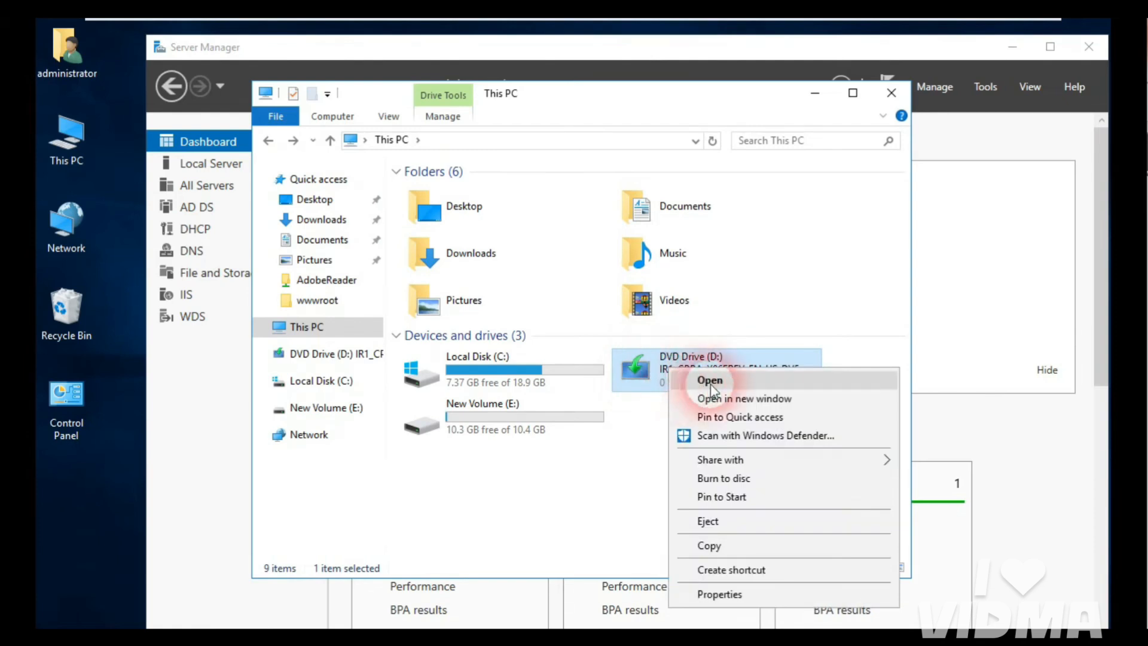
pyautogui.click(711, 389)
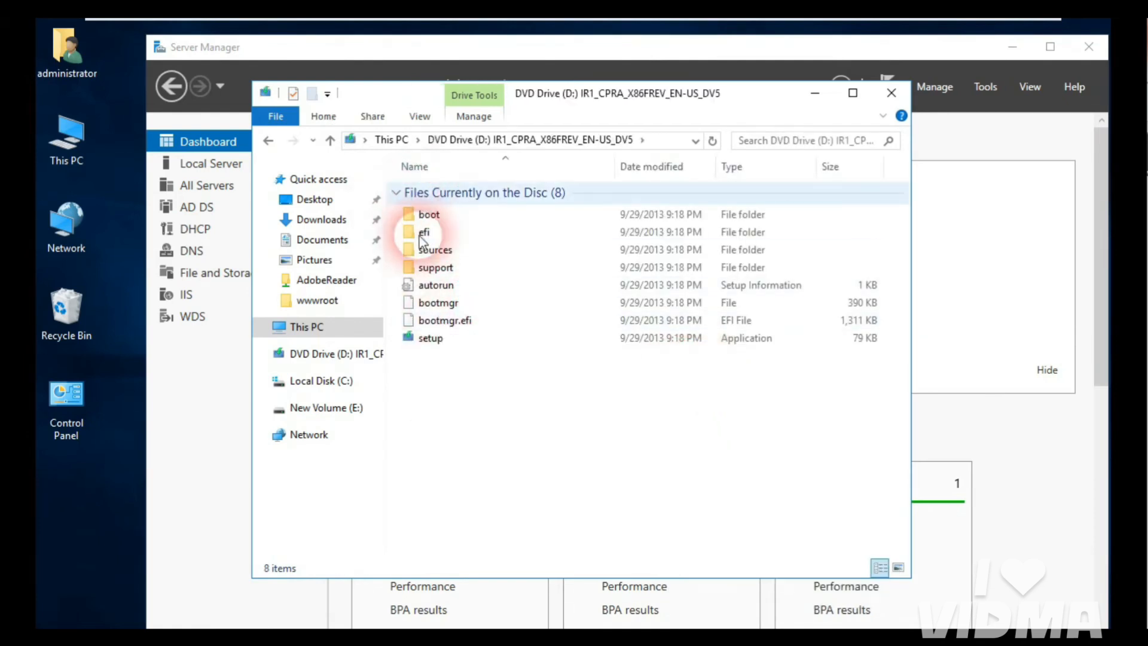
pyautogui.click(891, 94)
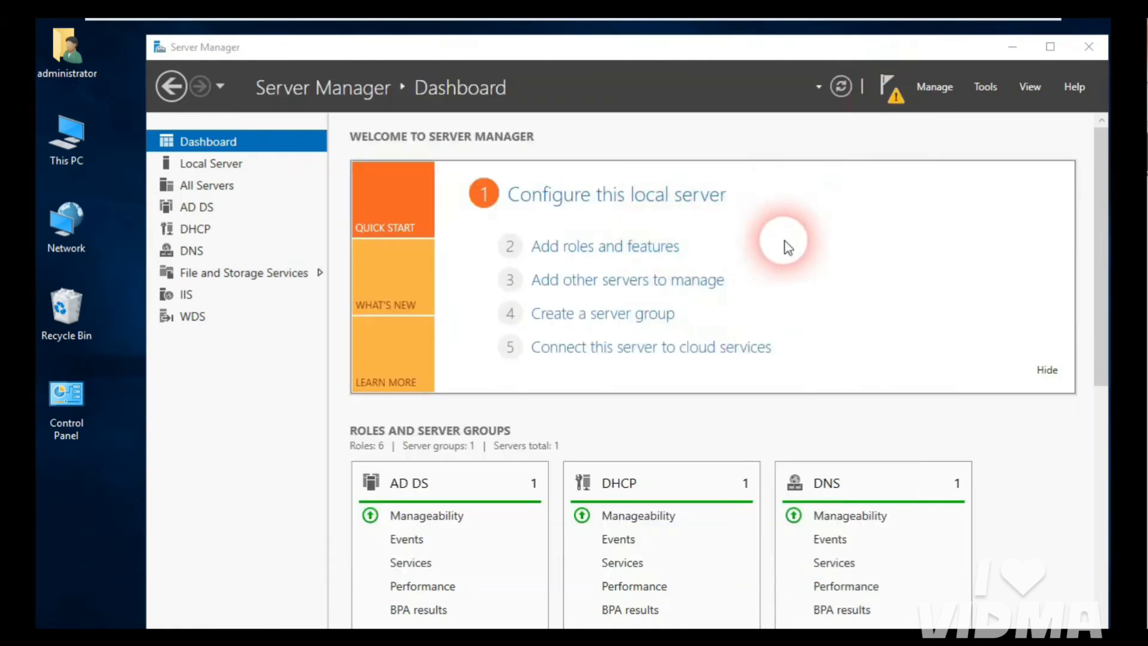
# Step: Launch Windows Deployment Services from Server Manager Tools, closing the duplicate console
pyautogui.click(988, 81)
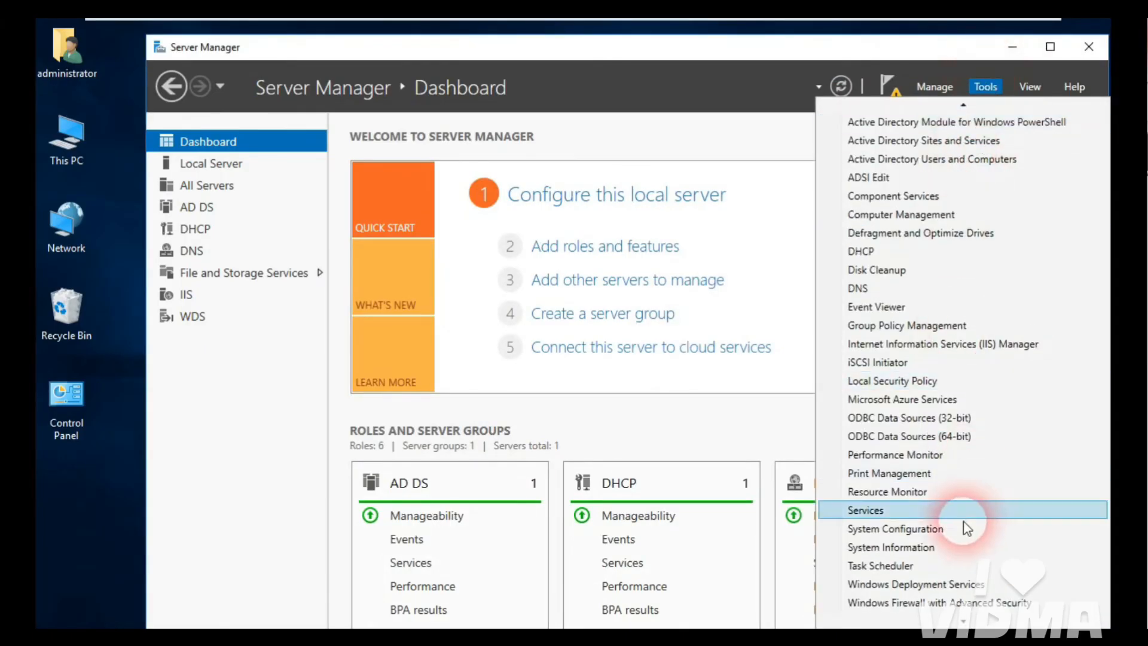
pyautogui.click(931, 585)
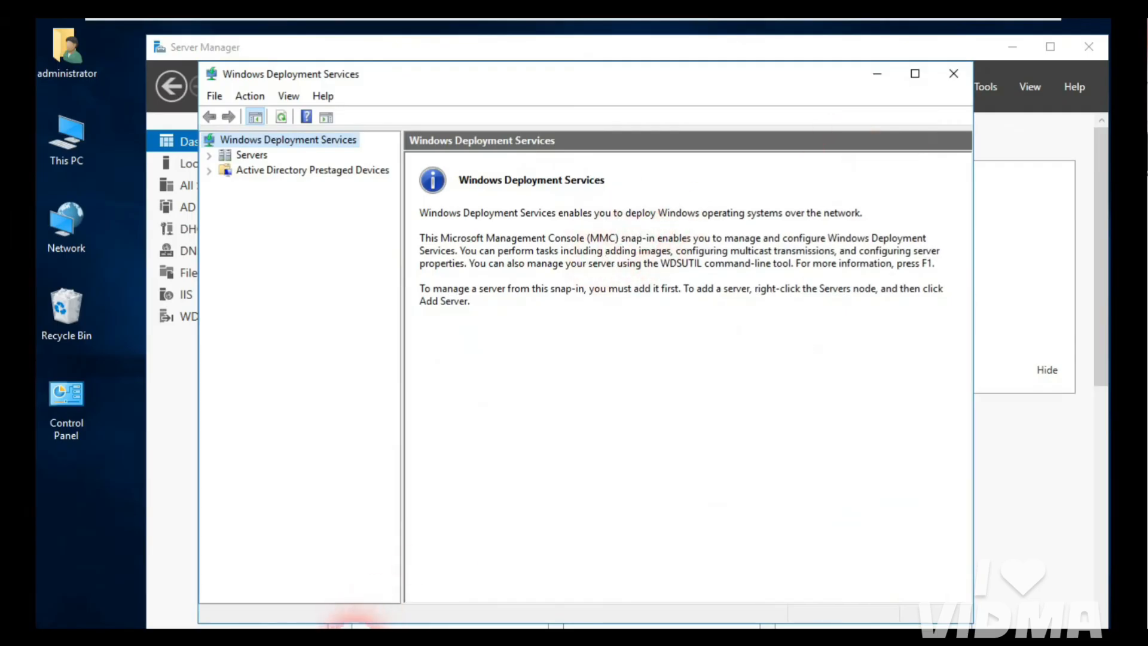
pyautogui.moveTo(355, 625)
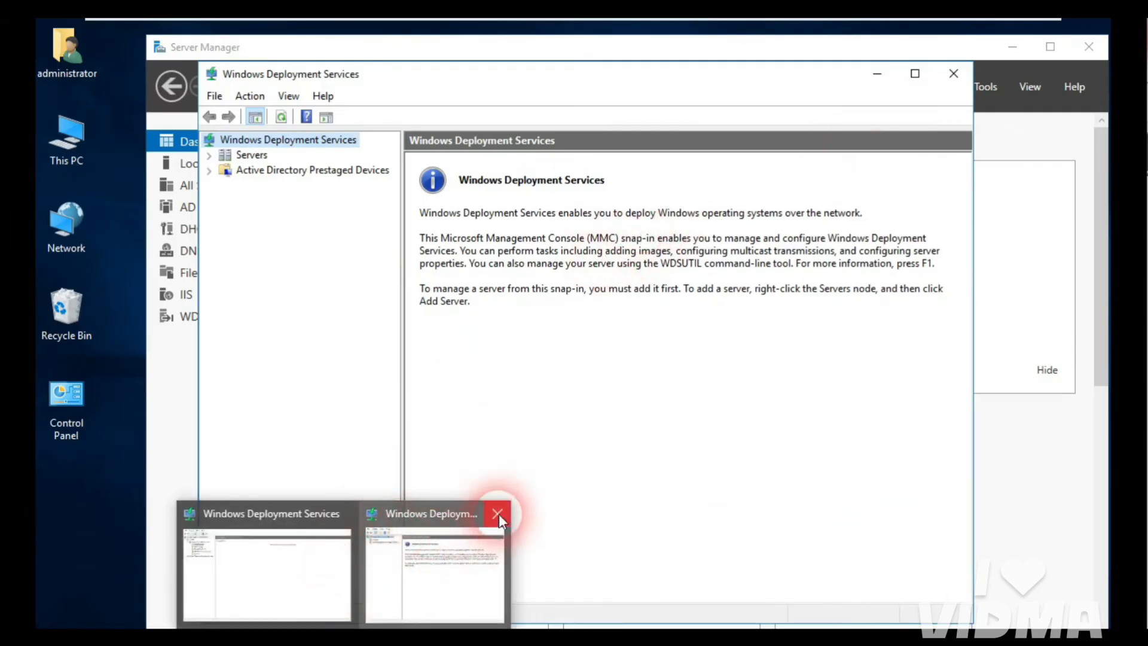
pyautogui.click(498, 514)
pyautogui.click(374, 598)
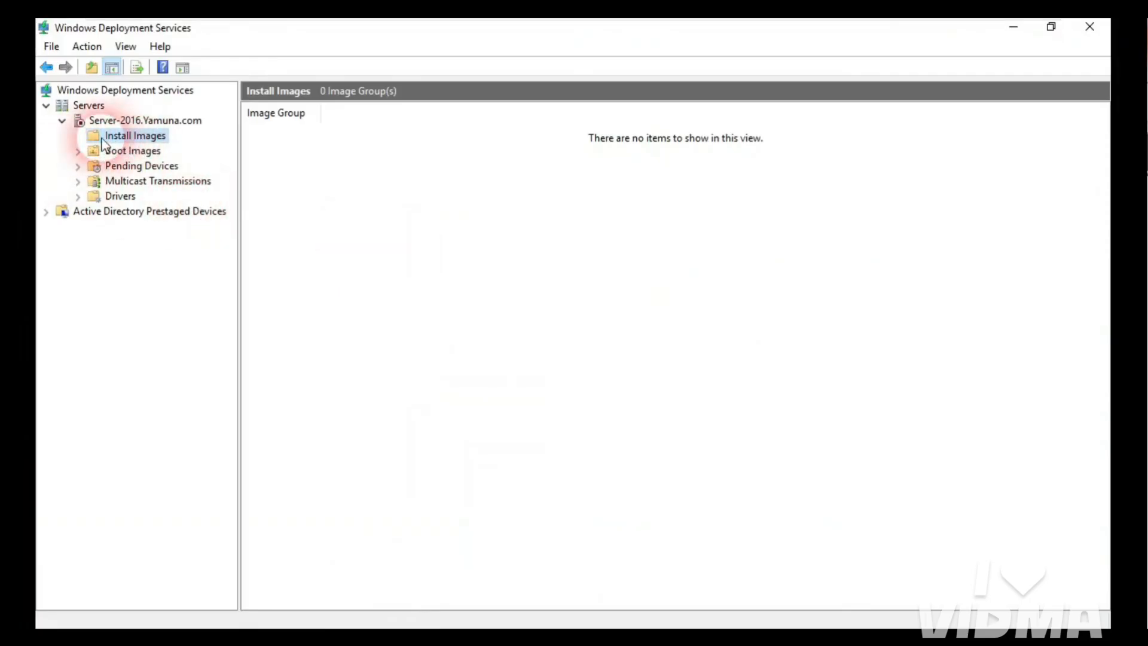
# Step: Start adding an install image to ImageGroup1 using D:\sources\install.wim
pyautogui.rightClick(147, 139)
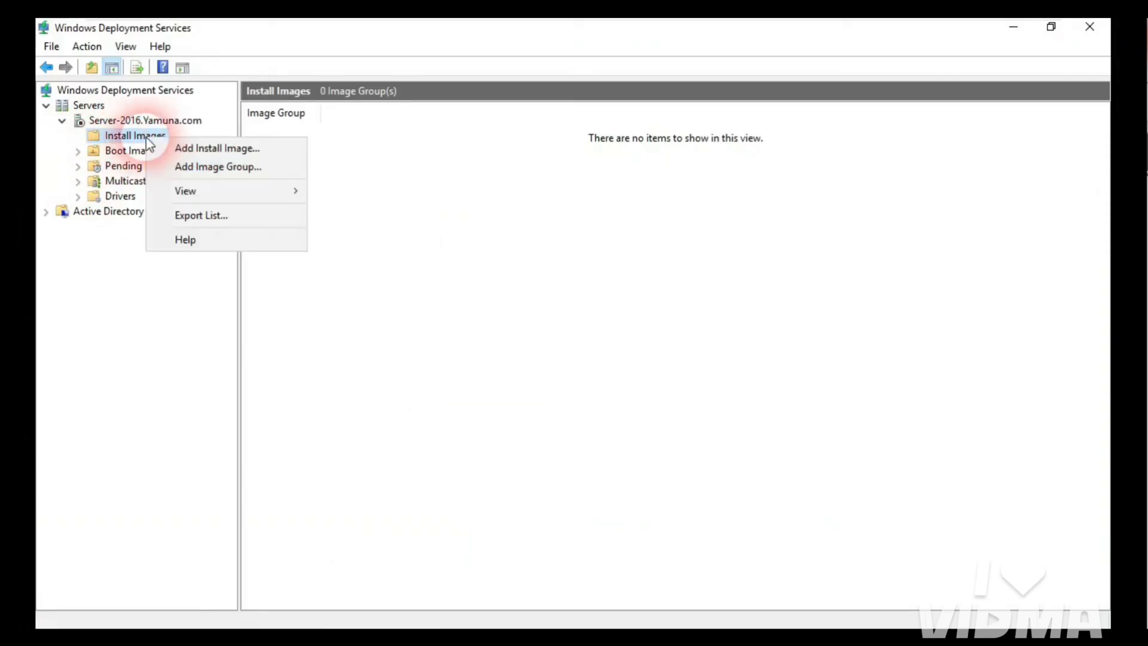
pyautogui.click(196, 149)
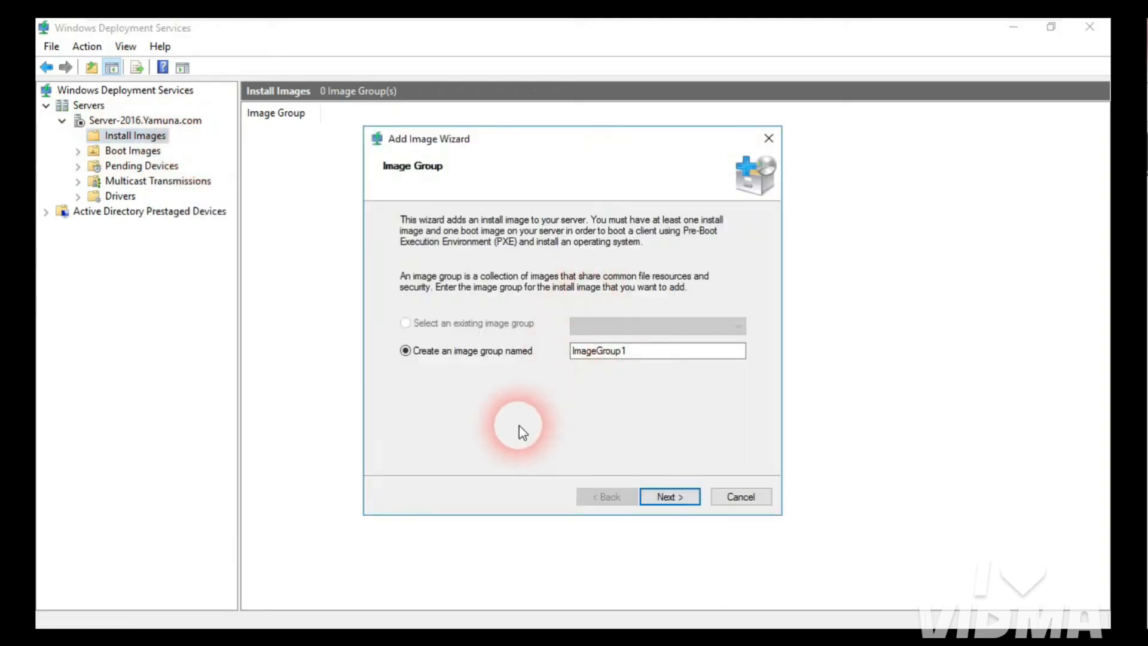
pyautogui.click(669, 496)
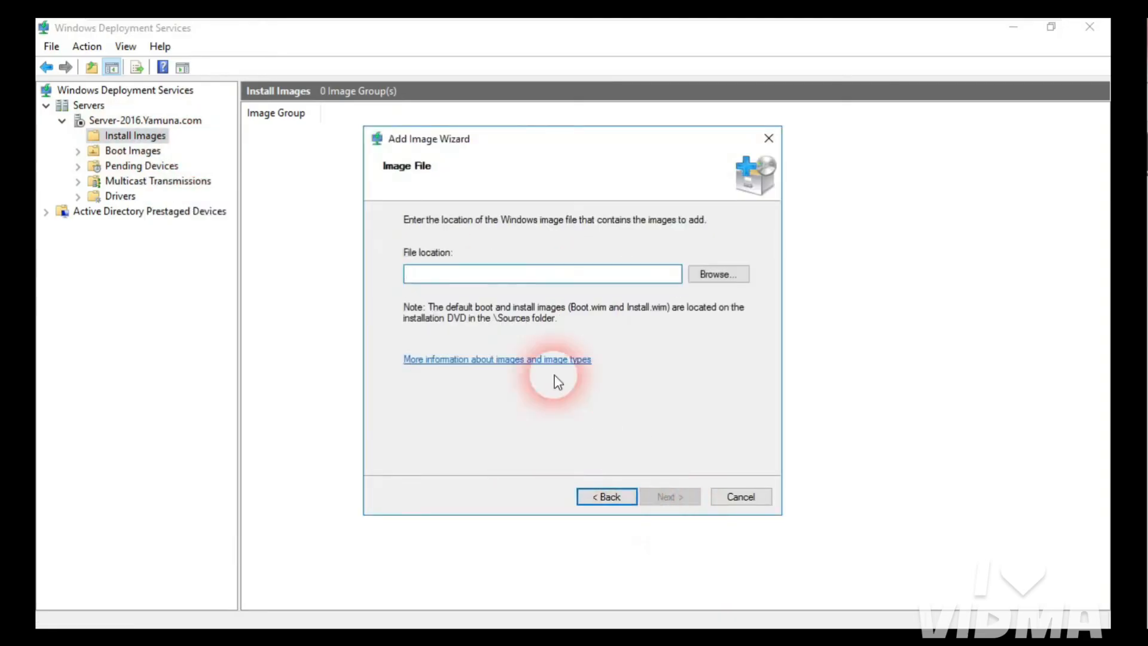
pyautogui.click(720, 276)
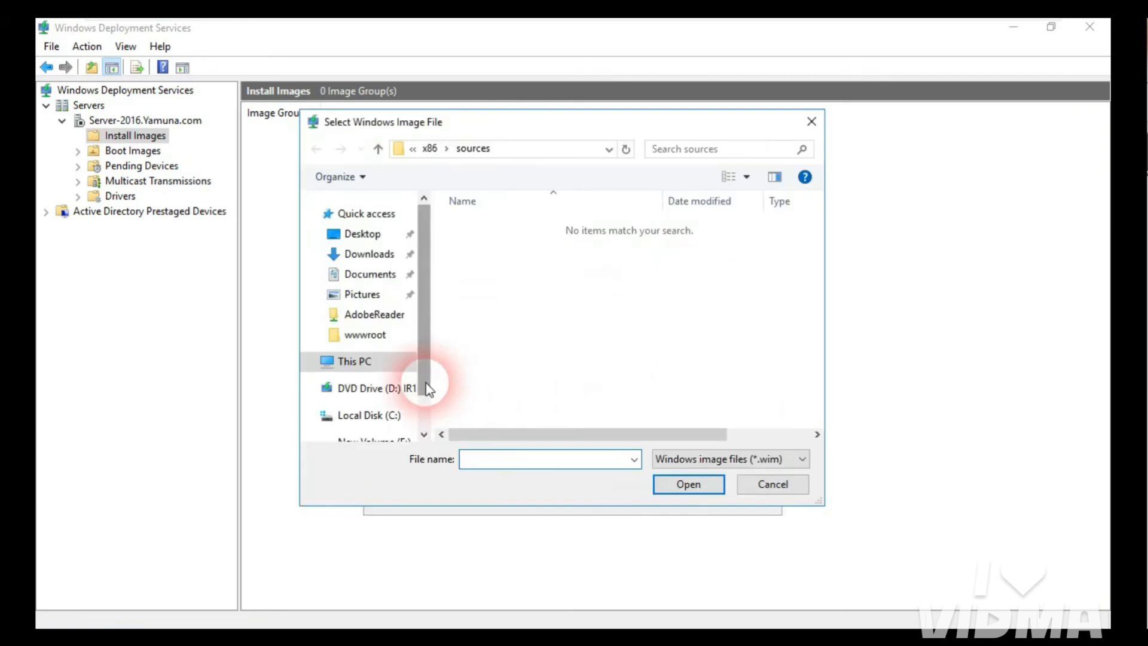
pyautogui.scroll(-1, 425, 380)
pyautogui.scroll(-1, 424, 383)
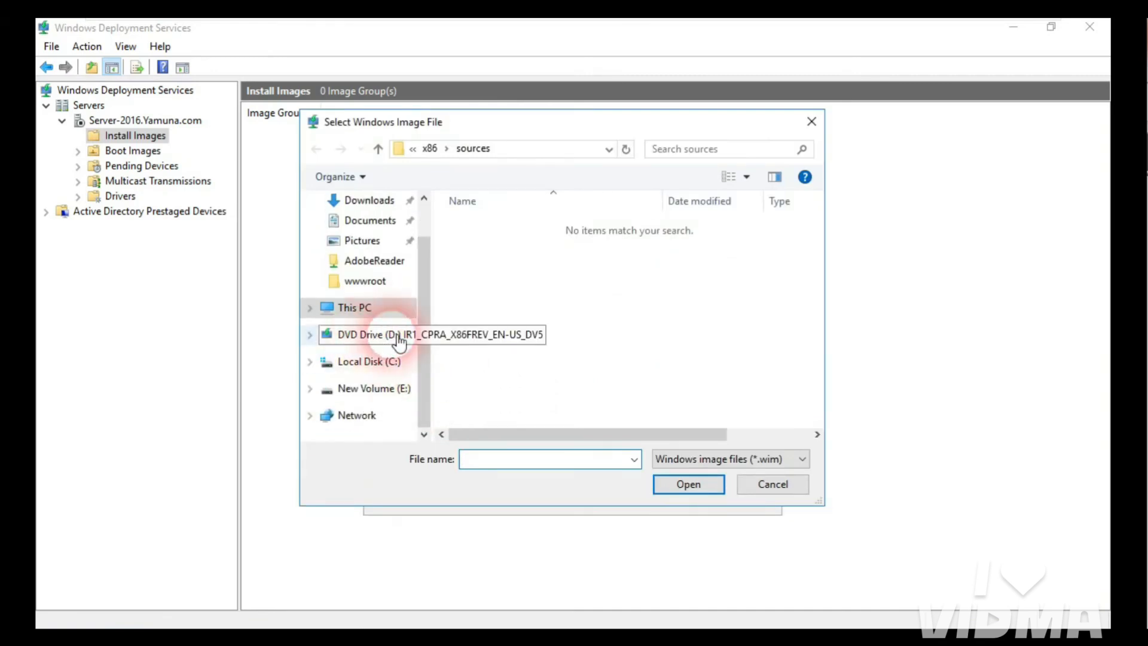
pyautogui.click(355, 342)
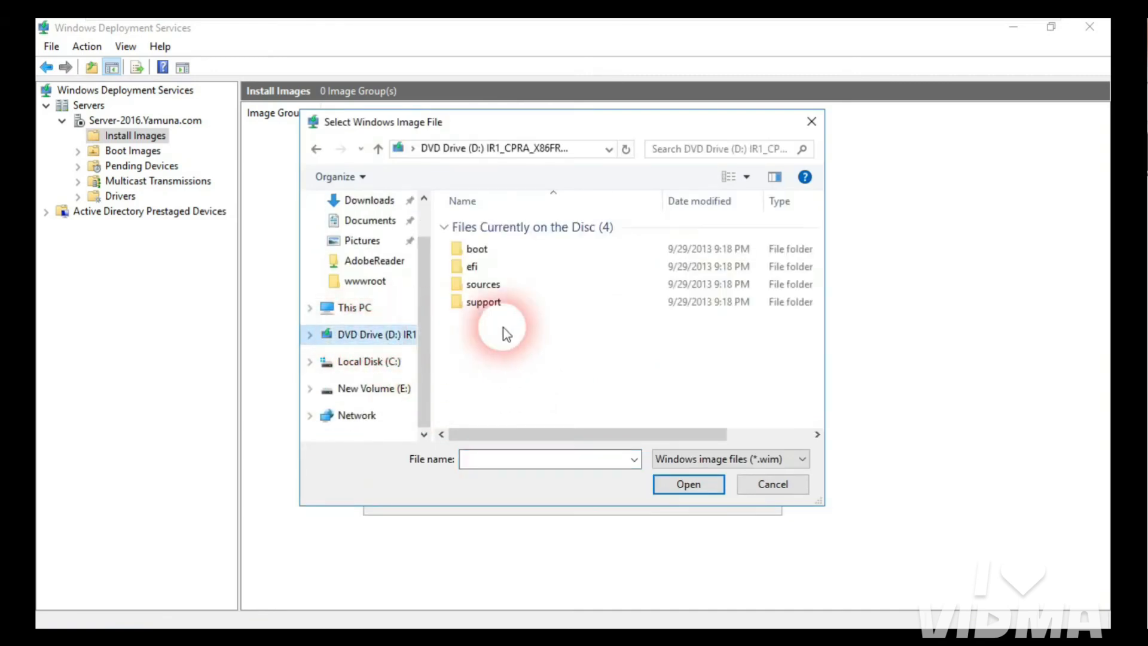
pyautogui.doubleClick(504, 289)
pyautogui.scroll(-1, 825, 326)
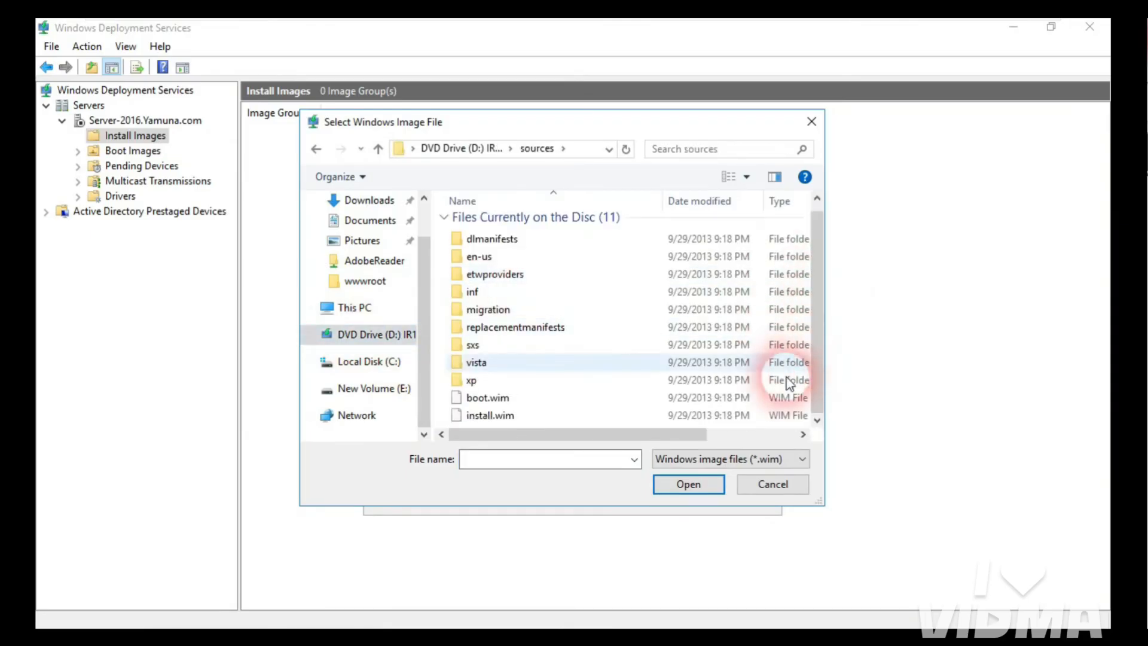
pyautogui.click(519, 415)
pyautogui.click(682, 486)
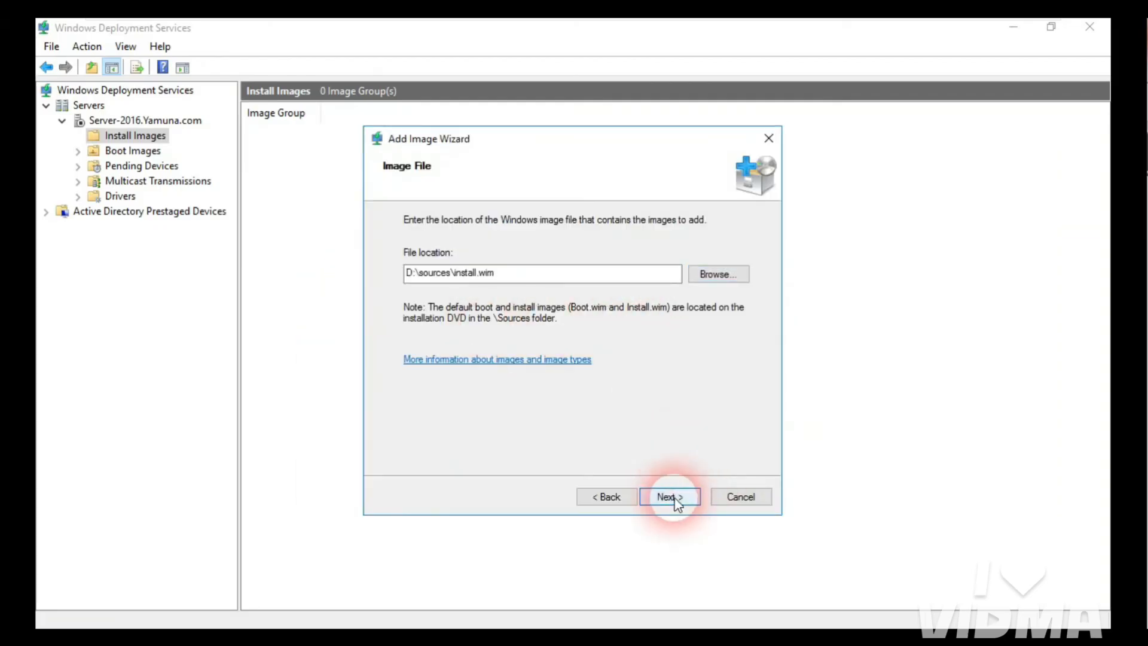
# Step: Add the Windows 8.1 Pro x86 image and finish the wizard
pyautogui.click(669, 497)
pyautogui.click(489, 283)
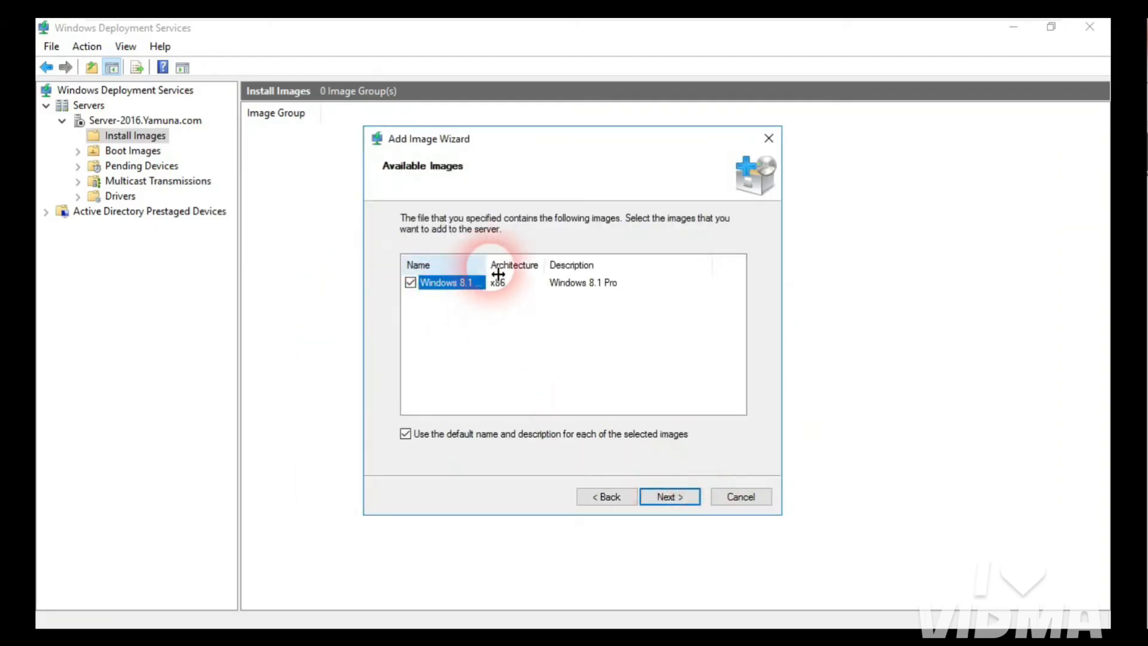
pyautogui.moveTo(498, 274); pyautogui.dragTo(524, 275)
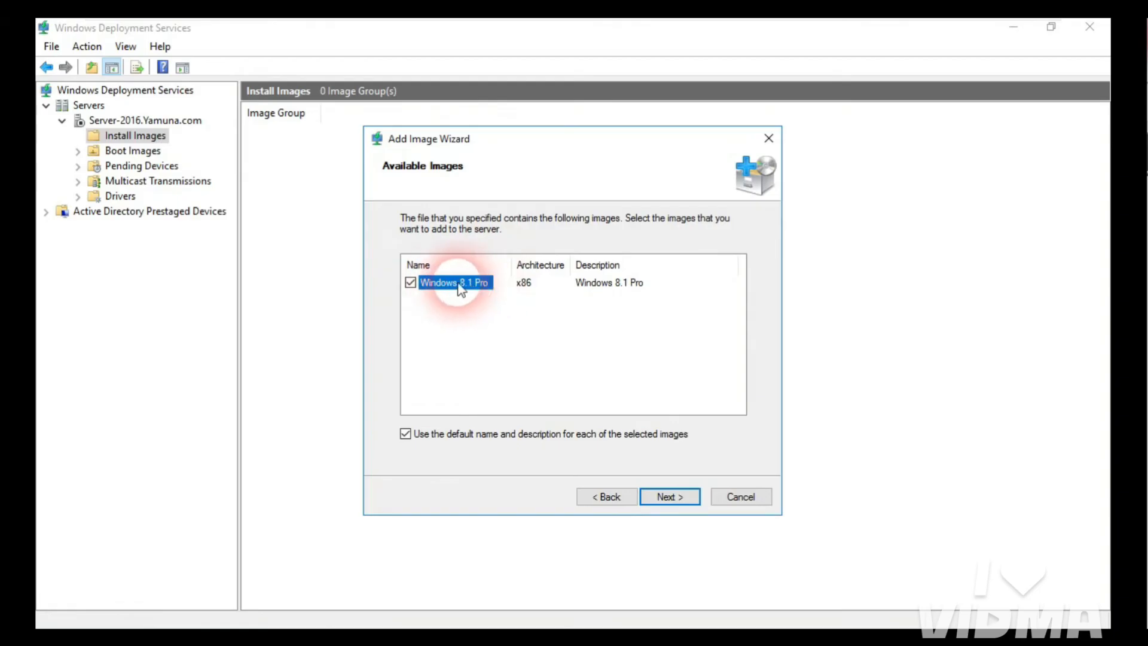
pyautogui.click(665, 497)
pyautogui.click(673, 496)
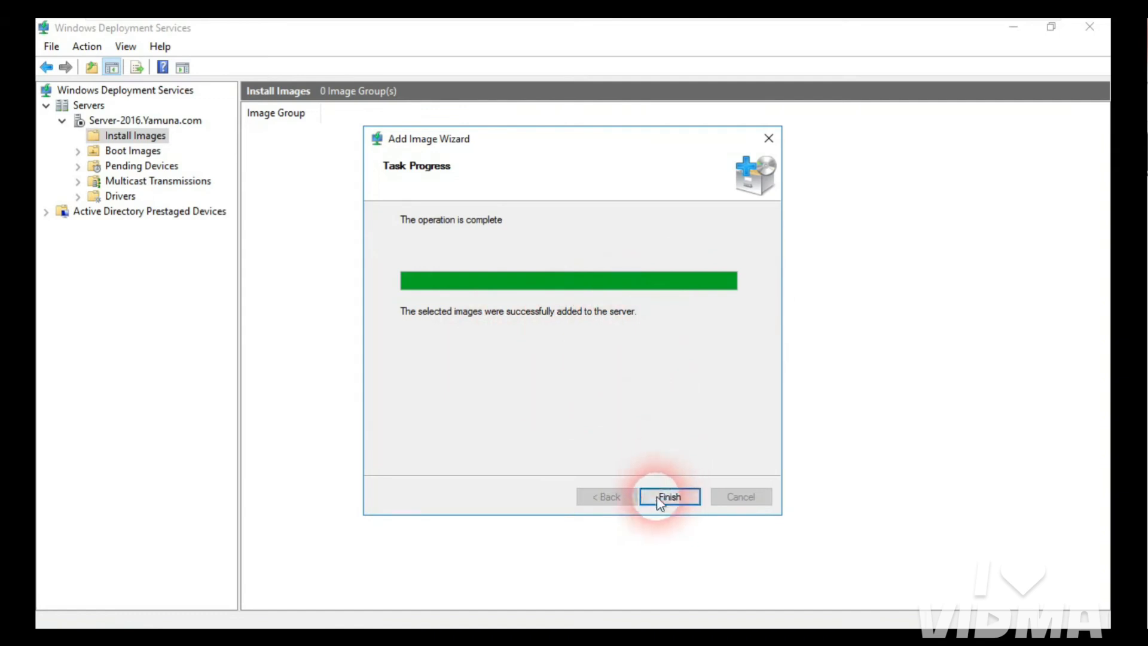
pyautogui.click(678, 500)
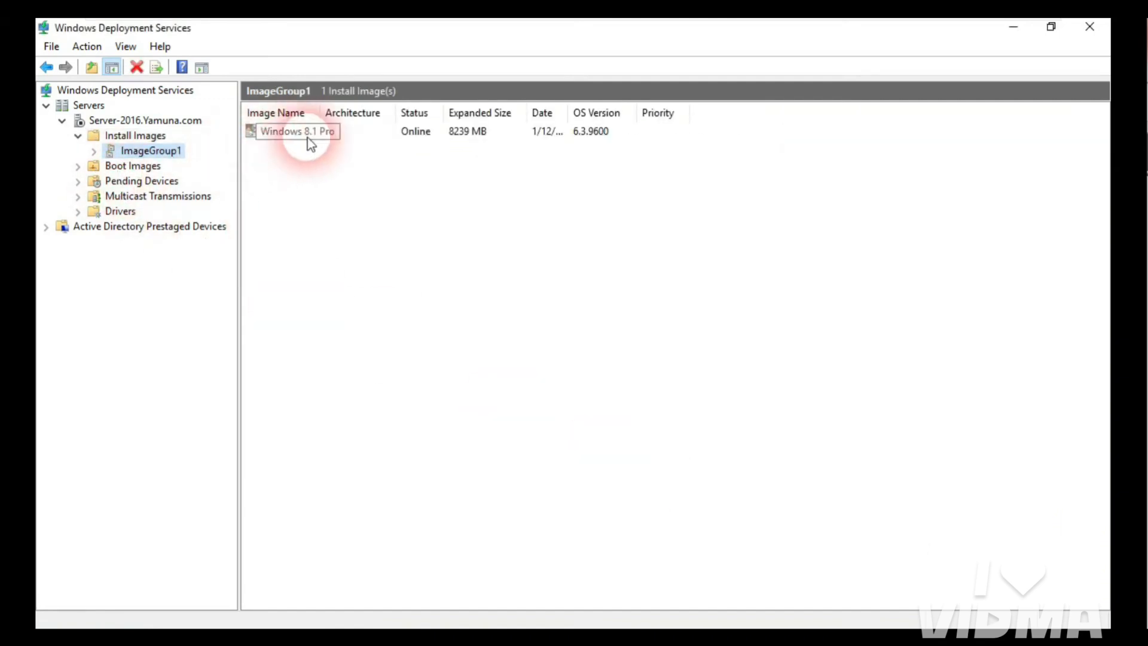
# Step: Start Add Boot Image and select D:\sources\boot.wim as the image file
pyautogui.click(94, 151)
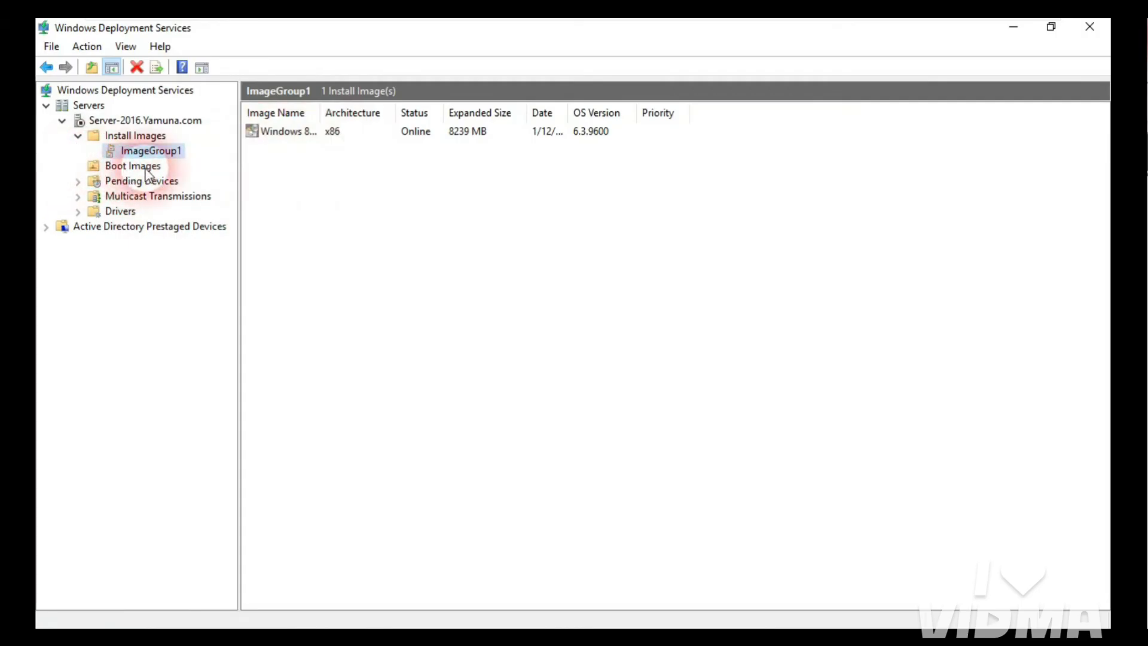
pyautogui.click(127, 170)
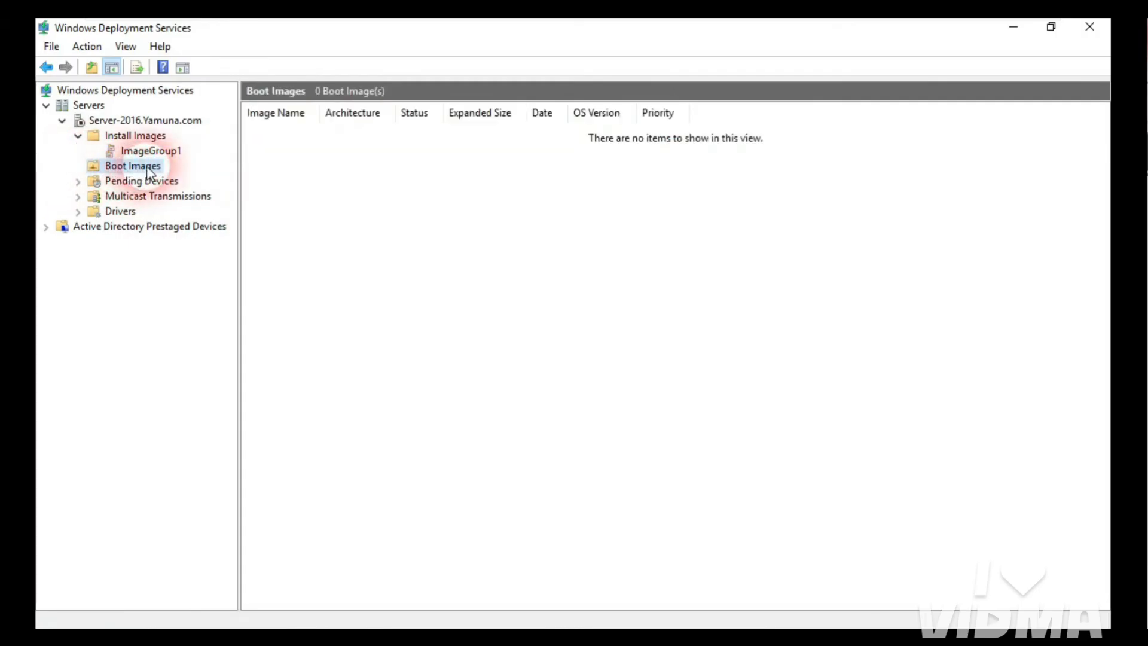
pyautogui.rightClick(147, 168)
pyautogui.click(207, 182)
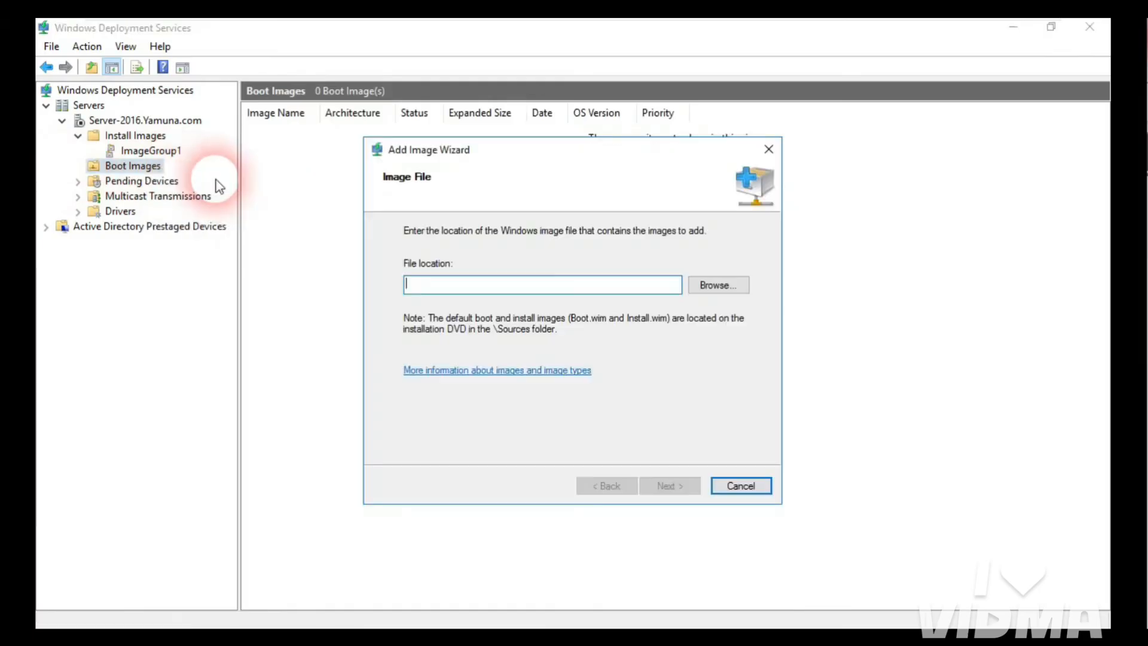
pyautogui.click(702, 289)
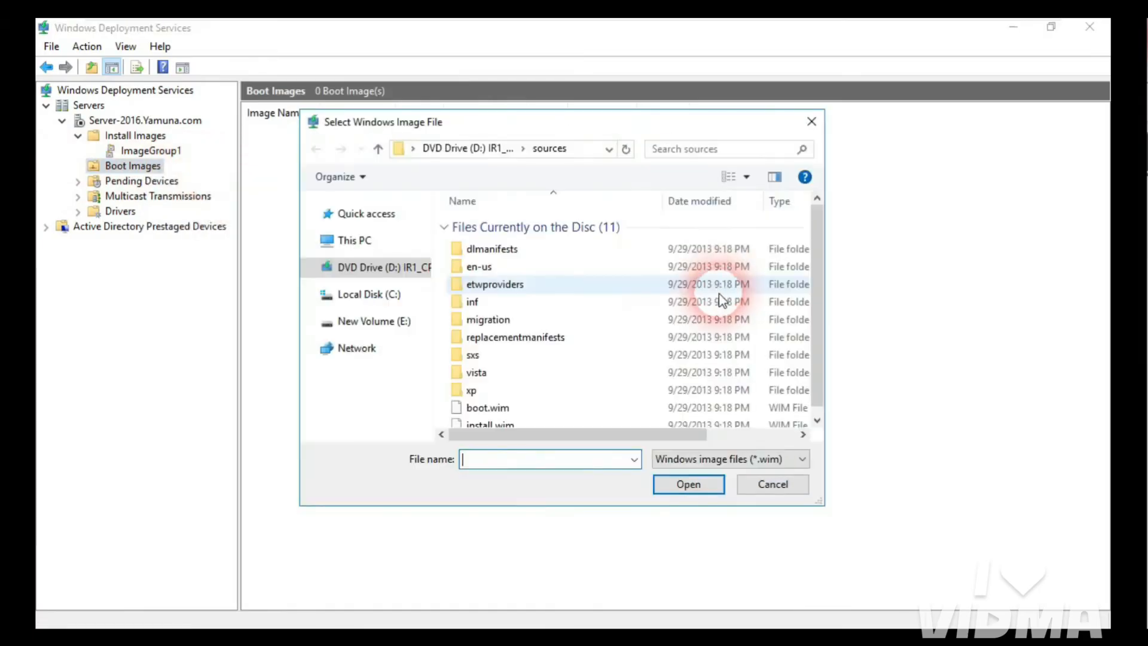
pyautogui.click(372, 383)
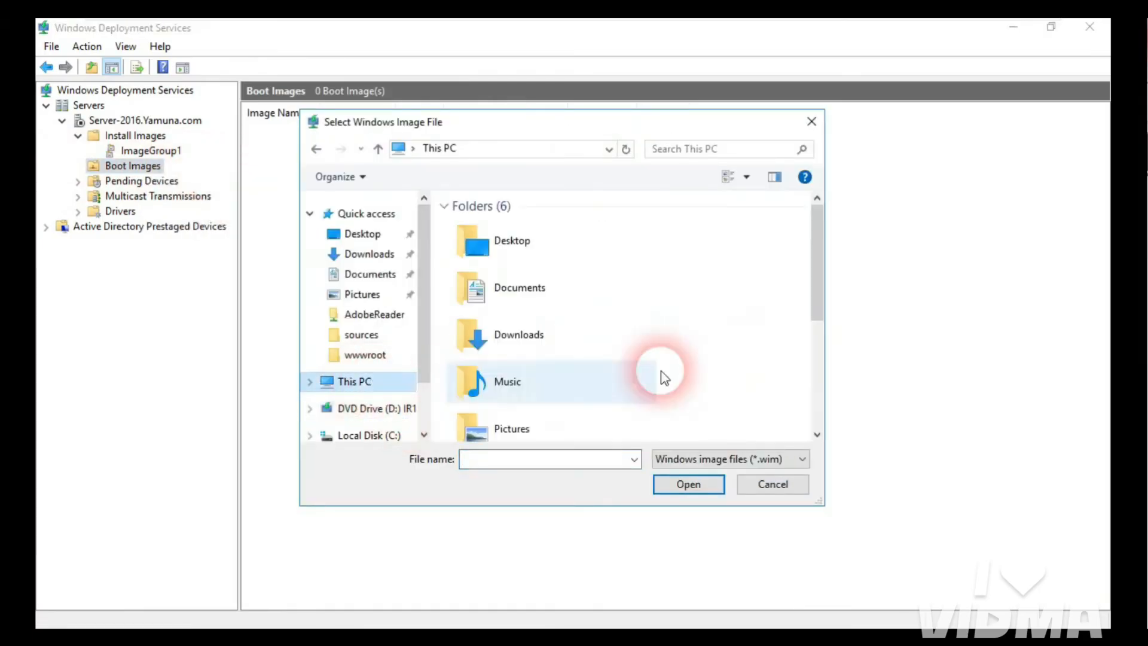
pyautogui.moveTo(813, 283); pyautogui.dragTo(813, 378)
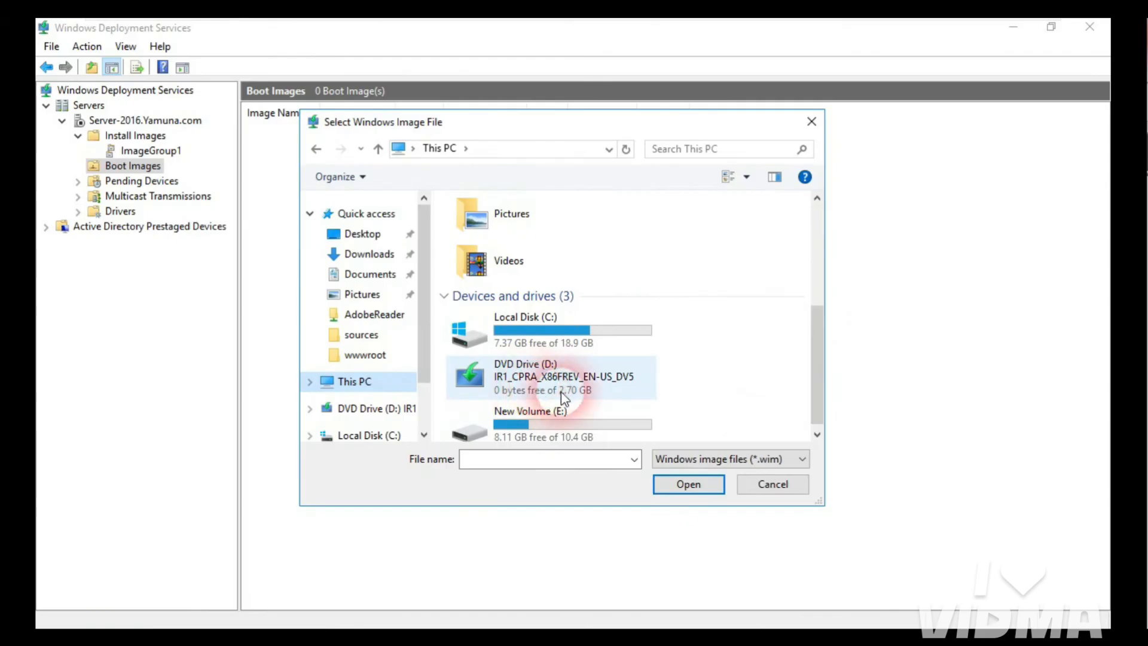
pyautogui.doubleClick(541, 395)
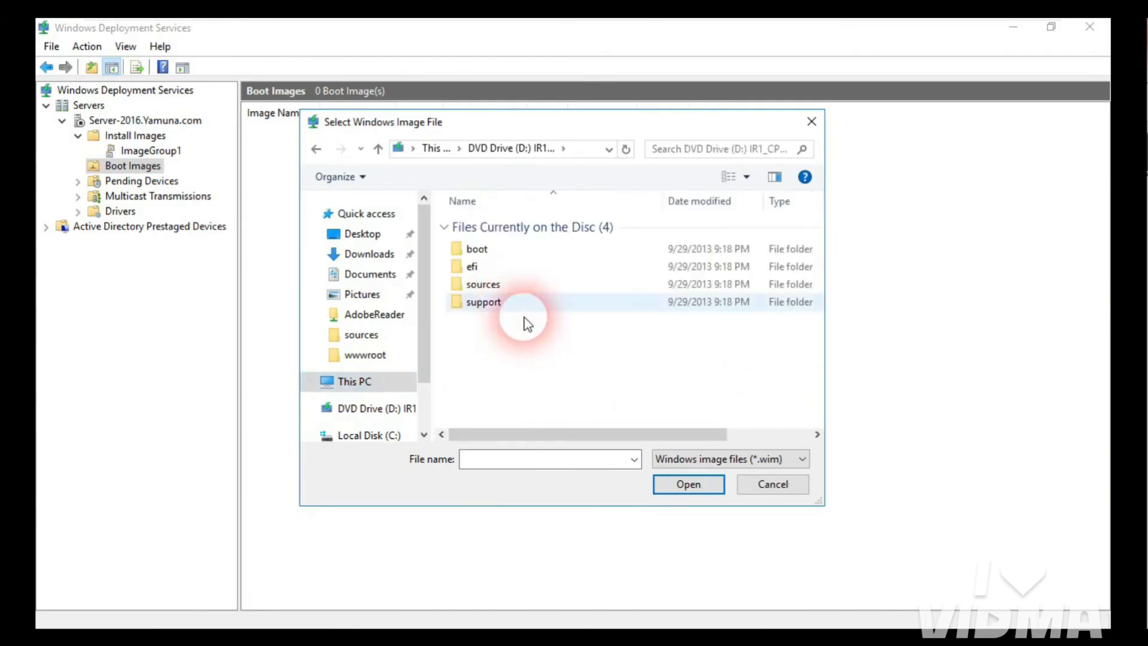
pyautogui.click(490, 287)
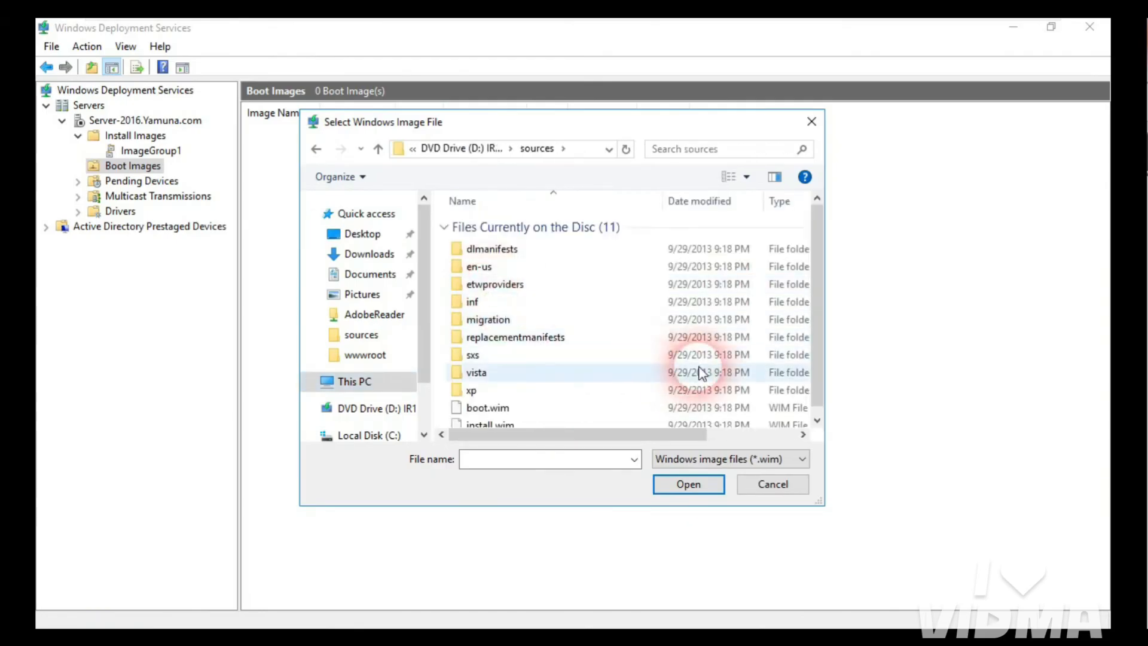
pyautogui.scroll(-1, 817, 307)
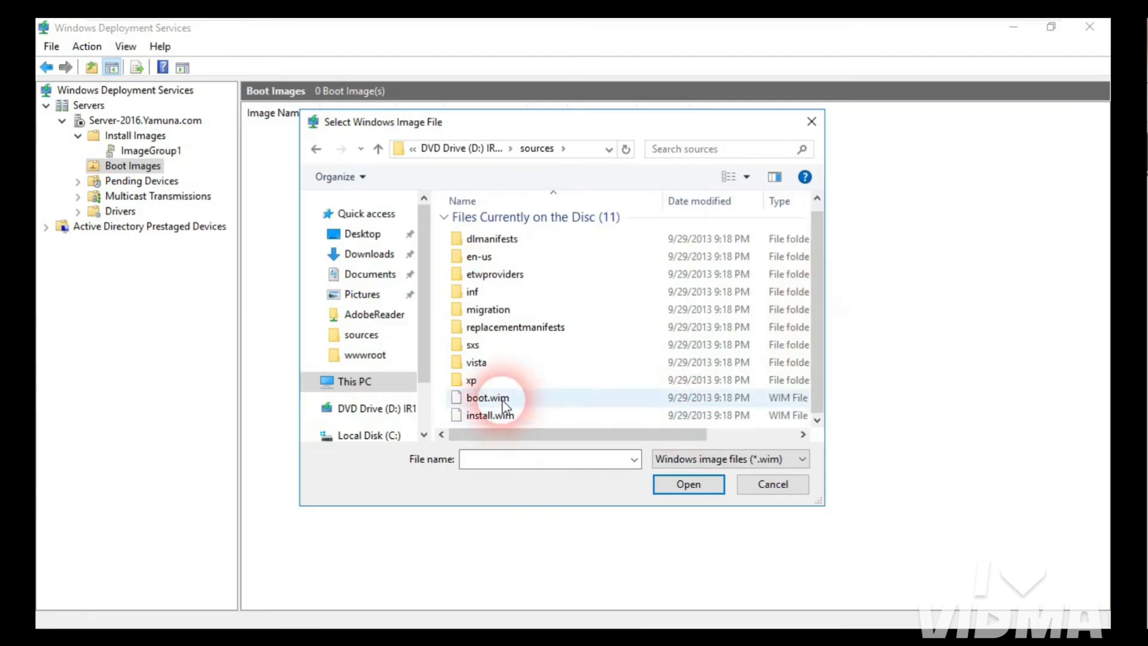
pyautogui.click(551, 399)
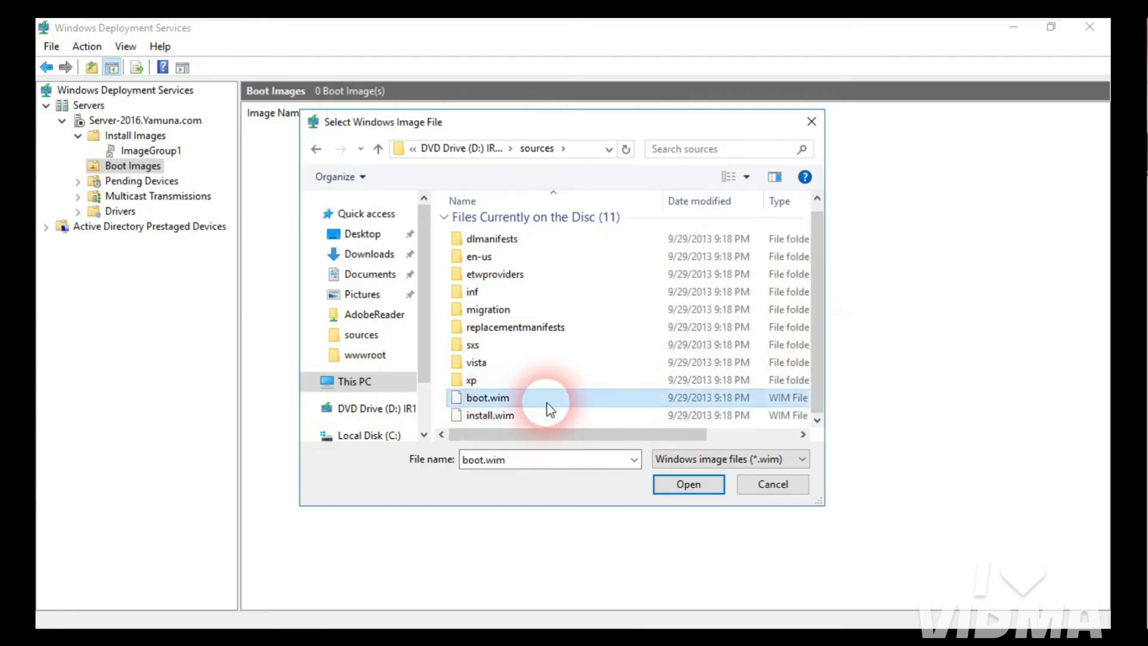
pyautogui.click(689, 485)
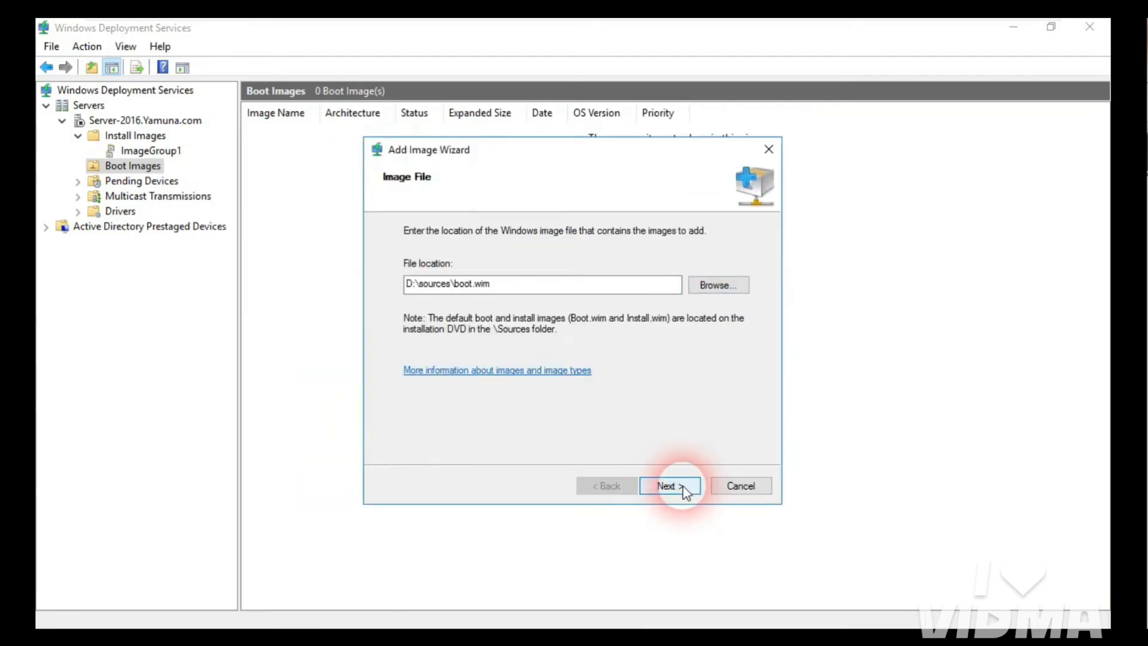
# Step: Keep the default name and description and add the Microsoft Windows Setup (x86) boot image
pyautogui.click(685, 488)
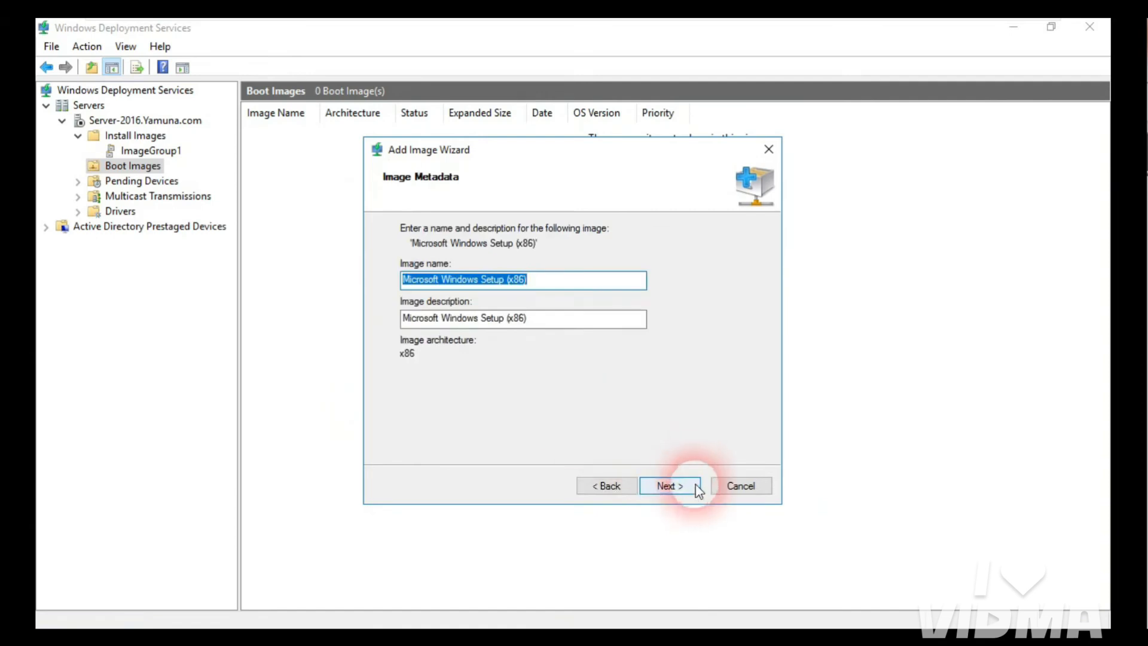
pyautogui.click(687, 490)
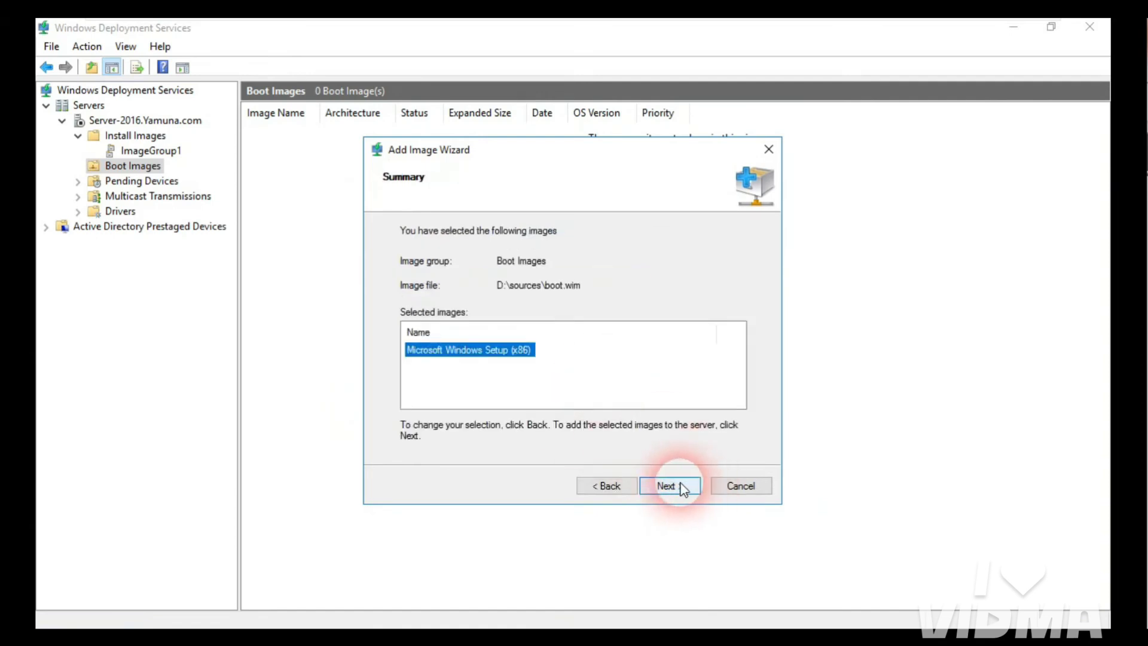
pyautogui.click(683, 488)
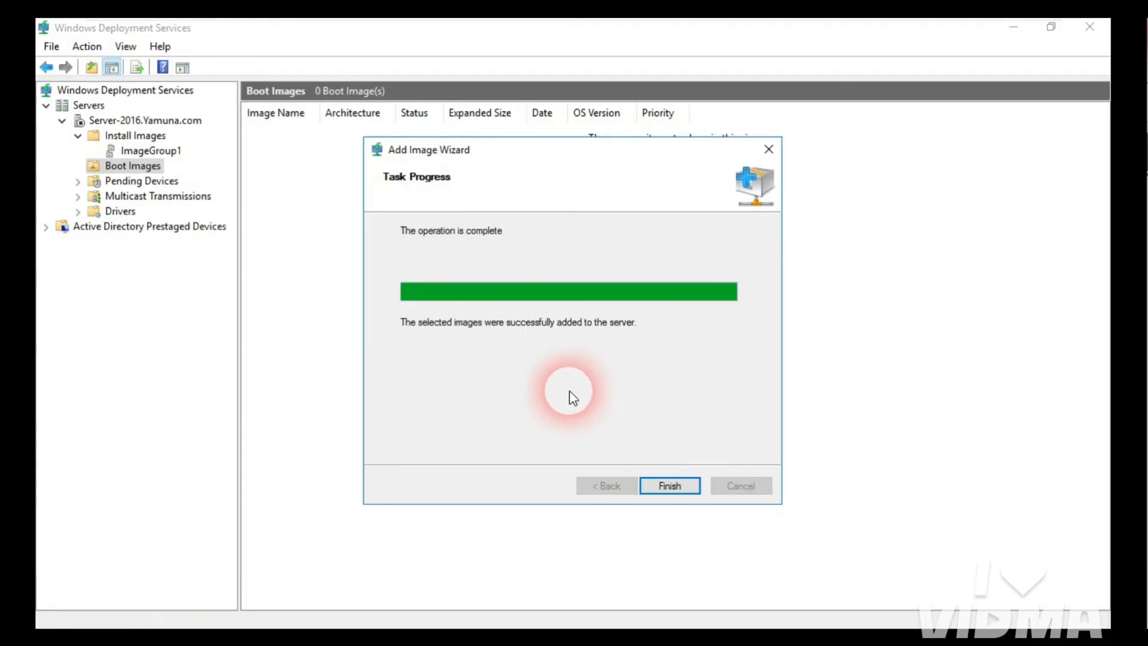
pyautogui.click(670, 486)
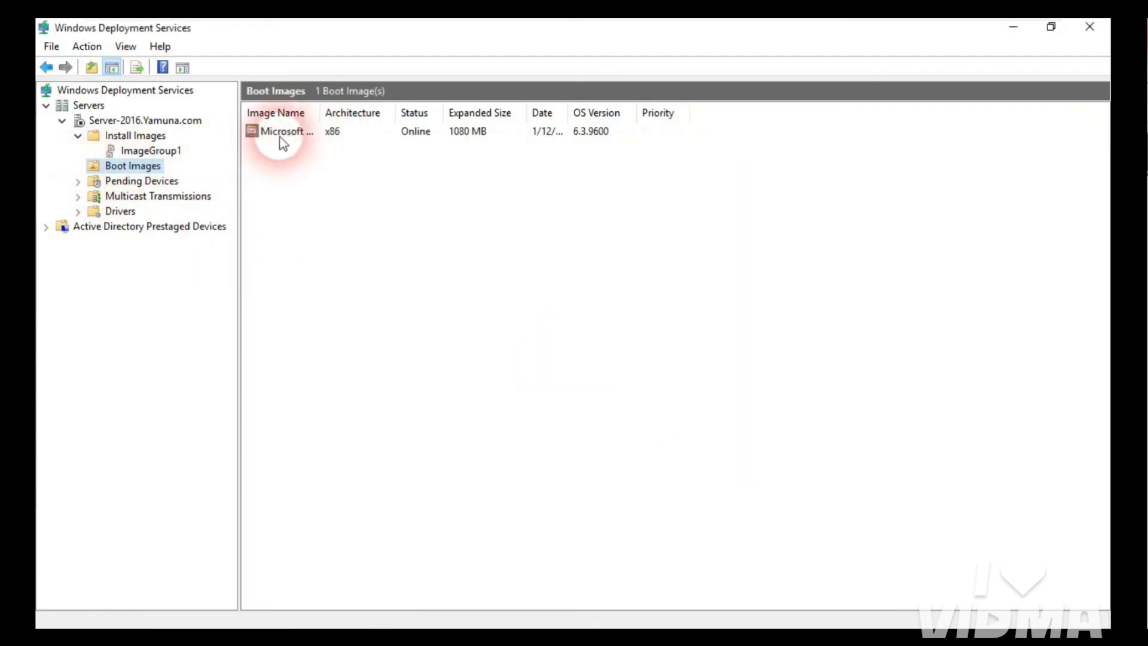
# Step: Review ImageGroup1 and Boot Images, then select the Server-2016.Yamuna.com node
pyautogui.click(142, 152)
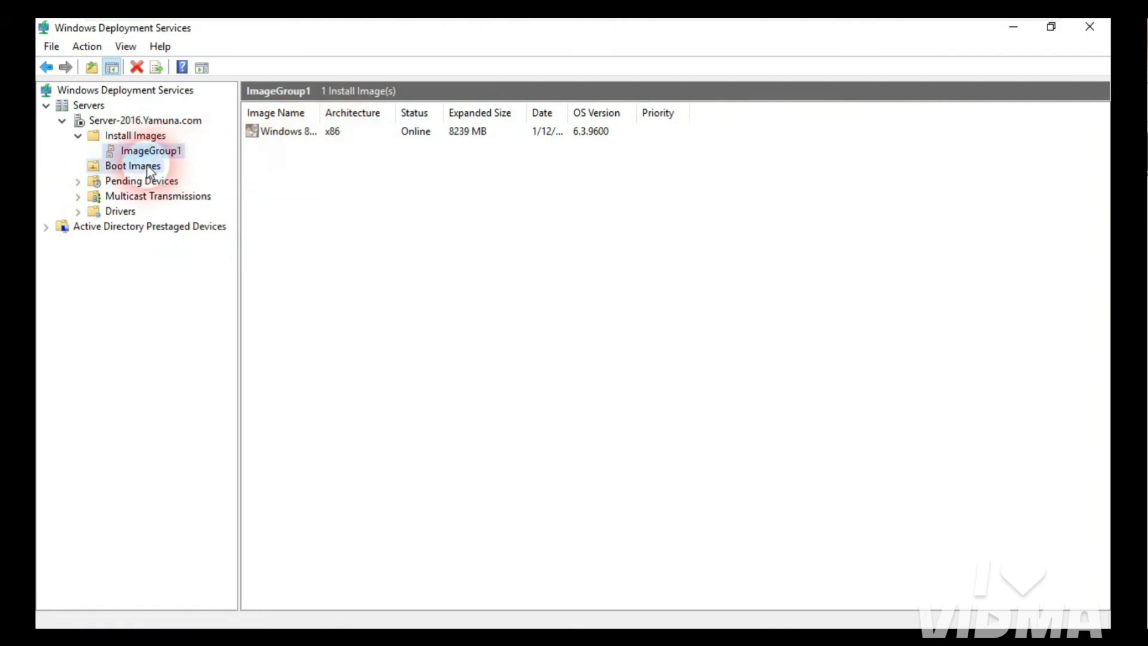
pyautogui.click(122, 165)
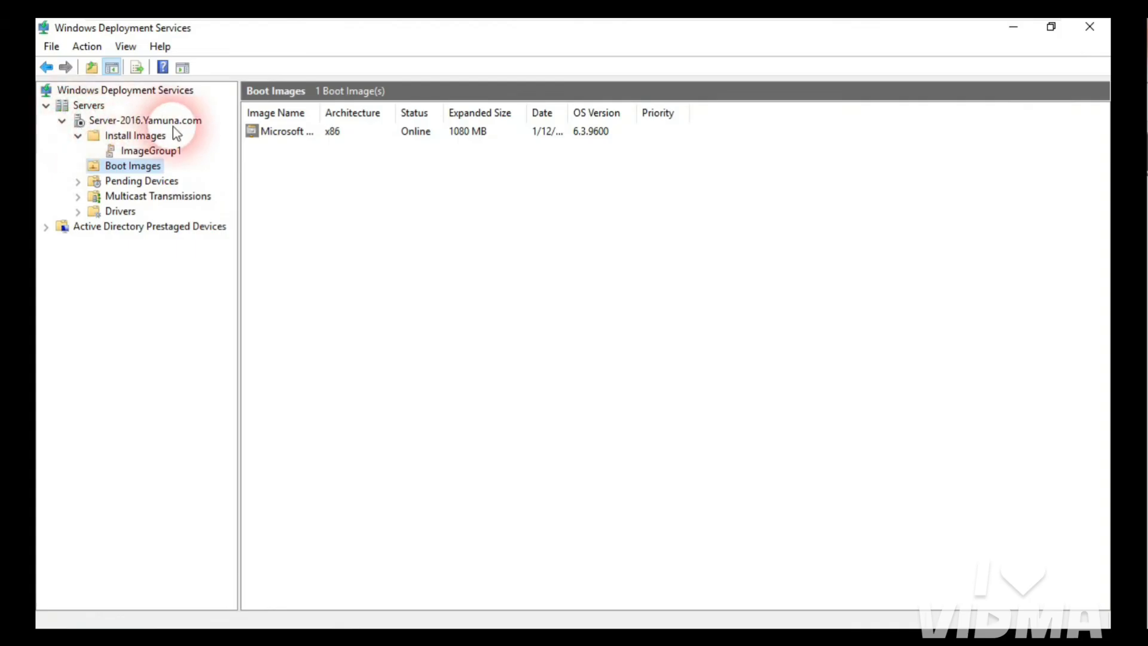
pyautogui.click(140, 122)
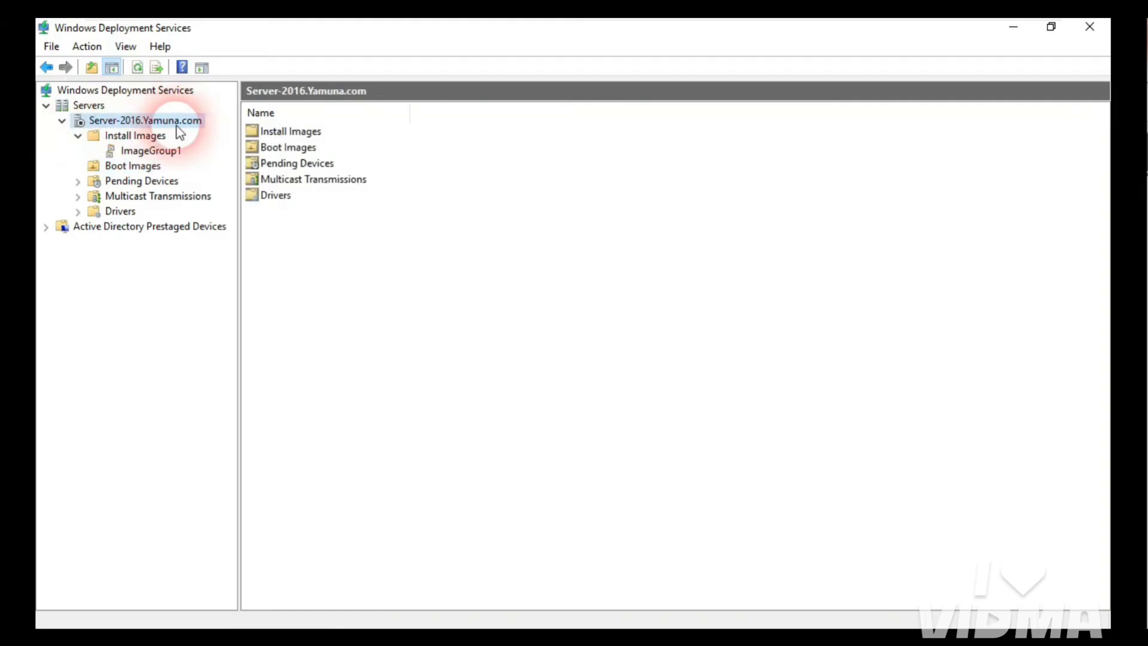
# Step: Run All Tasks > Start on Server-2016.Yamuna.com, acknowledge the success message, and refresh the server
pyautogui.rightClick(177, 127)
pyautogui.moveTo(236, 180)
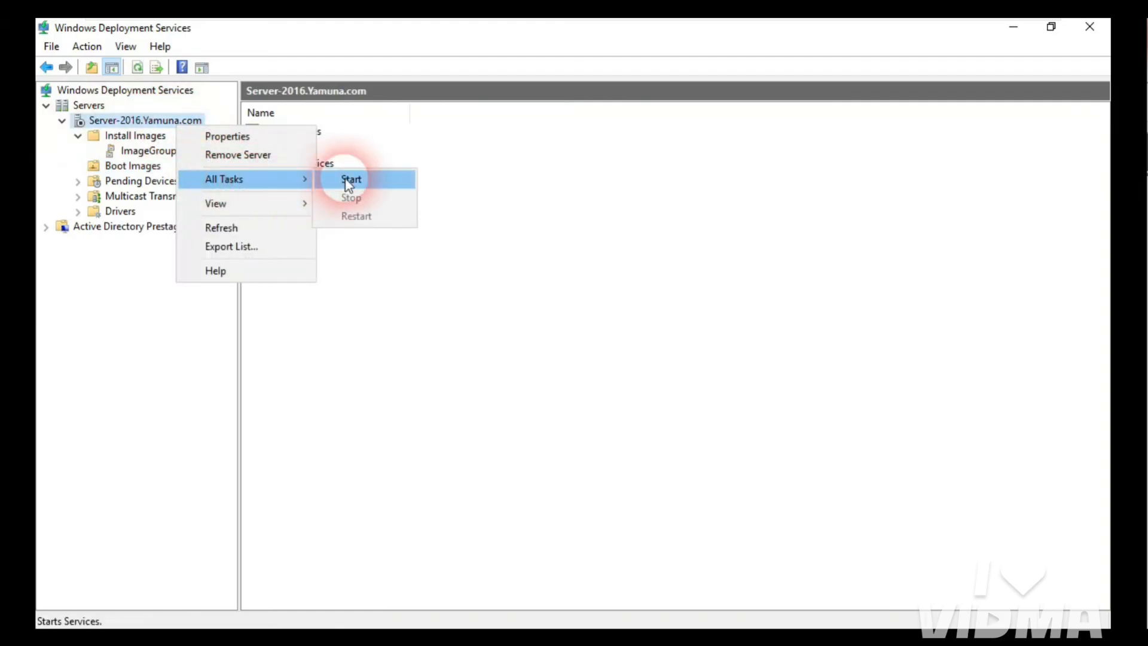
pyautogui.click(367, 183)
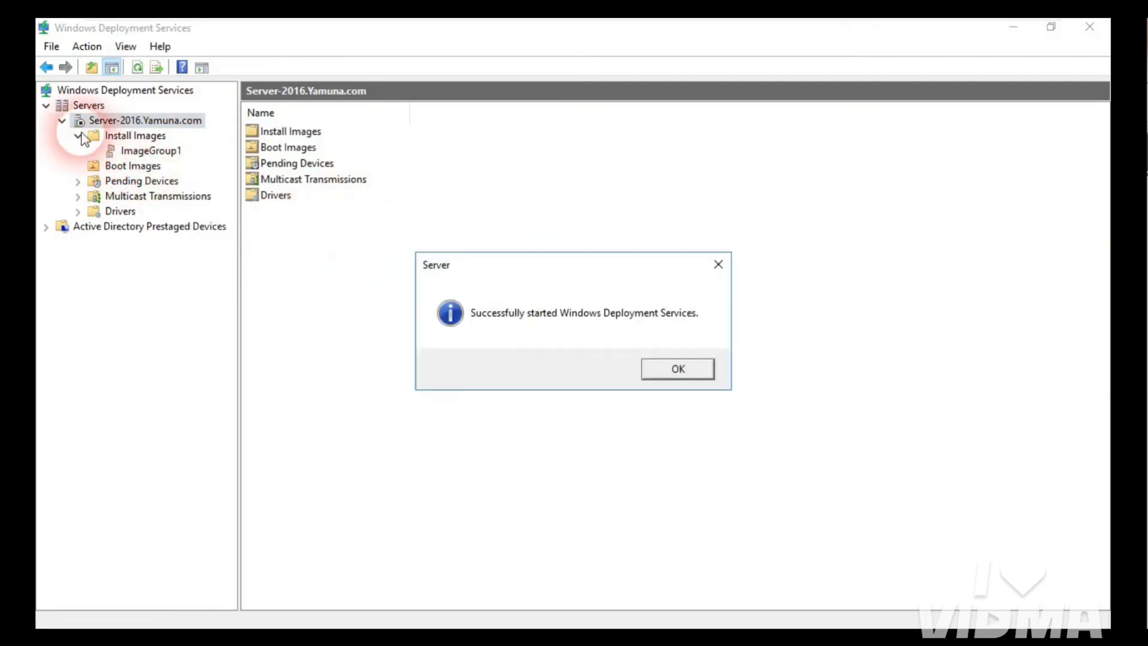
pyautogui.click(686, 371)
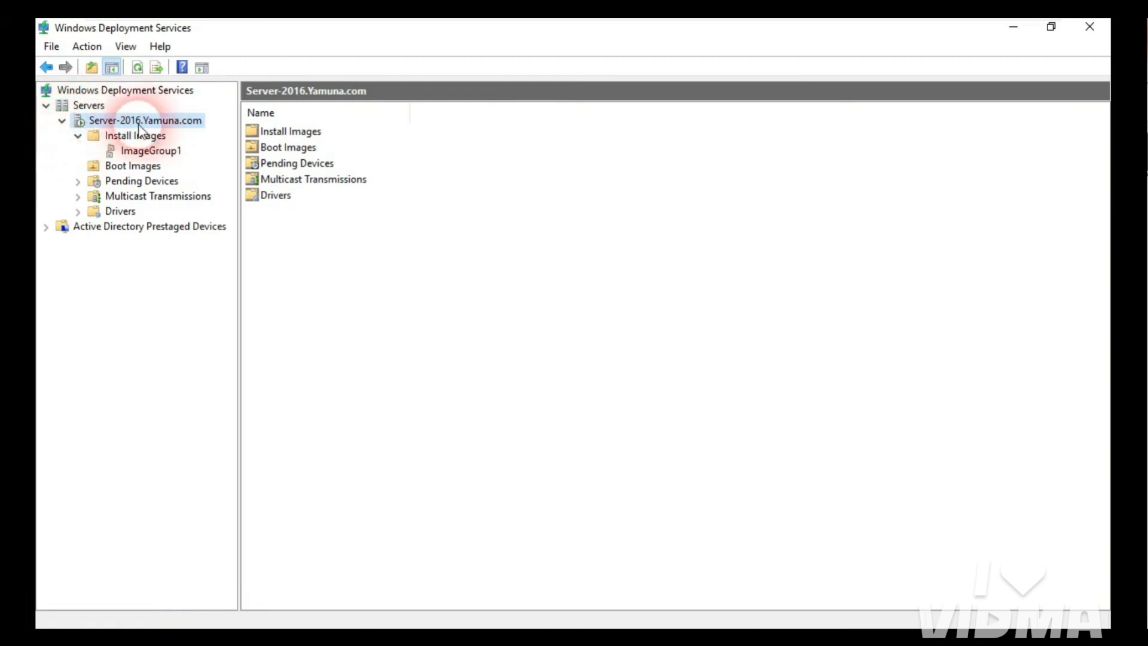
pyautogui.click(138, 67)
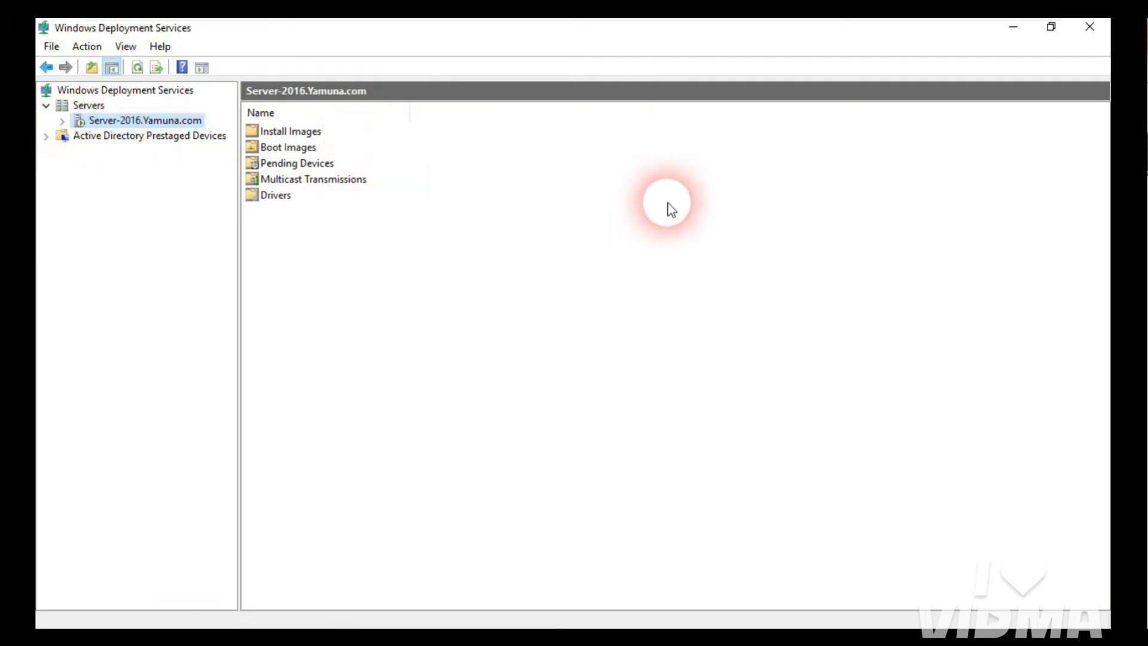
pyautogui.moveTo(616, 26)
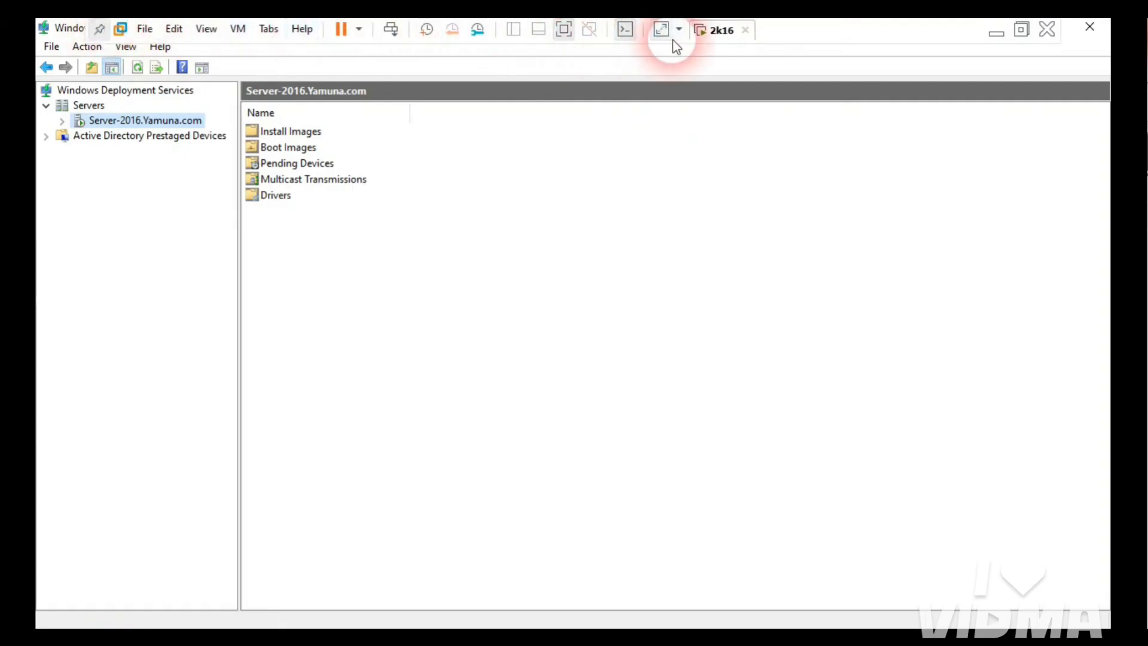
# Step: Leave full screen, maximize the VMware window and show the virtual machine Library
pyautogui.click(560, 26)
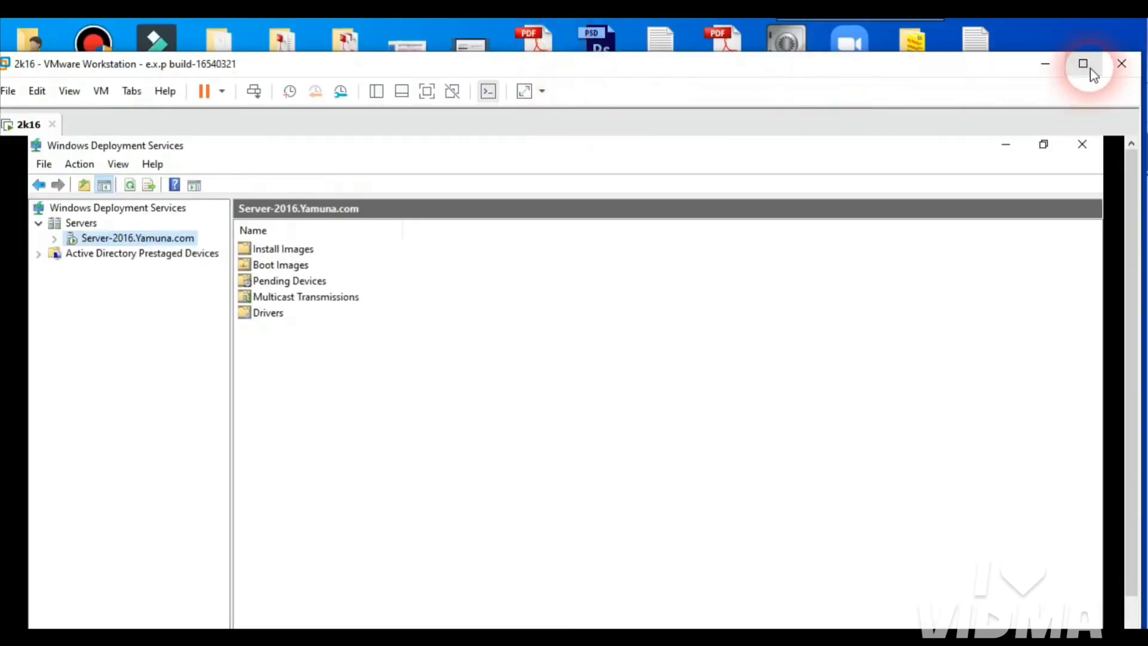
pyautogui.click(1091, 70)
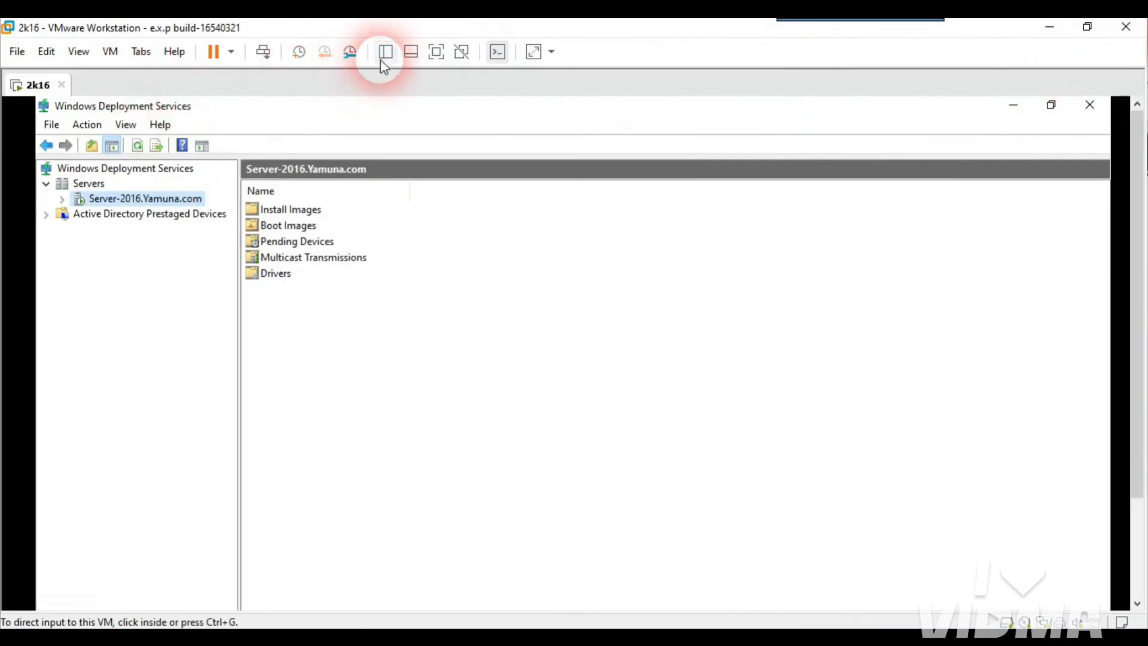
pyautogui.click(383, 60)
# Step: Start a new virtual machine from the File menu with the Custom (advanced) configuration
pyautogui.click(17, 52)
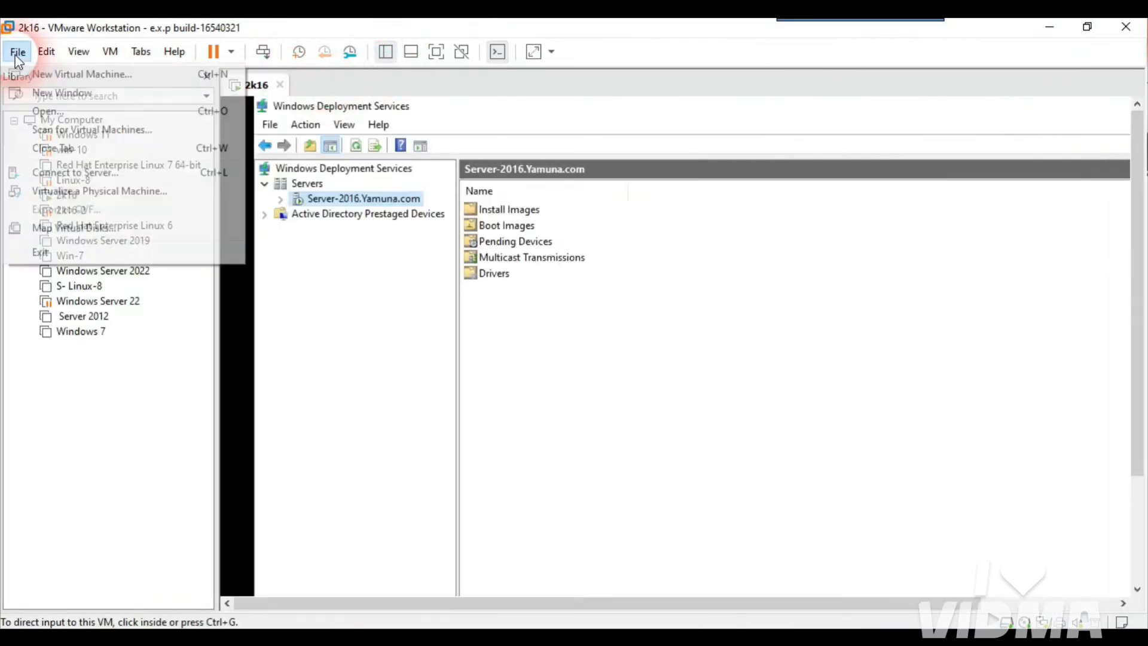
pyautogui.click(53, 76)
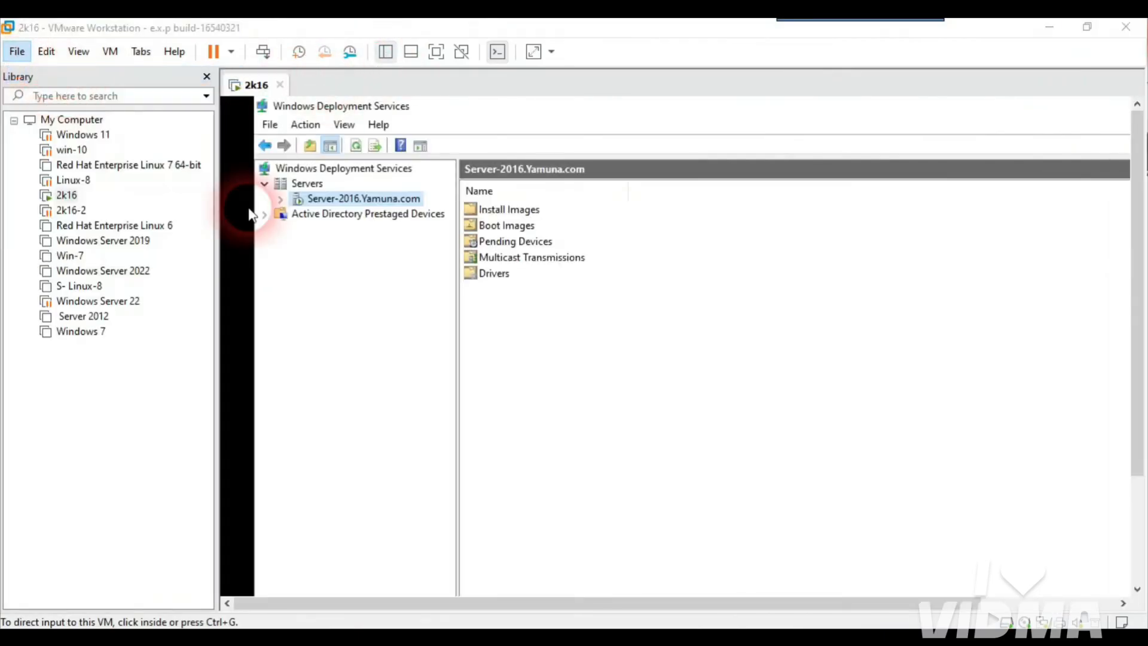
pyautogui.click(562, 344)
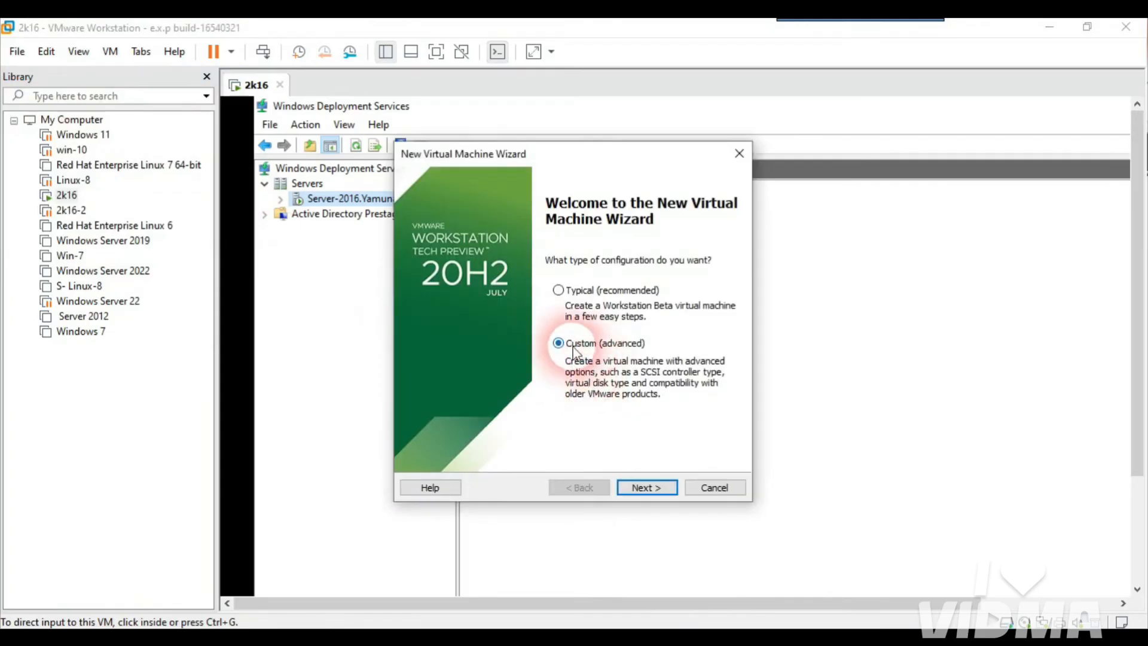
# Step: Keep default hardware compatibility, install the OS later, and set the guest version to Windows 8.x
pyautogui.click(647, 488)
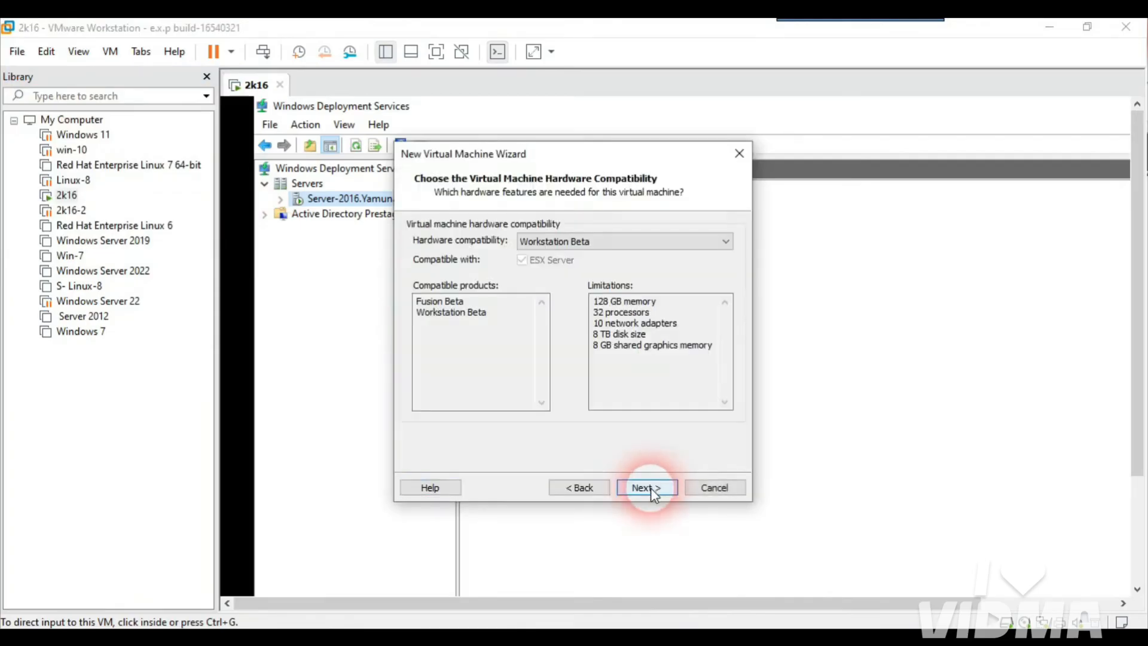
pyautogui.click(651, 490)
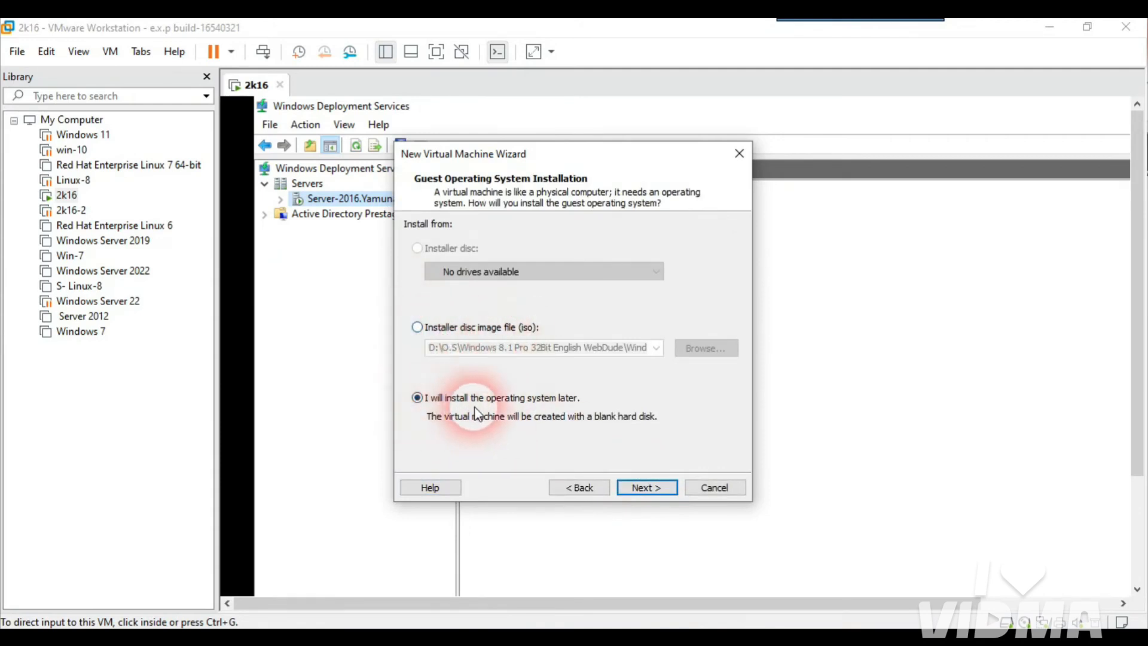
pyautogui.click(639, 488)
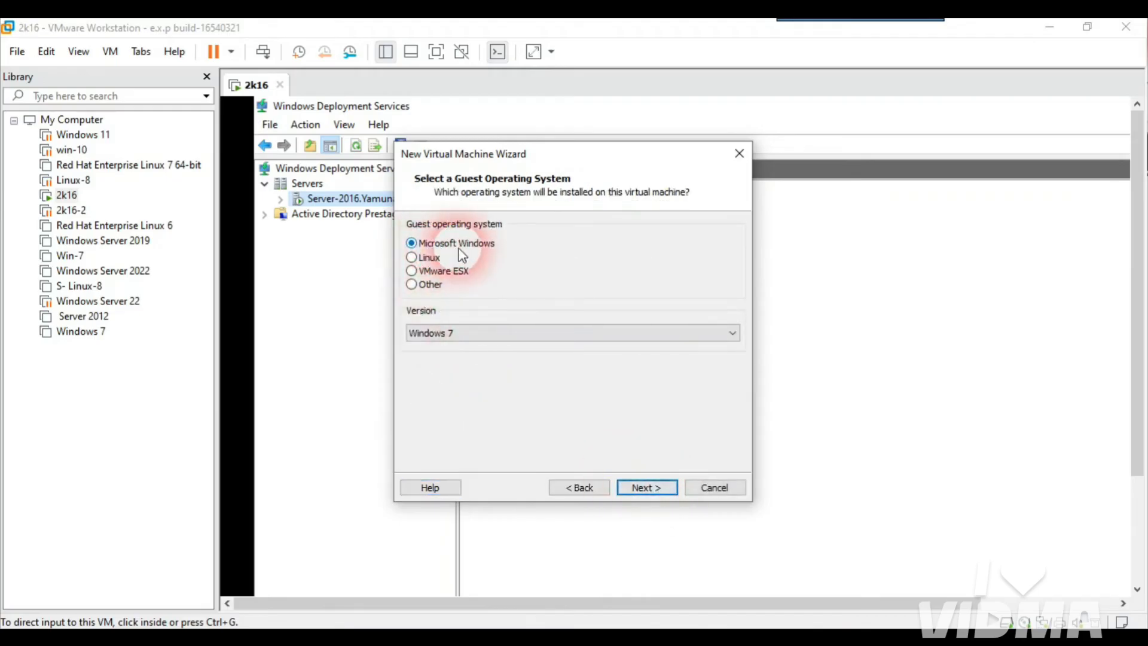
pyautogui.click(471, 333)
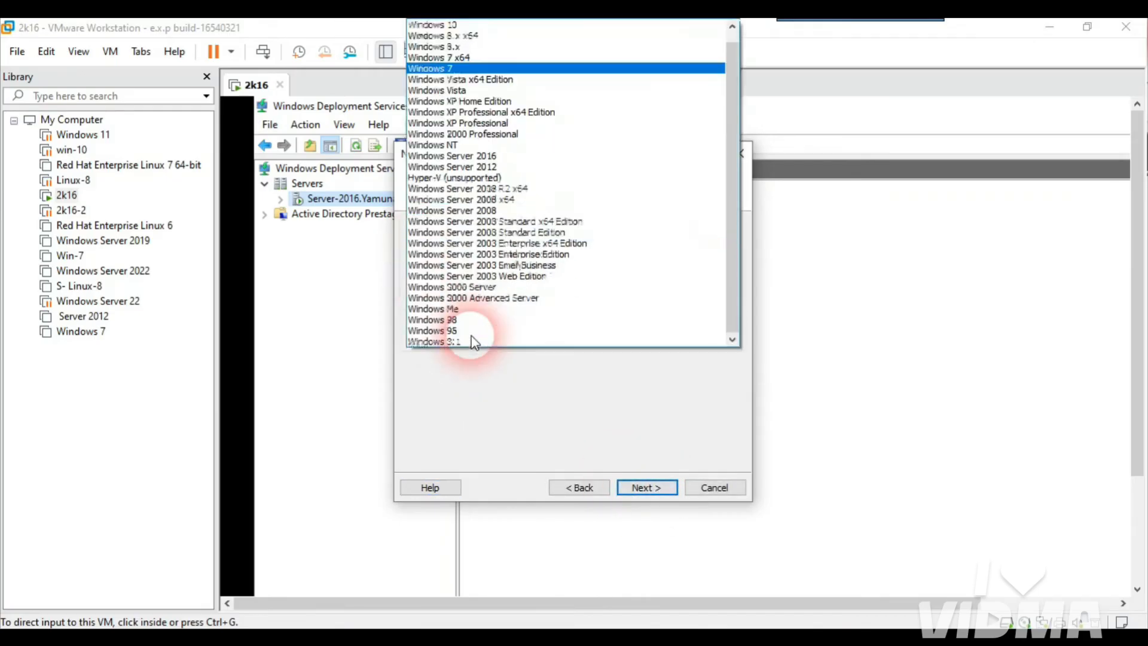
pyautogui.click(469, 48)
pyautogui.click(654, 488)
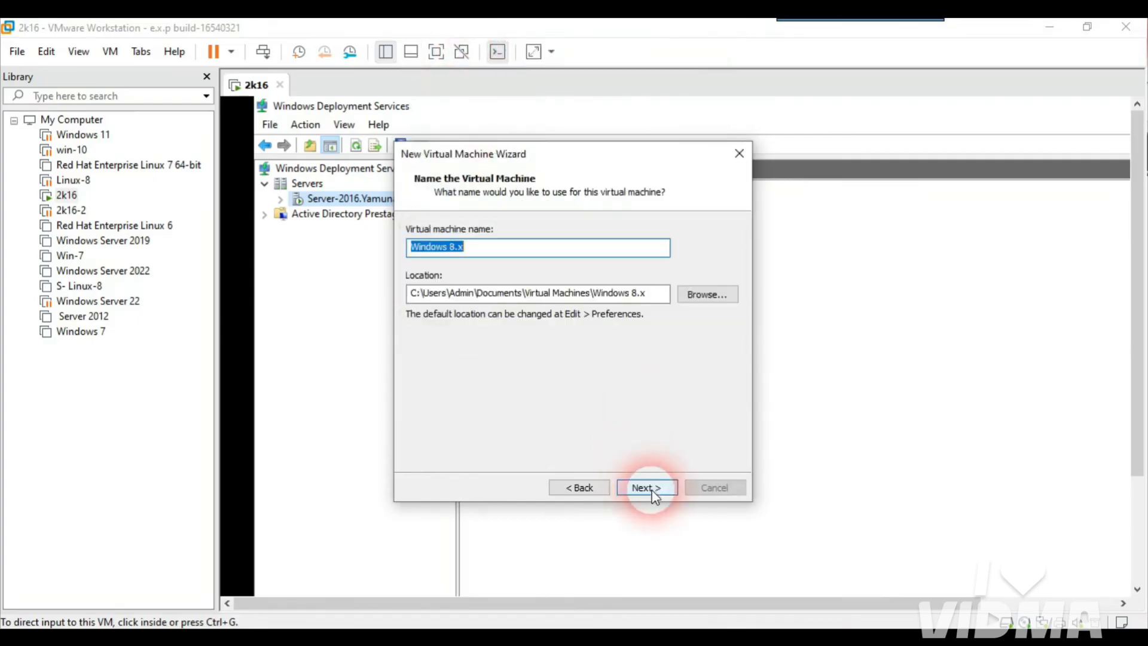
# Step: Name the VM Windows 8 and store it in a new win-8 folder on New Volume (F:)
pyautogui.click(491, 254)
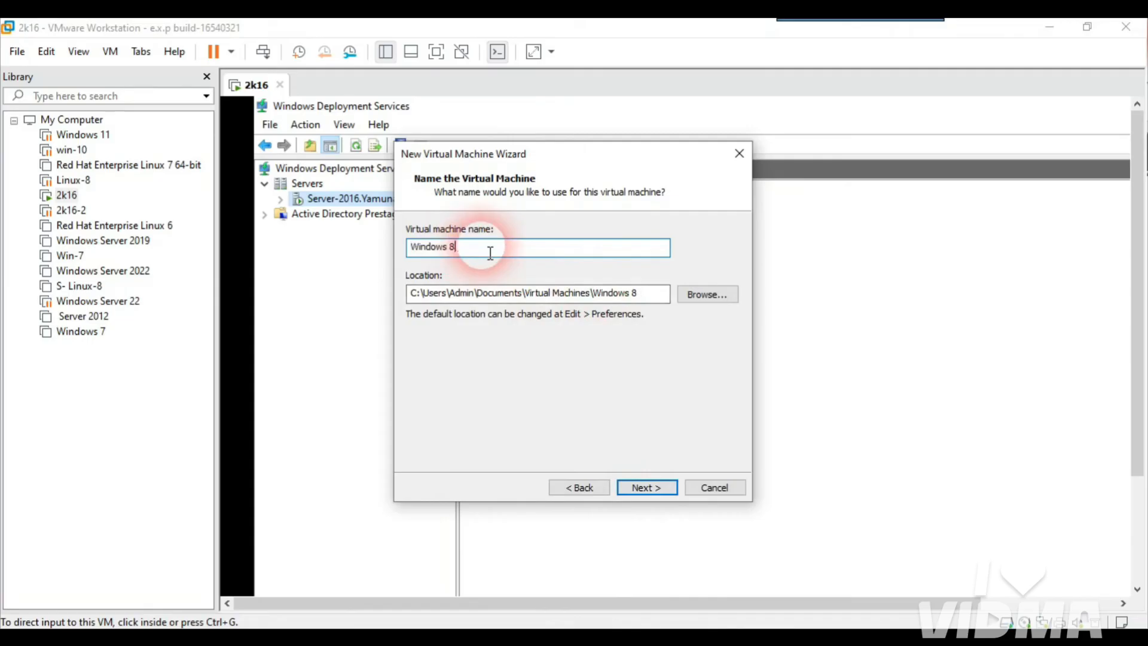
pyautogui.click(705, 301)
pyautogui.moveTo(687, 281); pyautogui.dragTo(687, 303)
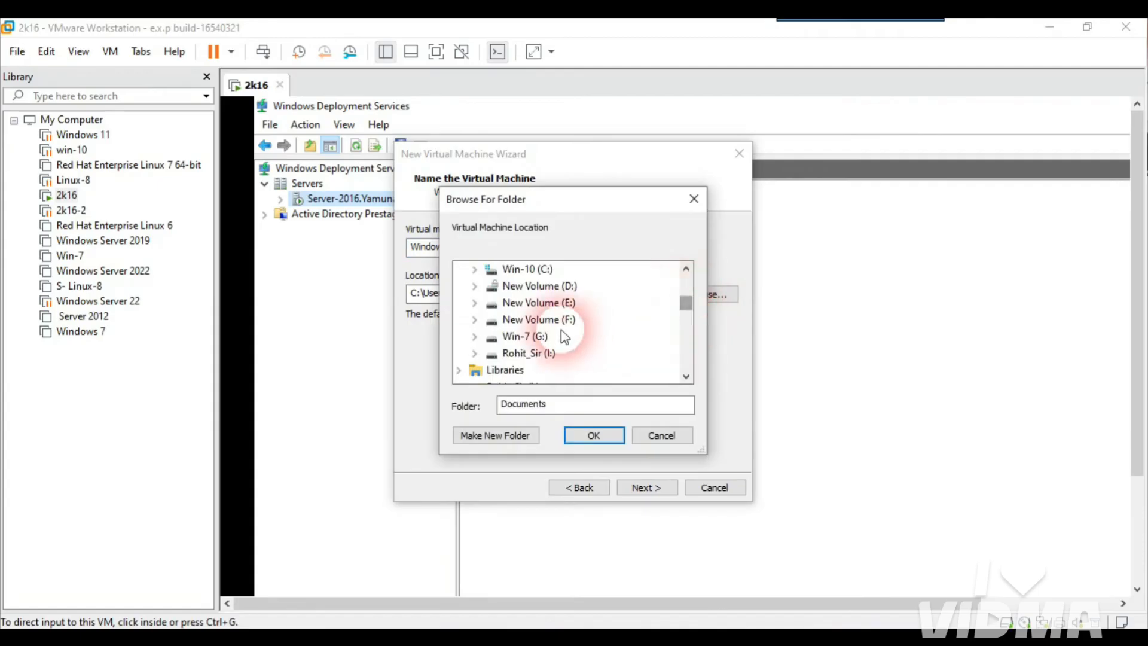
pyautogui.click(563, 327)
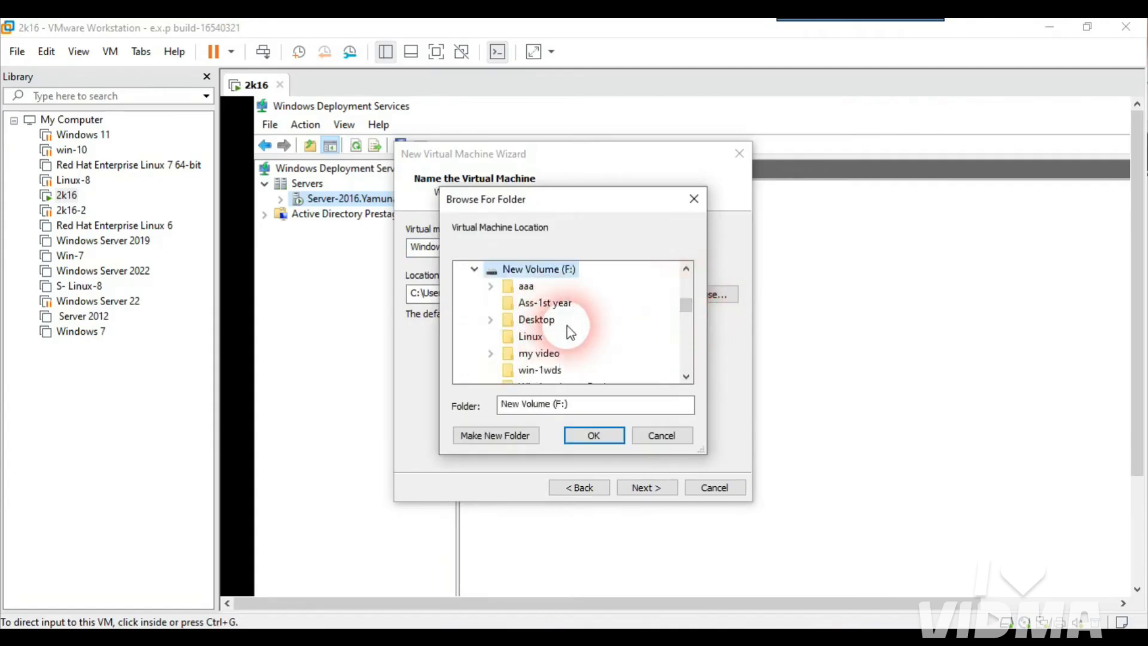
pyautogui.click(513, 440)
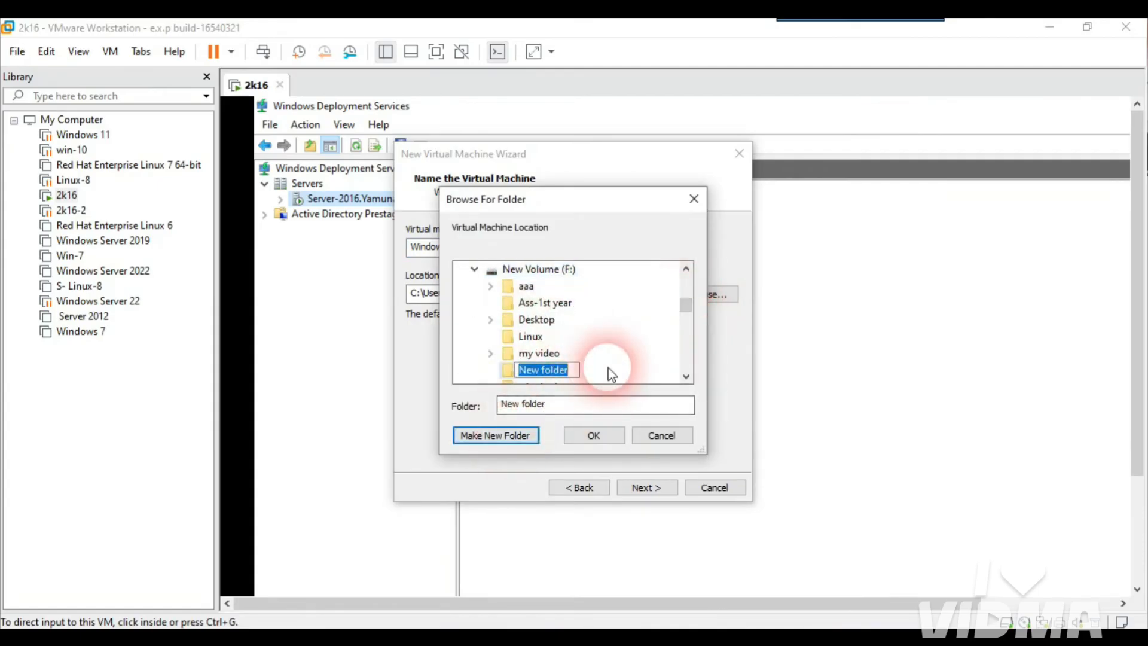
pyautogui.write('w')
pyautogui.write('in-8')
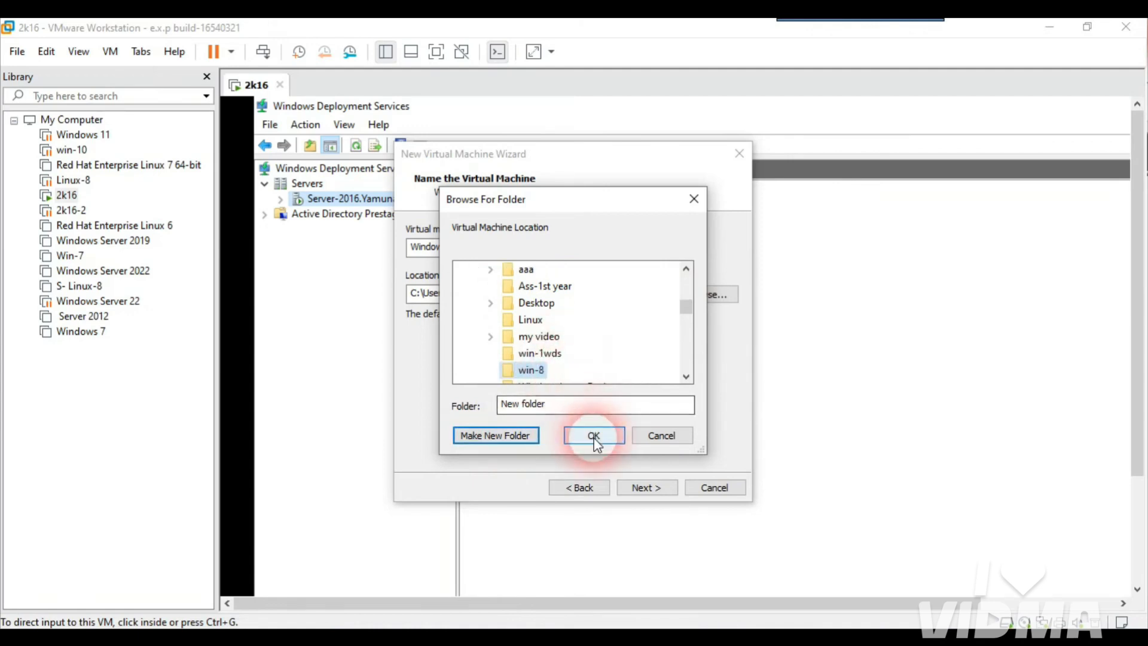
pyautogui.click(594, 436)
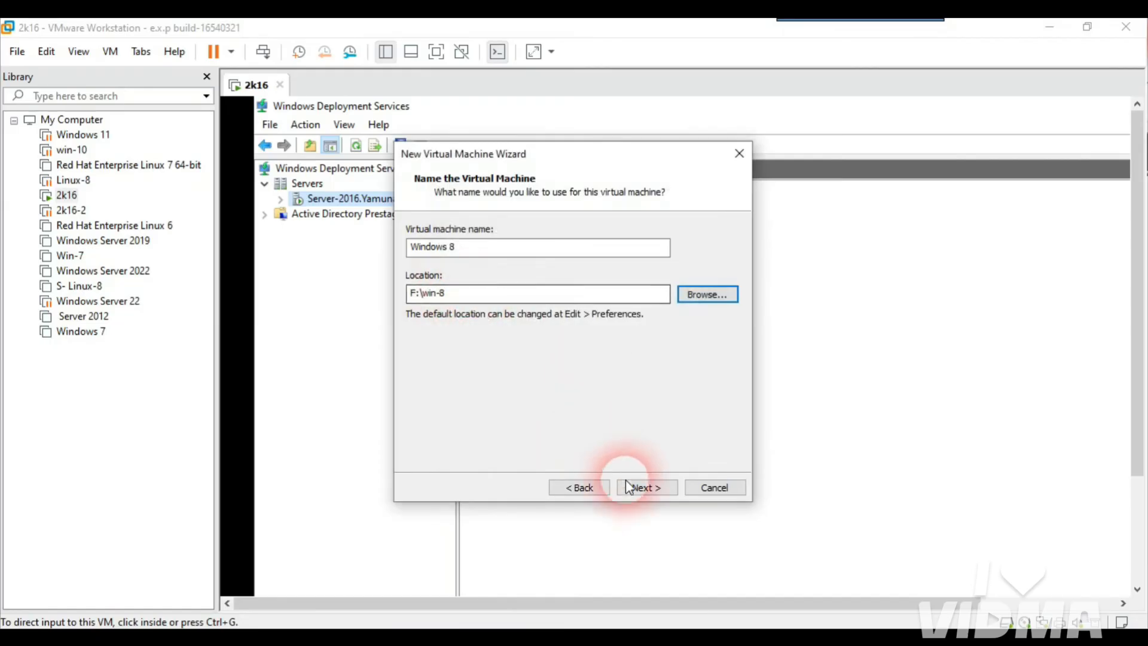
pyautogui.click(647, 488)
# Step: Accept BIOS firmware, default processors and 1024 MB memory, choose bridged networking, and keep the default I/O controller
pyautogui.click(647, 488)
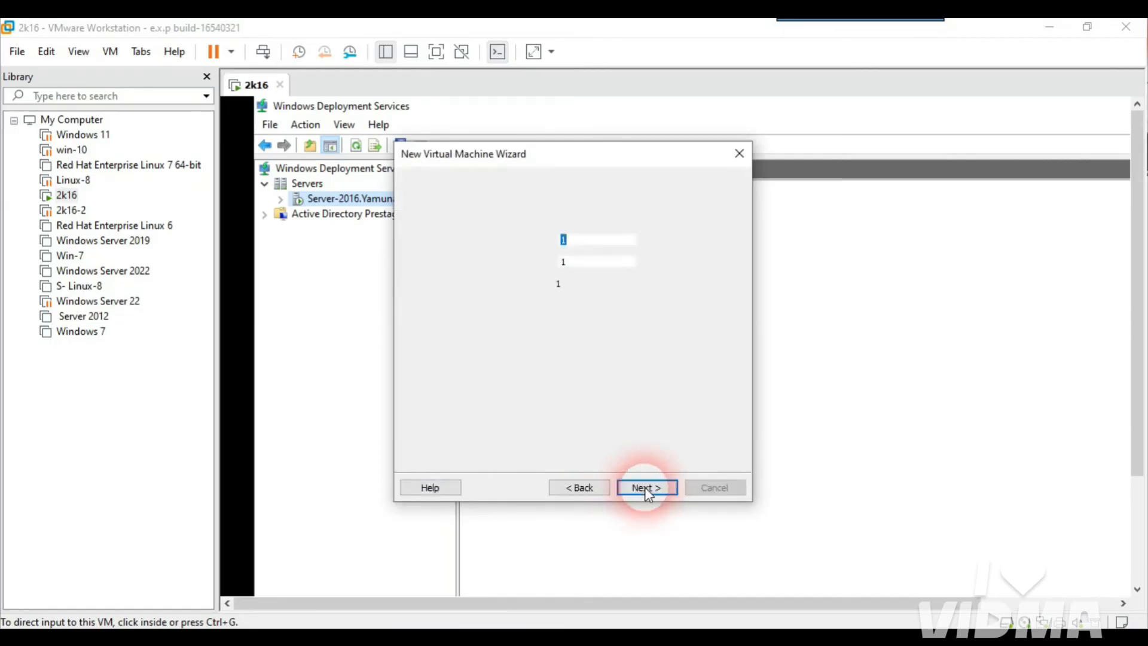
pyautogui.click(647, 488)
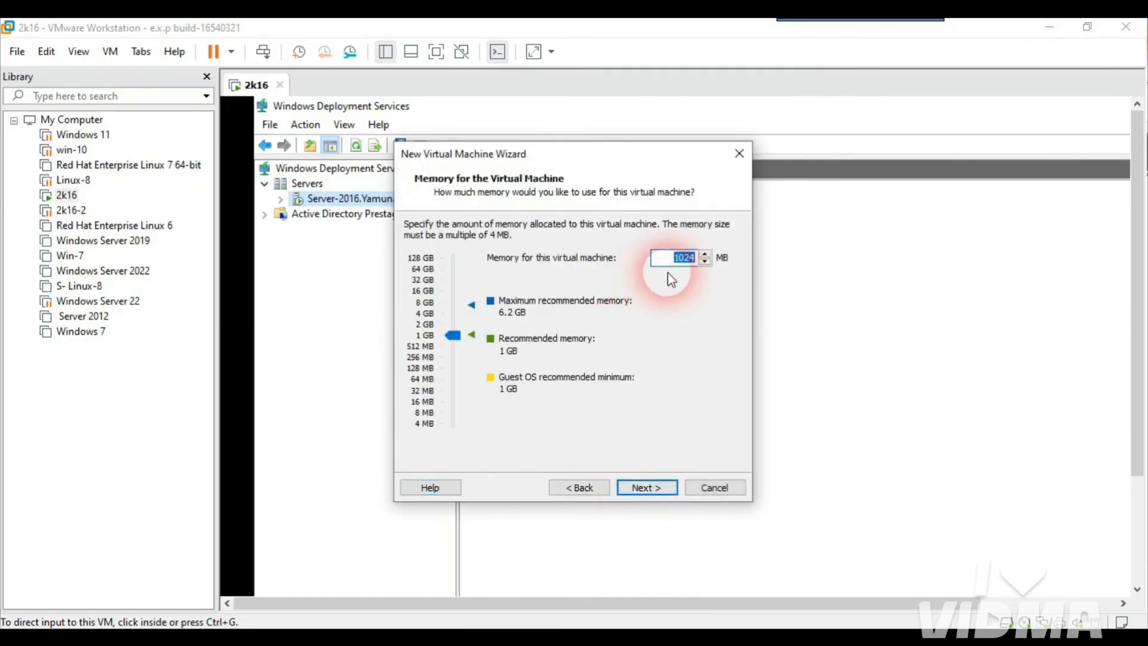
pyautogui.click(647, 488)
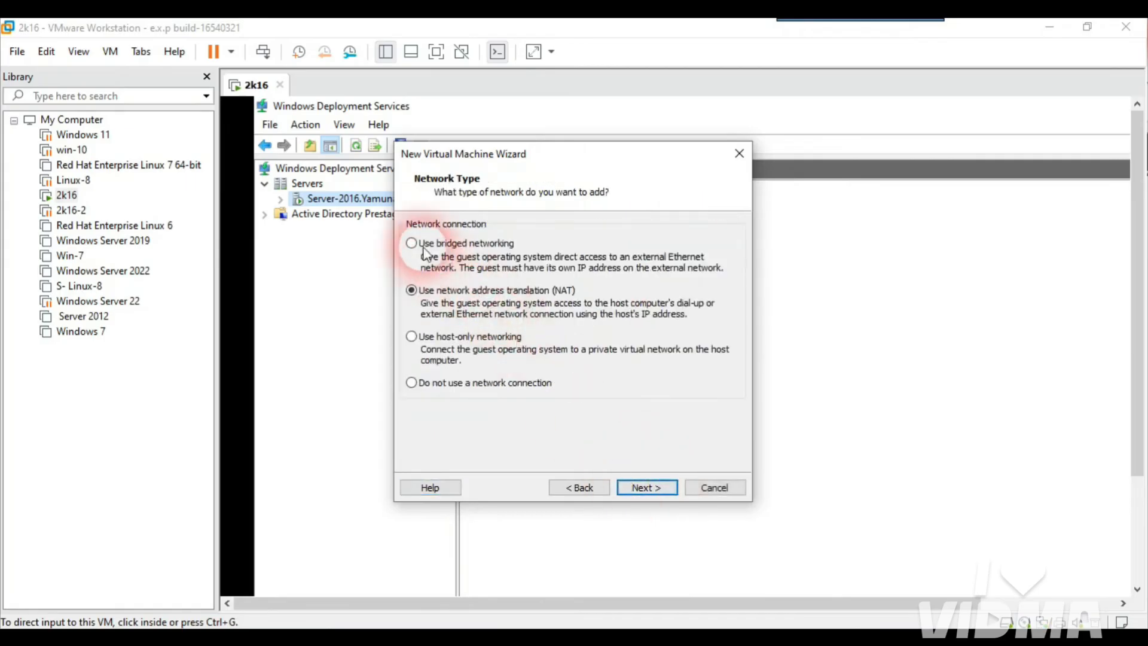
pyautogui.click(412, 244)
pyautogui.click(649, 487)
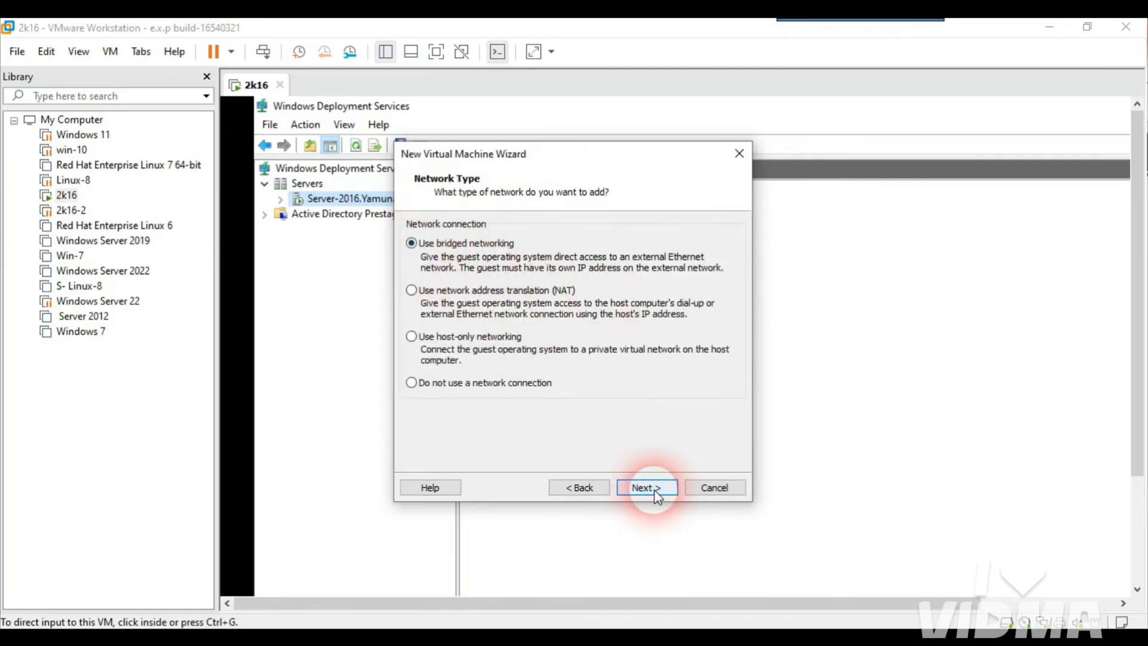
pyautogui.click(654, 488)
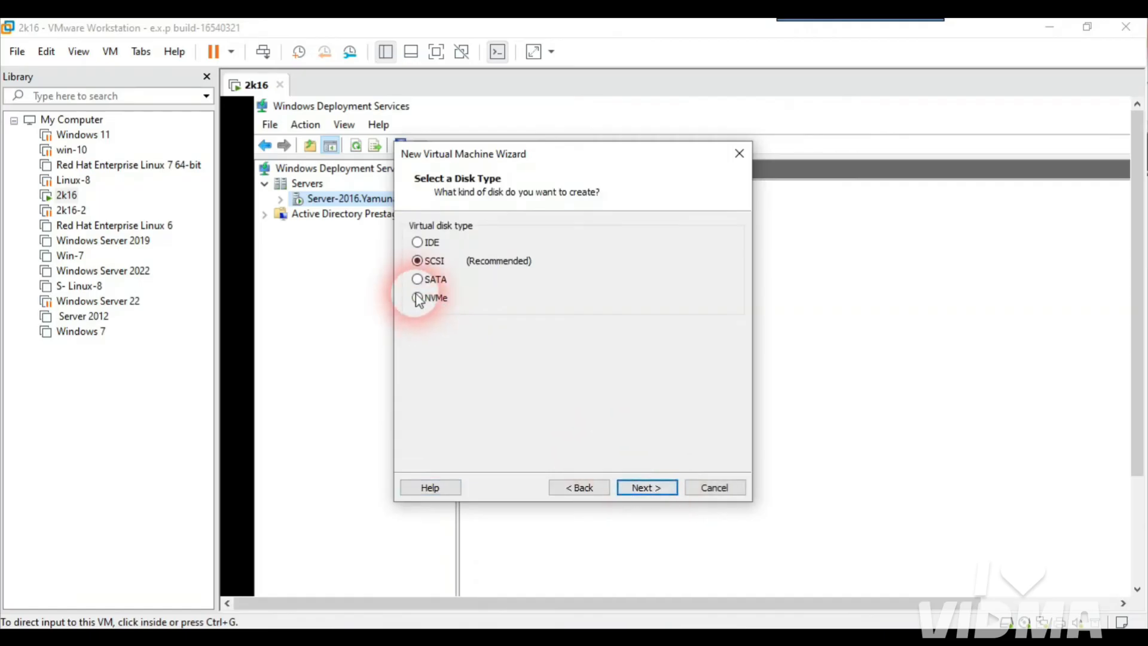
# Step: Create a new SATA virtual disk with default capacity, save it in F:\win-8, and finish the wizard
pyautogui.click(418, 280)
pyautogui.click(661, 485)
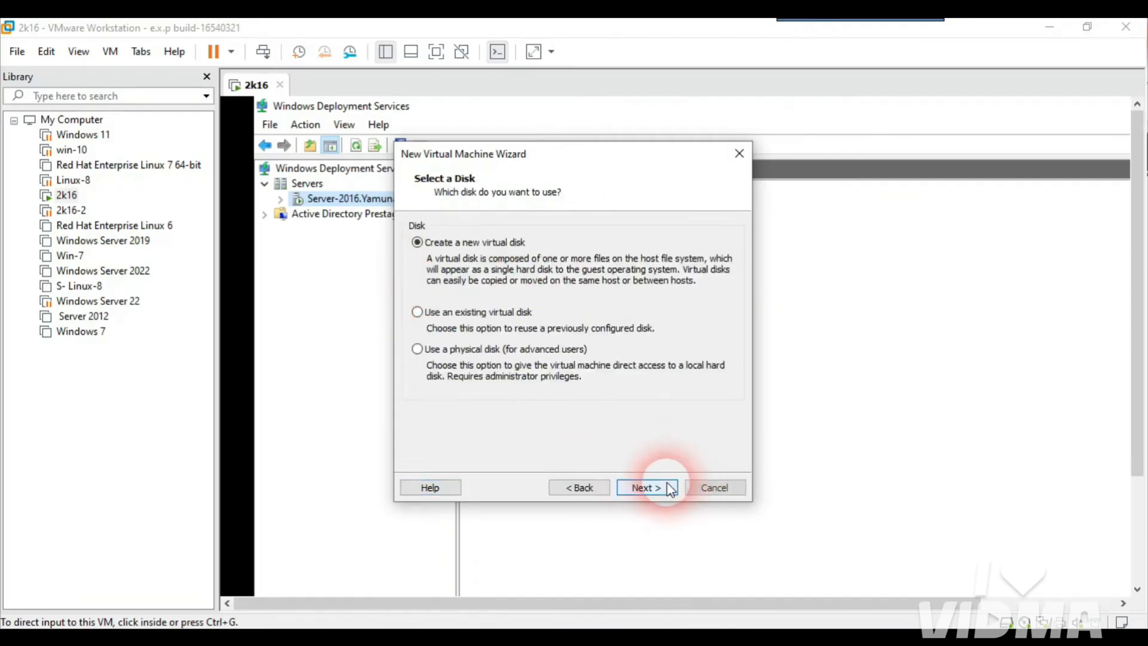
pyautogui.click(661, 486)
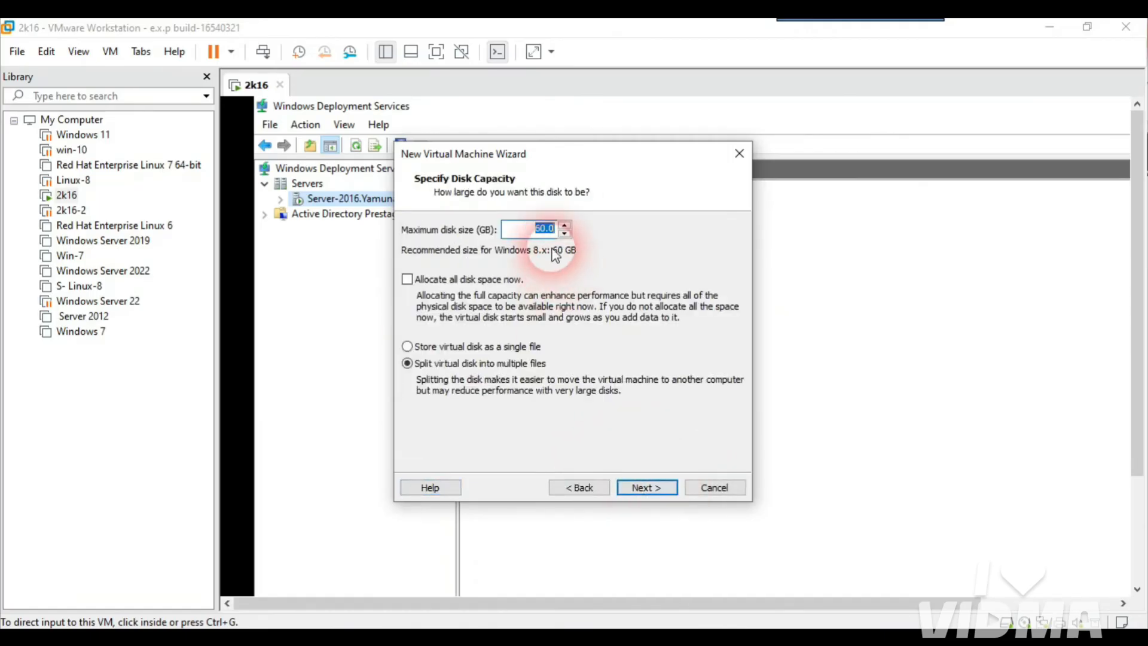
pyautogui.click(650, 488)
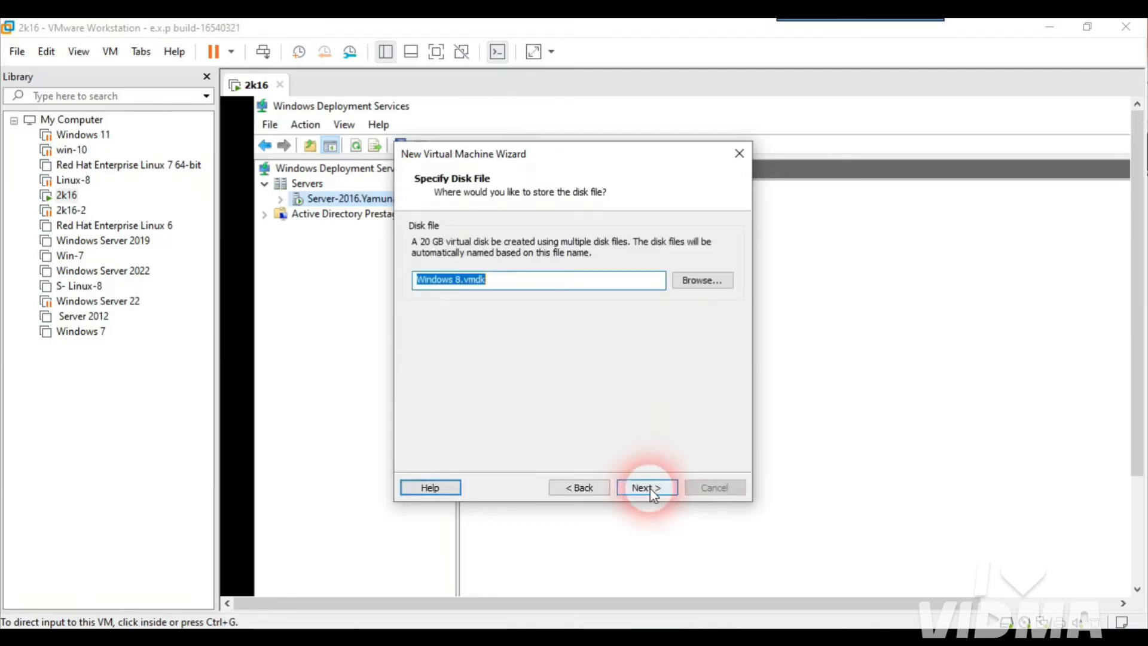
pyautogui.click(717, 281)
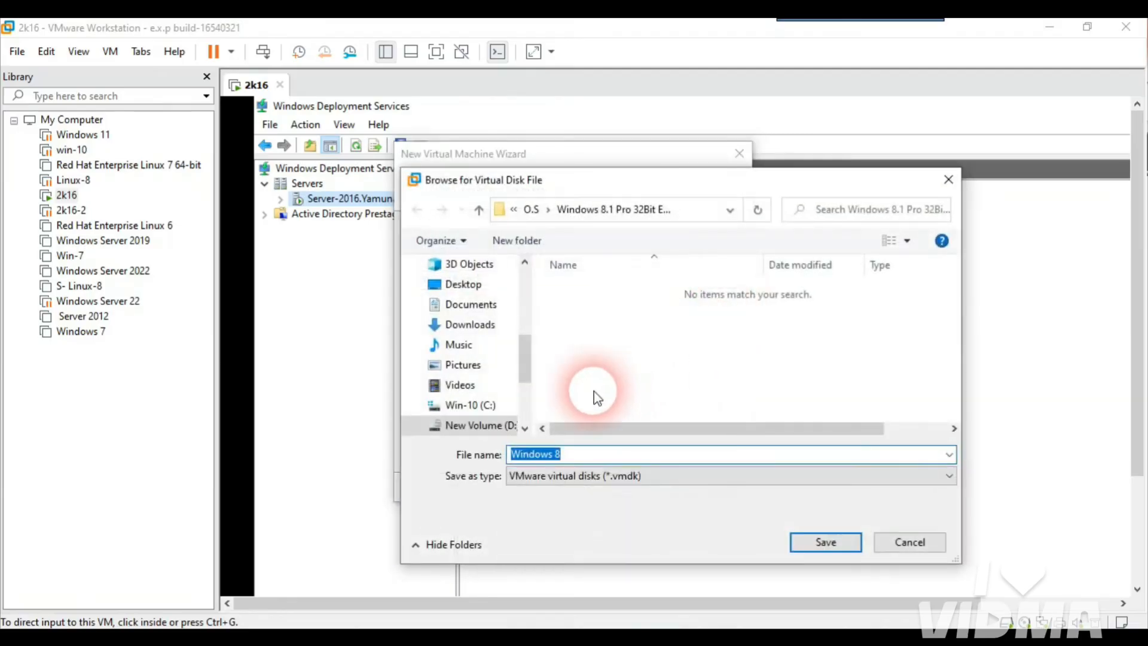
pyautogui.scroll(-3, 530, 413)
pyautogui.click(481, 324)
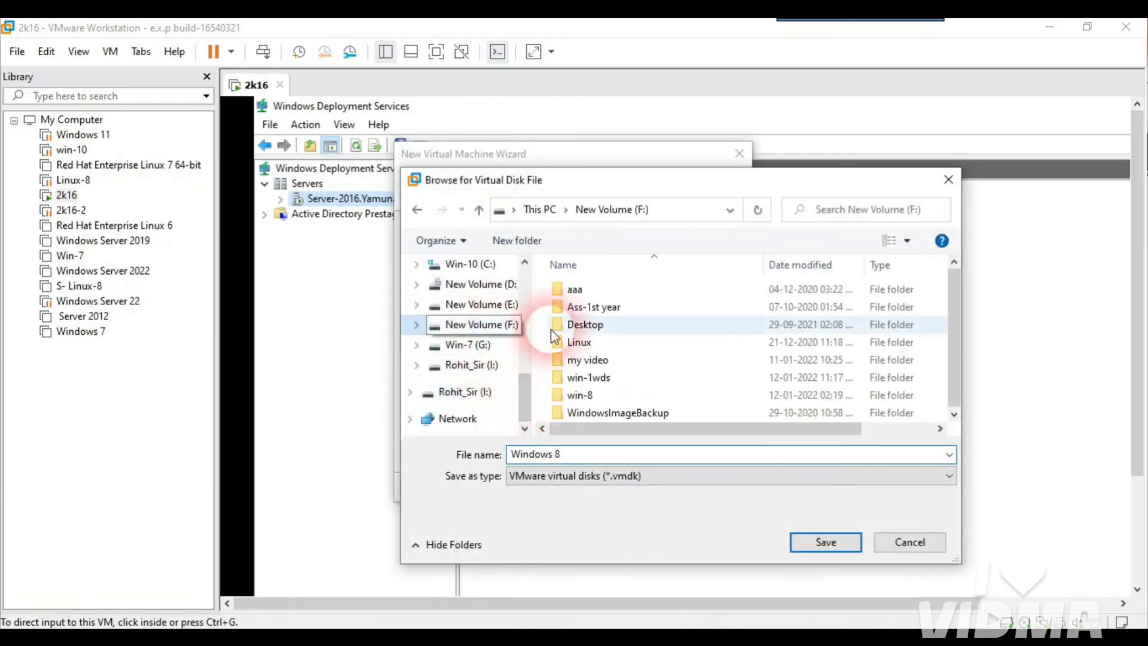
pyautogui.doubleClick(583, 396)
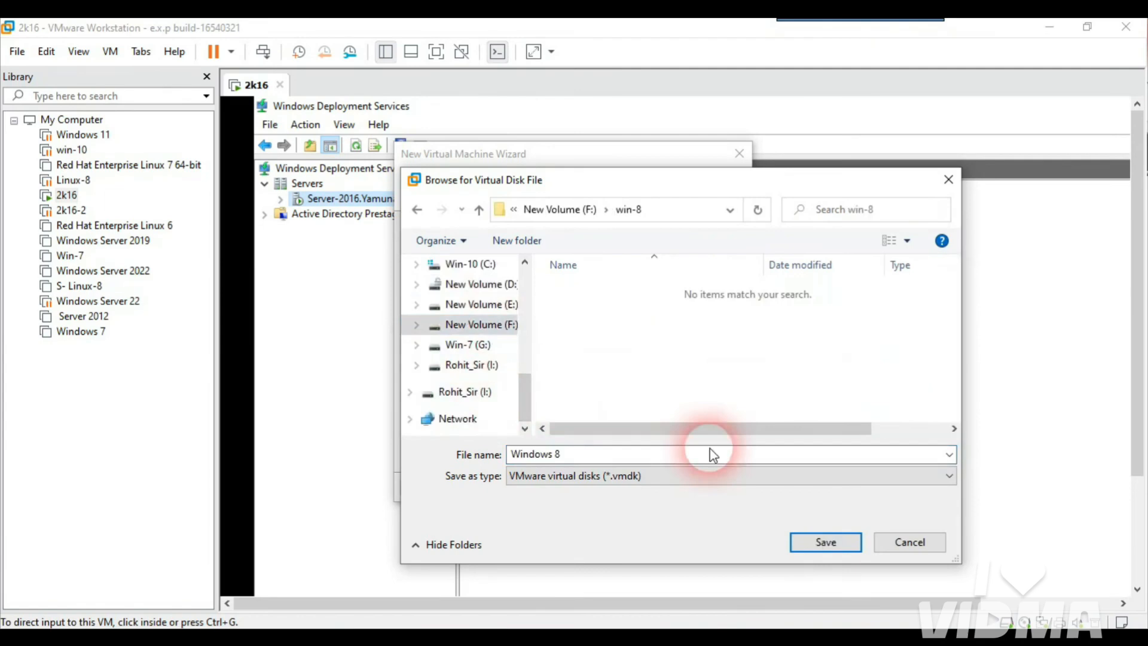
pyautogui.click(825, 542)
pyautogui.click(654, 488)
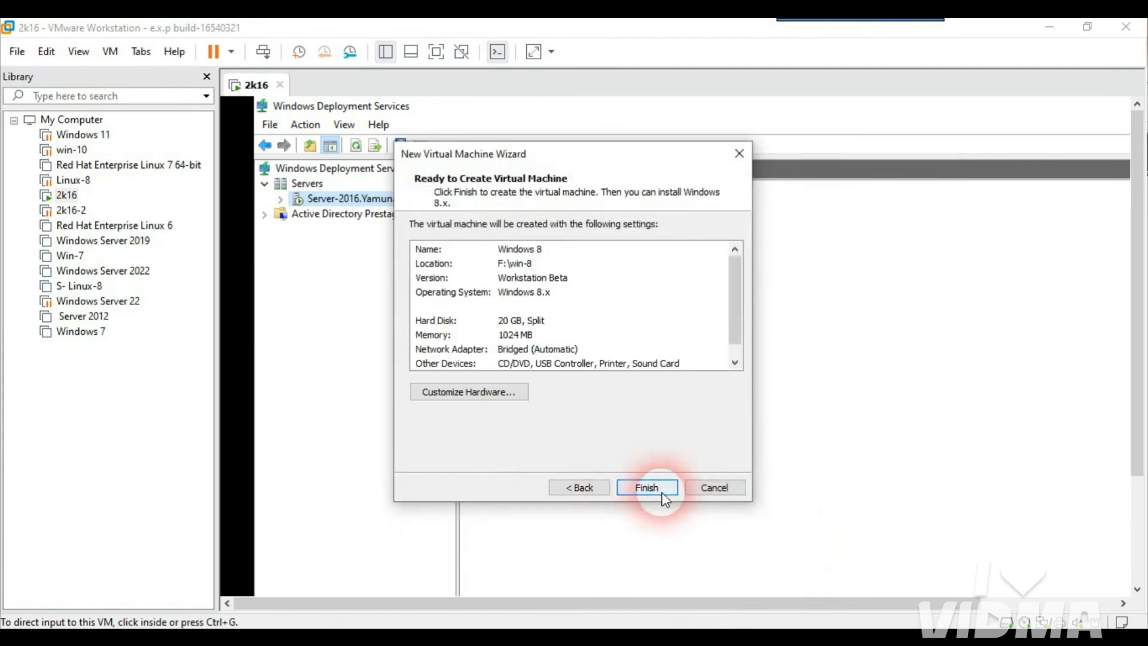
pyautogui.click(659, 487)
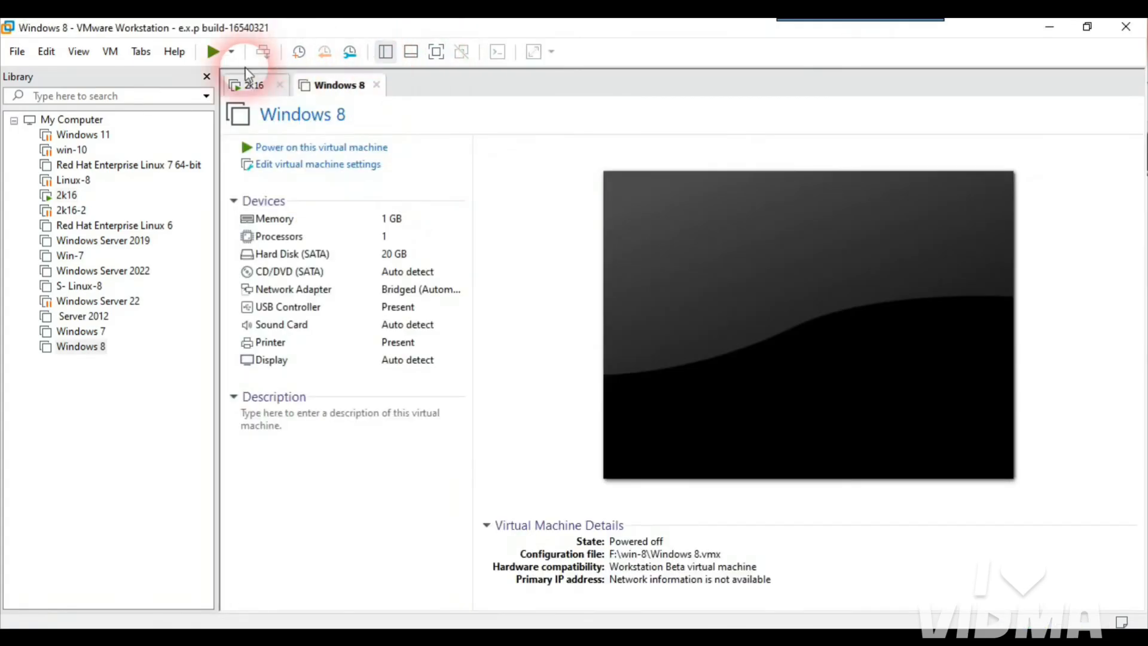
# Step: Close the Library pane so the Windows 8 VM summary fills the window
pyautogui.click(206, 76)
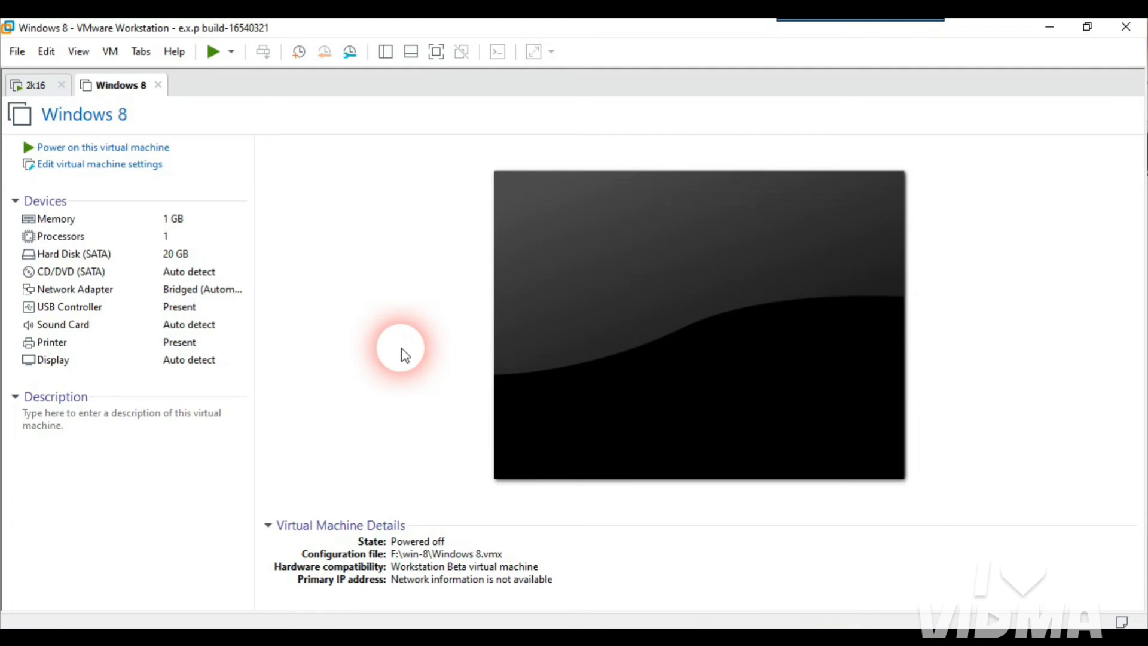
# Step: Power on the Windows 8 VM to firmware, answering Yes to the device connection prompt
pyautogui.rightClick(118, 94)
pyautogui.moveTo(156, 120)
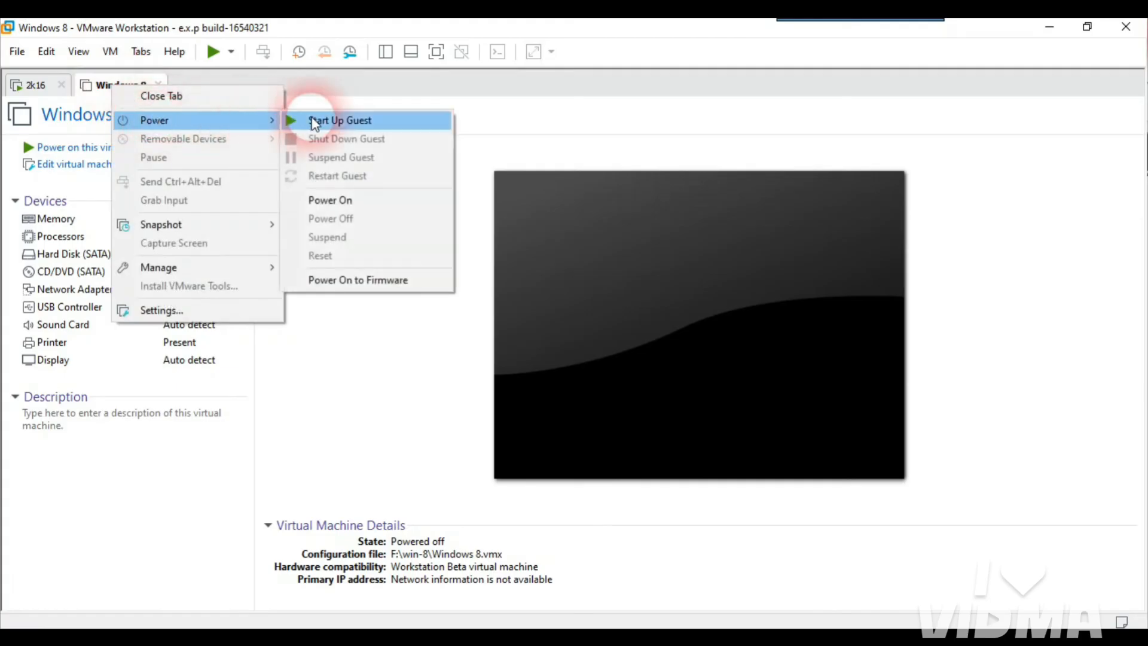
pyautogui.click(385, 286)
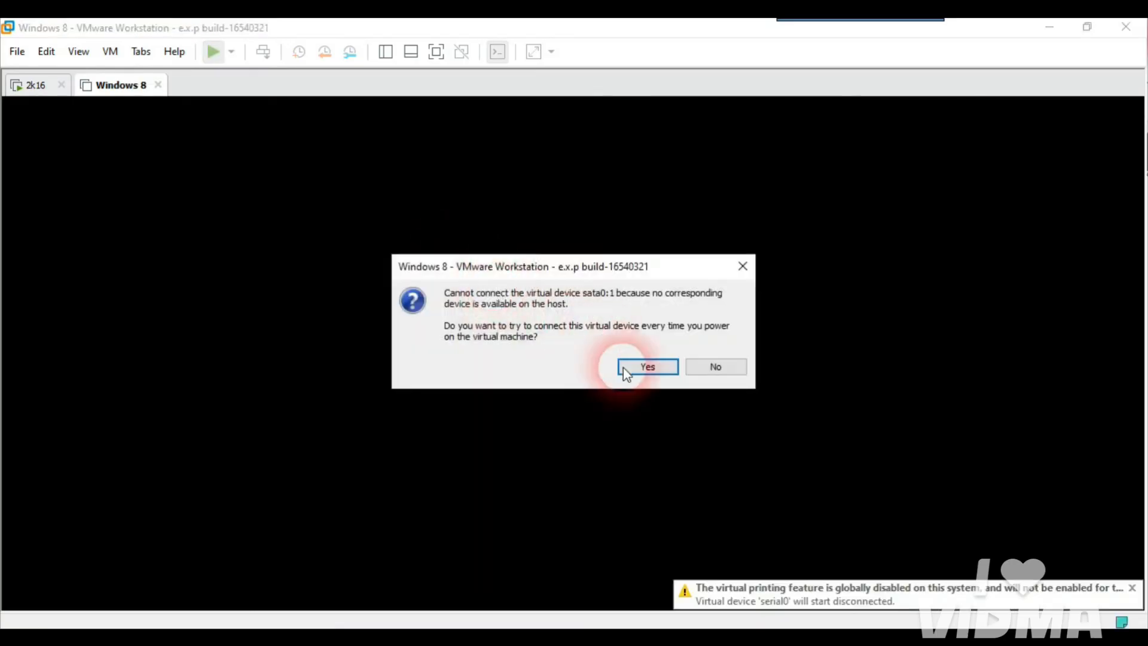
pyautogui.click(641, 367)
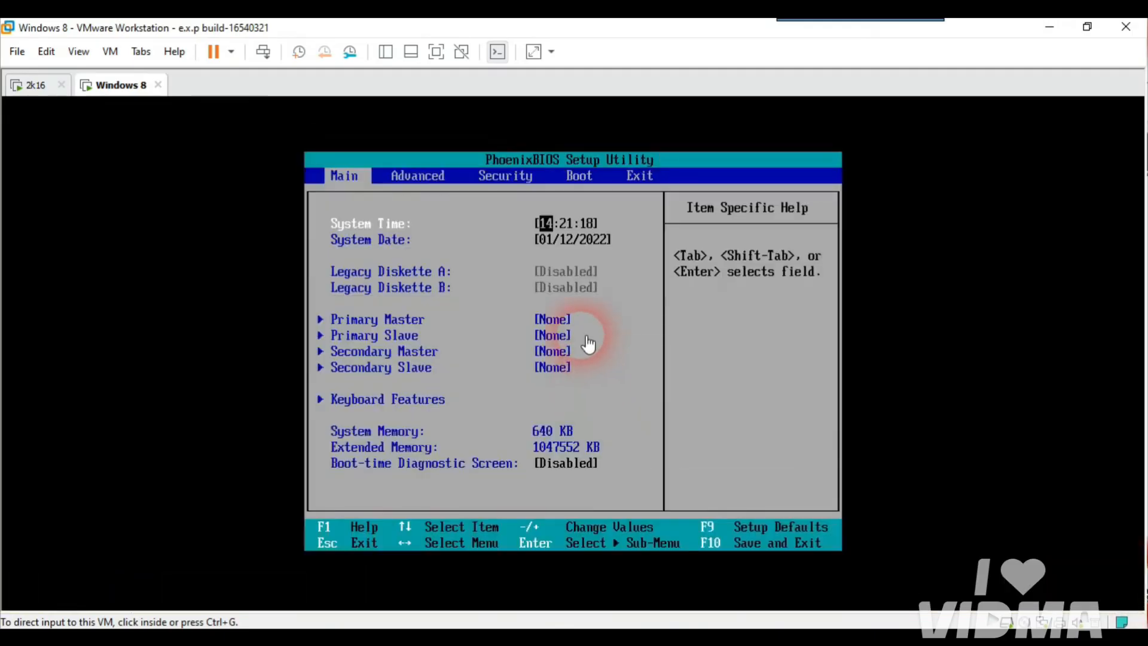
# Step: Move Network boot from Intel E1000e to the top of the BIOS boot order, Hard Drive second, and save with F10
pyautogui.click(580, 336)
pyautogui.press('Right')
pyautogui.press('Right')
pyautogui.press('Right')
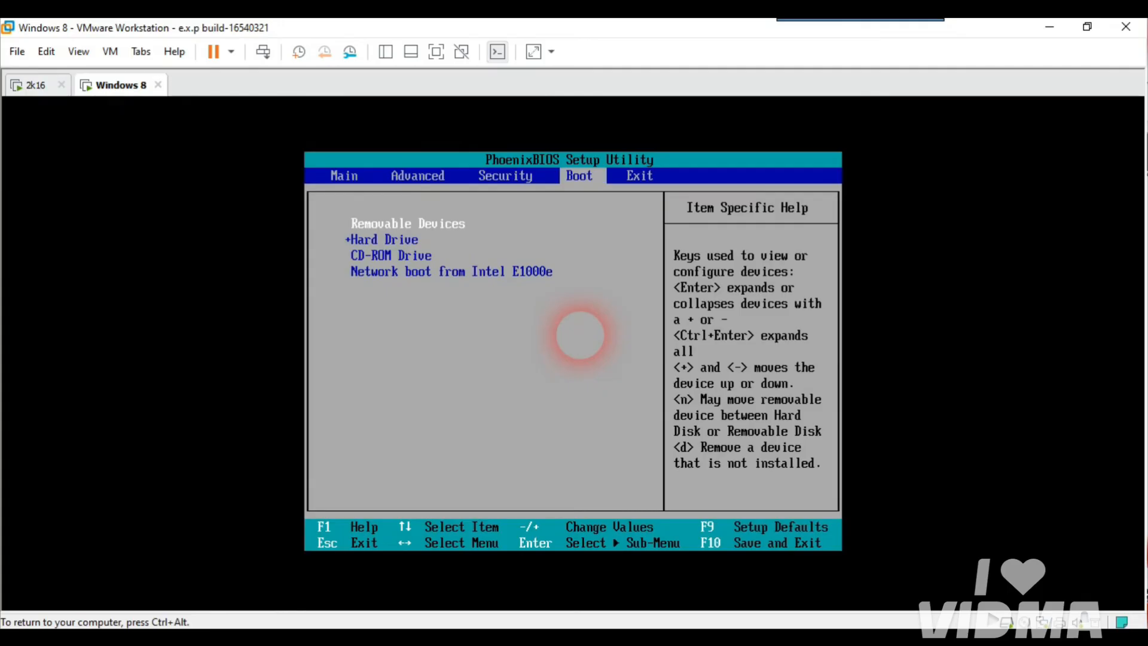
pyautogui.hotkey('ctrl', 'alt')
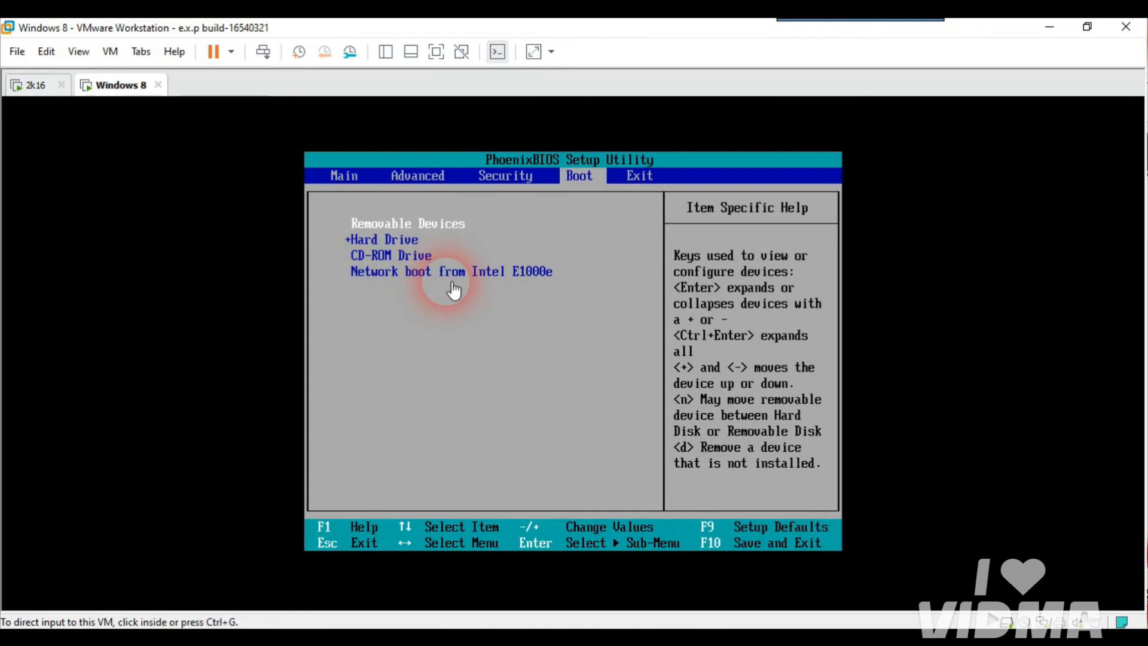
pyautogui.click(391, 288)
pyautogui.press('Down')
pyautogui.press('Down')
pyautogui.press('Down')
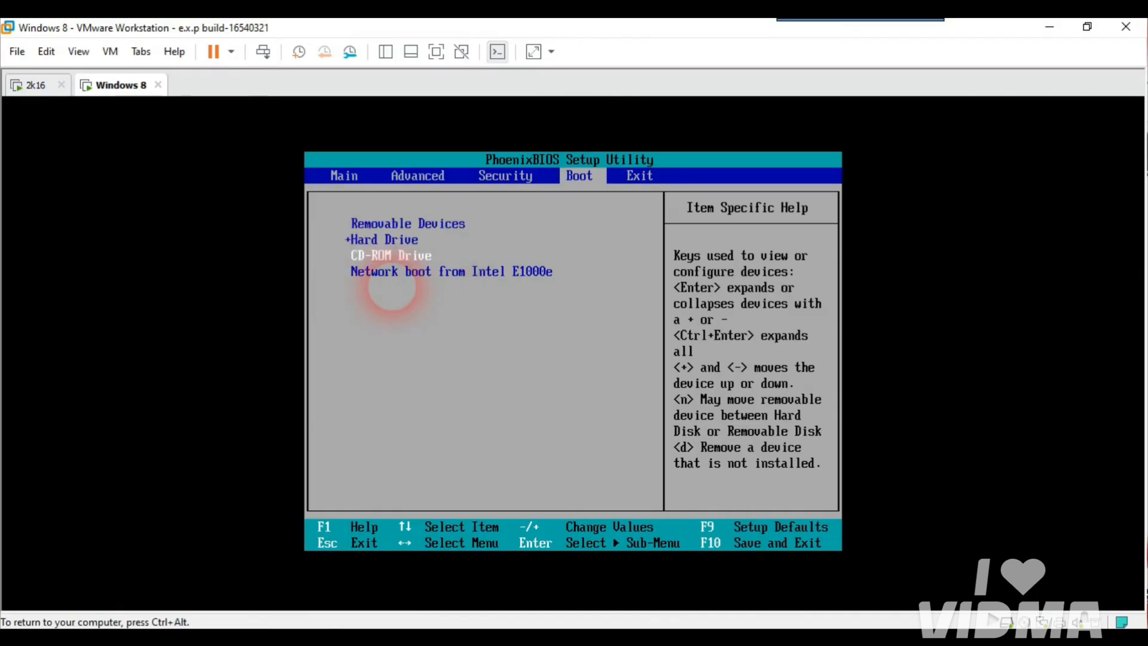
pyautogui.press('+')
pyautogui.press('+')
pyautogui.press('+')
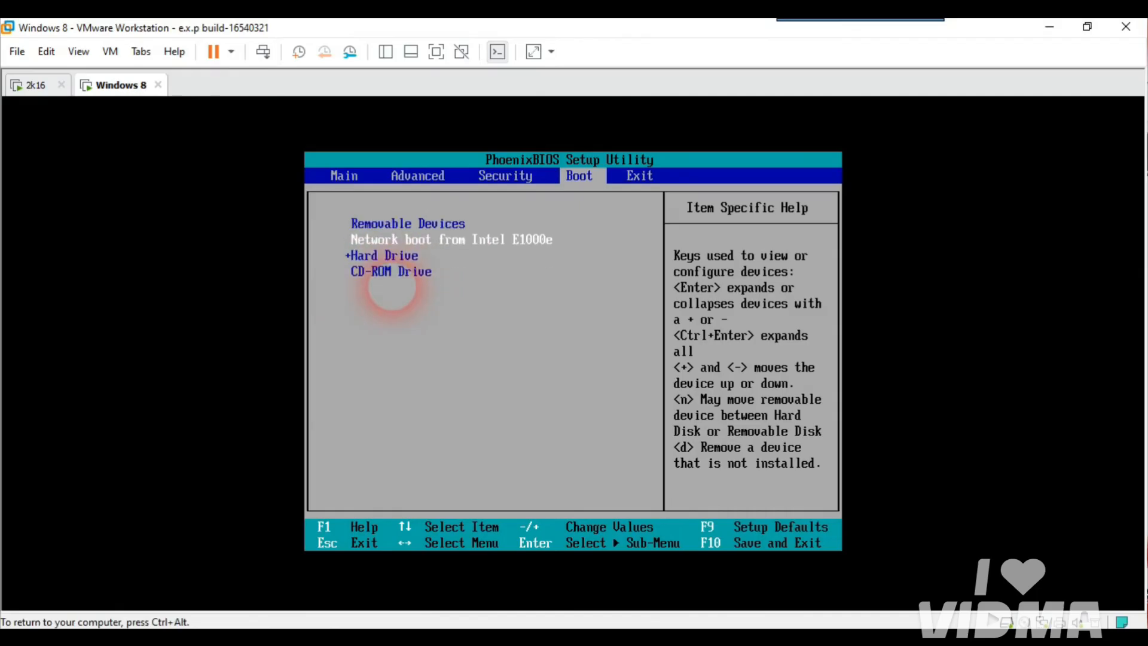
pyautogui.press('Down')
pyautogui.press('Down')
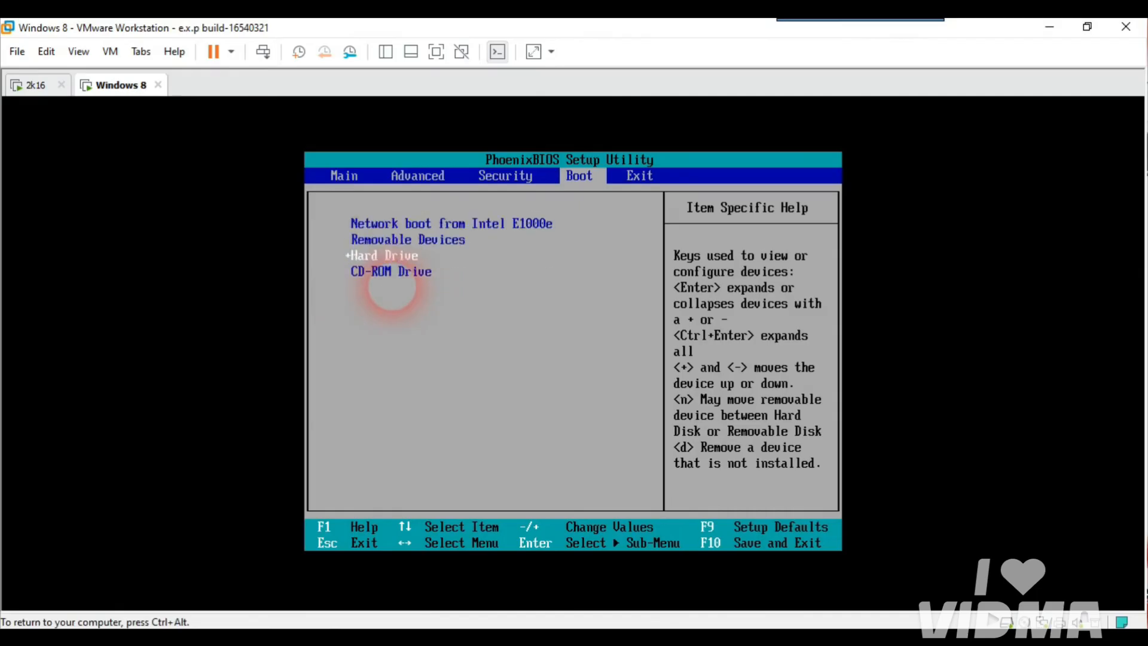
pyautogui.press('+')
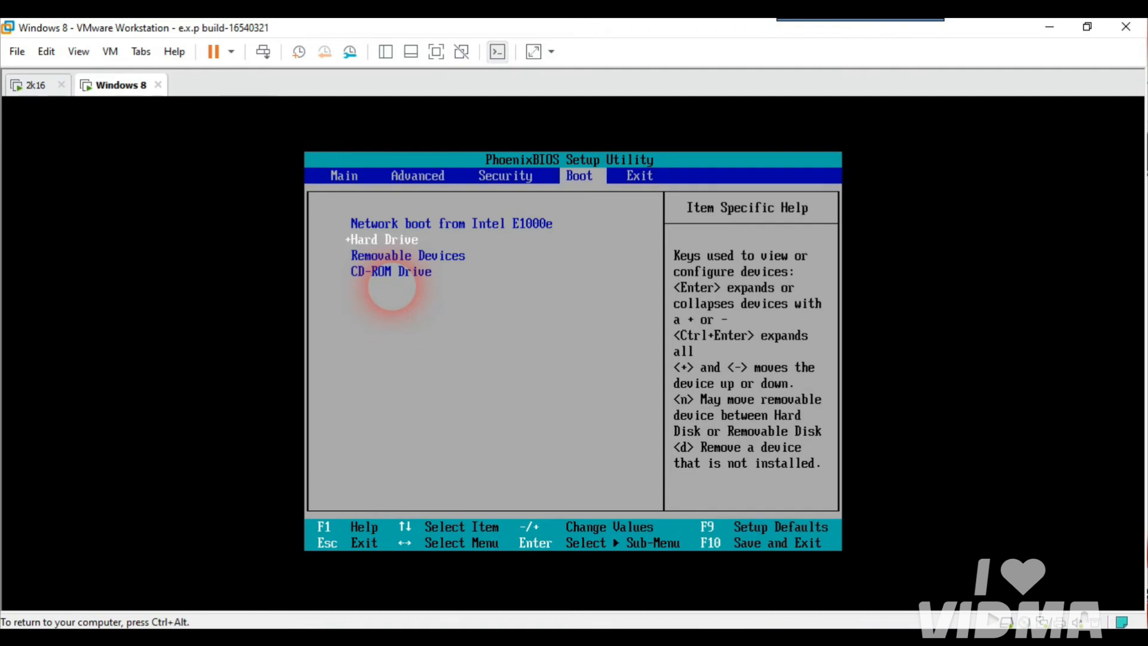
pyautogui.press('F10')
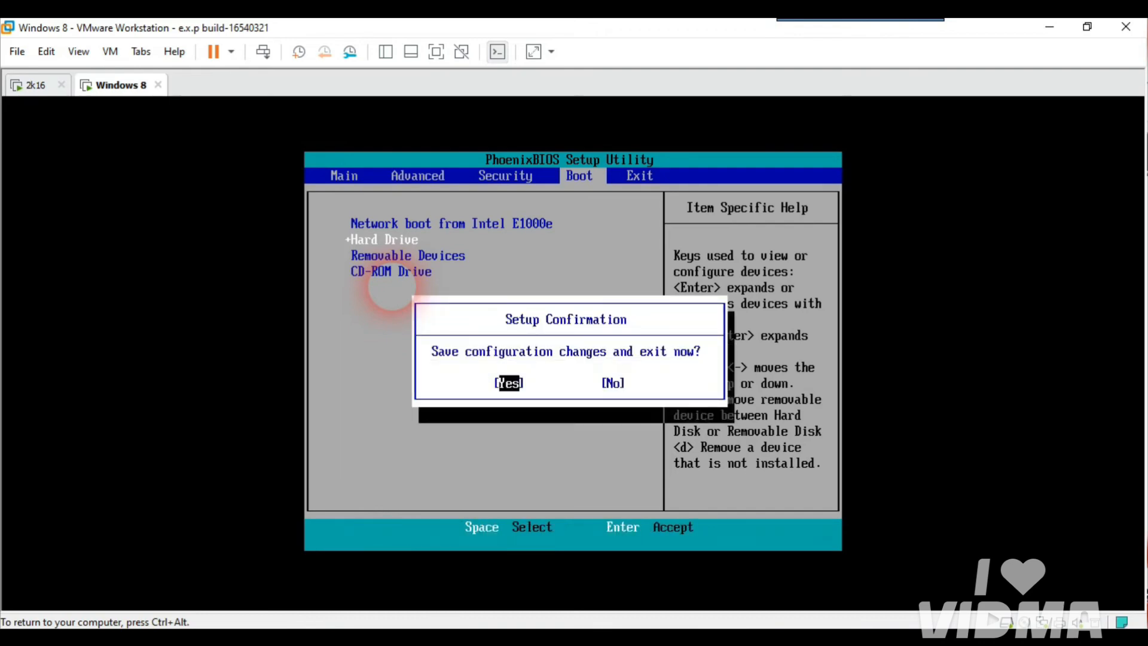
# Step: Confirm saving the BIOS changes so the VM restarts
pyautogui.press('Return')
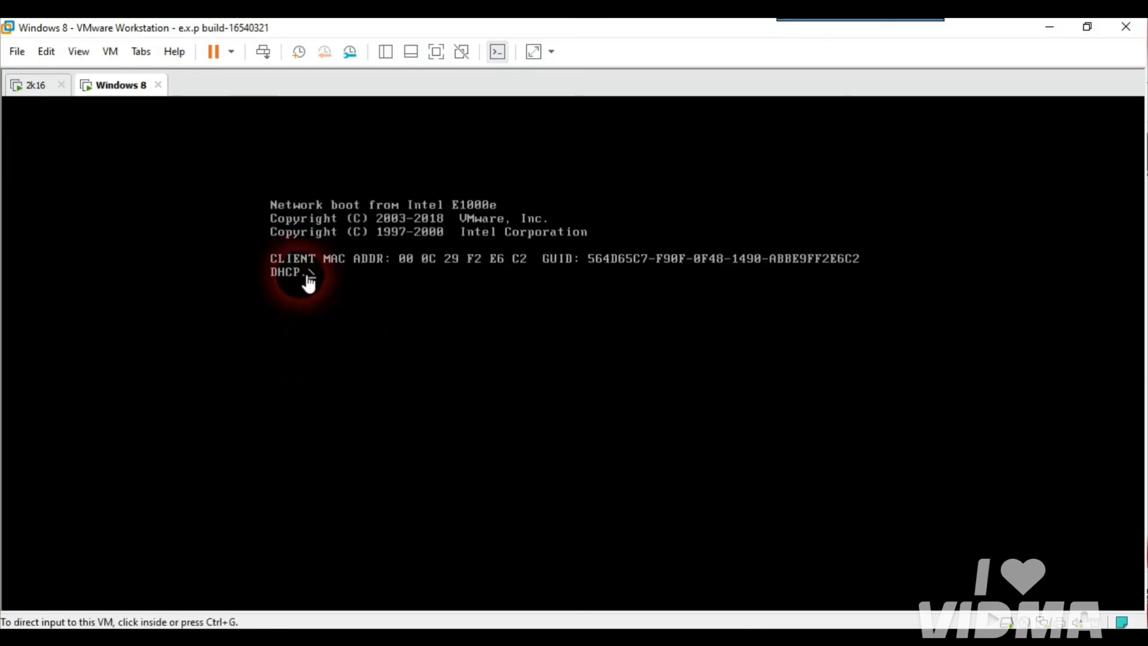
pyautogui.click(359, 342)
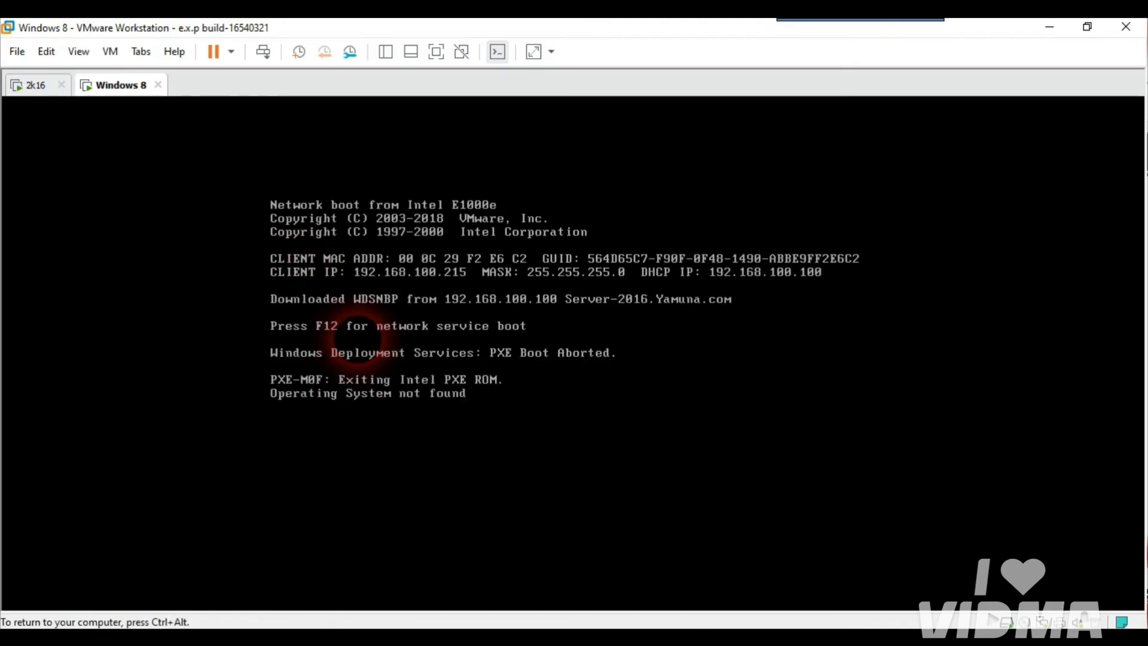
pyautogui.hotkey('ctrl', 'alt')
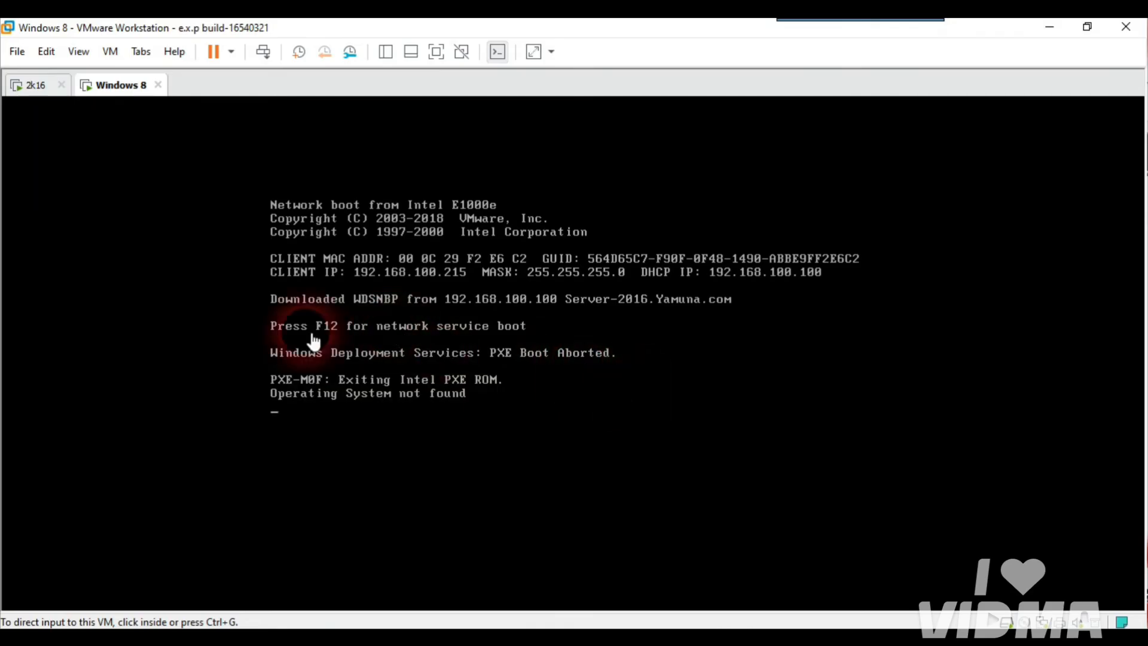
# Step: Reset the VM, start a network boot with F12 from the deployment server, and switch to full screen
pyautogui.rightClick(119, 89)
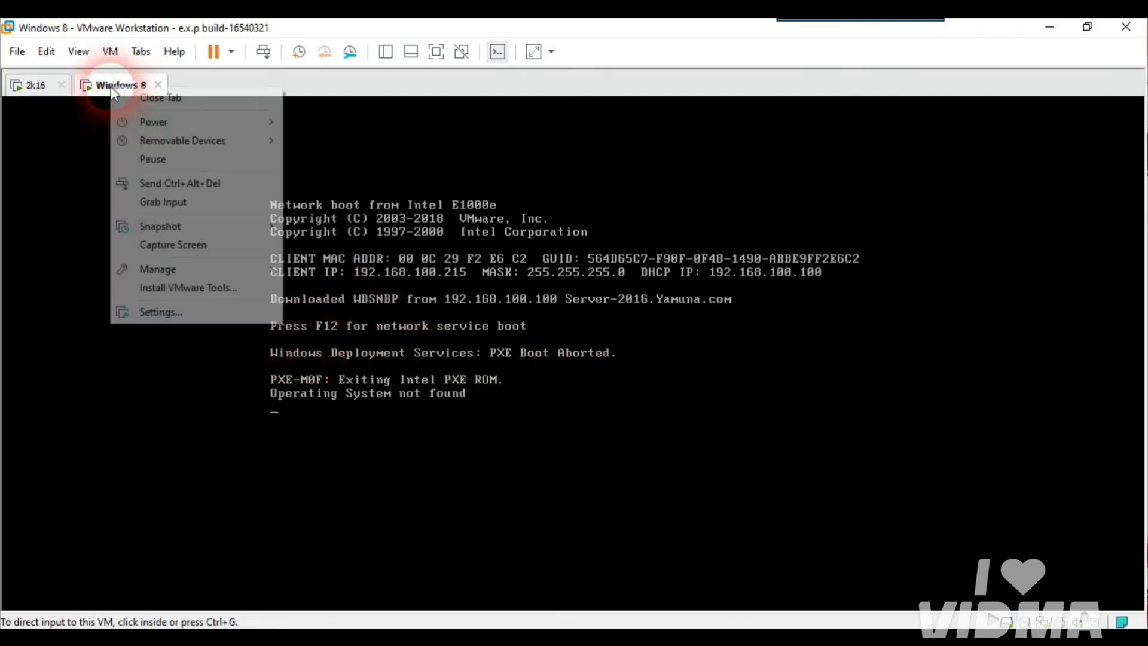
pyautogui.moveTo(154, 121)
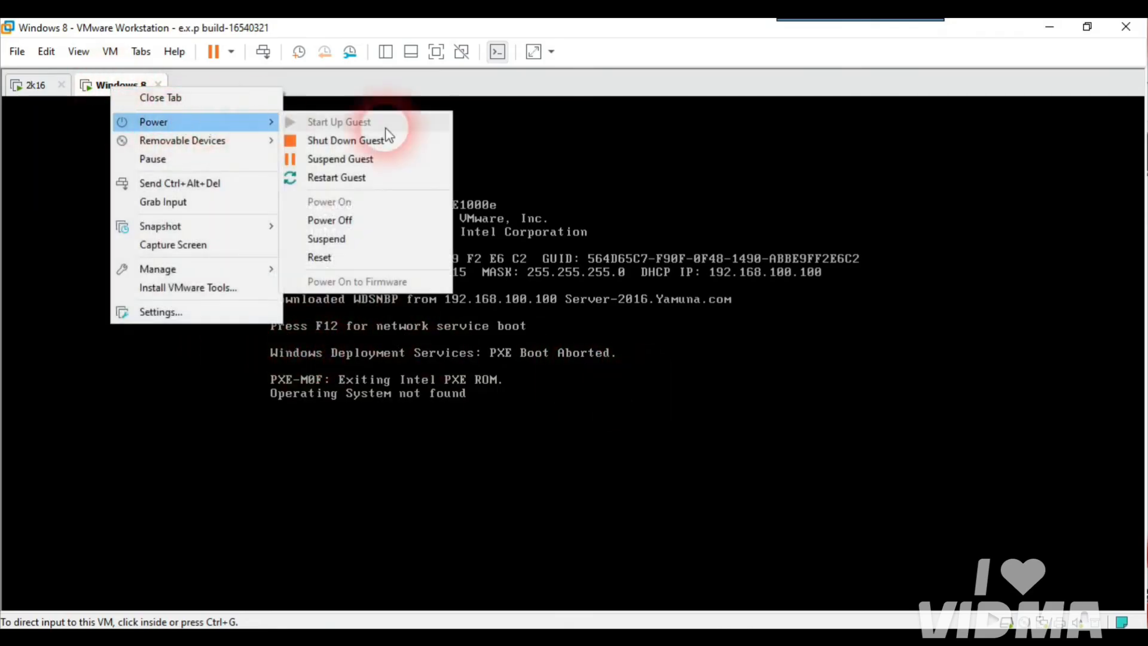
pyautogui.click(351, 258)
pyautogui.click(616, 361)
pyautogui.click(463, 356)
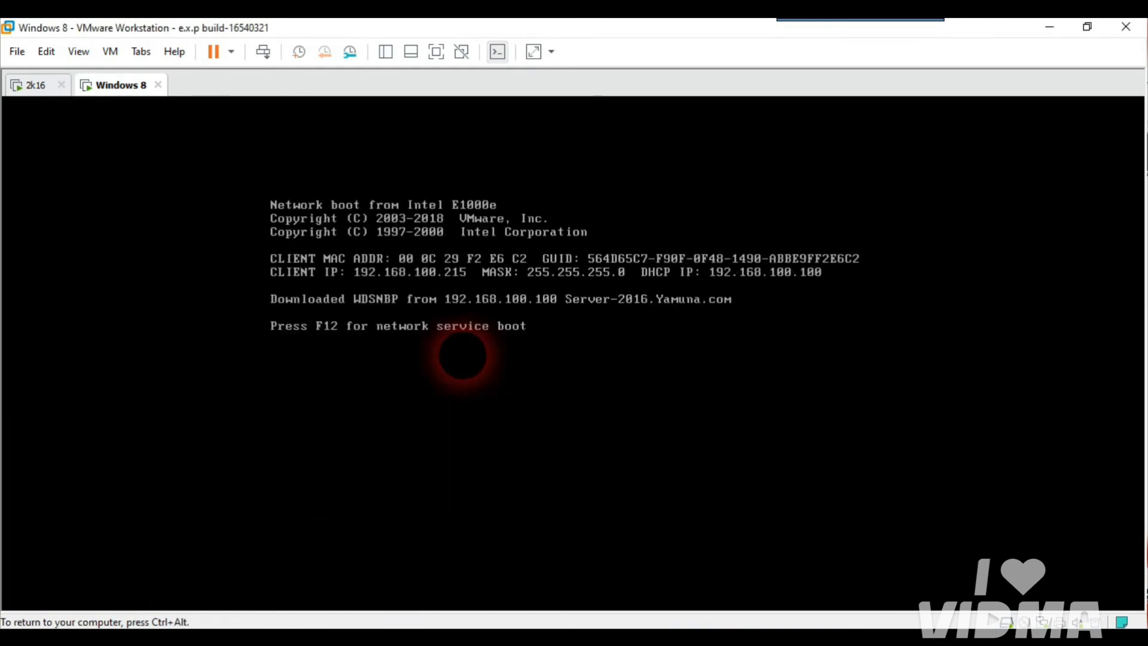
pyautogui.press('F12')
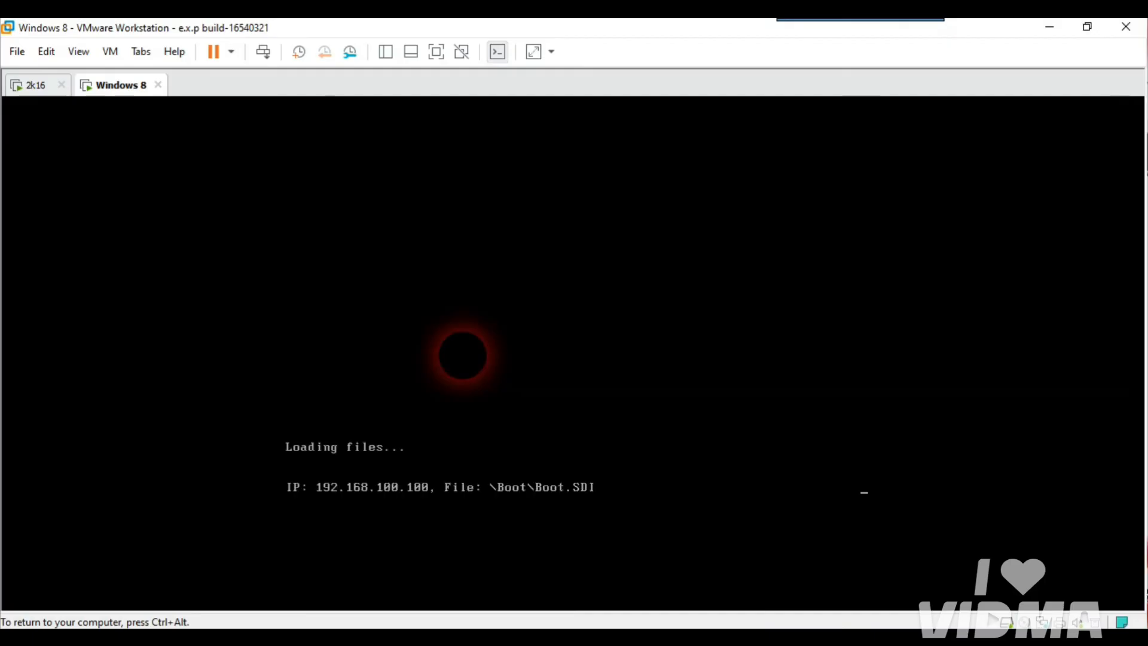
pyautogui.hotkey('ctrl', 'alt')
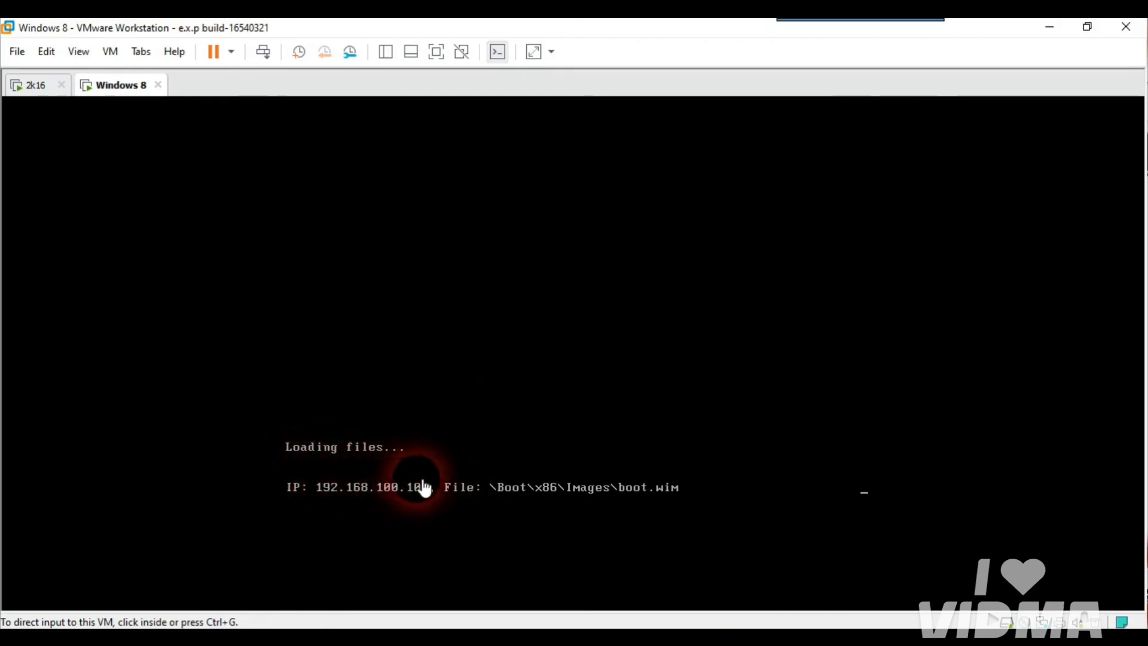
pyautogui.click(438, 53)
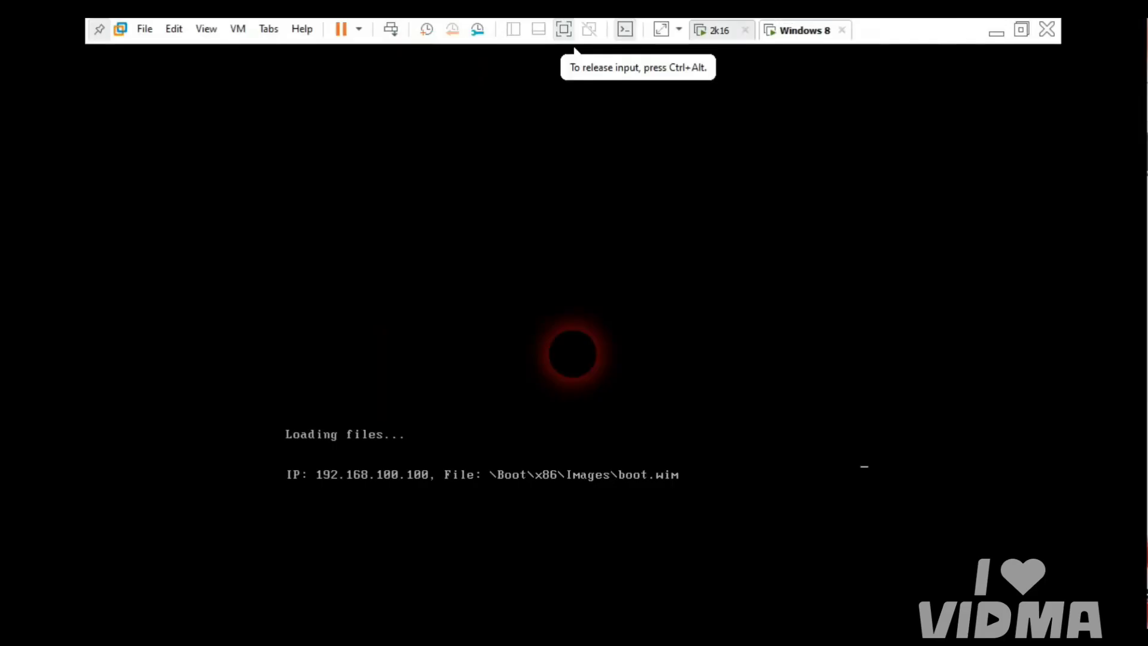
pyautogui.hotkey('ctrl', 'alt')
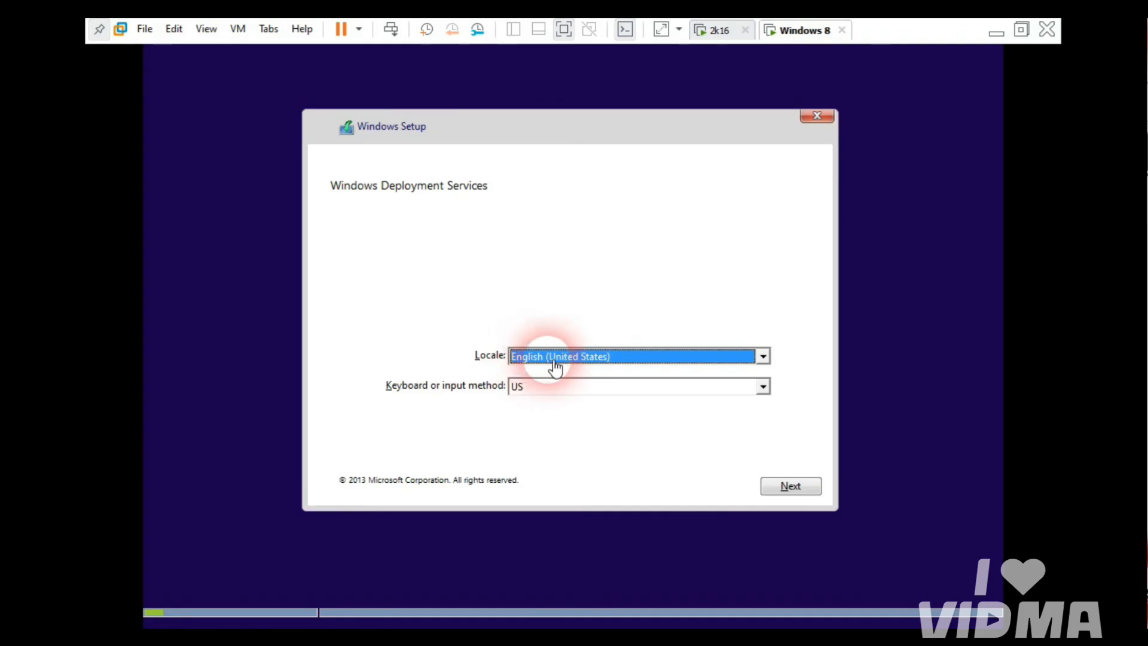
# Step: Pick English (India) from the Locale list in WDS setup and continue
pyautogui.click(764, 357)
pyautogui.click(764, 357)
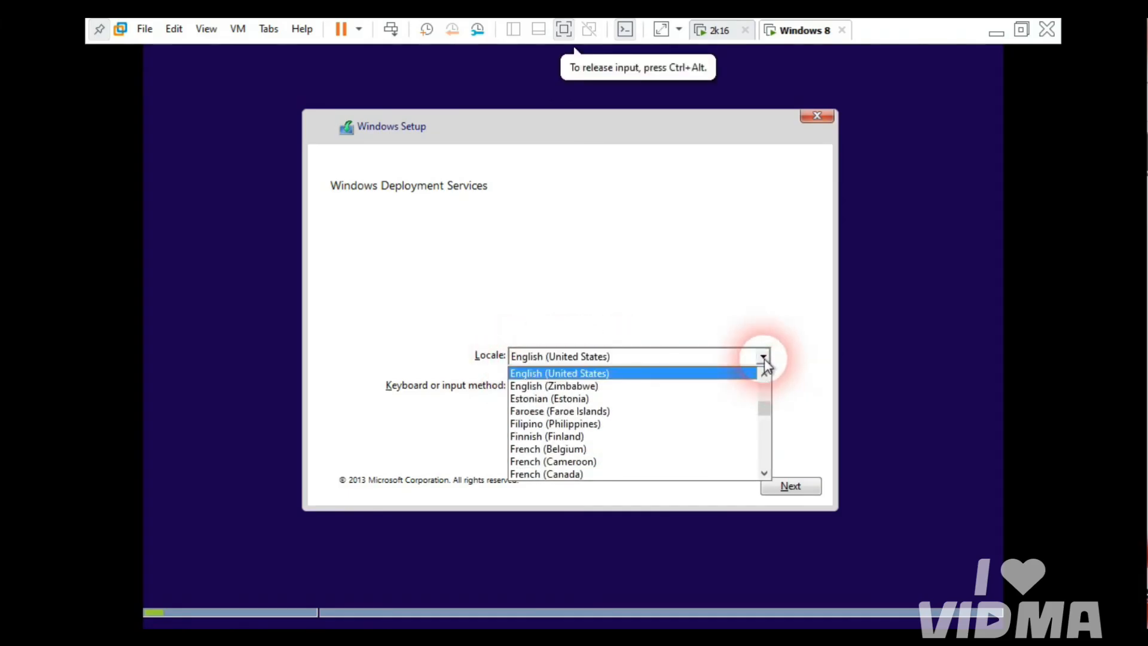
pyautogui.click(765, 374)
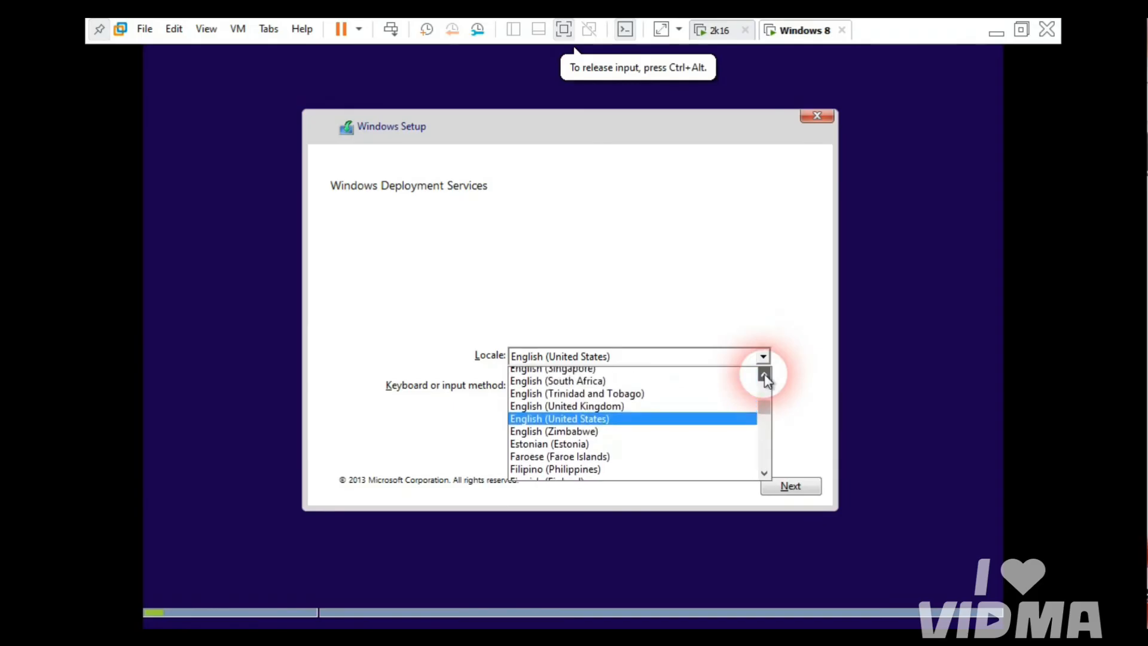
pyautogui.click(764, 374)
pyautogui.click(764, 375)
pyautogui.click(764, 374)
pyautogui.click(765, 374)
pyautogui.click(764, 374)
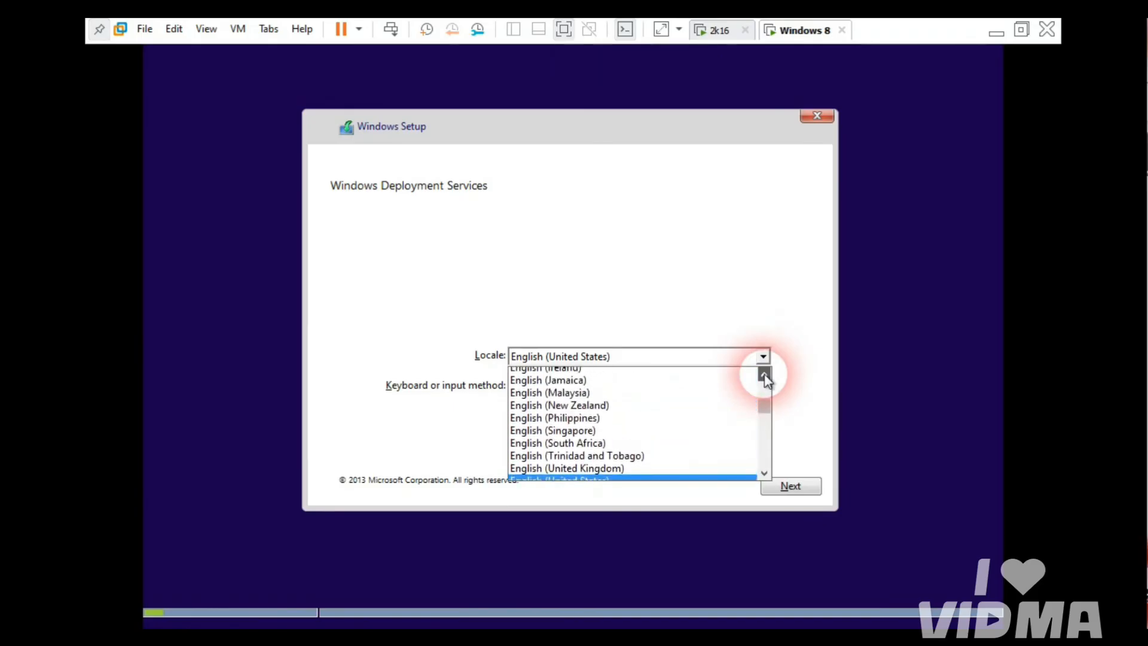
pyautogui.click(765, 374)
pyautogui.click(764, 374)
pyautogui.click(764, 374)
pyautogui.click(765, 375)
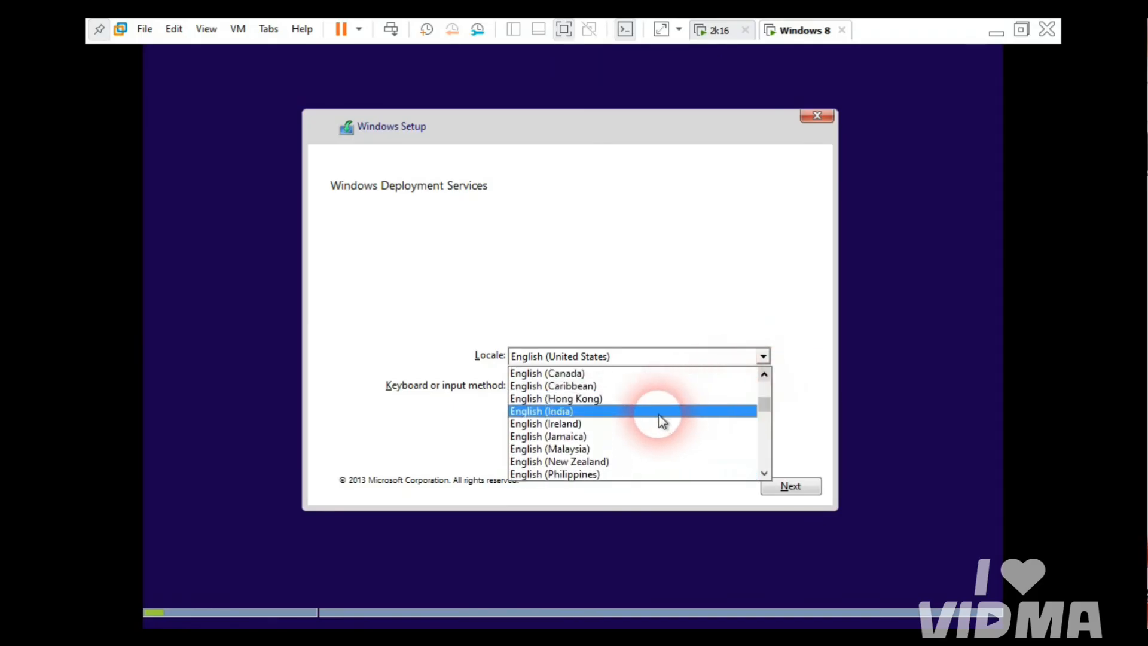
pyautogui.click(659, 415)
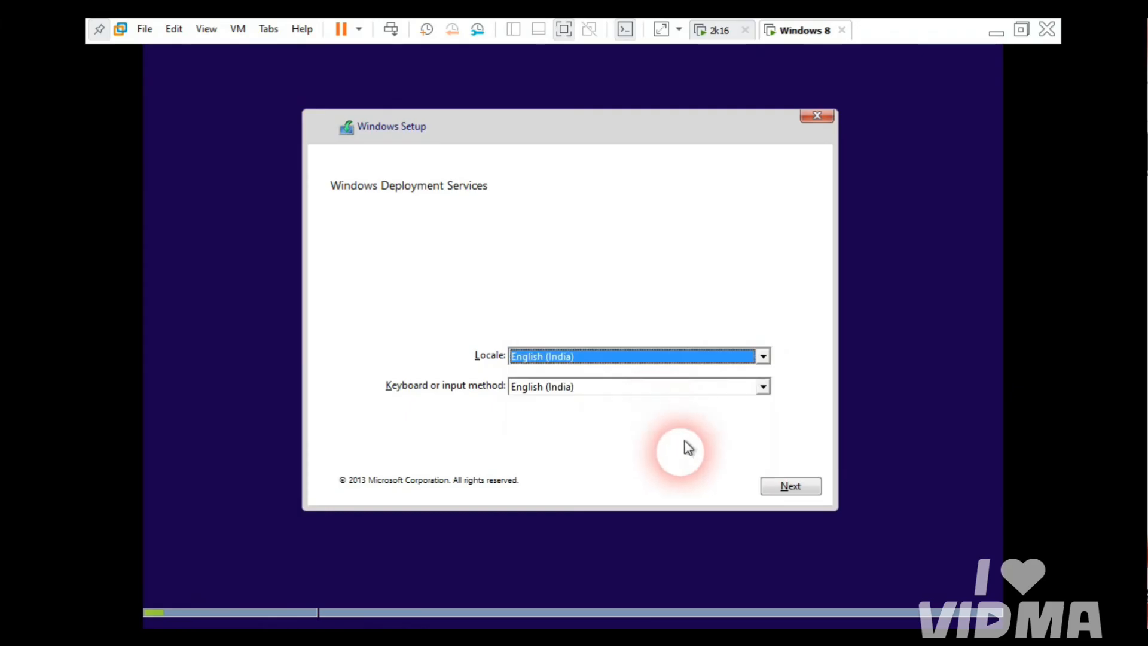
pyautogui.click(779, 492)
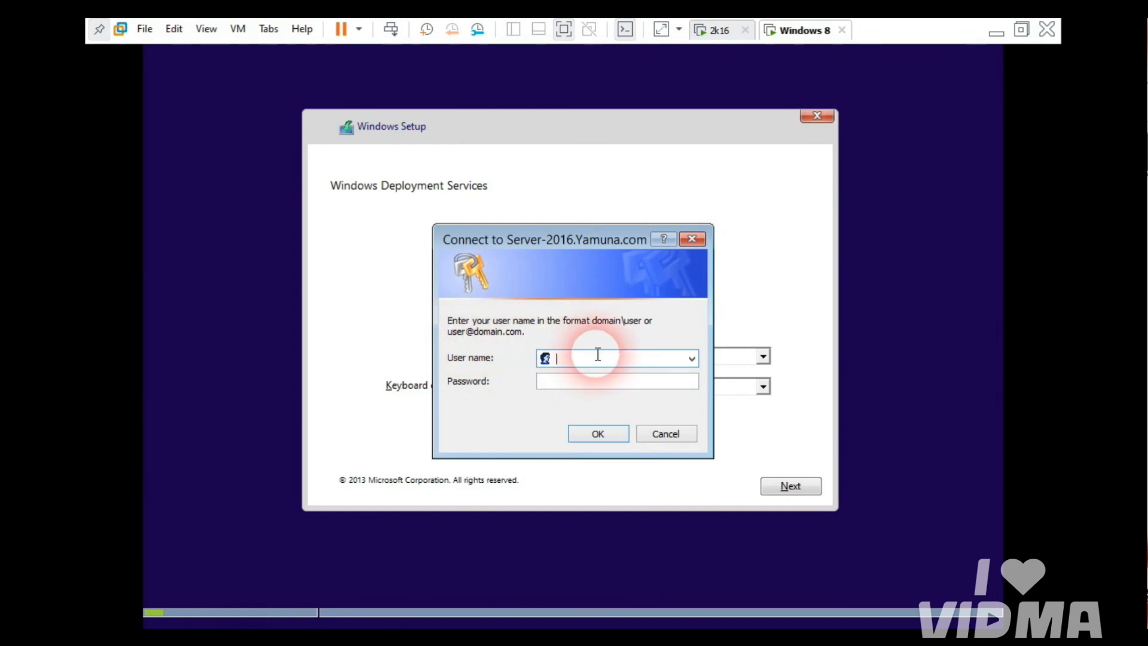
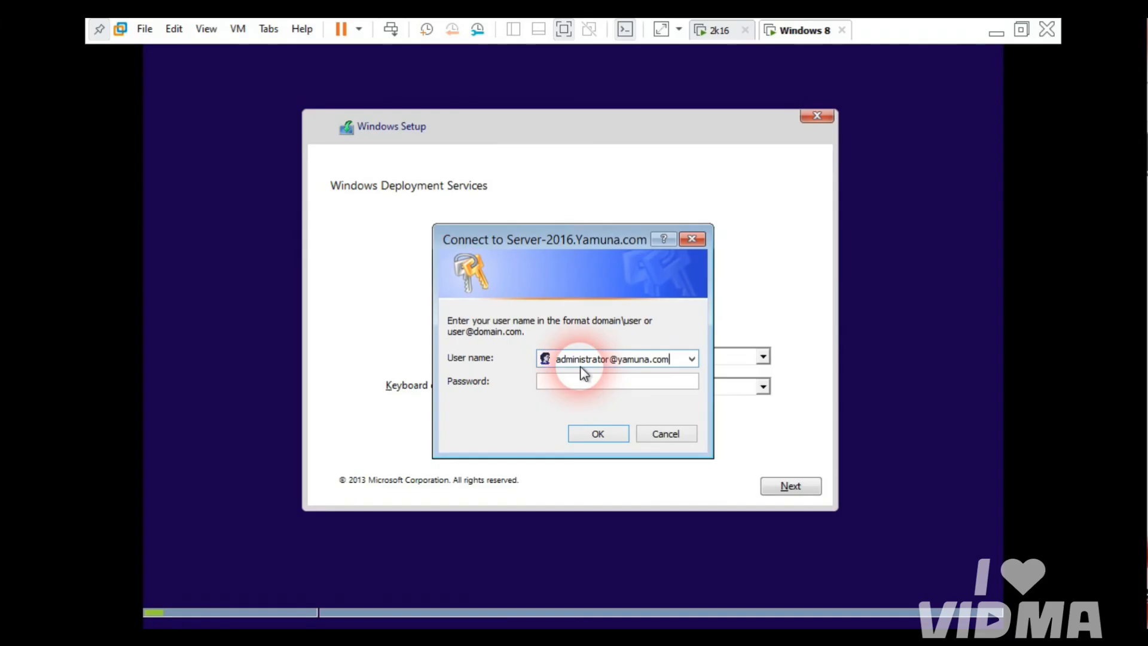
# Step: Enter the domain administrator user name and password to reach the Windows 8.1 Pro image list
pyautogui.click(578, 387)
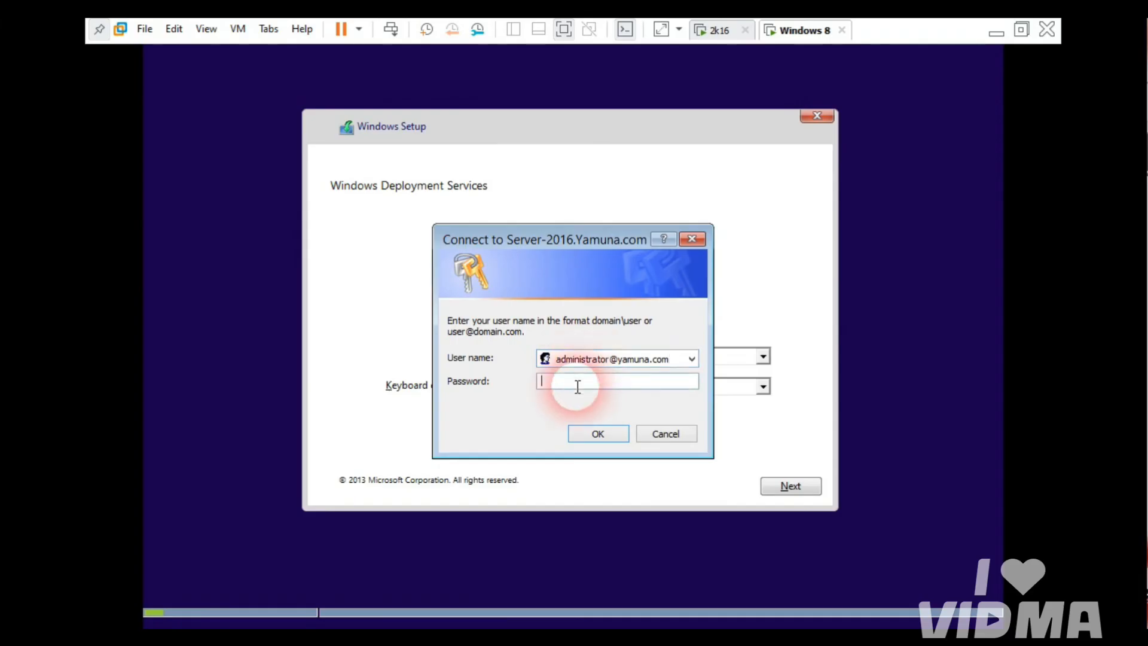
pyautogui.write('********')
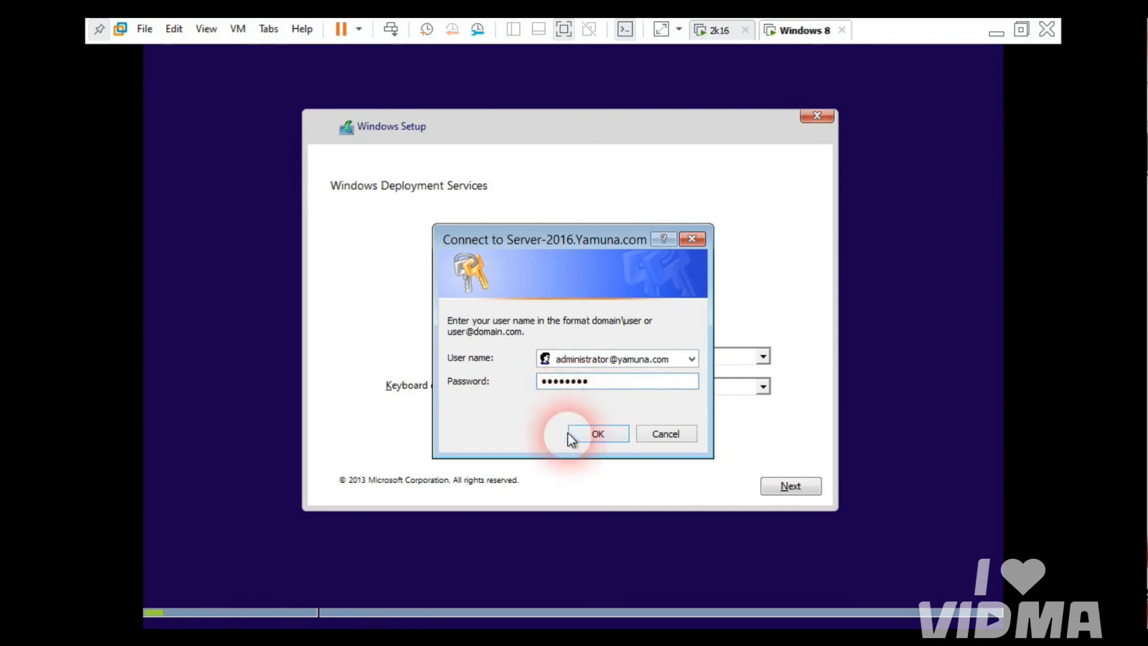
pyautogui.click(597, 439)
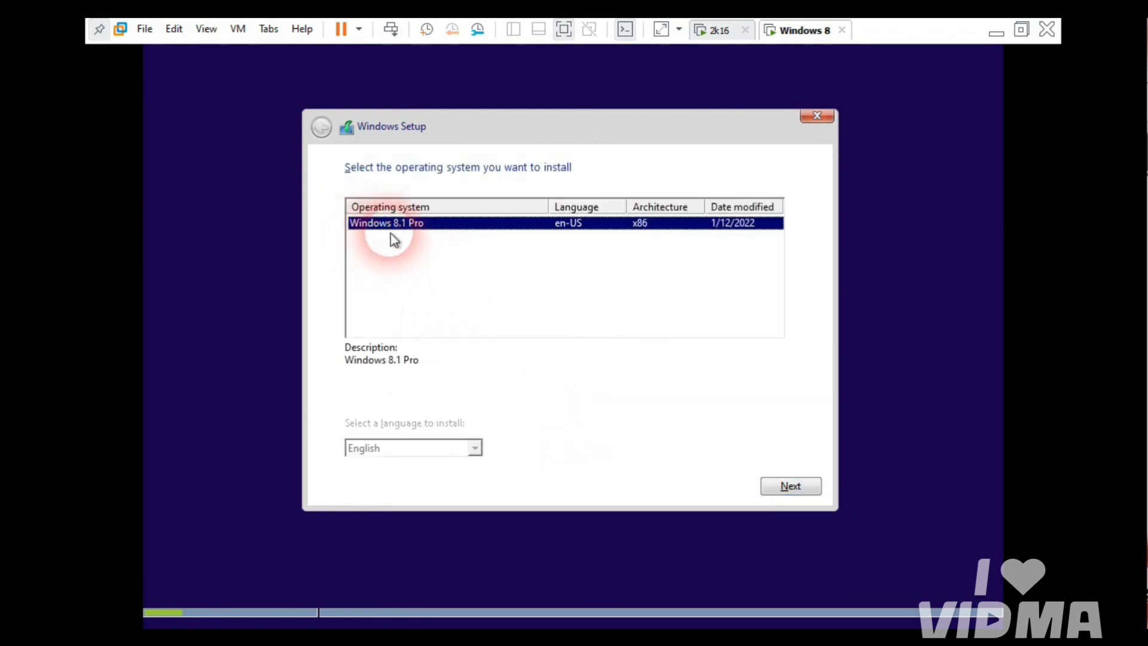
# Step: Choose Windows 8.1 Pro, create a 20480 MB partition on Drive 0, and install onto Partition 2
pyautogui.click(411, 233)
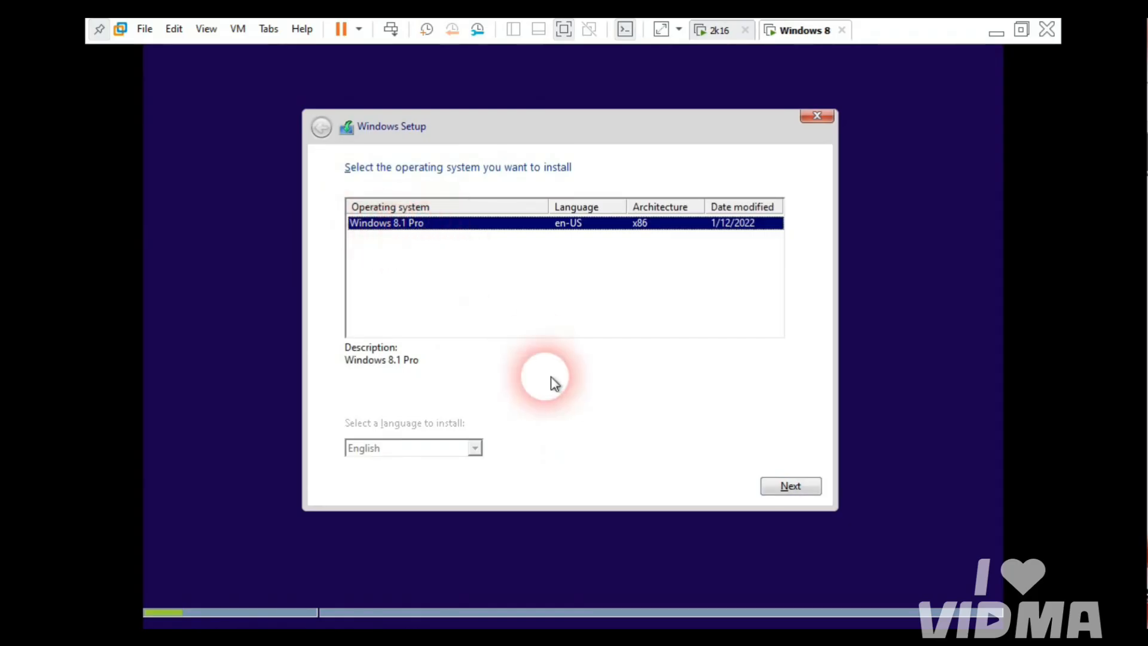
pyautogui.click(777, 488)
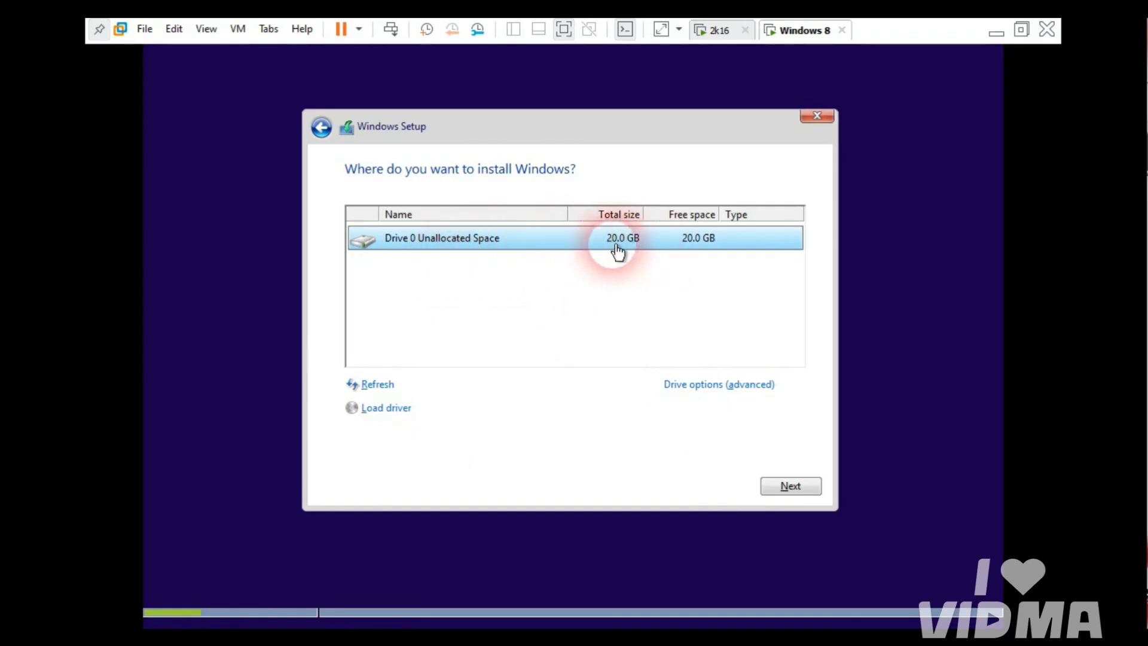
pyautogui.click(695, 384)
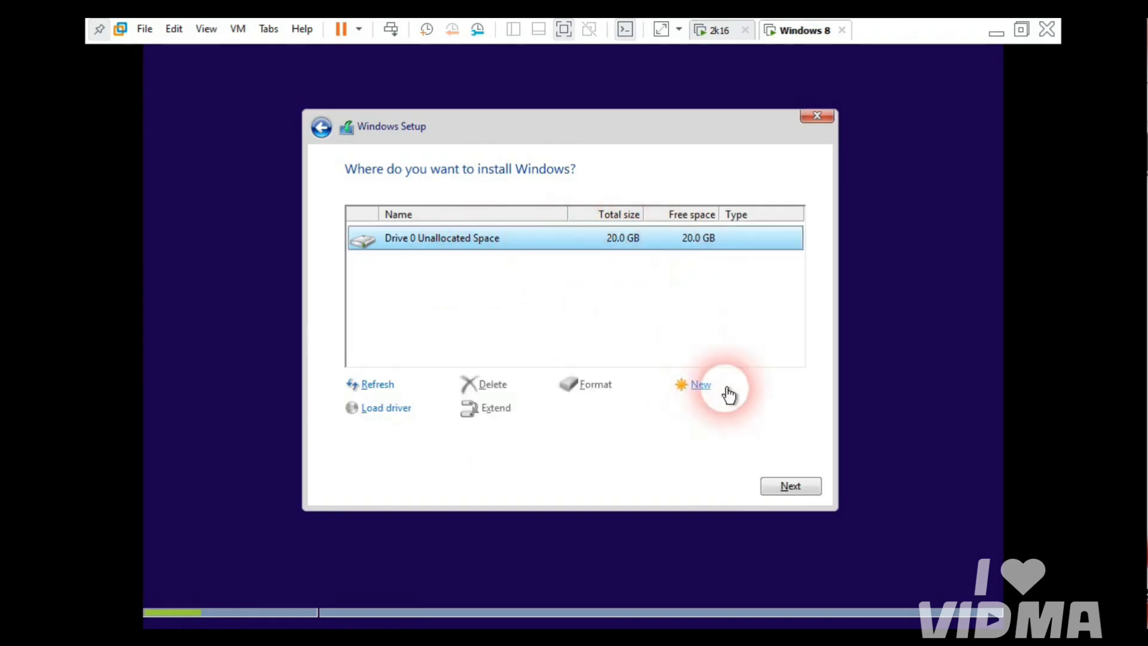
pyautogui.click(695, 384)
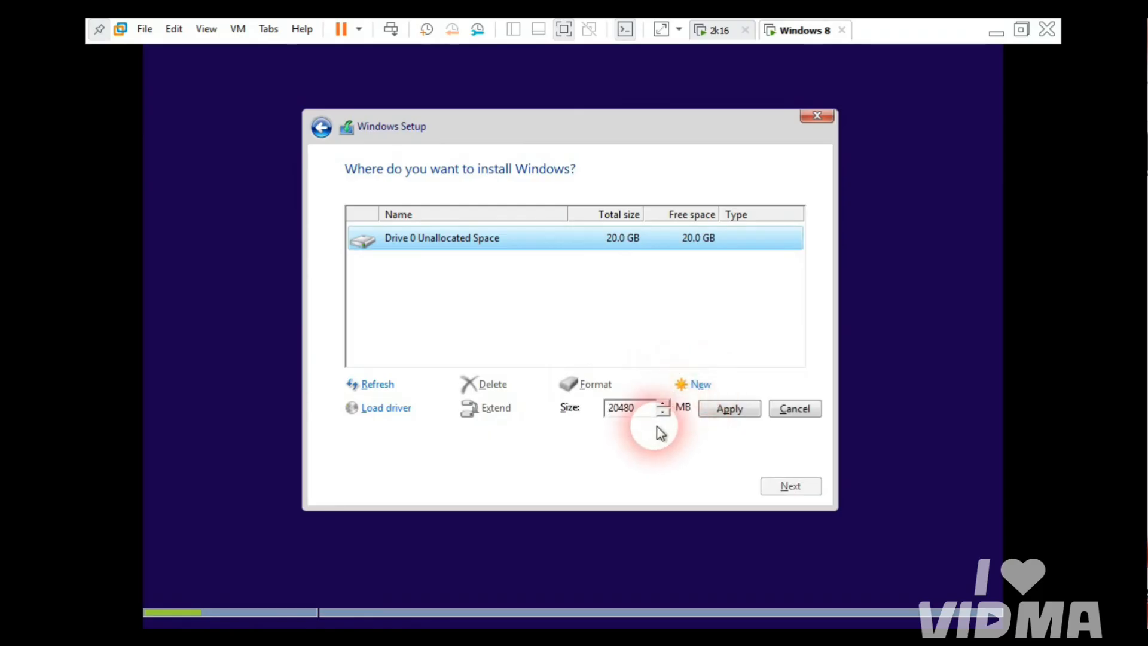
pyautogui.moveTo(640, 412); pyautogui.dragTo(629, 414)
pyautogui.click(645, 408)
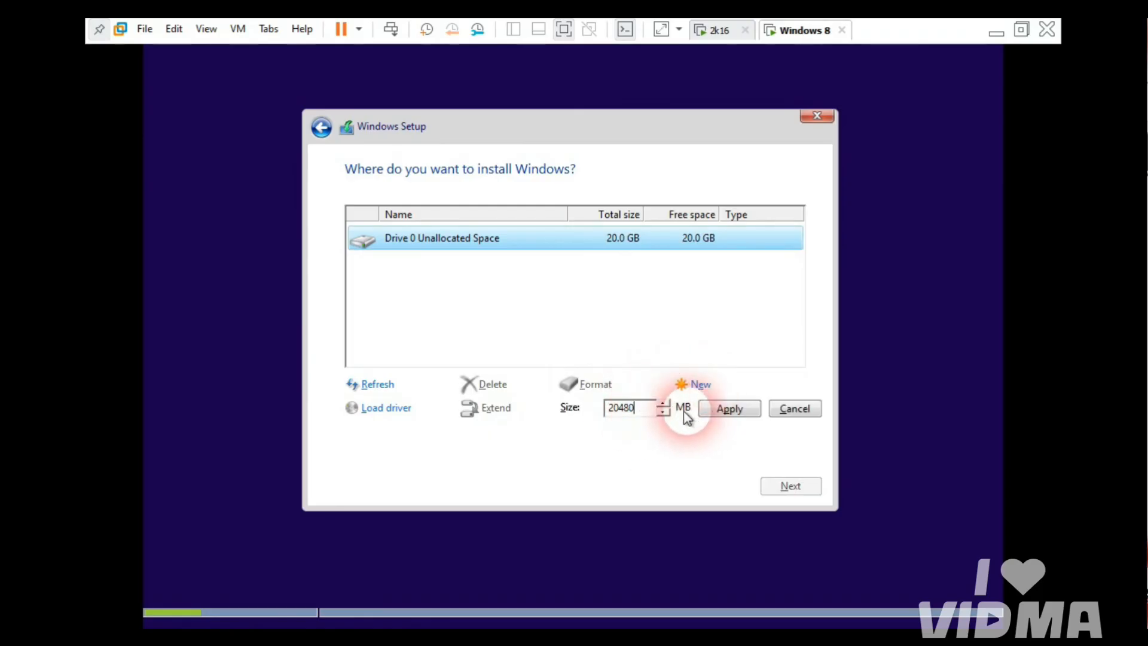
pyautogui.click(717, 414)
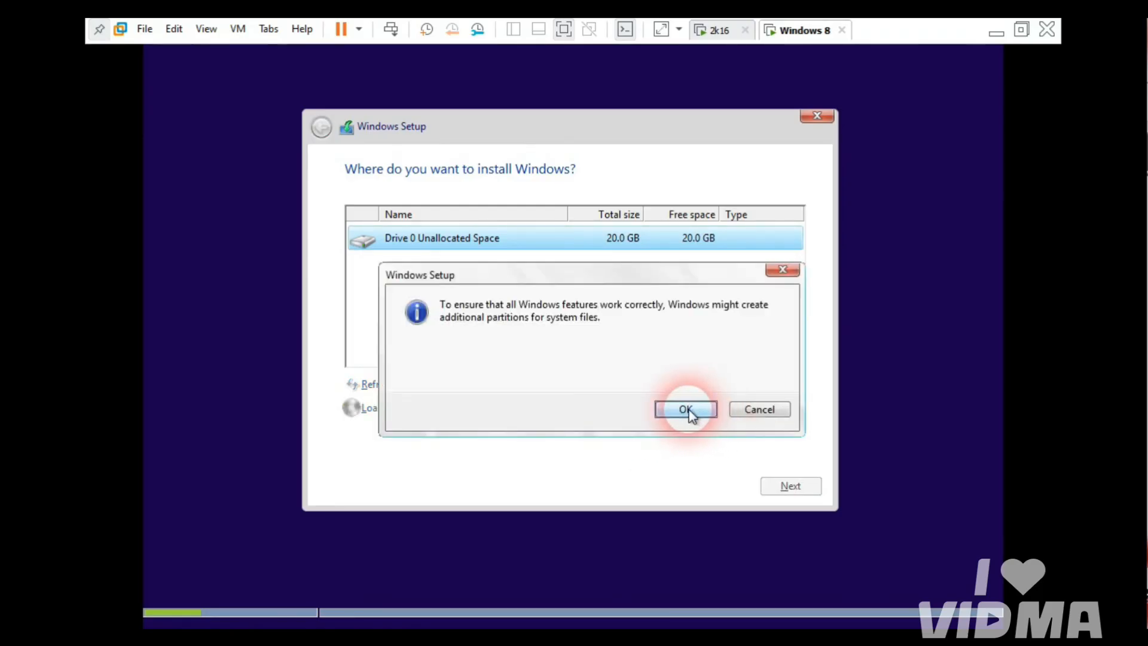
pyautogui.click(686, 411)
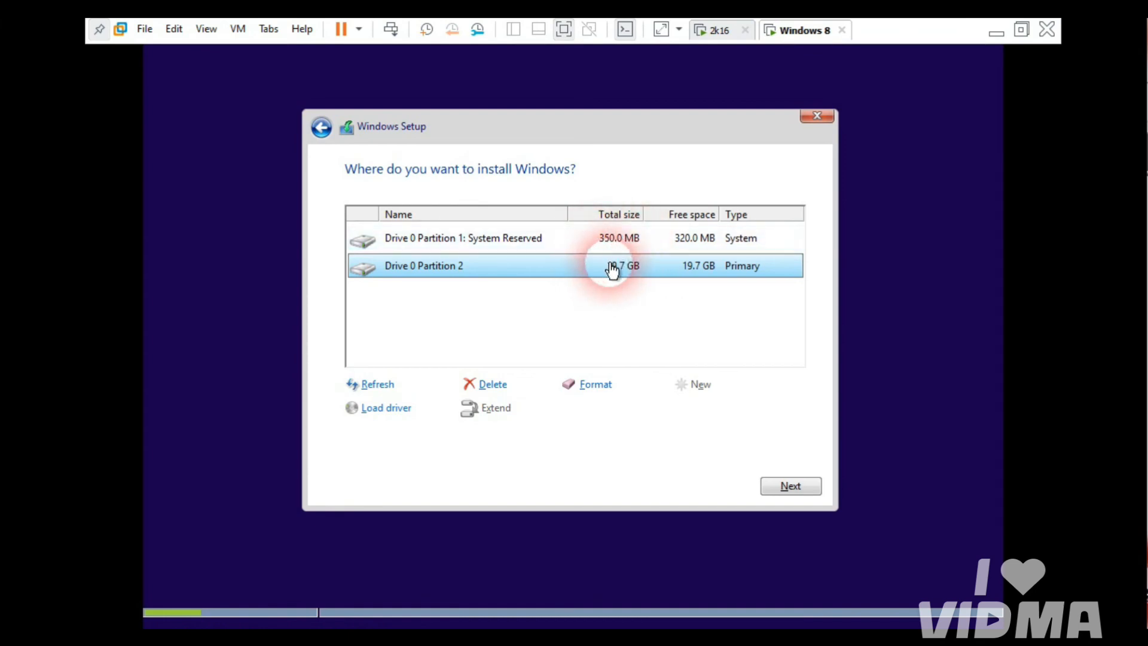
pyautogui.click(784, 497)
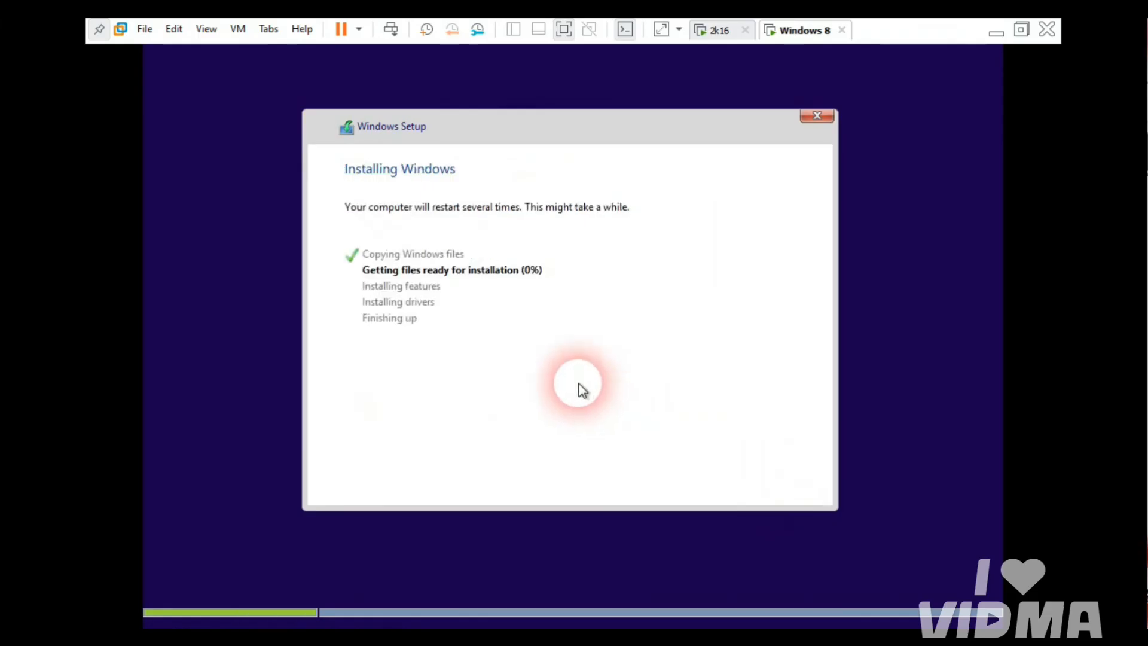
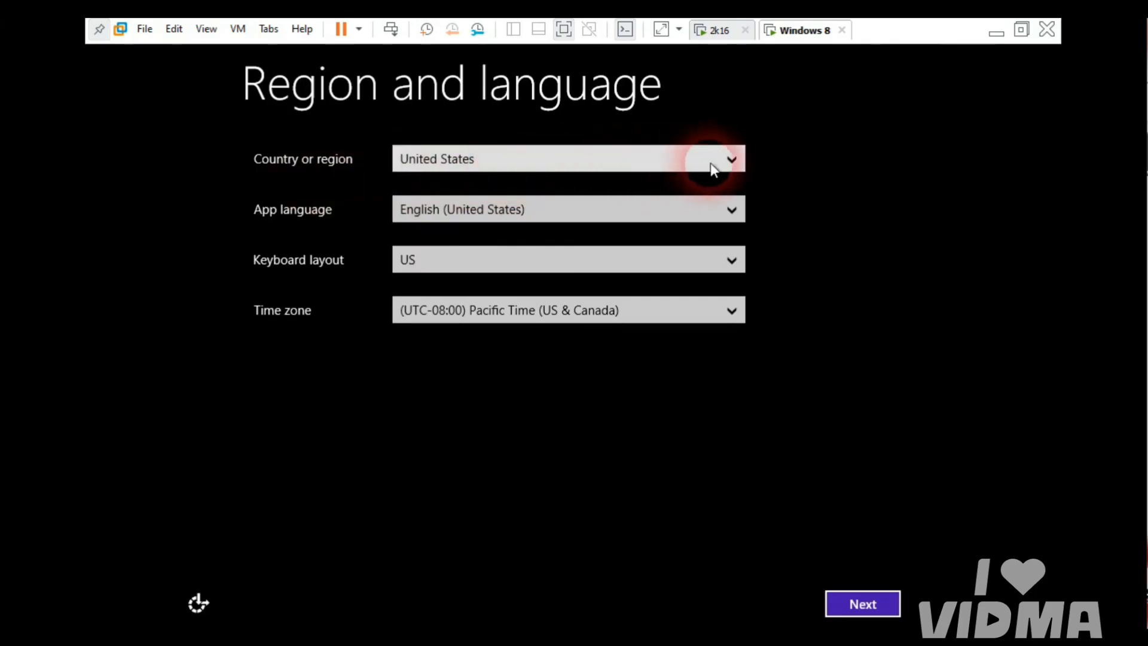
# Step: Set the region to India and the time zone to (UTC+05:30) Chennai, Kolkata, Mumbai, New Delhi
pyautogui.click(734, 159)
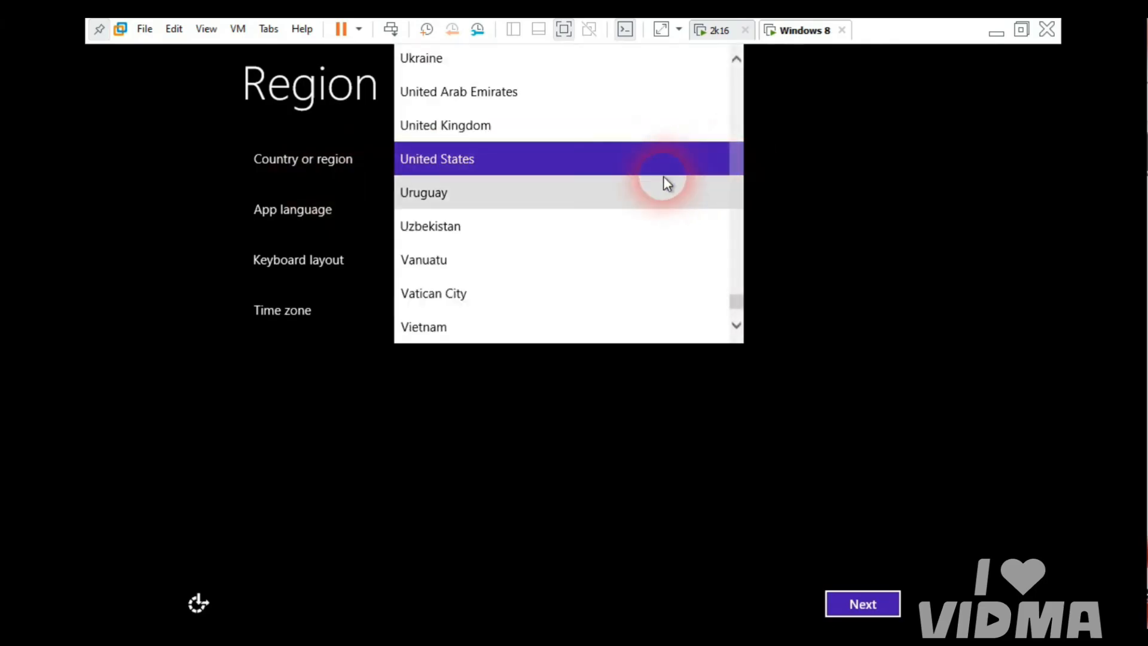
pyautogui.press('i')
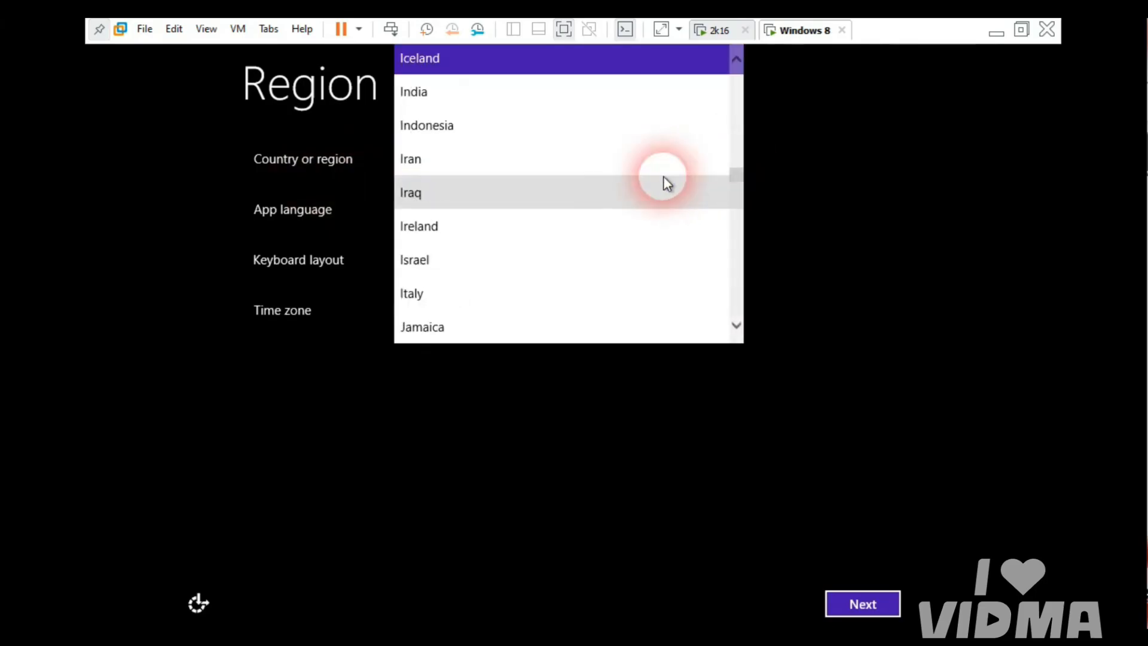
pyautogui.click(482, 97)
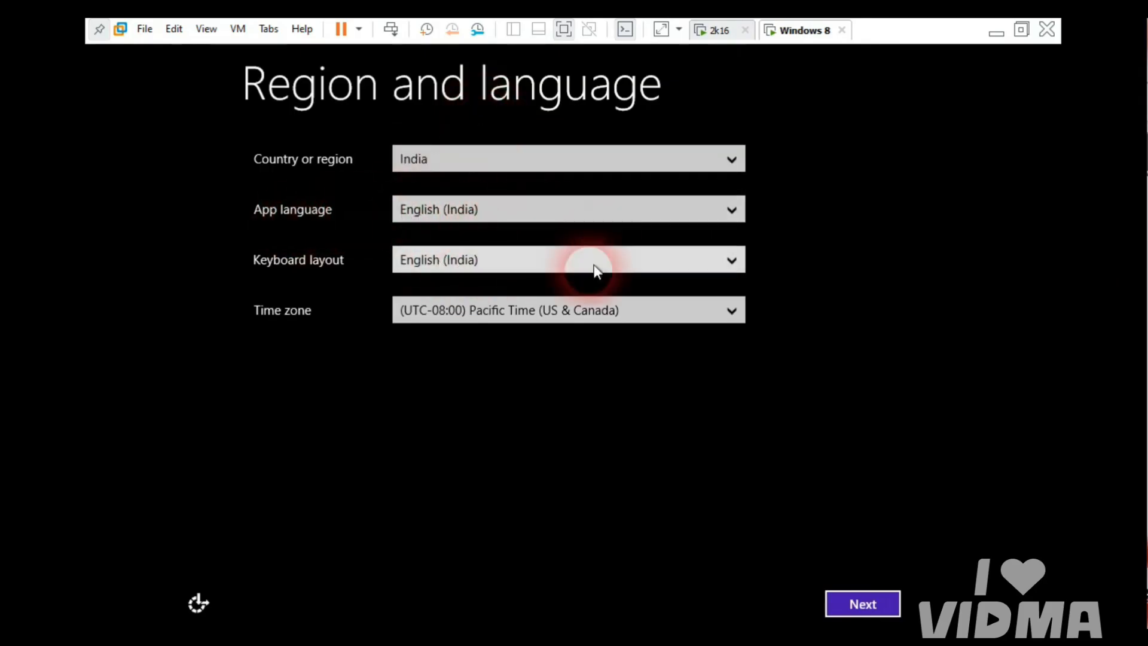
pyautogui.click(520, 318)
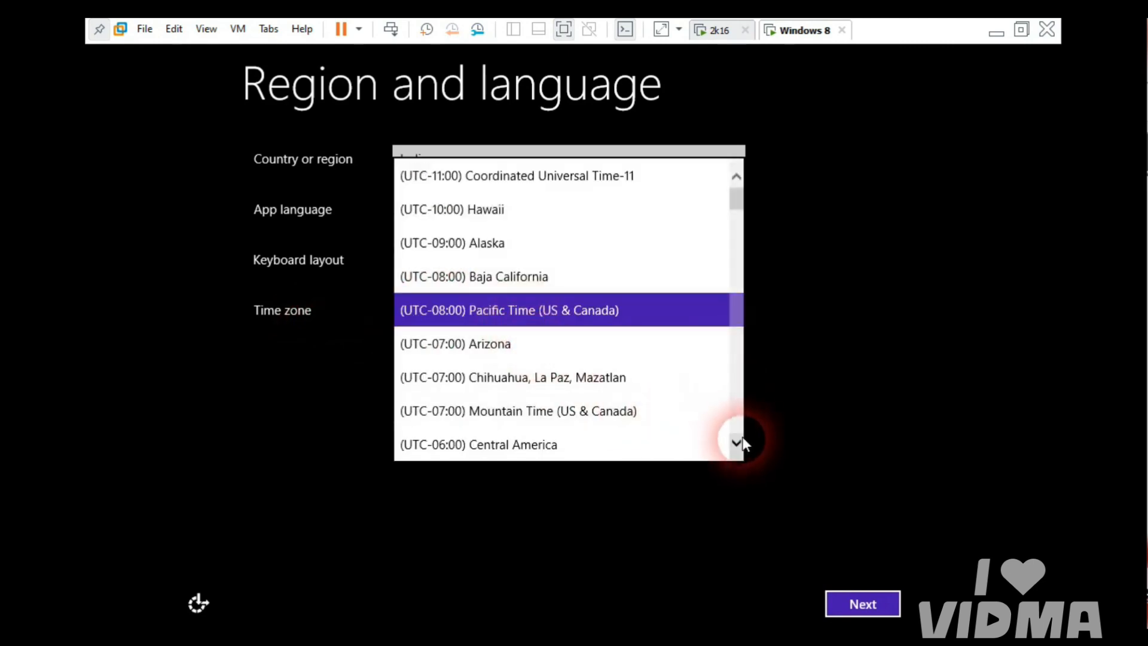
pyautogui.click(737, 442)
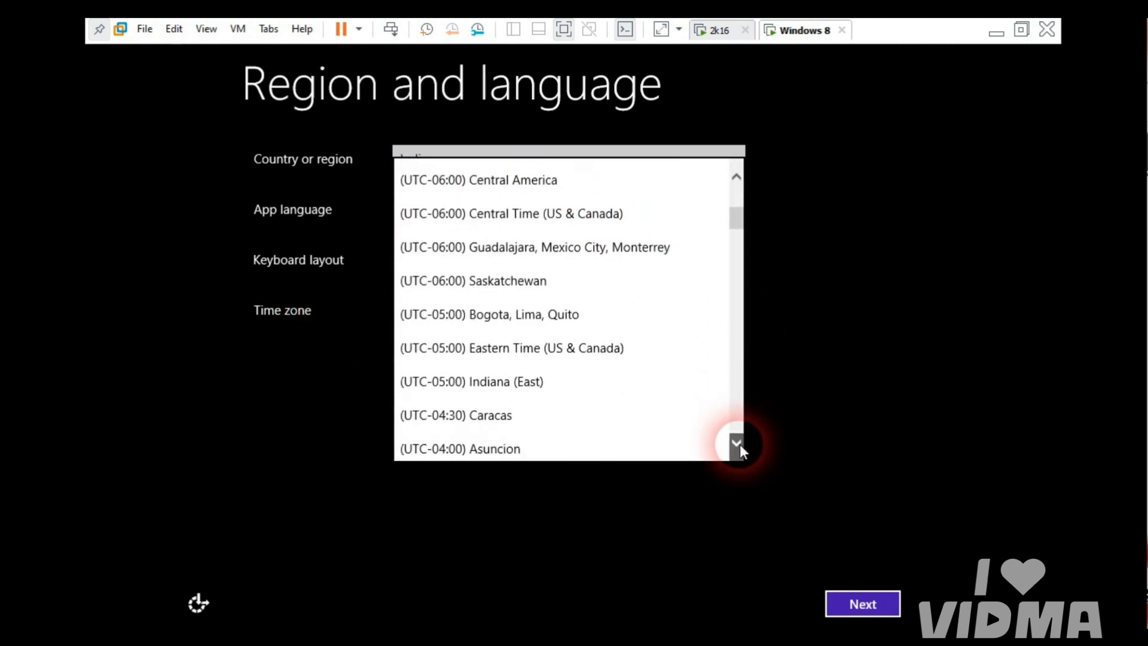
pyautogui.moveTo(740, 444); pyautogui.dragTo(740, 444)
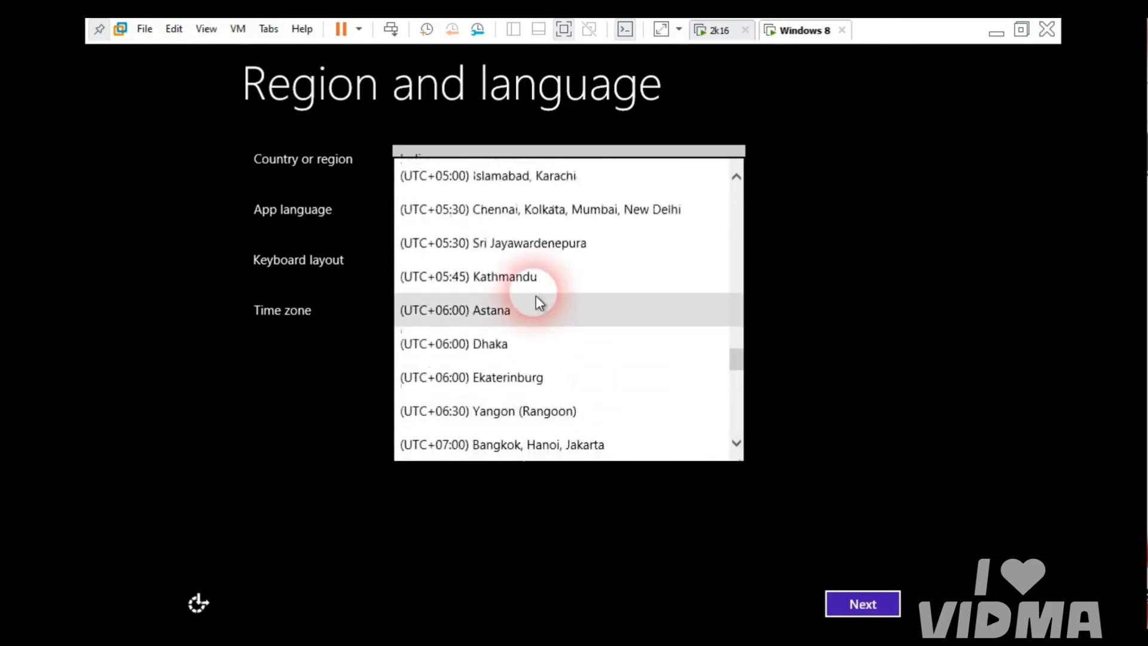
pyautogui.click(490, 216)
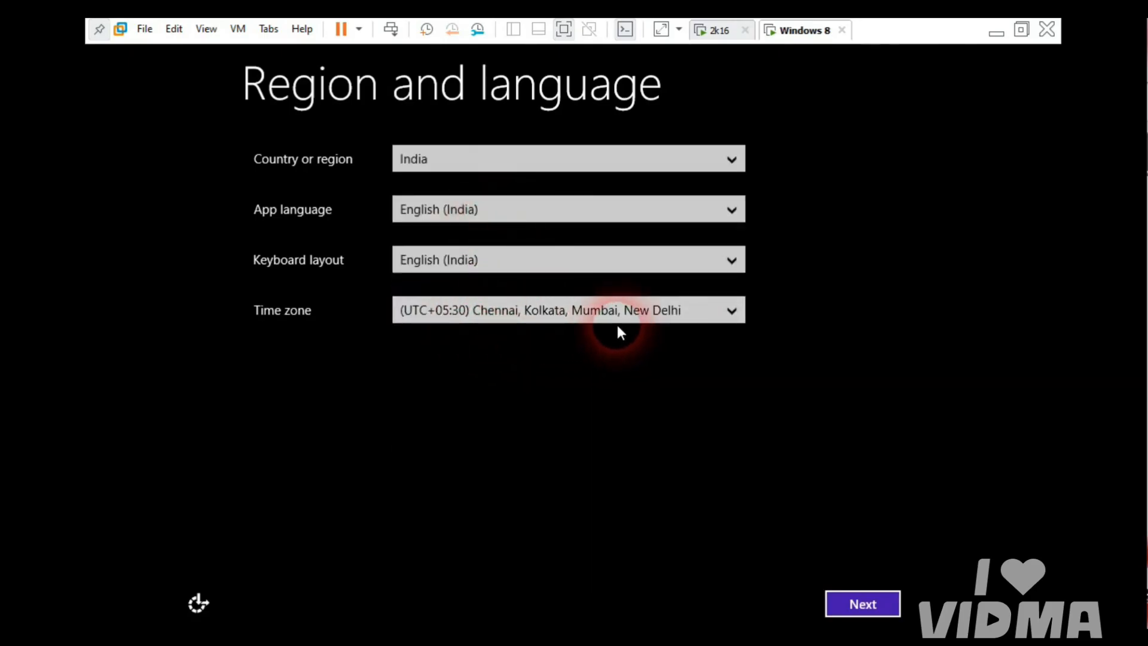
pyautogui.click(861, 603)
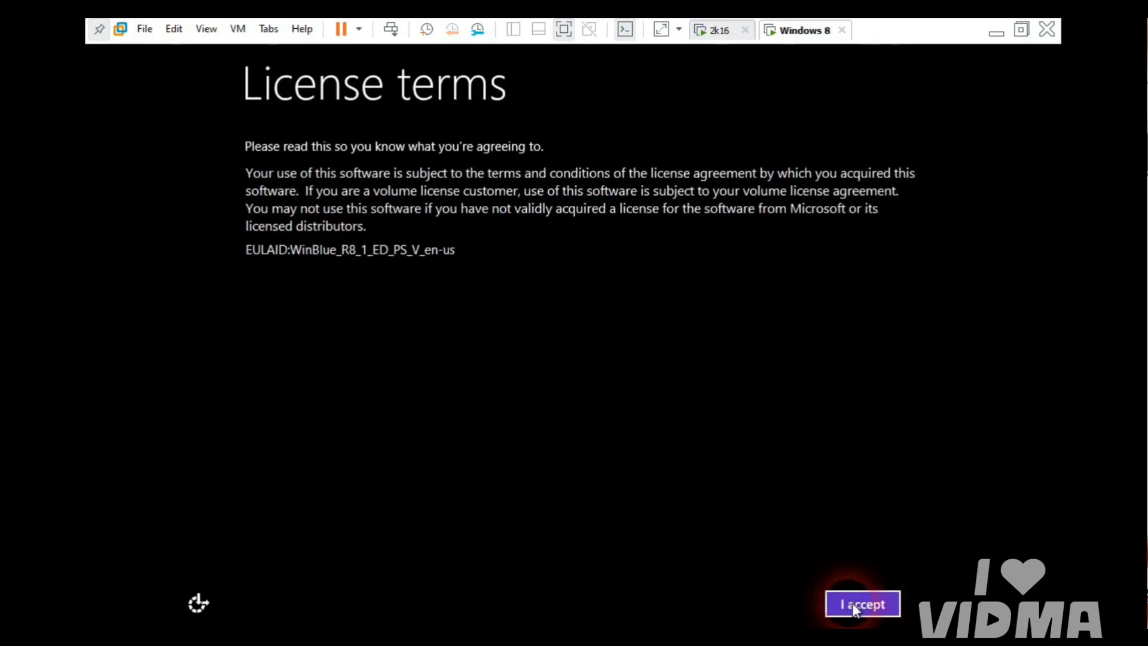
# Step: Accept the license terms and enter a PC name on the Personalize page
pyautogui.click(861, 605)
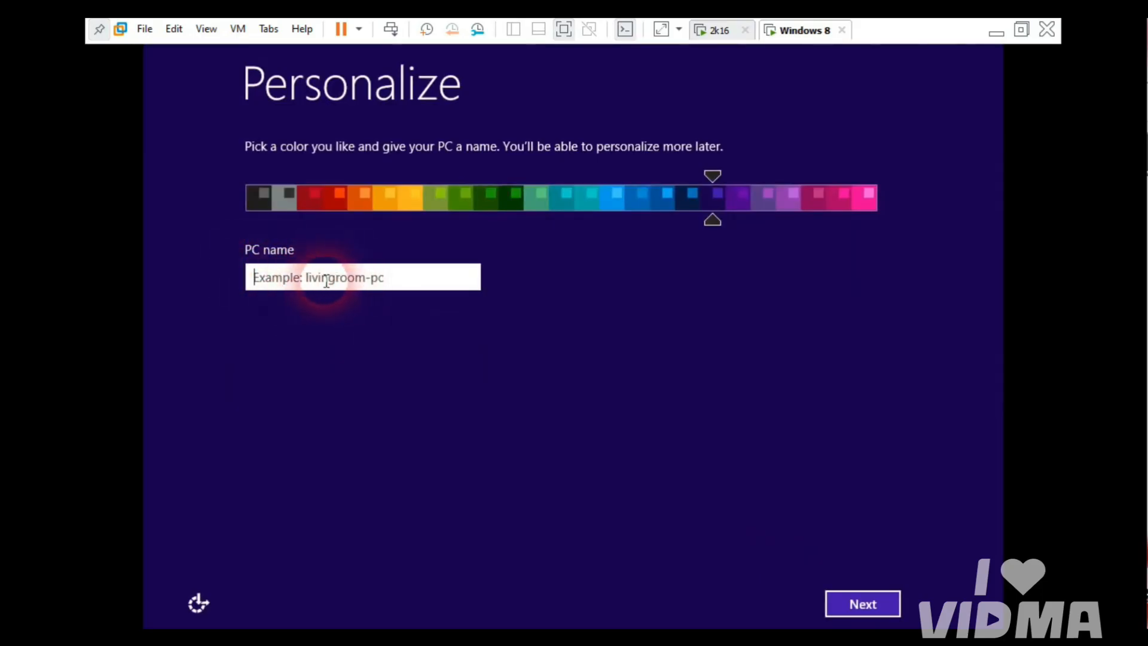
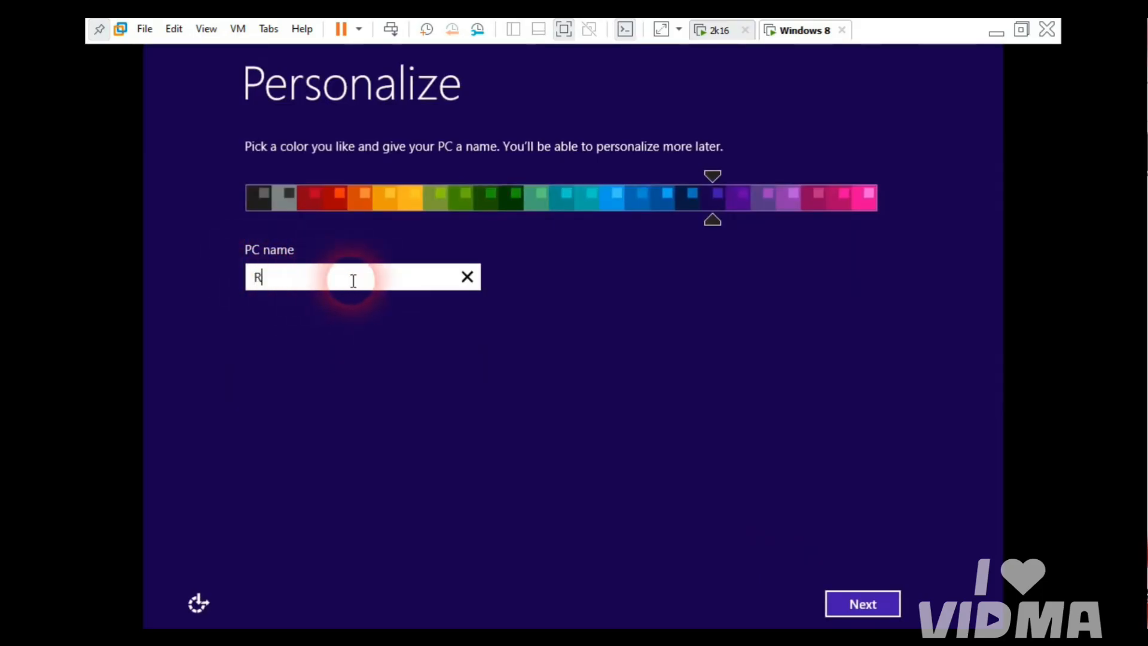
pyautogui.click(861, 604)
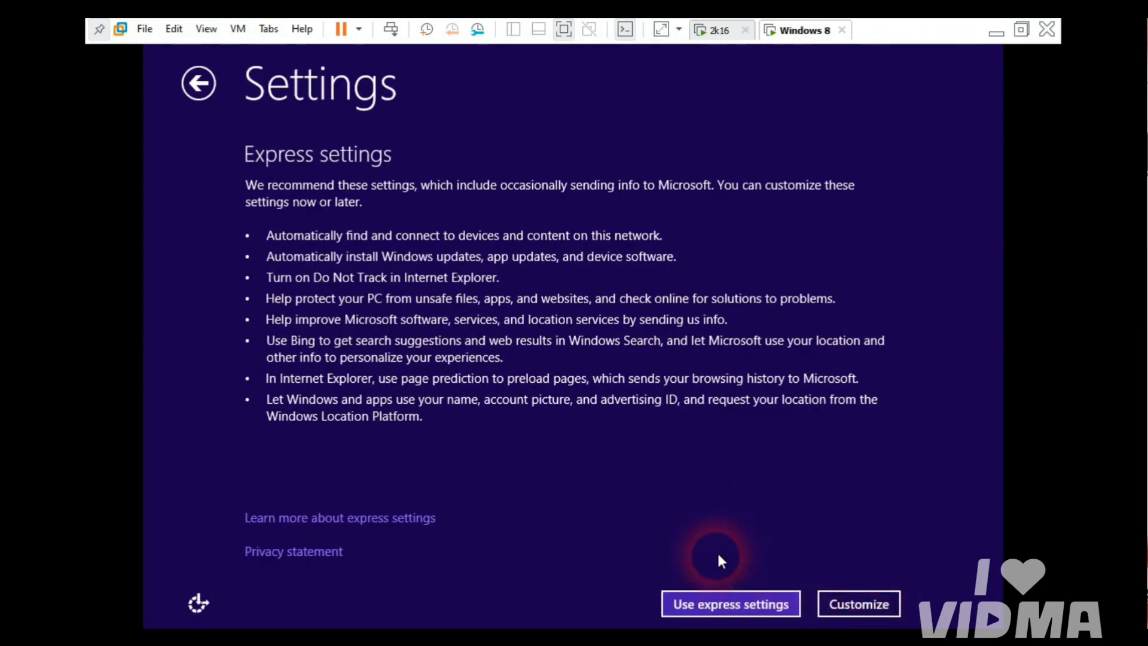
# Step: Apply the recommended express settings to reach the Your account page
pyautogui.click(856, 609)
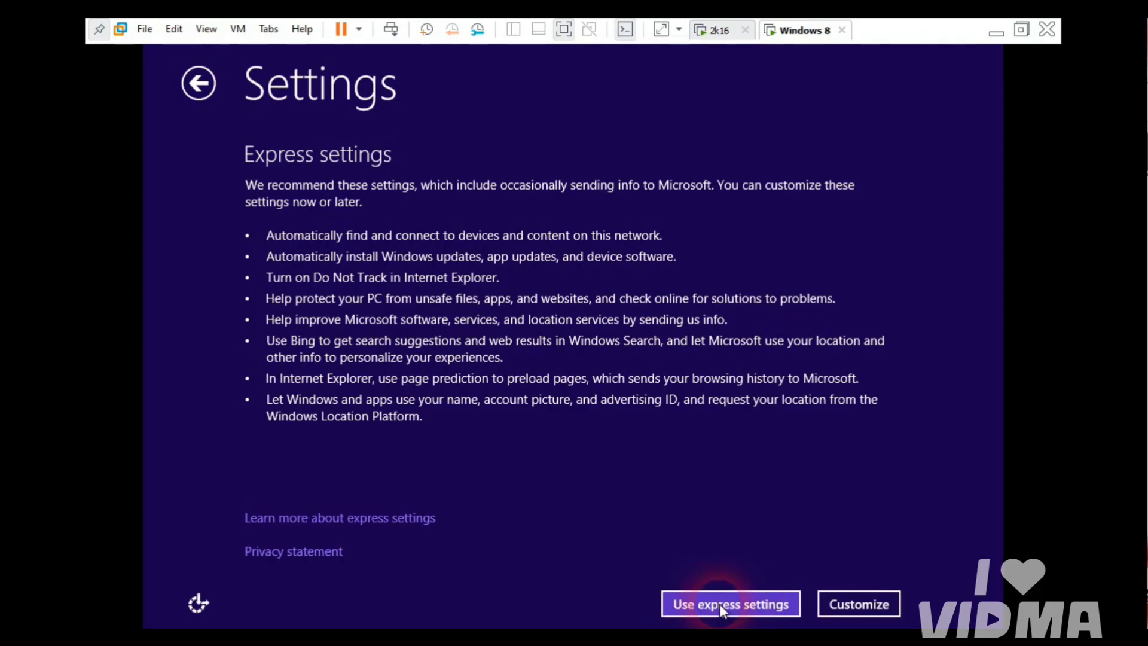
pyautogui.click(748, 604)
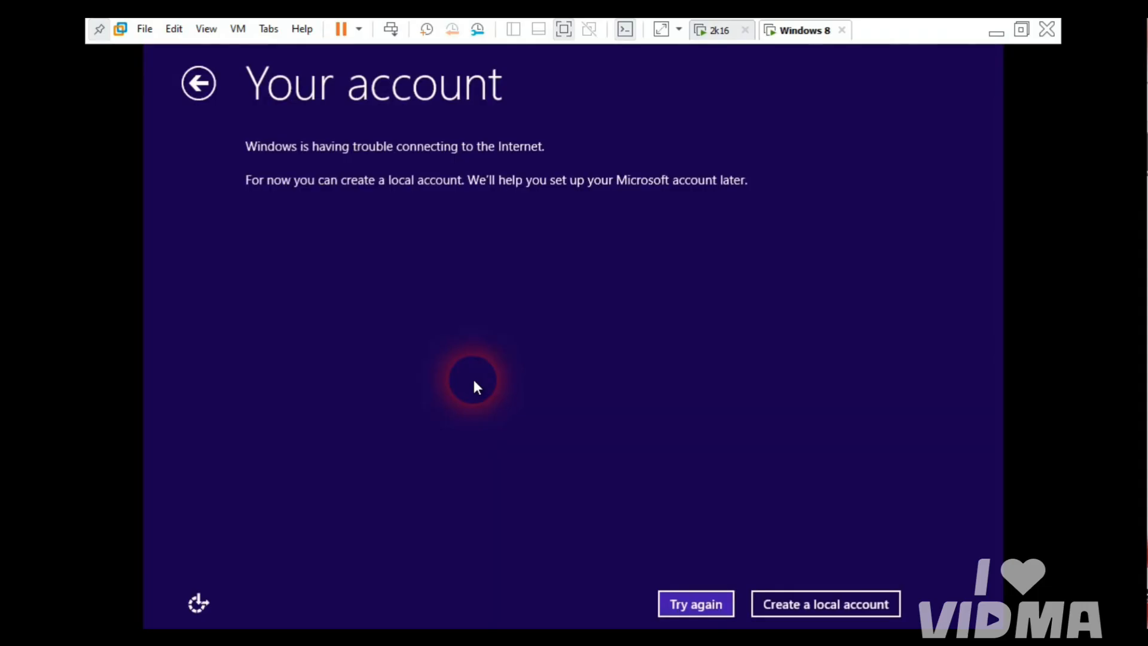
# Step: Create a local account with a user name, a confirmed password and a password hint, then finish
pyautogui.click(812, 608)
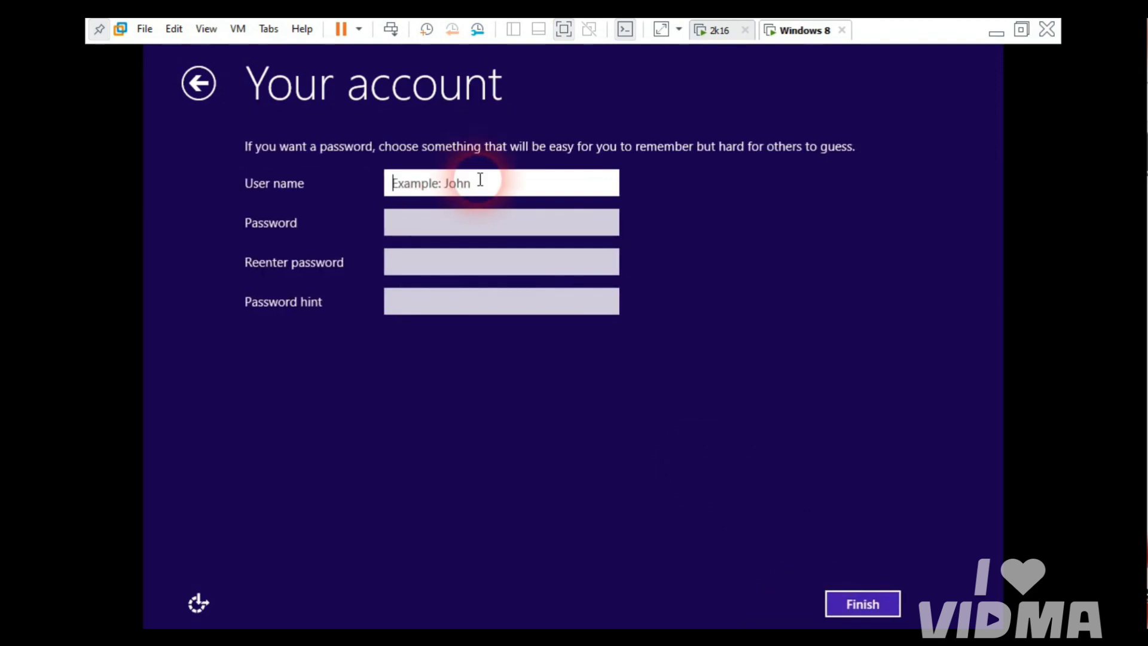
pyautogui.write('rohit')
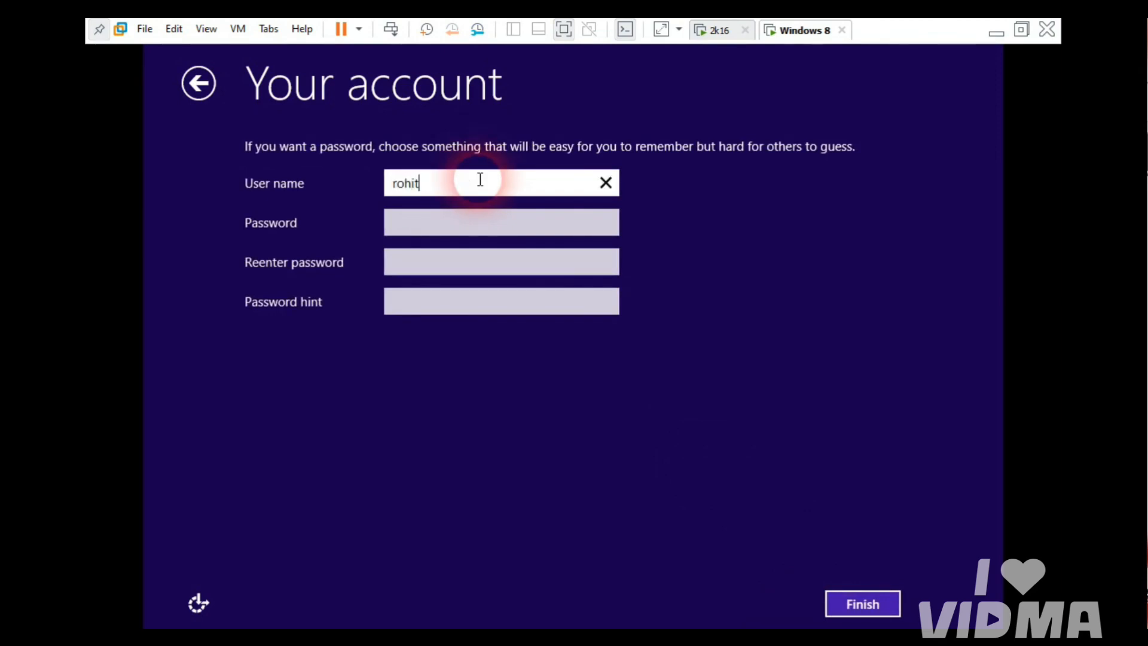
pyautogui.click(417, 226)
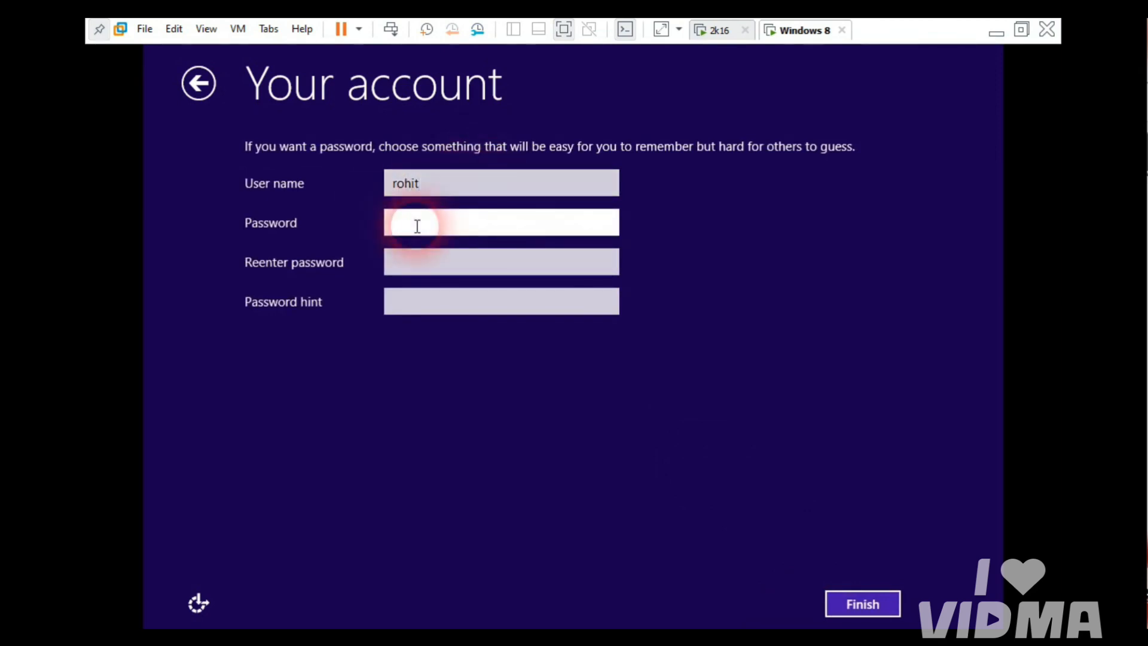
pyautogui.write('123')
pyautogui.press('Tab')
pyautogui.write('1')
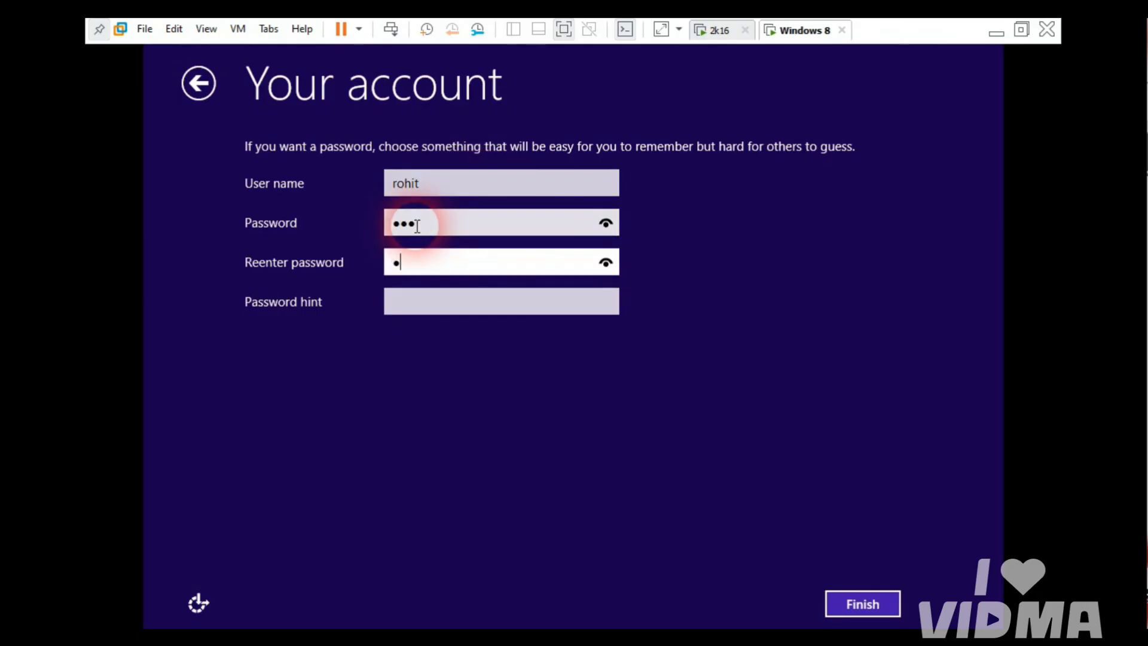
pyautogui.write('23')
pyautogui.click(456, 301)
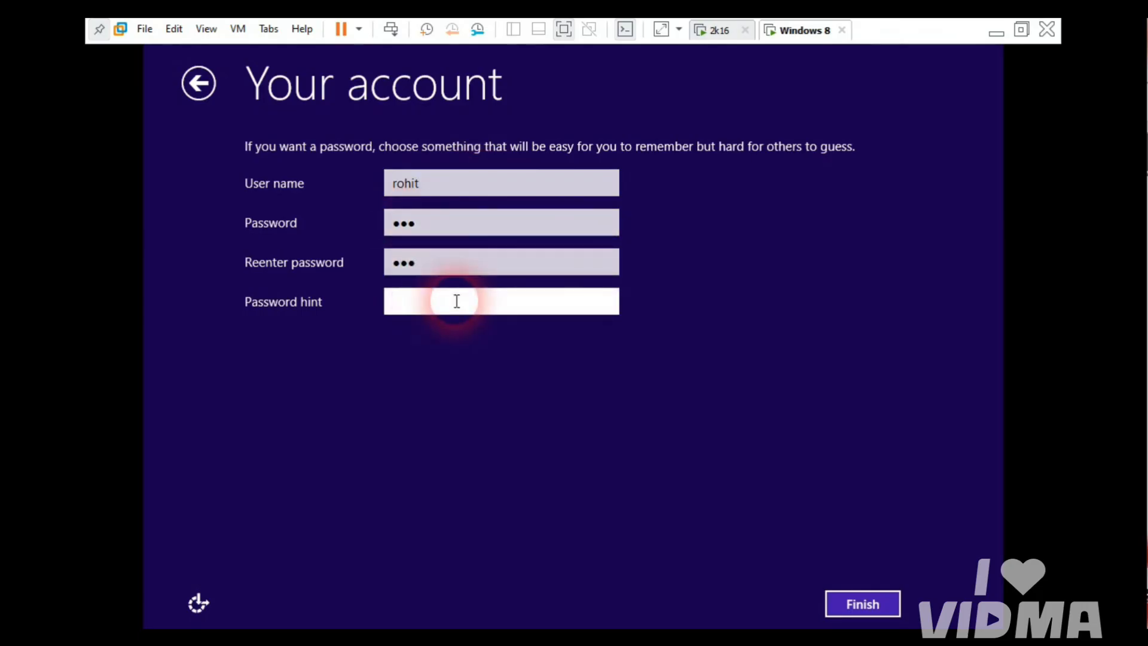
pyautogui.write('abc')
pyautogui.click(864, 608)
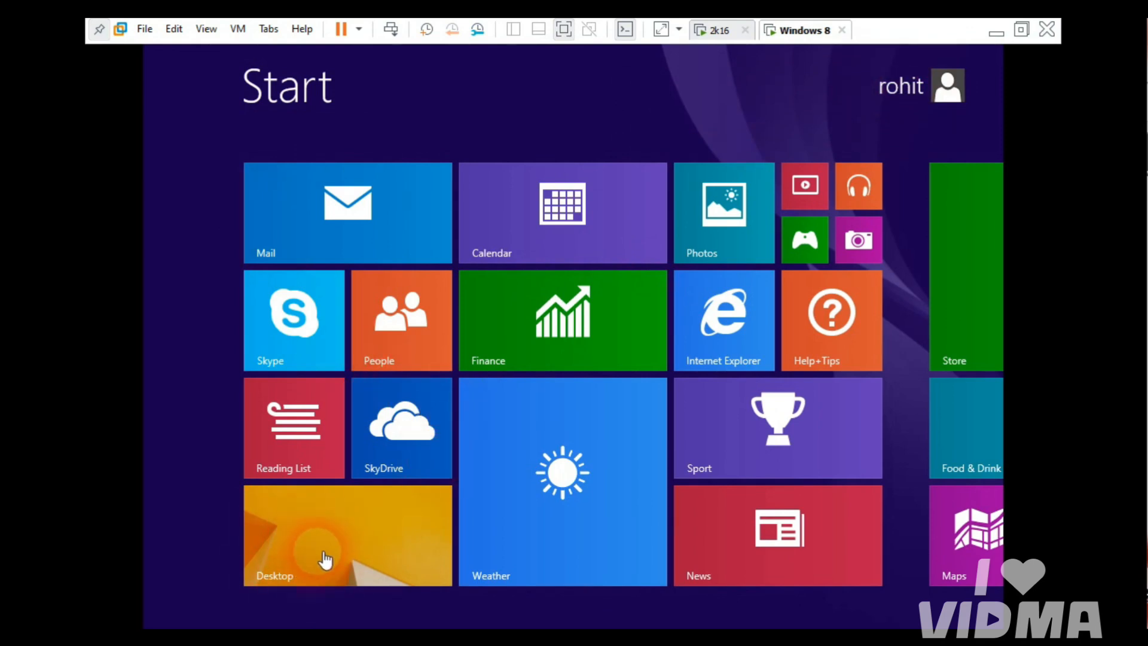
# Step: Show the Computer, user's files, Network and Control Panel icons on the desktop
pyautogui.click(317, 573)
pyautogui.click(311, 535)
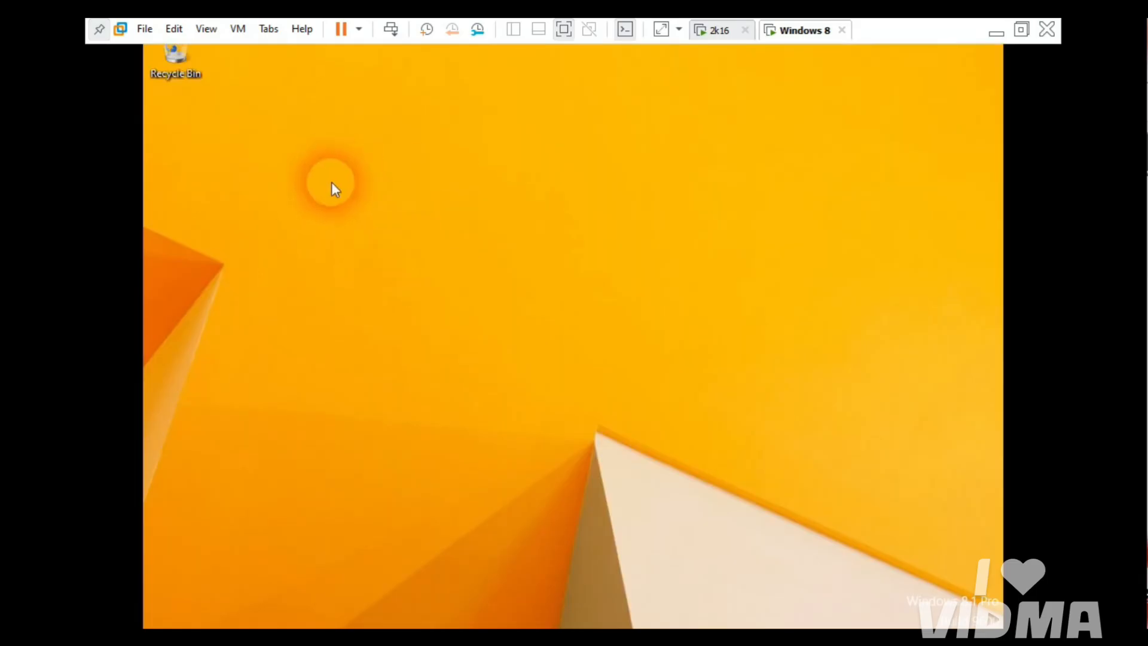
pyautogui.rightClick(331, 182)
pyautogui.click(400, 342)
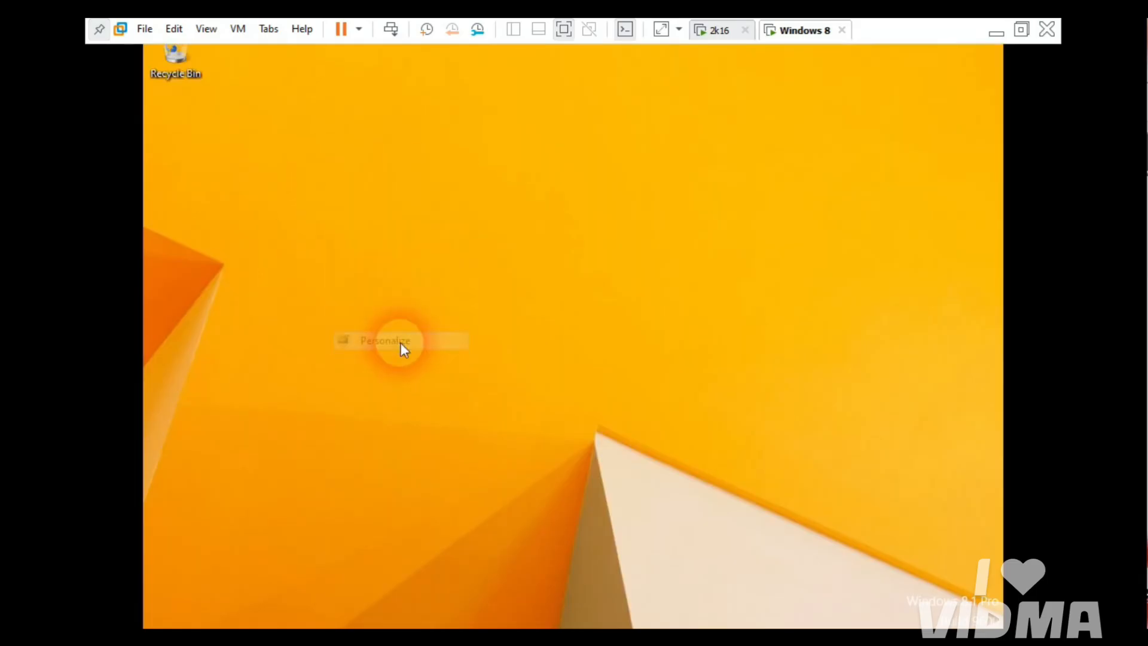
pyautogui.click(320, 185)
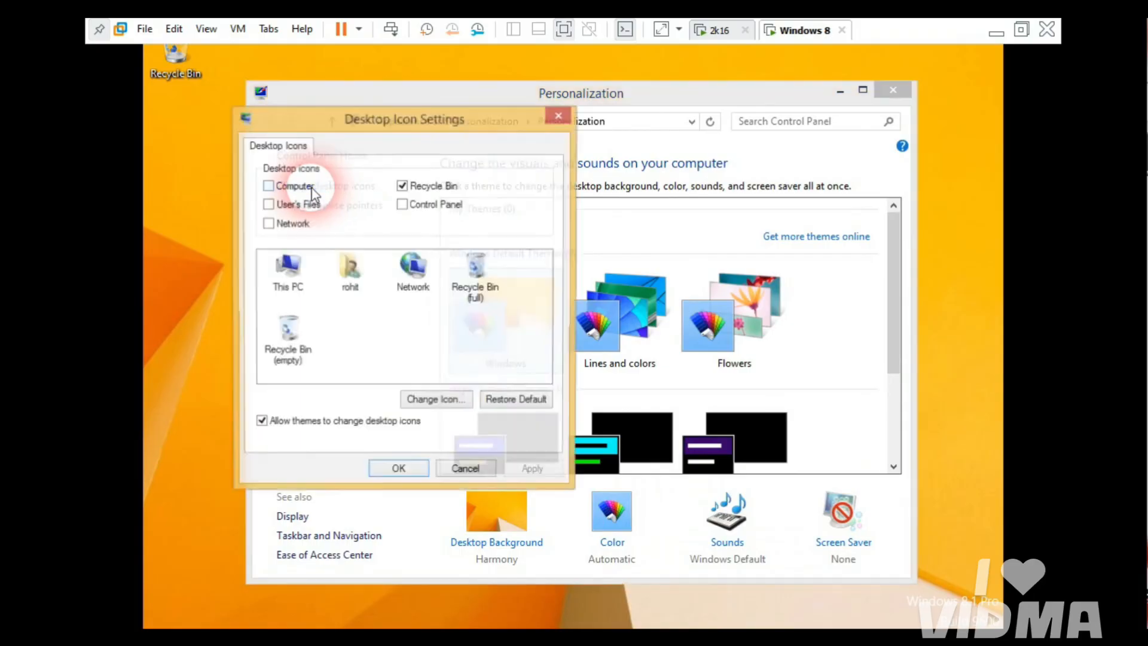
pyautogui.click(268, 223)
pyautogui.click(269, 204)
pyautogui.click(268, 186)
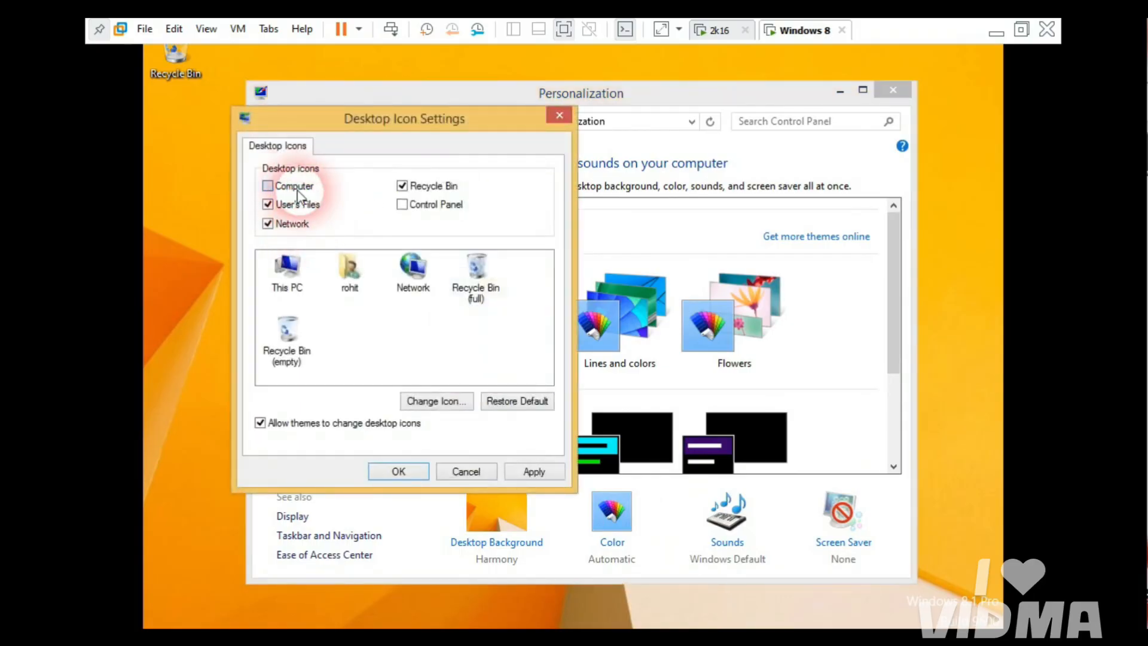
pyautogui.click(413, 208)
pyautogui.click(398, 470)
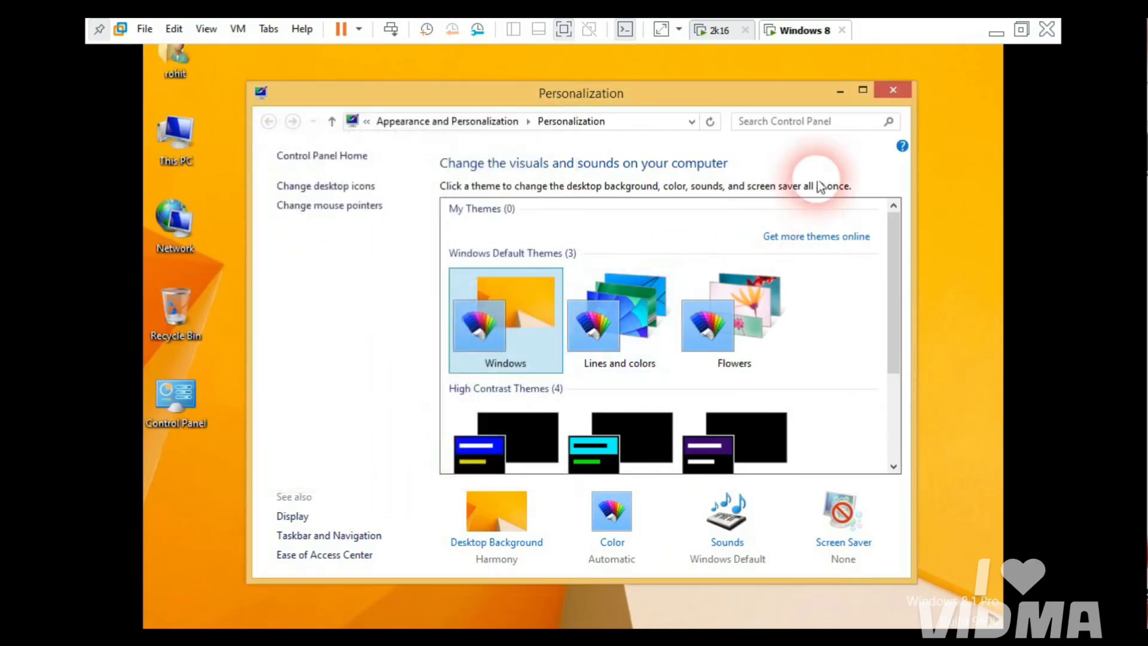
# Step: Check This PC, then return to the 2k16 server VM and close the WDS console
pyautogui.click(891, 91)
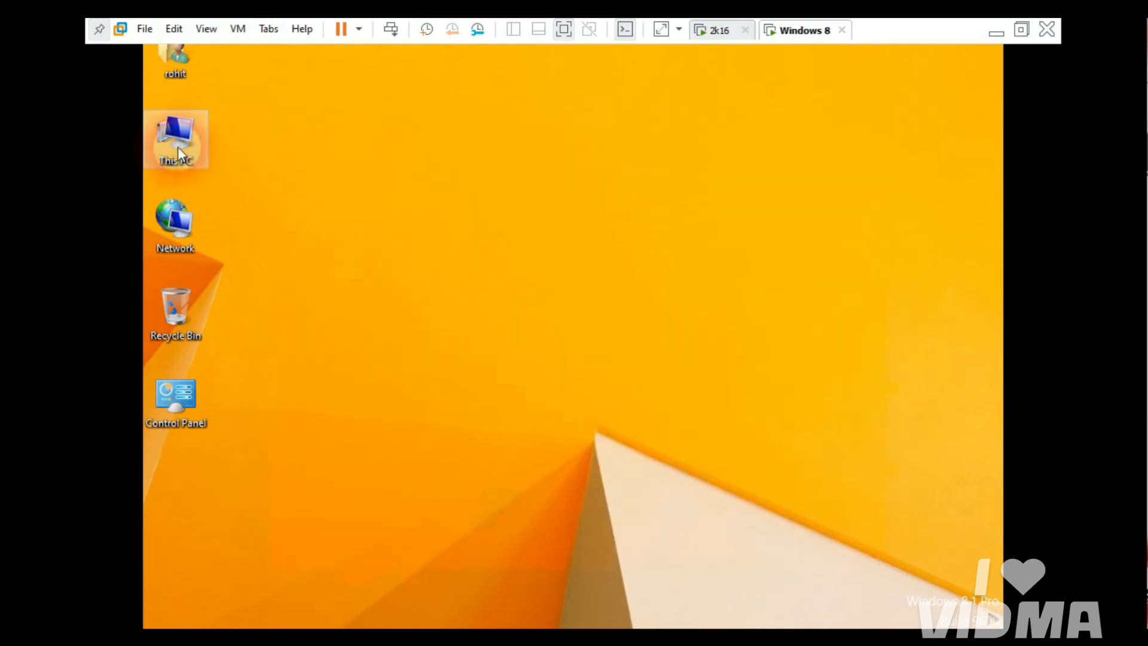
pyautogui.doubleClick(177, 148)
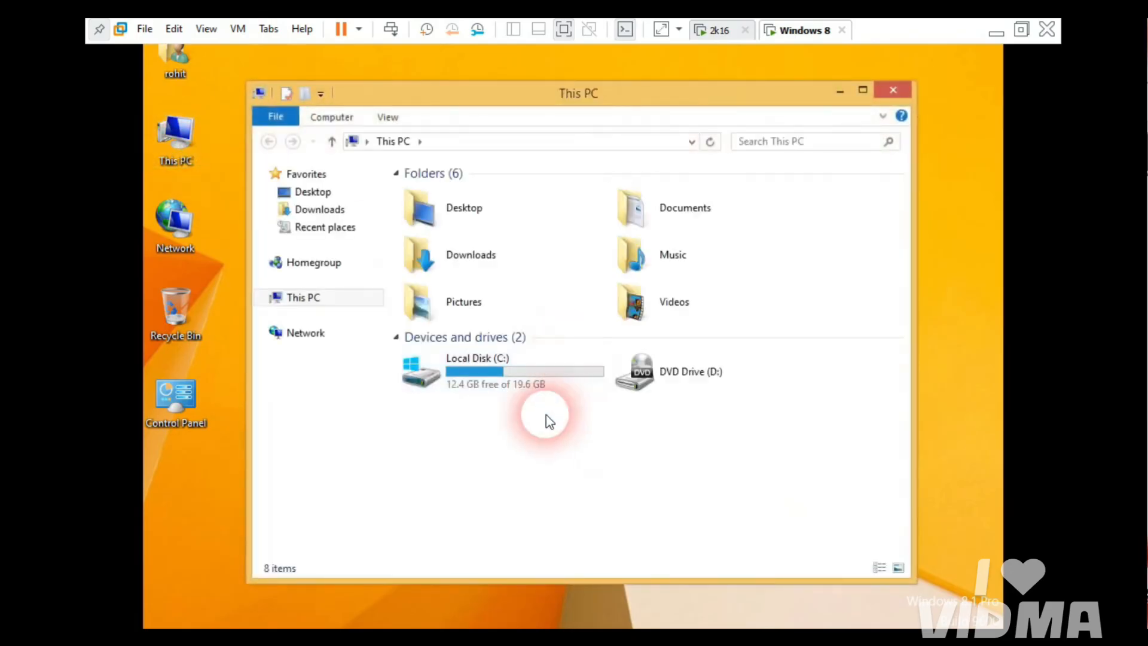
pyautogui.click(893, 90)
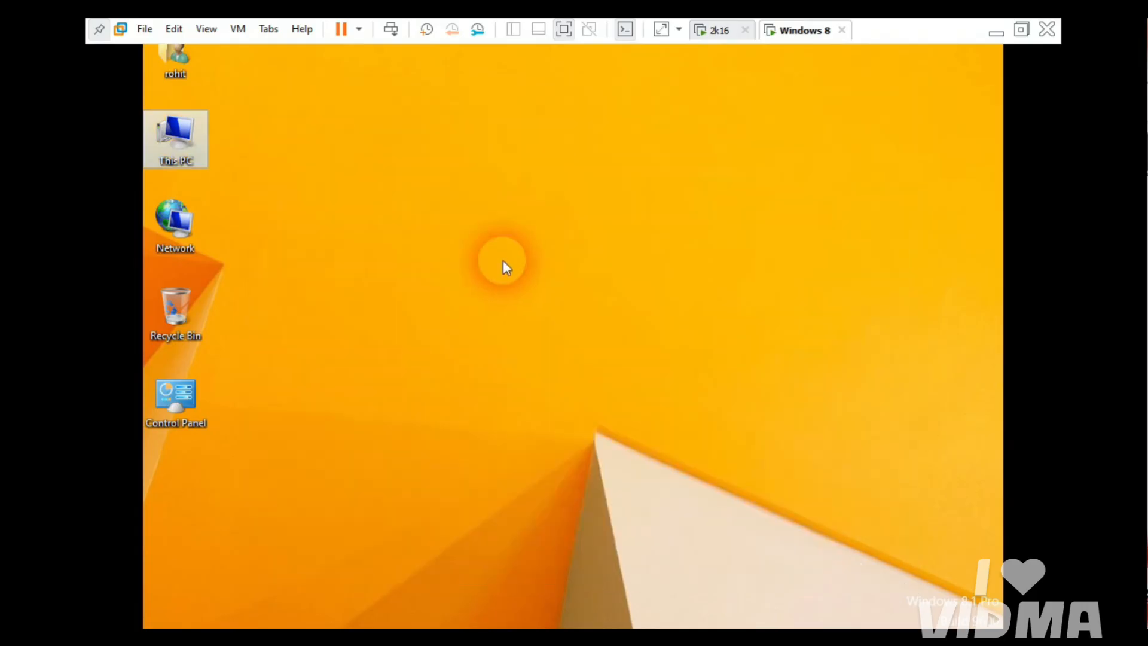
pyautogui.click(718, 31)
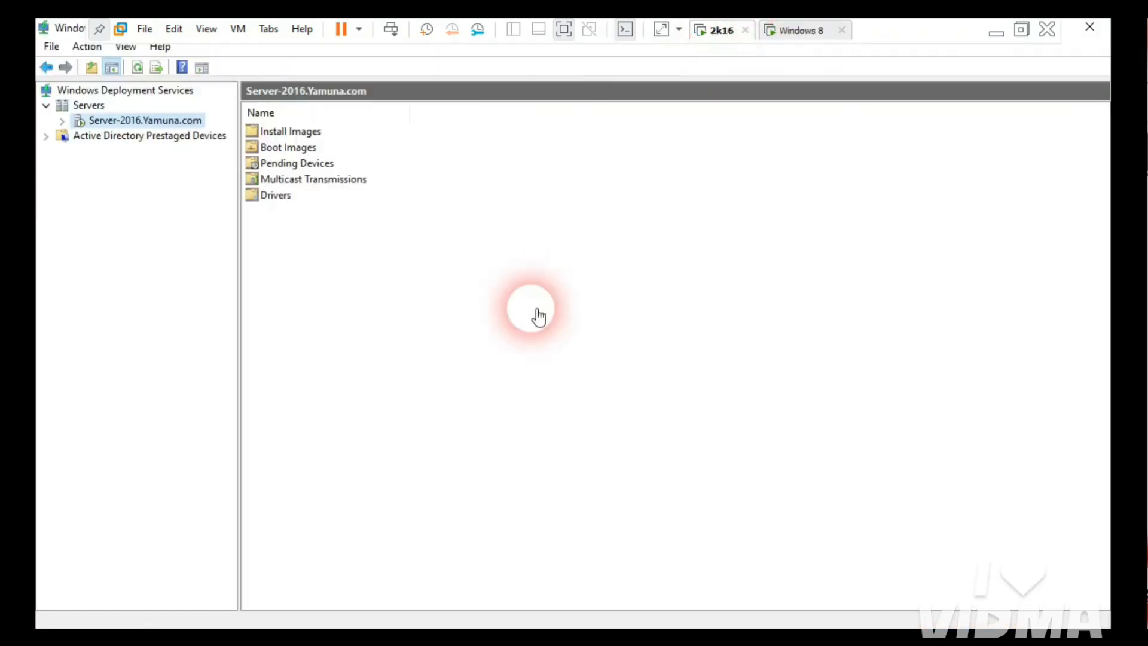
pyautogui.click(1092, 28)
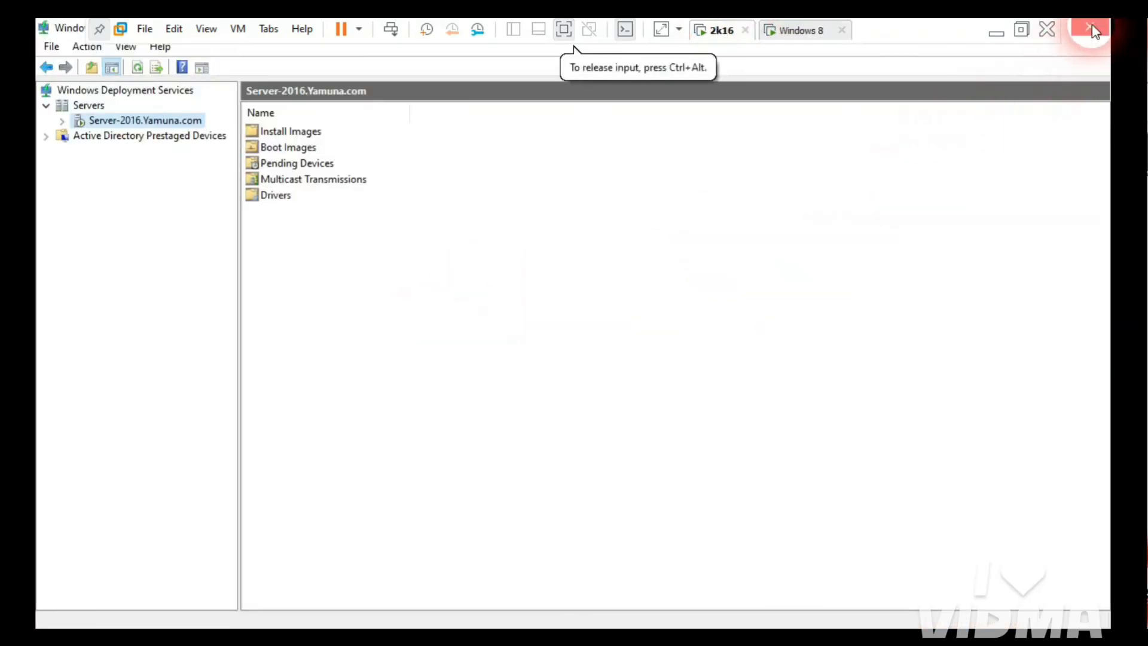